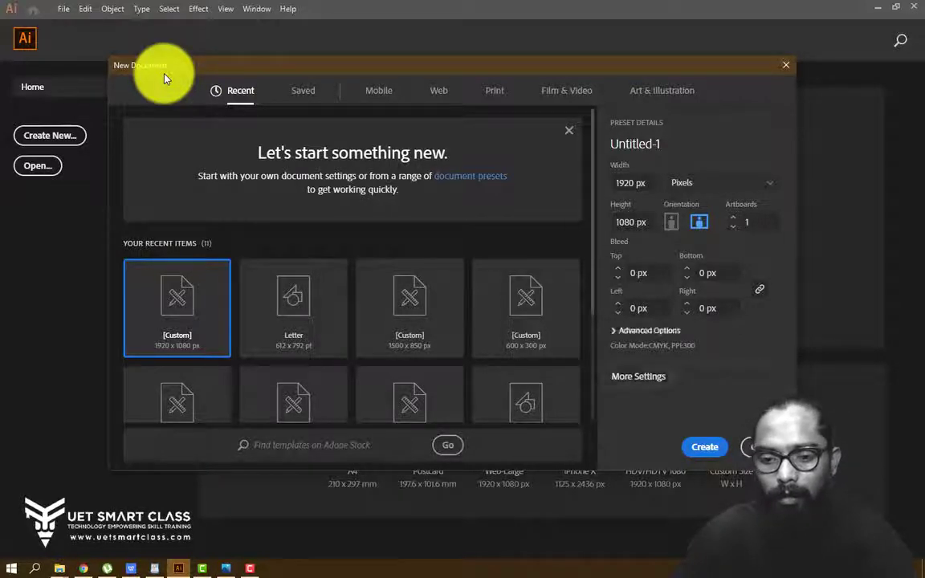
Step: Create a new 1920 x 1080 px document with the color mode set to RGB Color
click(649, 331)
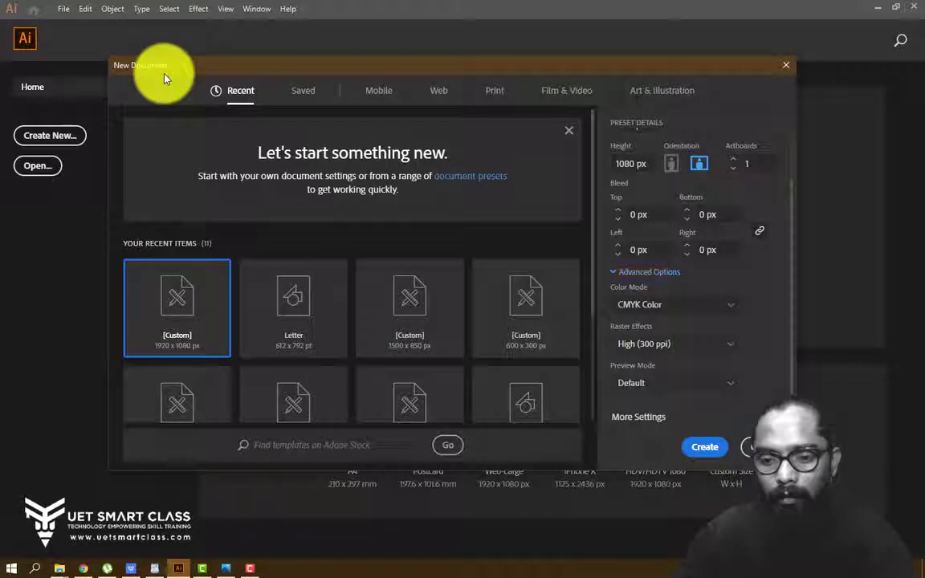
click(674, 305)
click(639, 325)
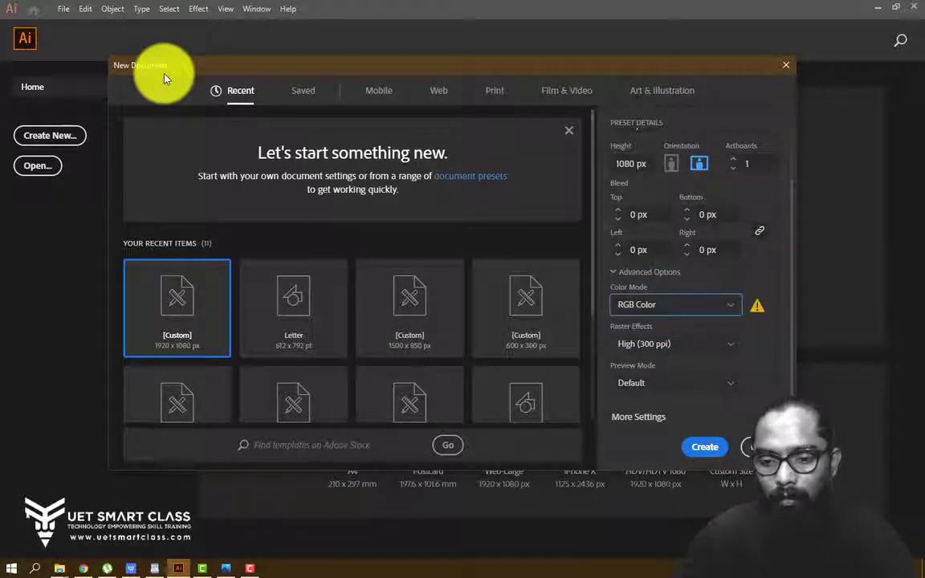
click(704, 447)
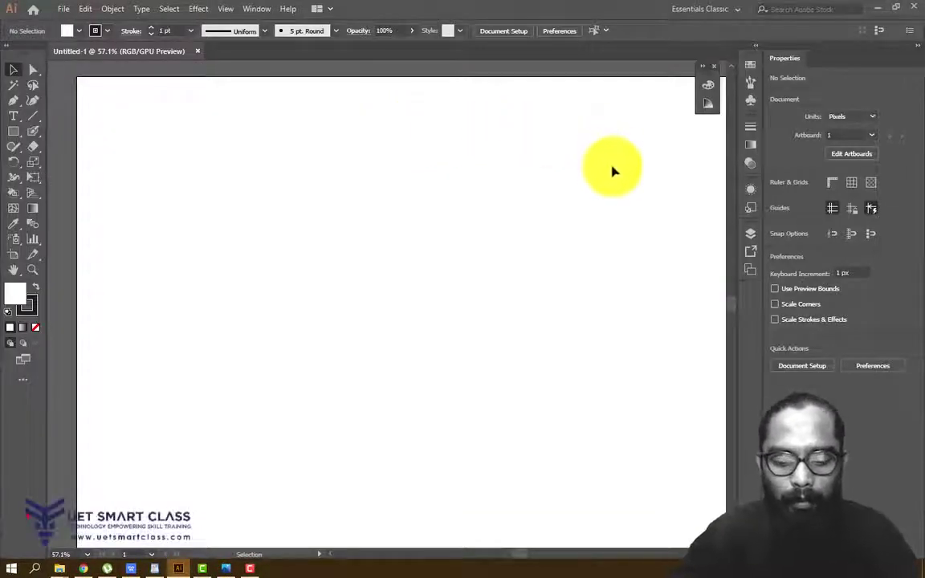
Step: Handwrite "ArtBOARD" with the Paintbrush in the upper part of the artboard and underline it with two strokes
key(ctrl+minus)
key(ctrl+minus)
key(ctrl+plus)
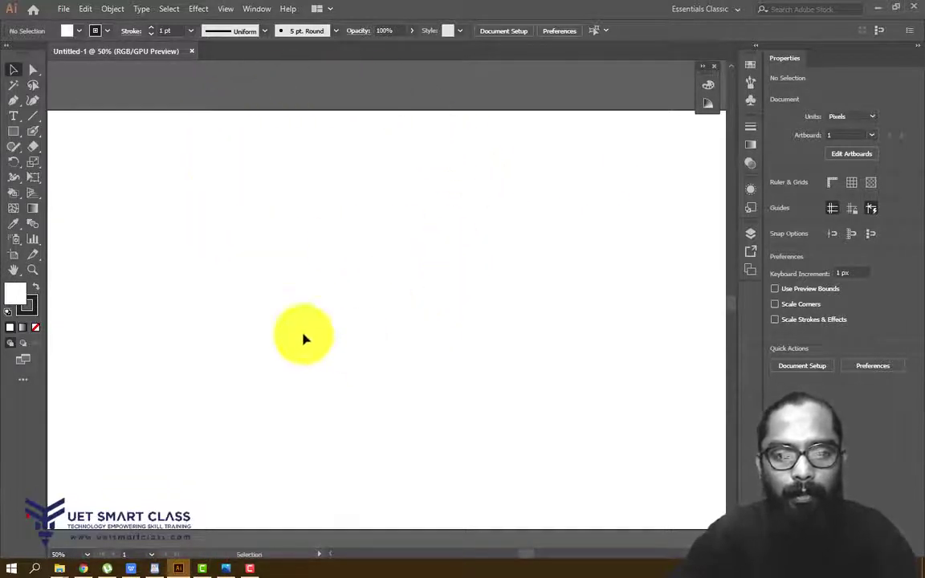
key(b)
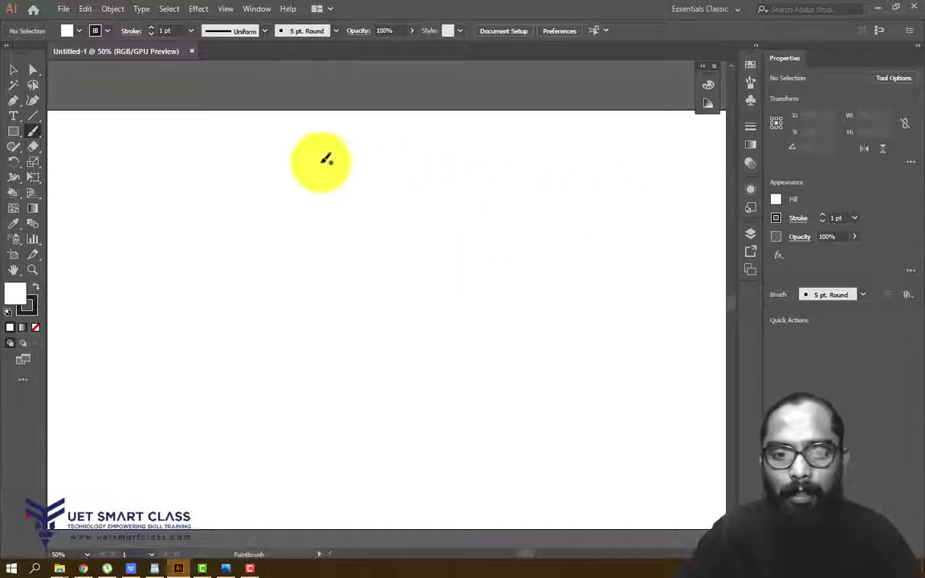
mouse_move(268, 170)
mouse_down()
mouse_move(255, 213)
mouse_move(293, 186)
mouse_move(321, 192)
mouse_move(369, 165)
mouse_move(401, 198)
mouse_move(430, 159)
mouse_move(479, 190)
mouse_move(351, 238)
mouse_move(442, 250)
mouse_up()
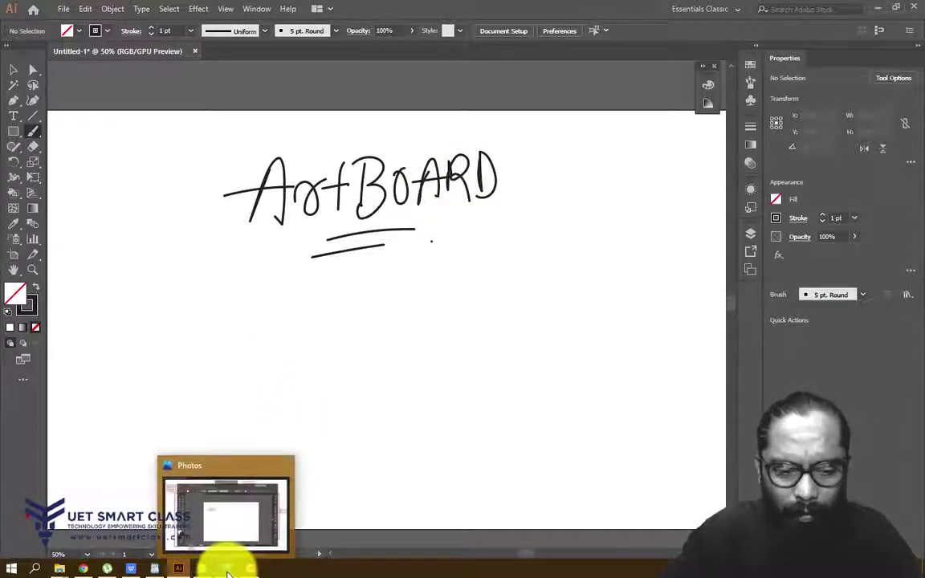
Step: View the labelled Illustrator workspace image in Photos, return to Illustrator and choose the Essentials Classic workspace
click(228, 572)
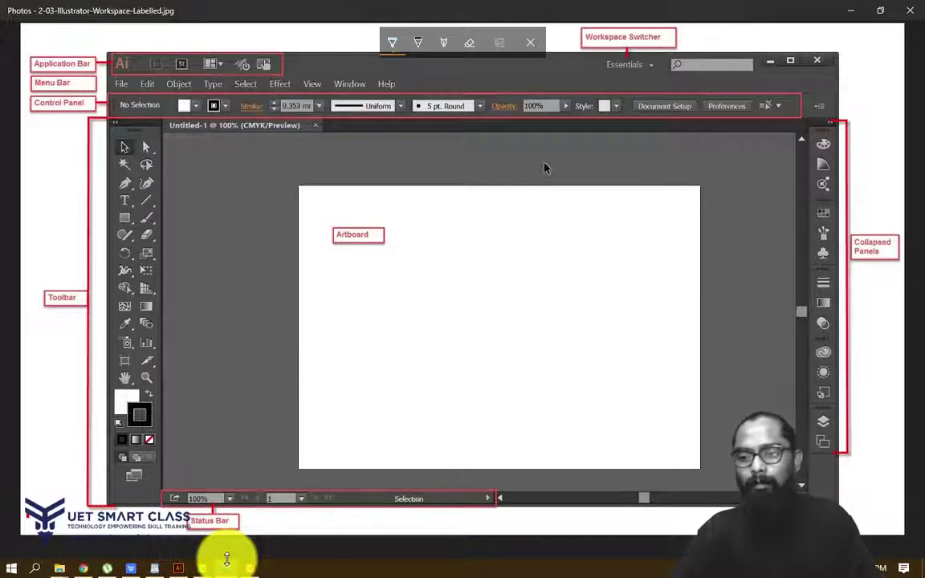
click(179, 566)
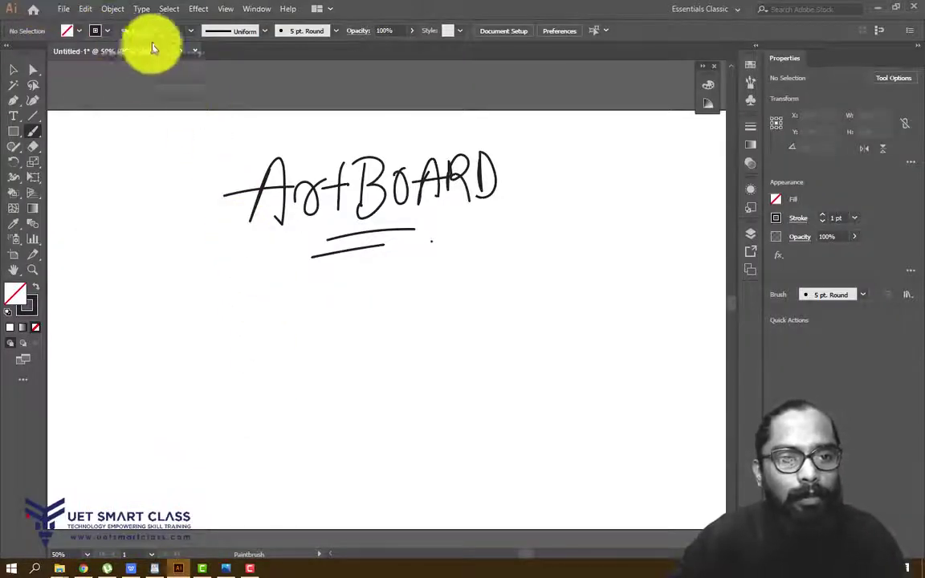
click(731, 9)
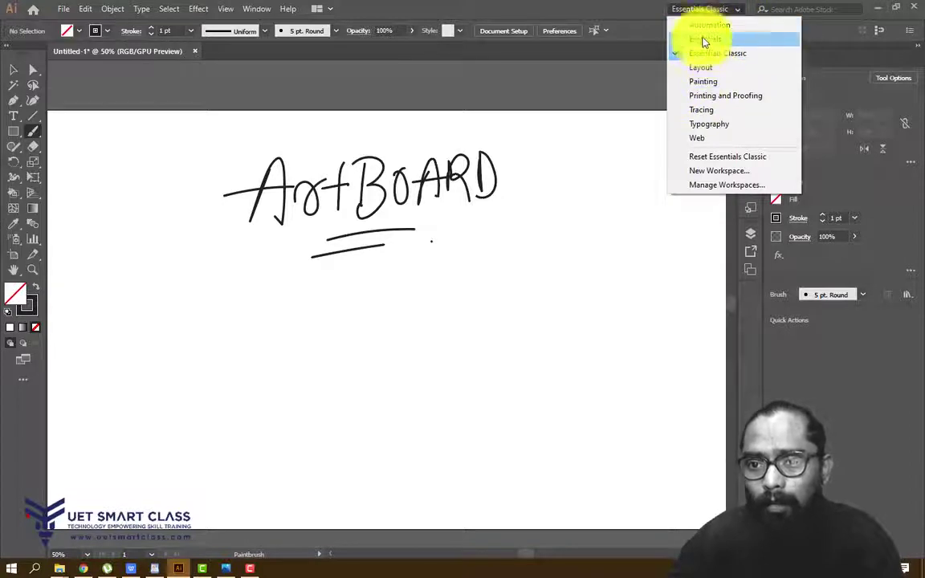
click(706, 54)
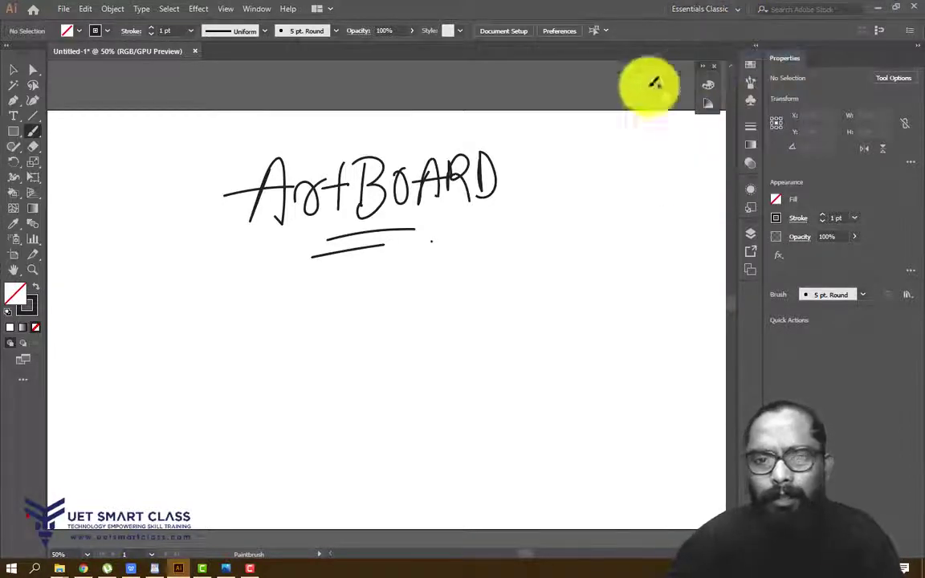
Step: Delete all the brush lettering from the artboard
click(14, 71)
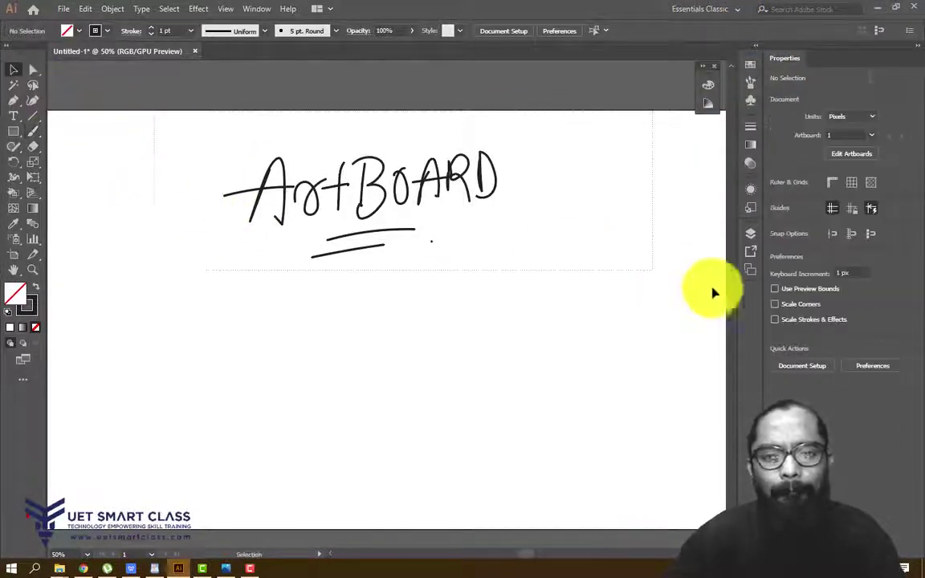
key(ctrl+a)
key(Delete)
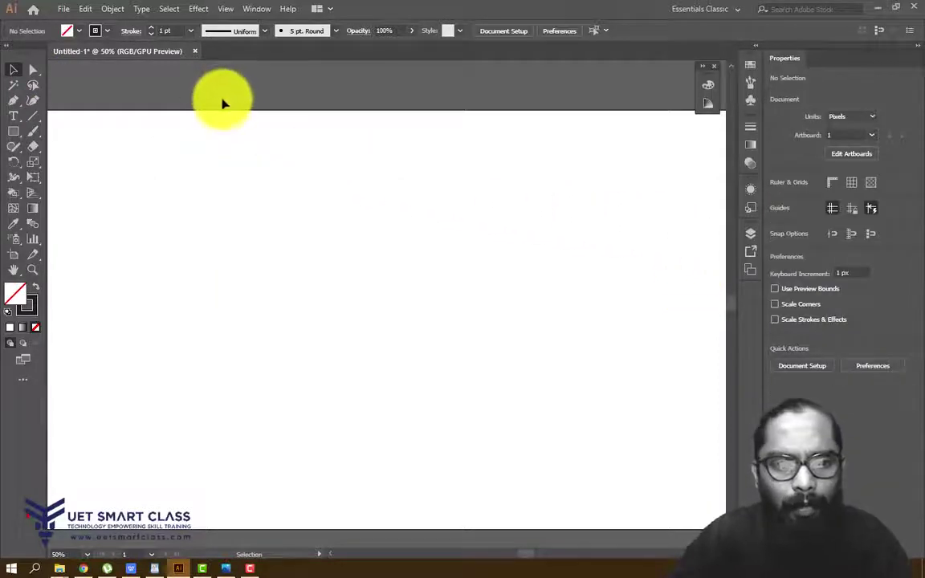
Step: Examine the Selection Tool and the Direct Selection Tool, including the tool group that holds the Group Selection Tool
scroll(355, 133, down, 2)
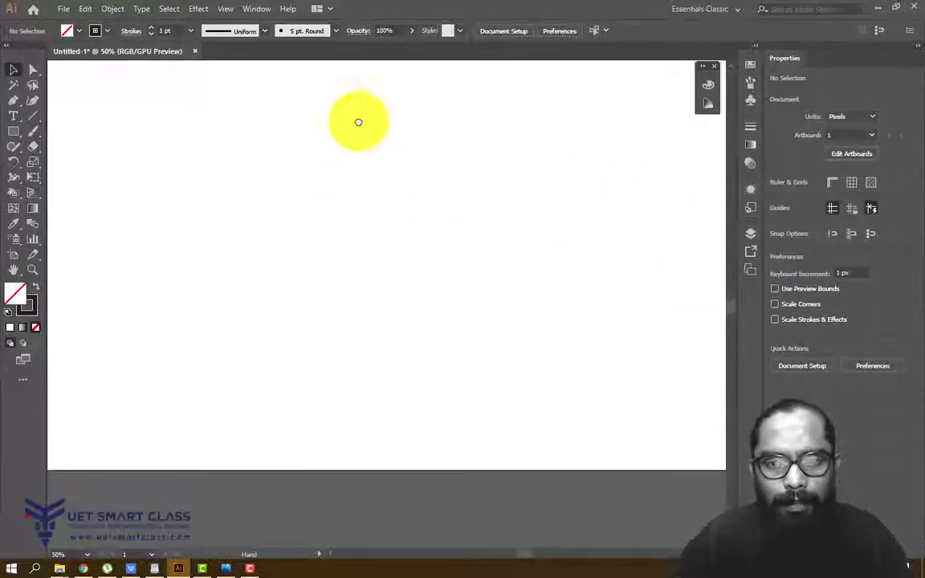
drag(358, 121, 355, 155)
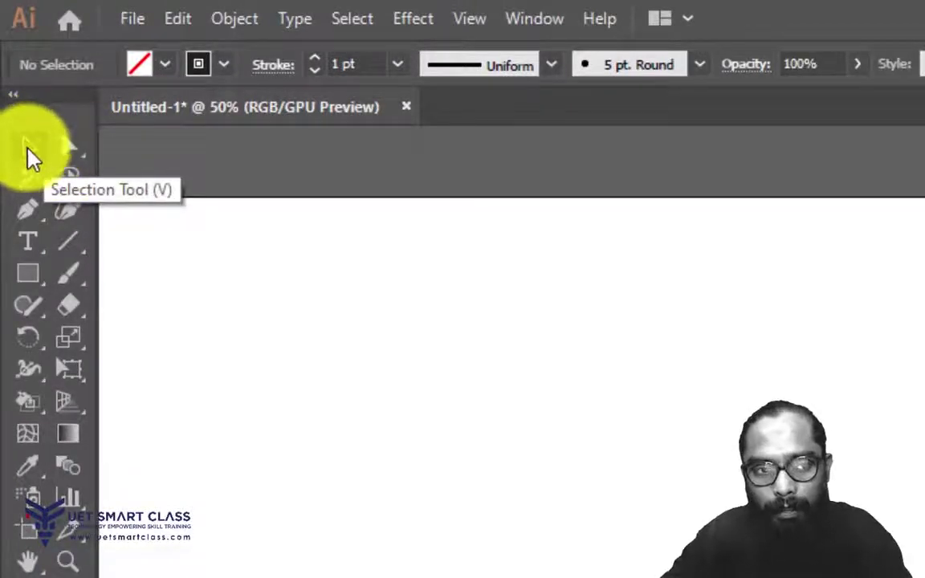
click(68, 151)
drag(69, 158, 25, 141)
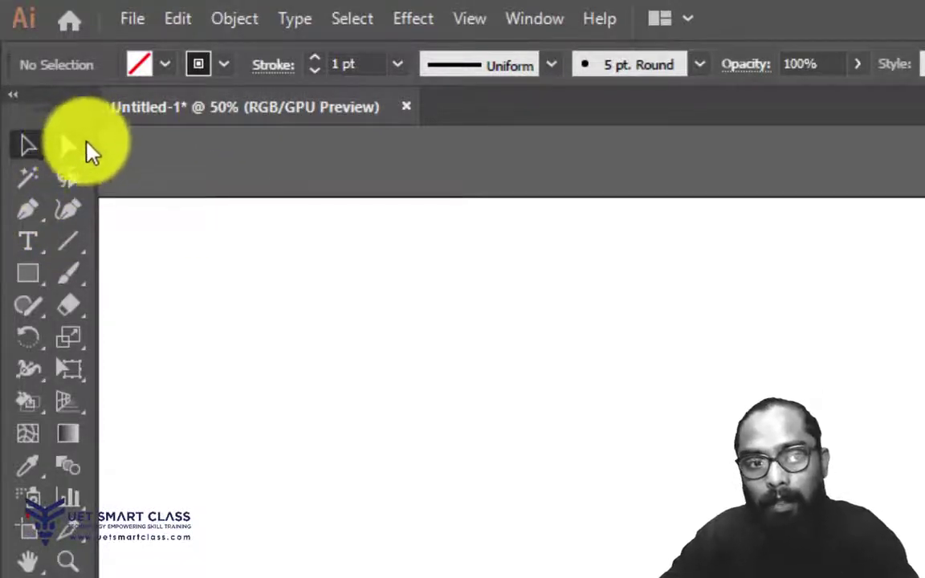
drag(75, 147, 28, 146)
click(29, 149)
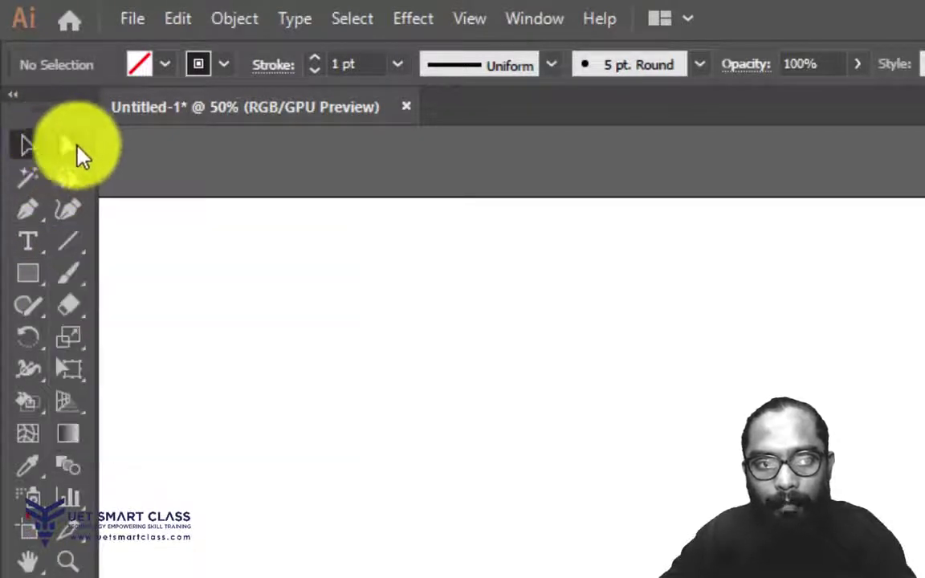
click(69, 150)
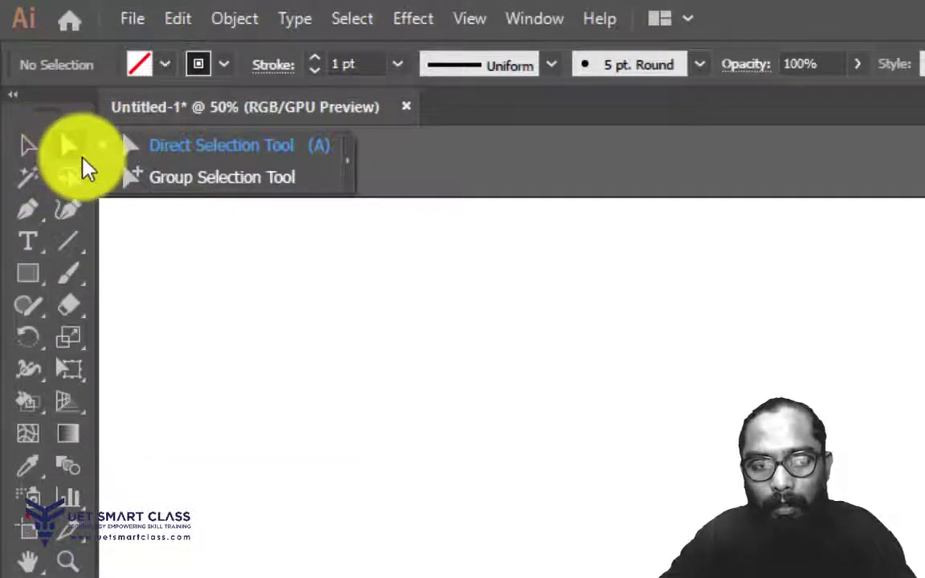
click(70, 154)
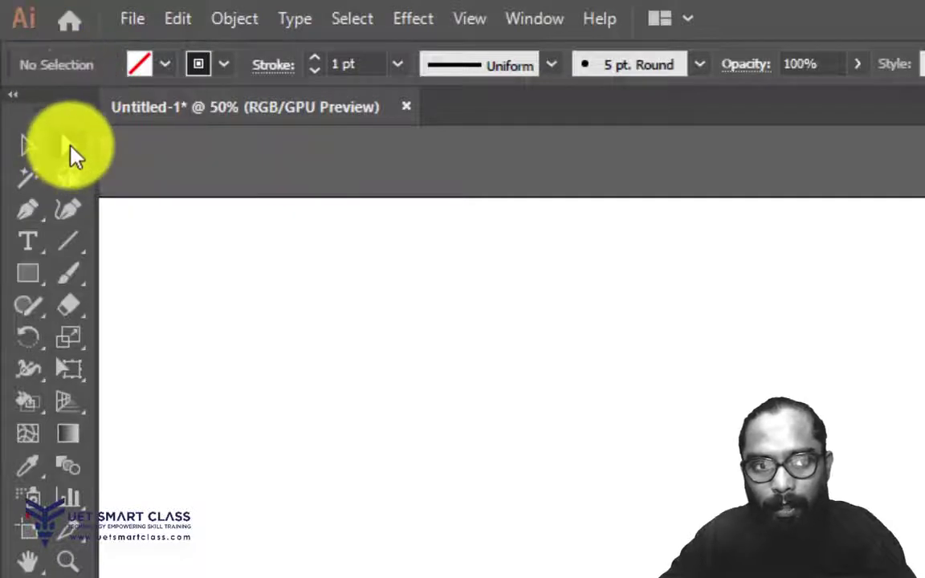
click(69, 153)
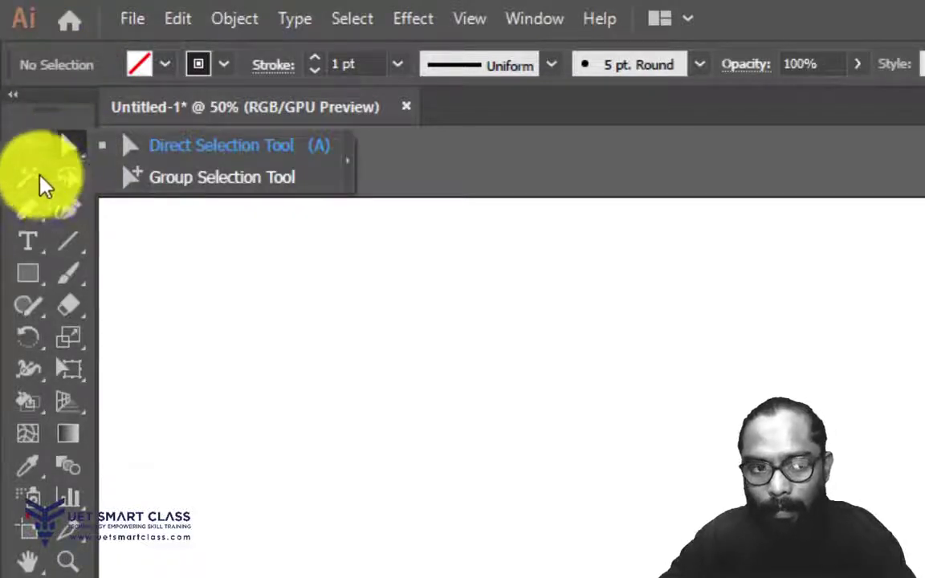
click(25, 147)
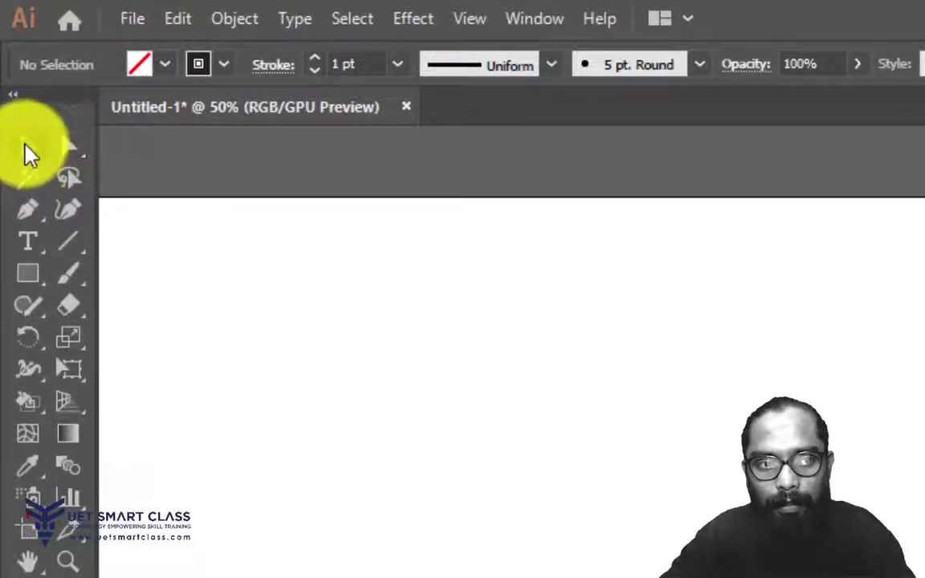
click(67, 148)
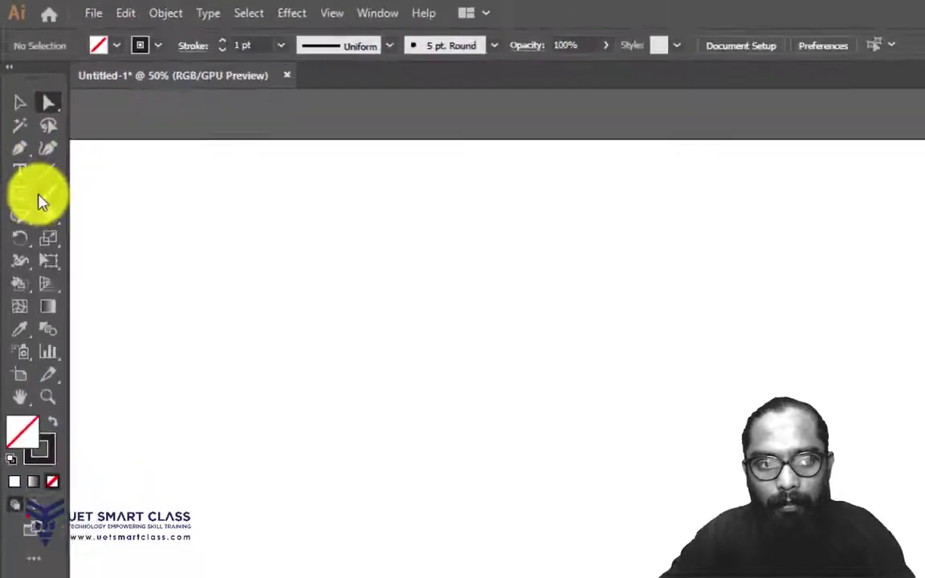
Step: Draw a rectangle about 766 x 360 px in the upper middle of the artboard and fill it with red
click(38, 196)
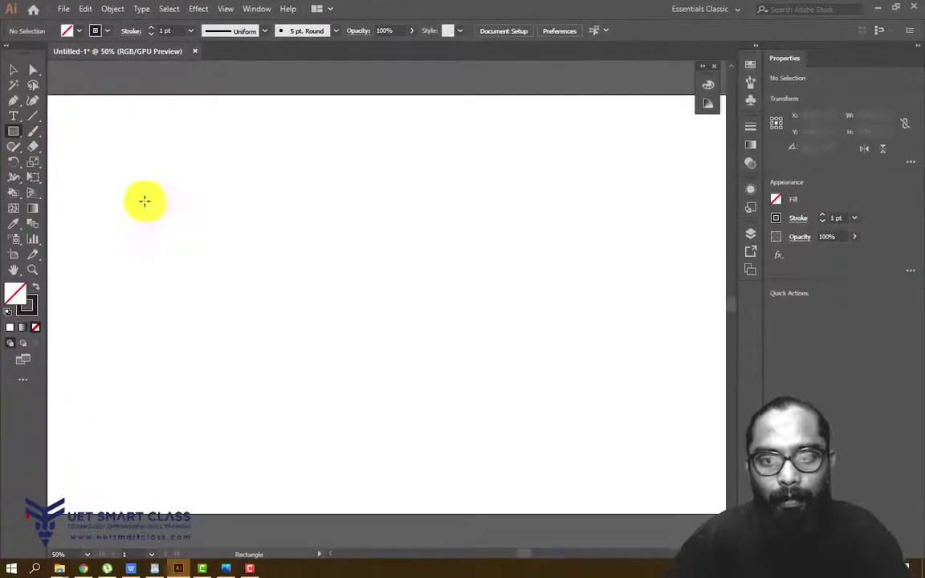
drag(359, 243, 796, 446)
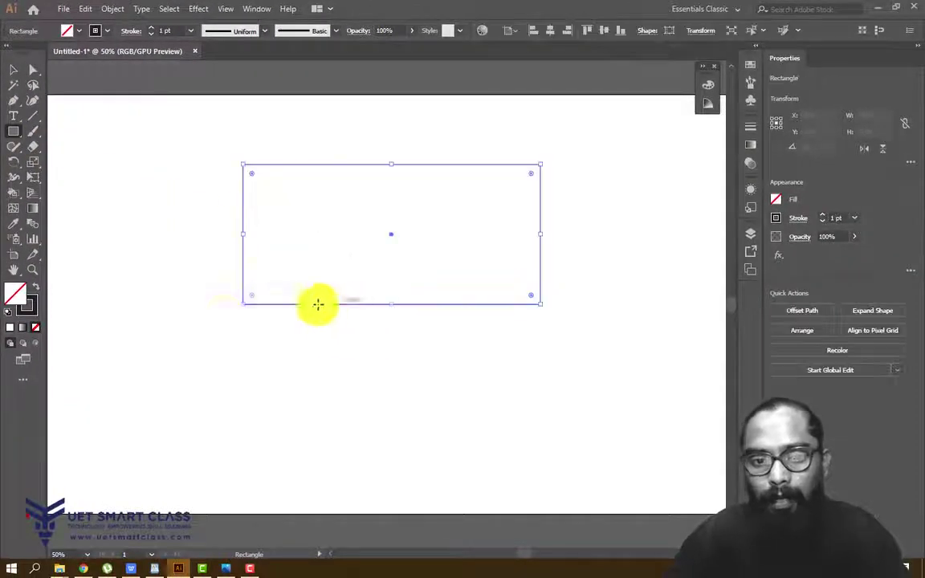
double_click(16, 297)
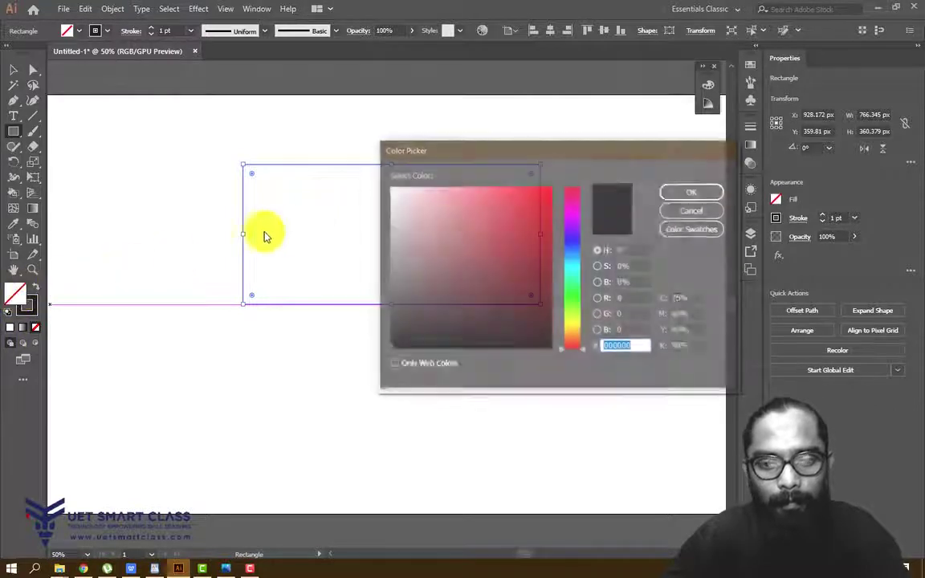
click(692, 194)
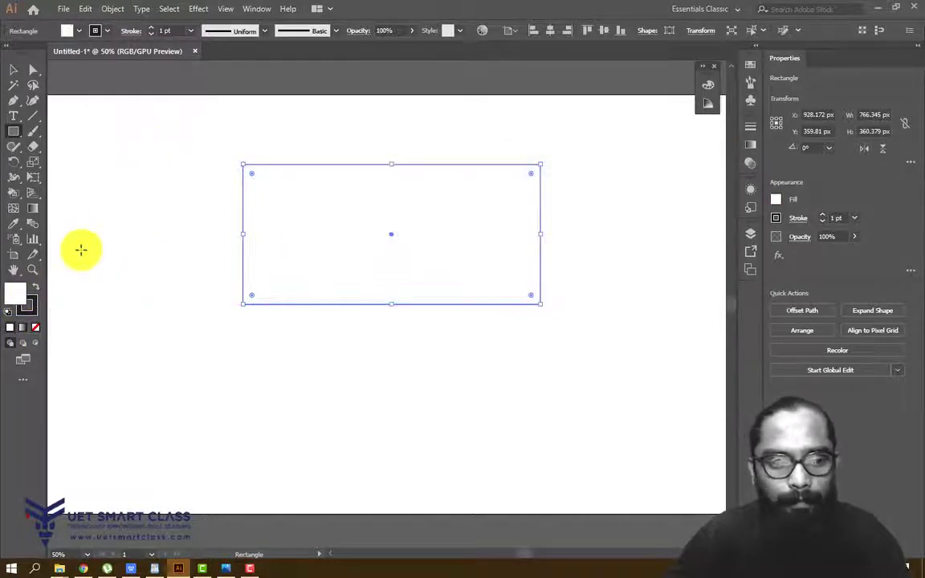
double_click(18, 293)
click(547, 199)
click(680, 199)
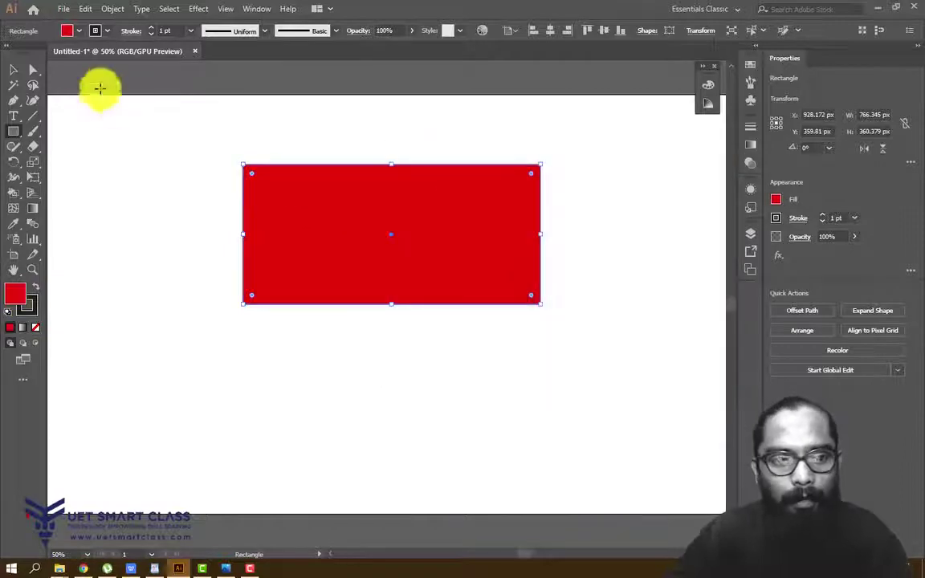
Step: Move the red rectangle down and slightly left with the Selection Tool, to about X 855 px, Y 578 px
click(12, 70)
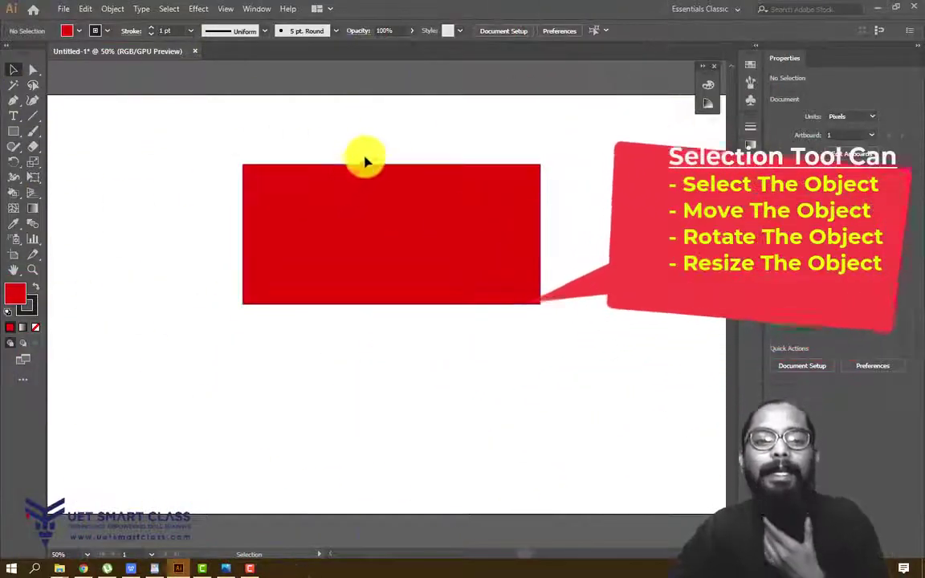
click(331, 235)
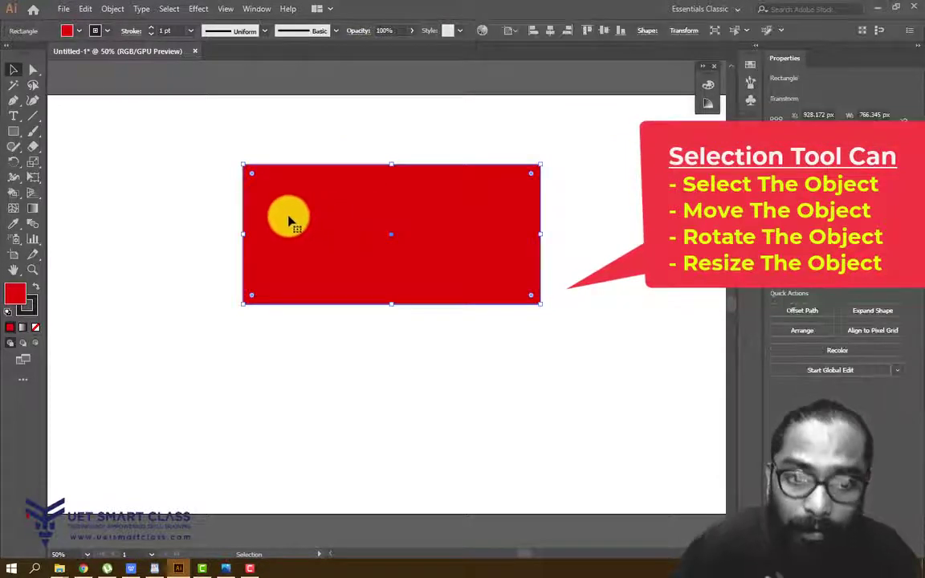
drag(376, 198, 348, 283)
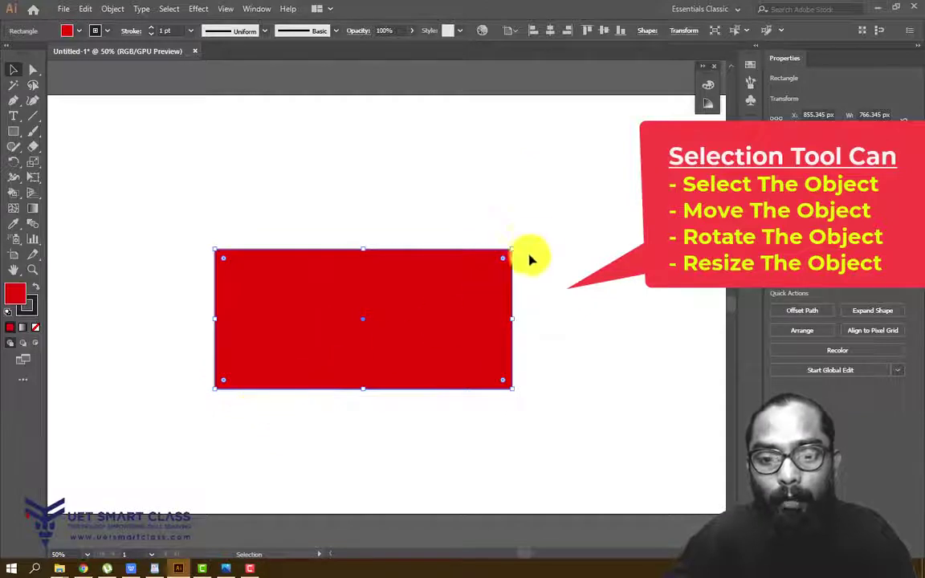
Step: Try rotating the red rectangle clockwise by about 58° and resizing it from its sides
drag(522, 244, 496, 407)
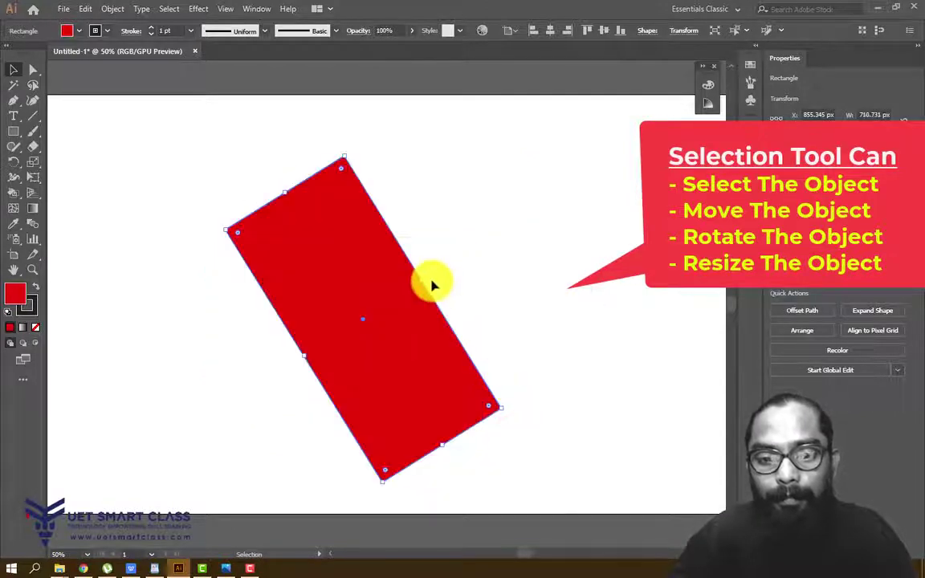
drag(424, 280, 567, 190)
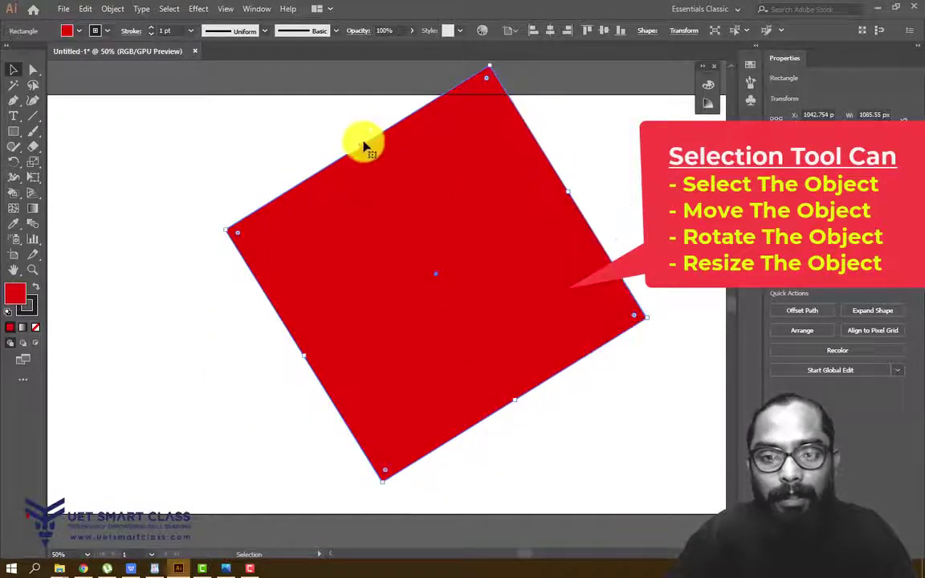
drag(357, 149, 444, 283)
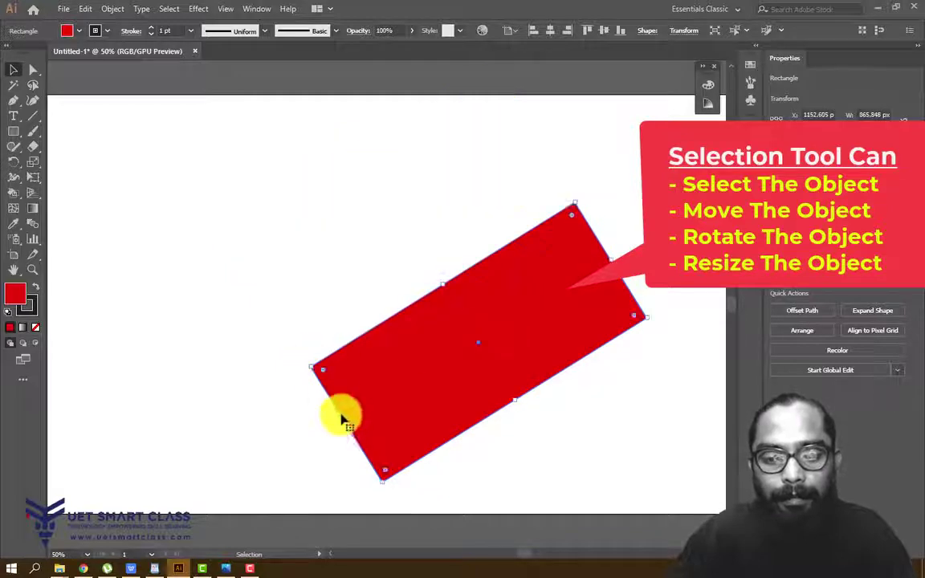
drag(325, 376, 329, 348)
click(581, 432)
Step: Undo the rotation and resizing of the red rectangle
key(ctrl+z)
key(ctrl+z)
key(ctrl+z)
key(ctrl+z)
key(ctrl+z)
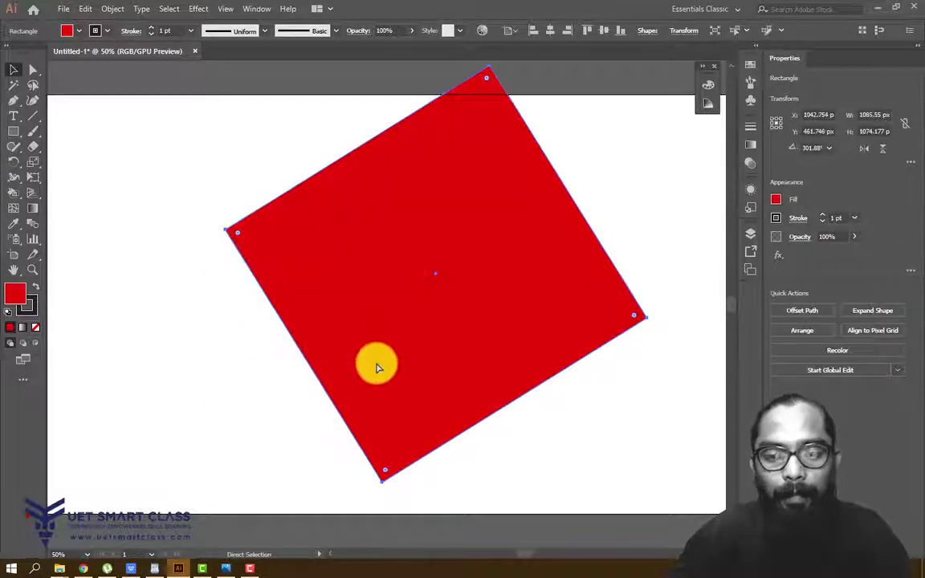
Step: Move the red rectangle to the upper-left area of the artboard with the Selection Tool
click(450, 201)
key(v)
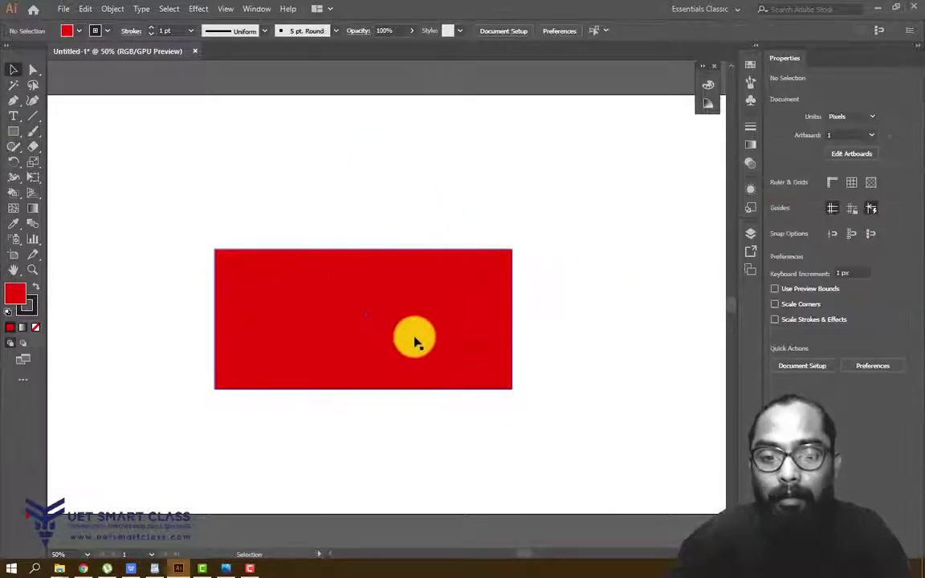
click(415, 336)
drag(415, 335, 342, 205)
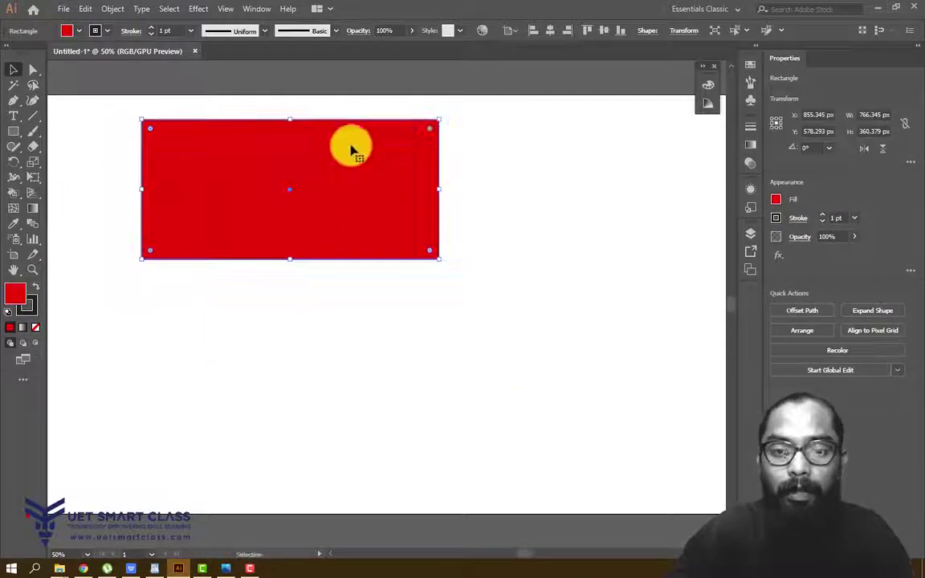
Step: Move the red rectangle to the middle of the artboard with the Selection Tool and rotate it slightly clockwise, to about 355.35°
click(301, 306)
drag(420, 227, 510, 371)
drag(402, 381, 293, 375)
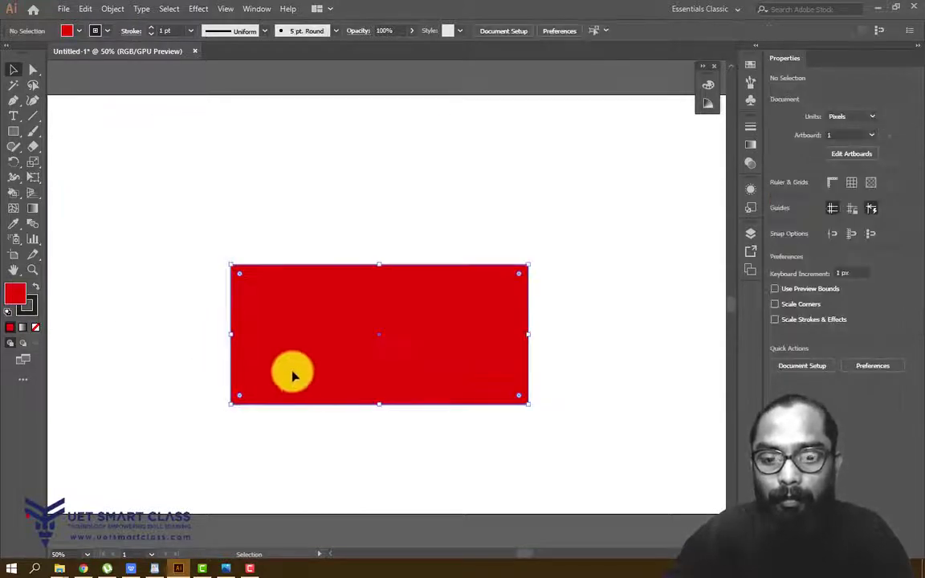
drag(430, 255, 432, 289)
drag(330, 308, 411, 239)
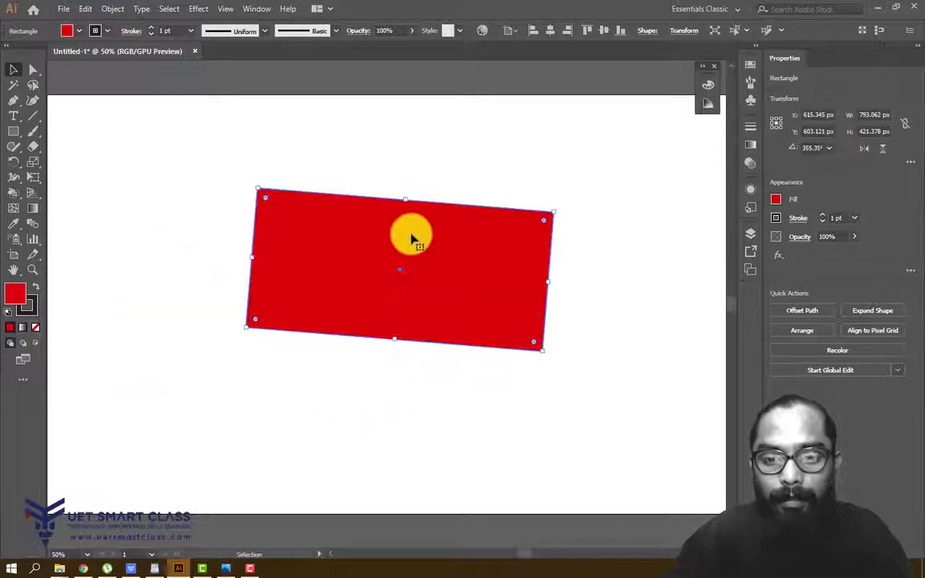
Step: Stretch the rectangle's upper side upward to make it about 816 × 699 px and move it to the artboard's left part
drag(405, 198, 422, 91)
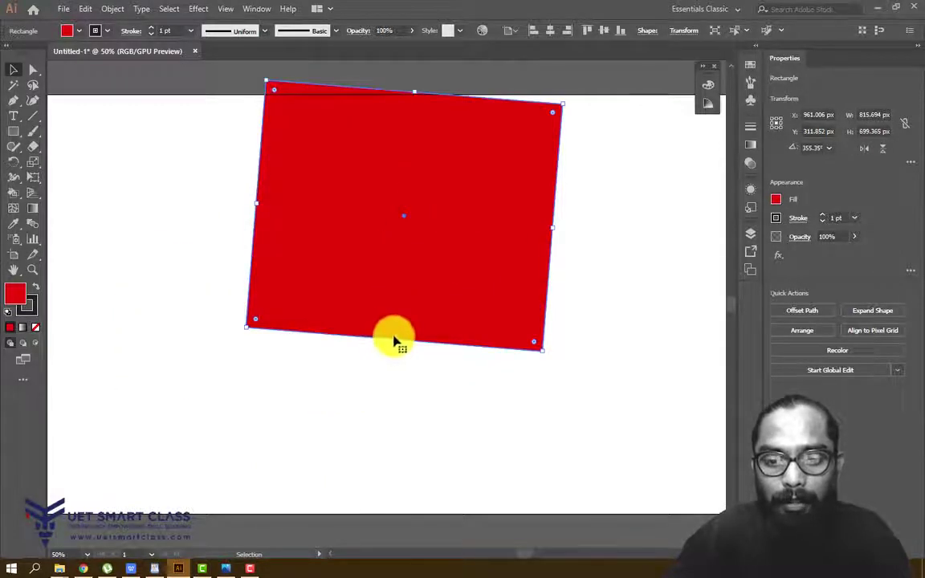
drag(393, 336, 390, 393)
drag(424, 273, 278, 270)
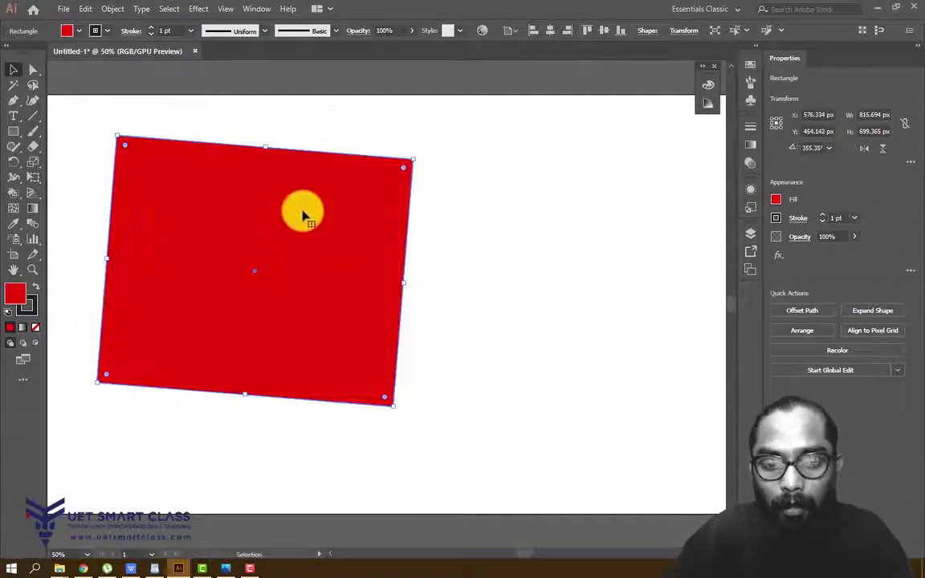
Step: Examine the Transform commands available for the rectangle and leave it deselected
right_click(318, 209)
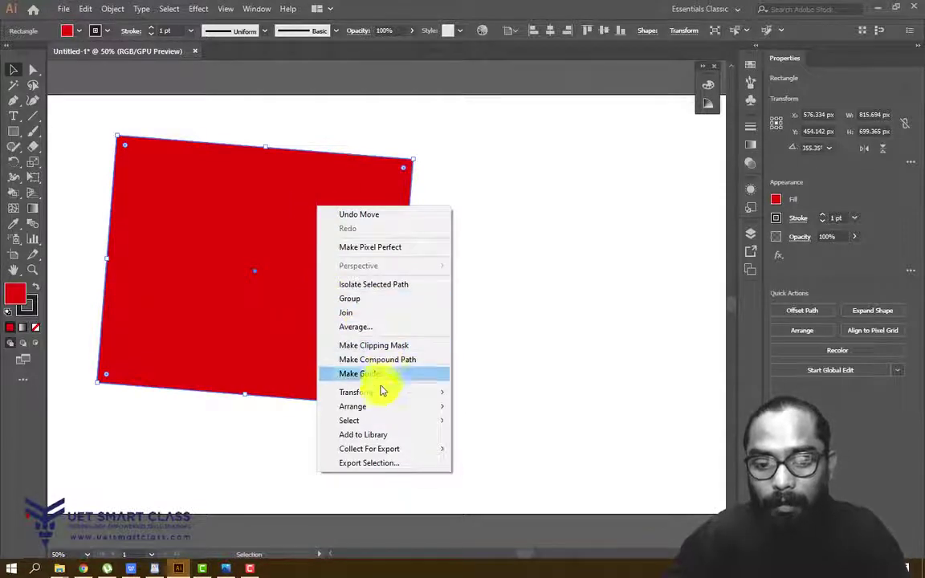
mouse_move(382, 391)
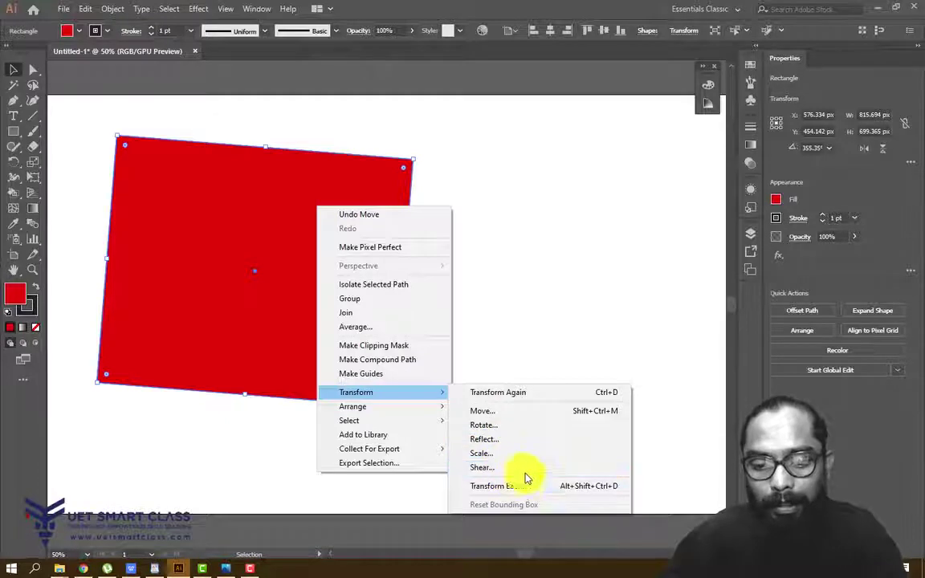
click(505, 298)
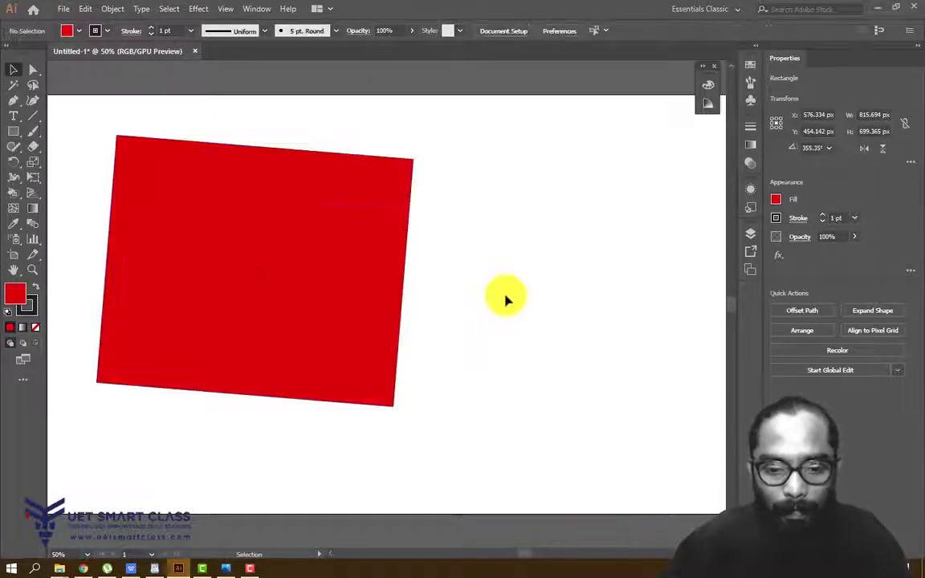
Step: Move the rectangle right and up with the Selection Tool, and back down with the Direct Selection Tool
click(309, 283)
drag(309, 282, 404, 252)
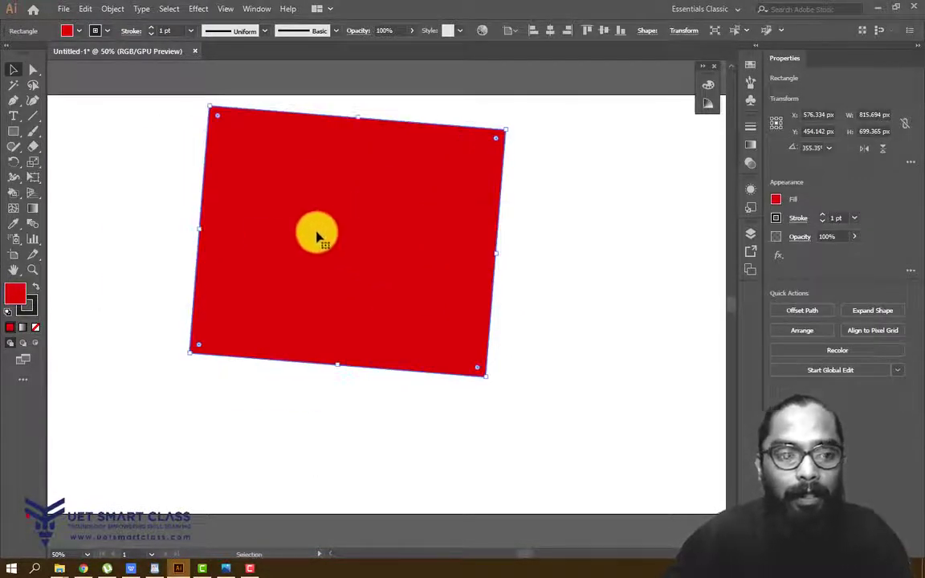
click(33, 70)
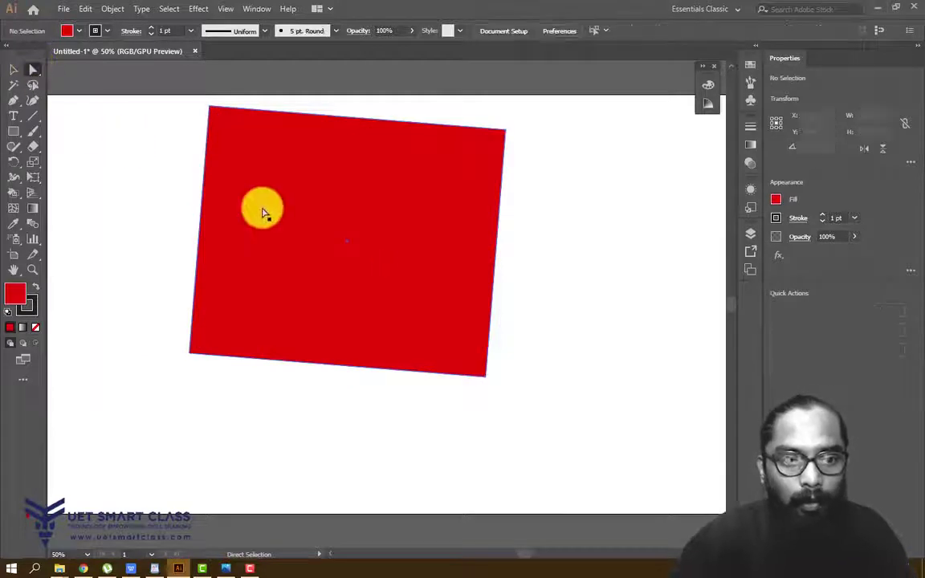
drag(260, 209, 274, 290)
click(181, 221)
Step: Select the rectangle's corner anchor points one at a time with the Direct Selection Tool, and finish with the whole shape selected
drag(225, 194, 227, 189)
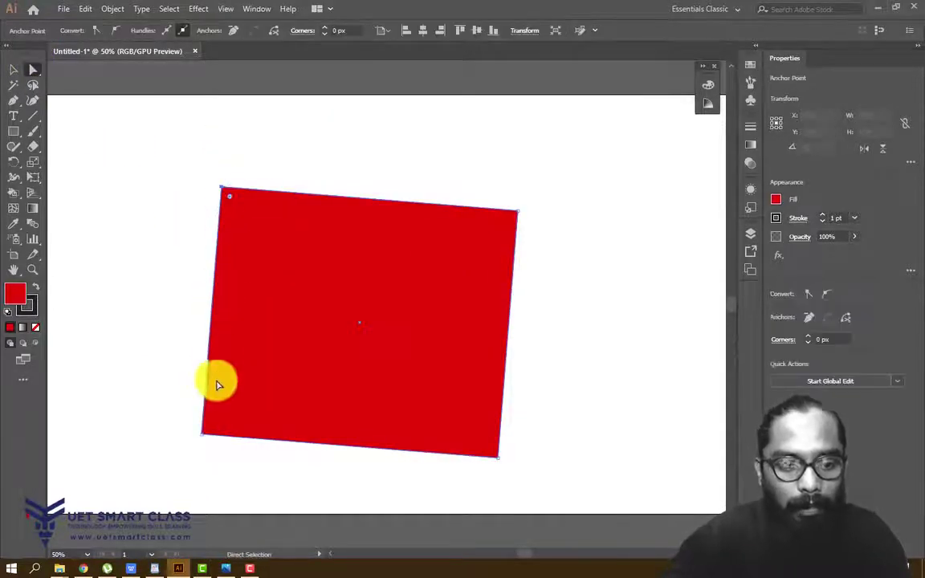
click(204, 434)
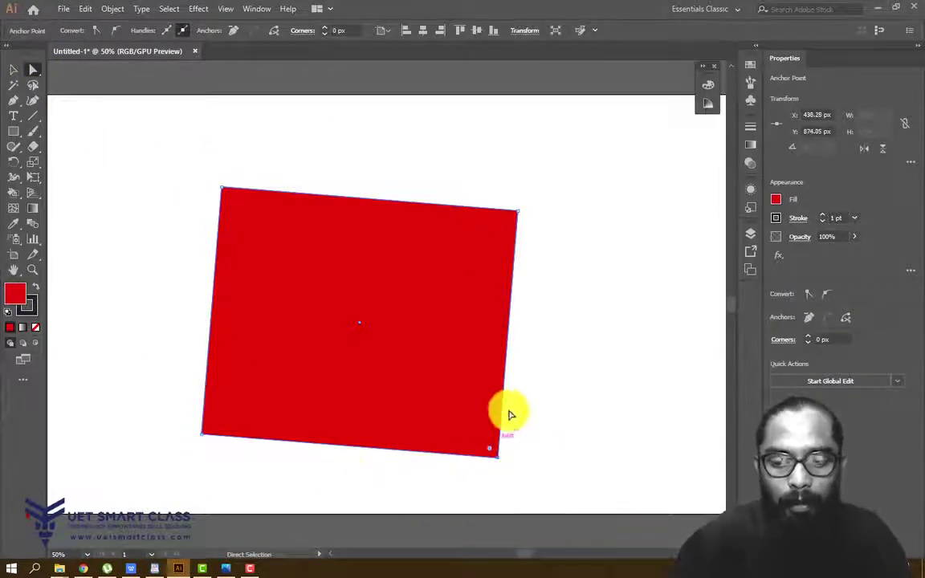
click(469, 196)
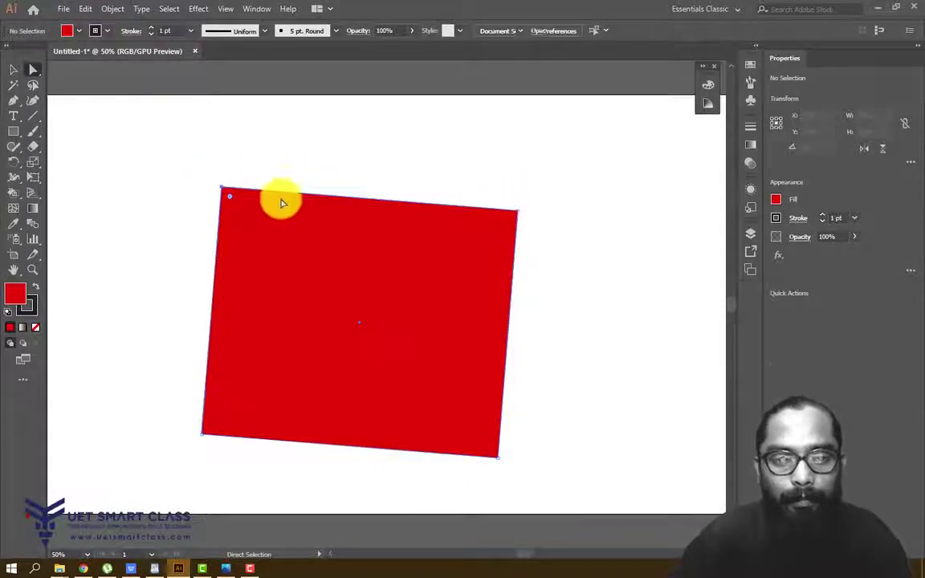
click(518, 211)
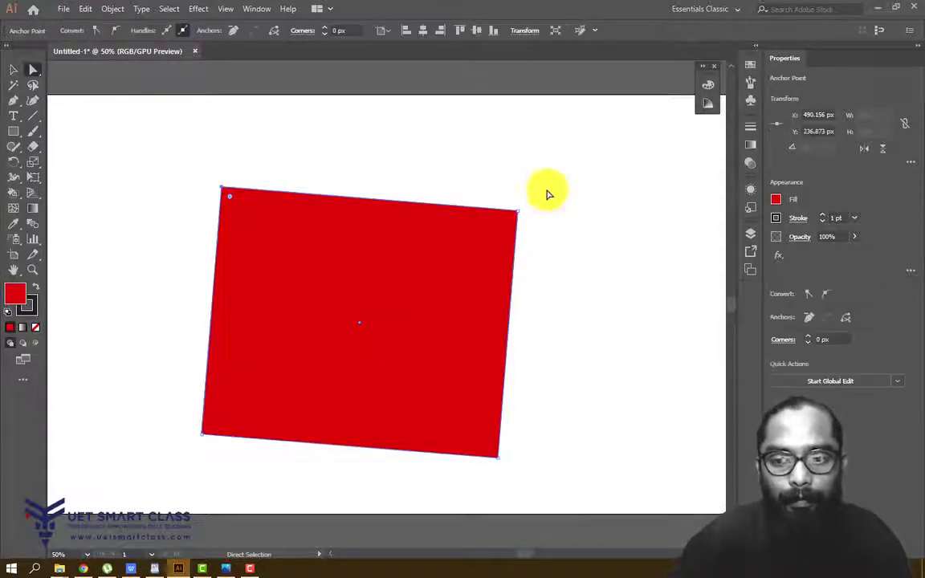
click(204, 433)
click(213, 235)
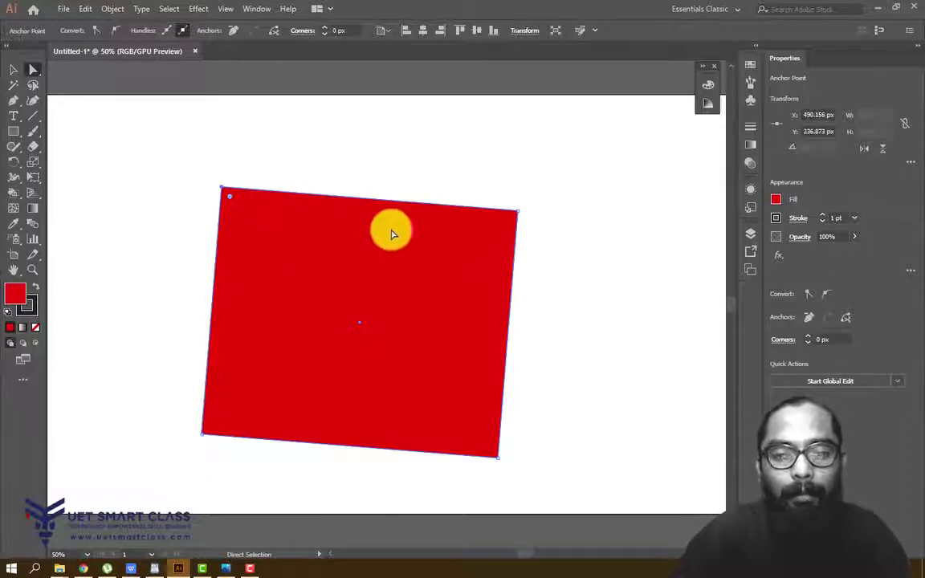
click(521, 210)
click(193, 229)
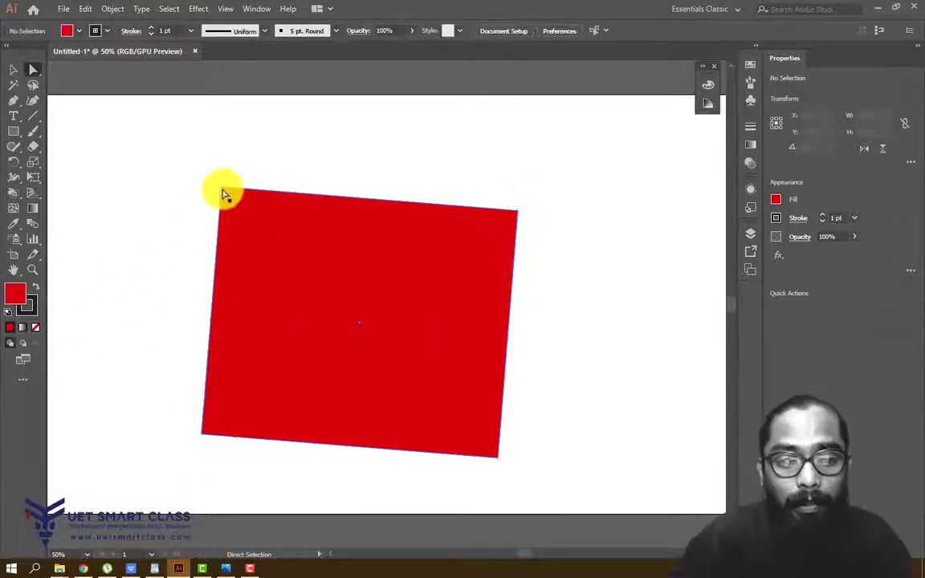
click(224, 233)
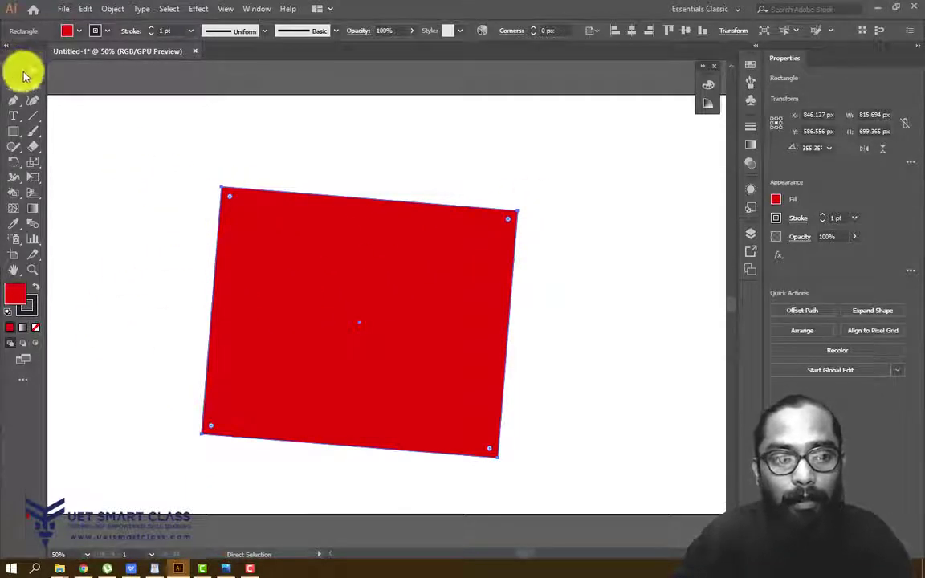
Step: Reshape the rectangle into a thin arrow-like chevron by moving its four corner anchor points with the Direct Selection Tool
click(222, 193)
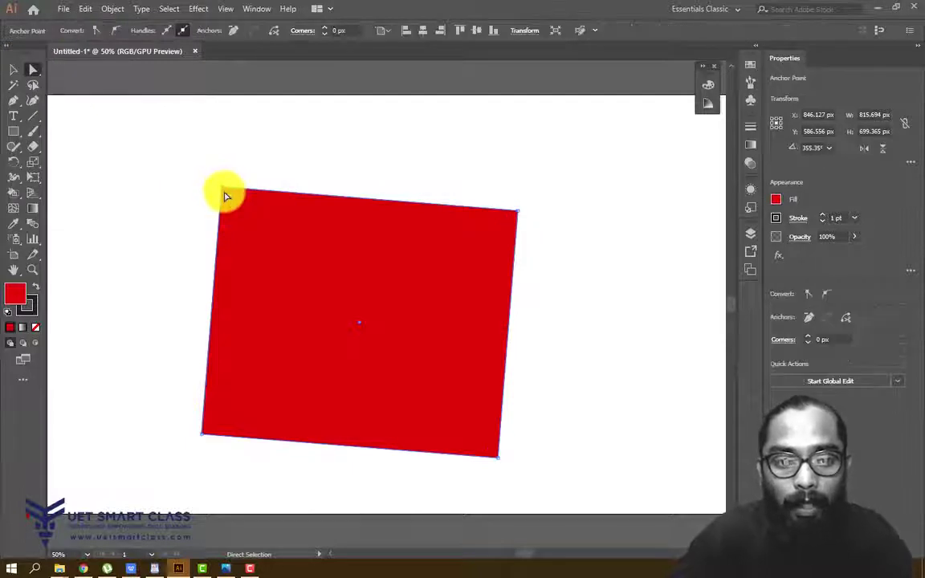
drag(225, 193, 110, 127)
drag(518, 216, 406, 274)
drag(208, 432, 268, 384)
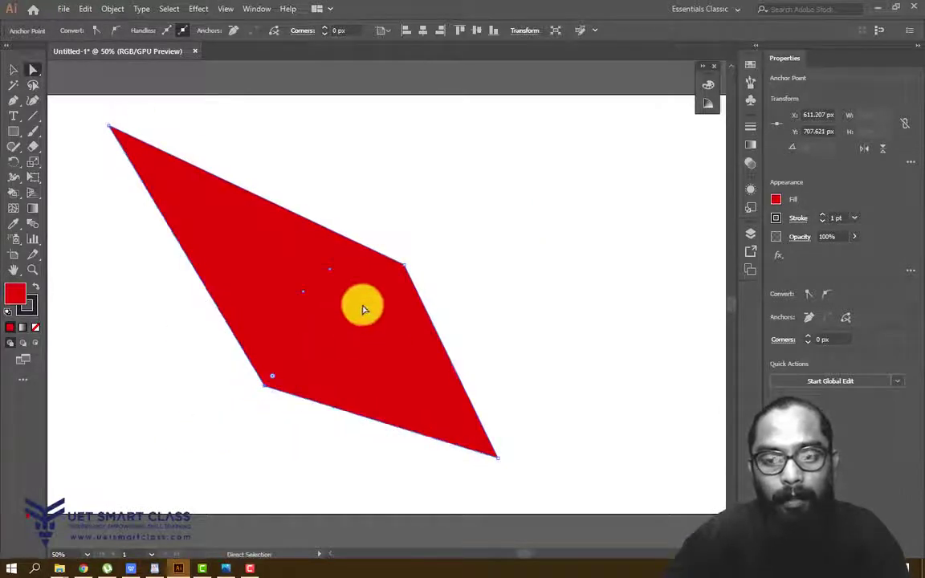
drag(404, 266, 399, 255)
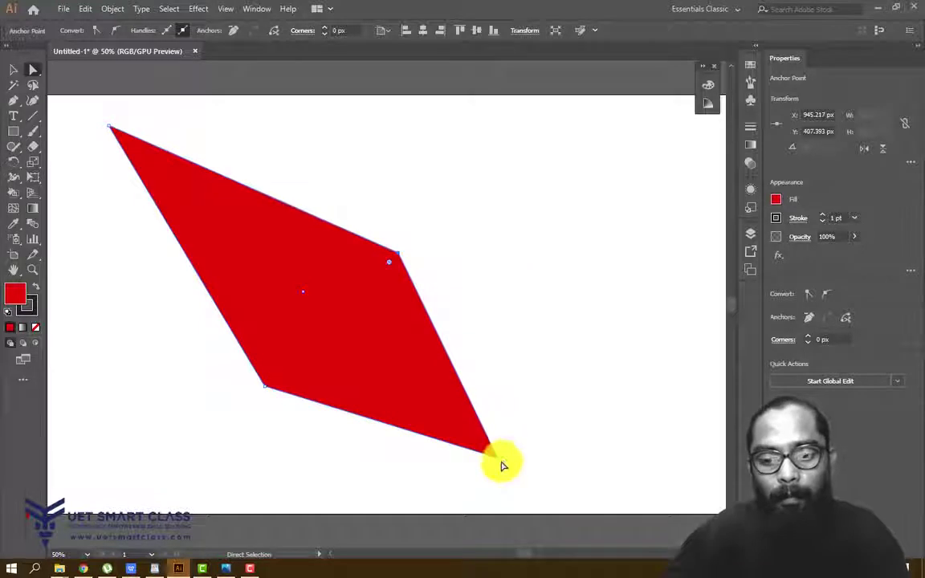
drag(495, 460, 395, 204)
Step: Duplicate the chevron scaled down to about 491 × 442 px, with one smaller copy inside the large chevron and another to its right
click(21, 72)
click(134, 155)
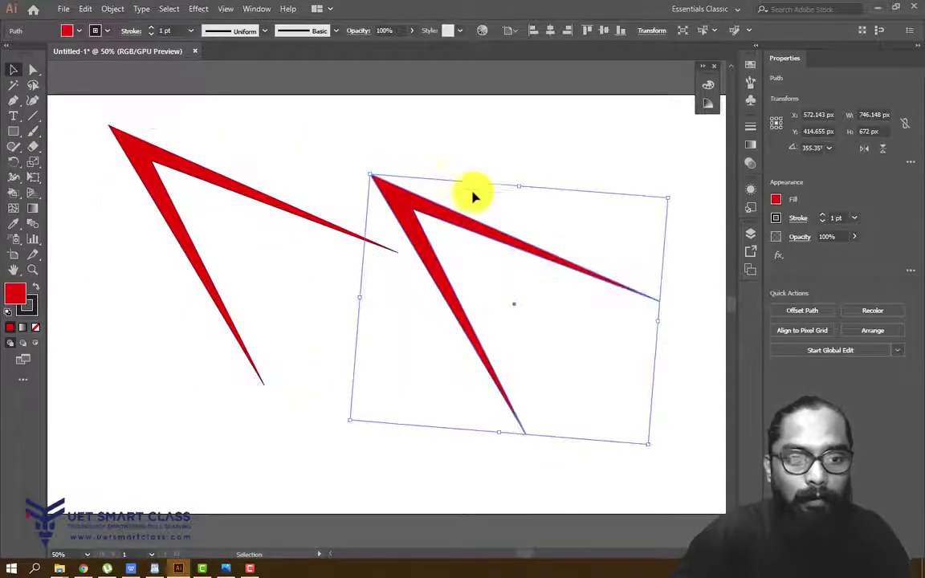
drag(671, 196, 615, 239)
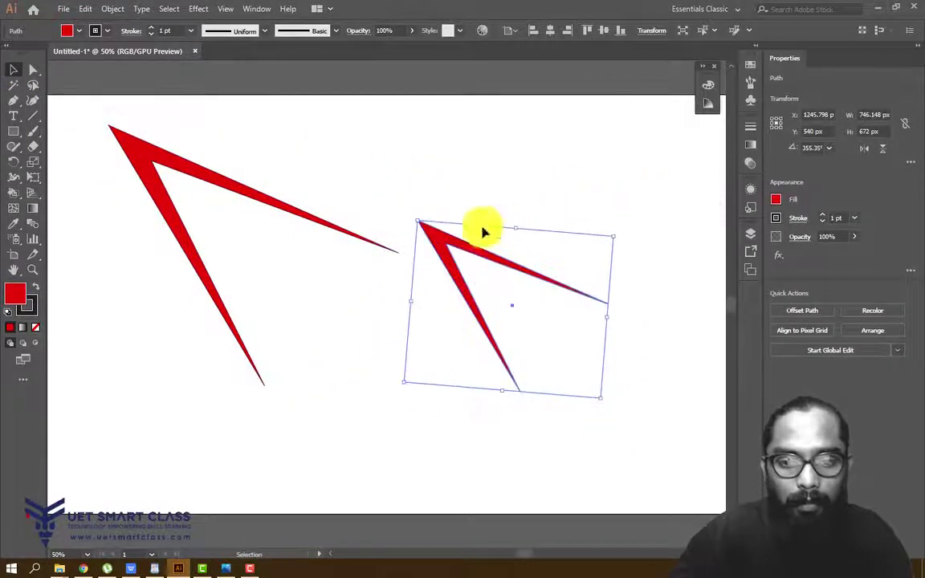
drag(483, 233, 492, 198)
click(313, 178)
key(alt+shift)
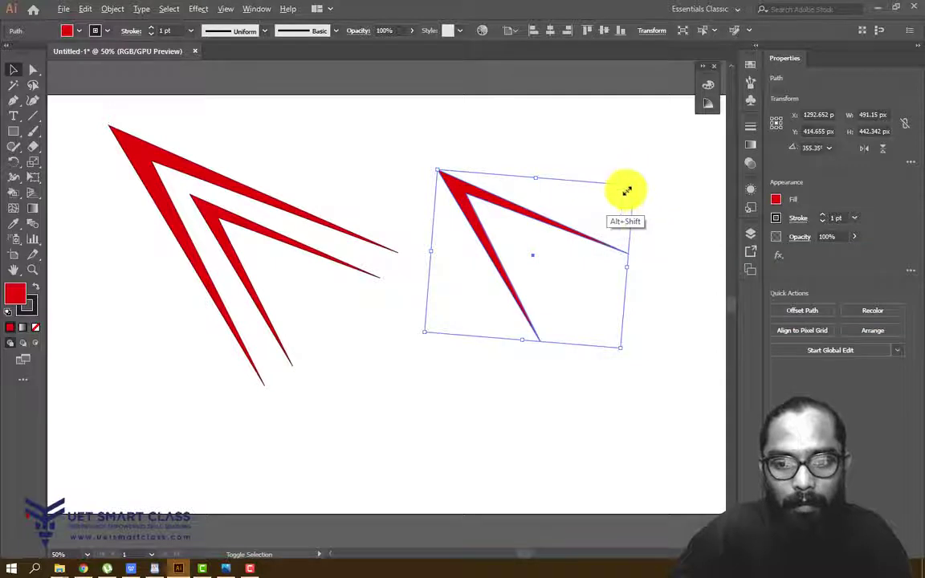
drag(627, 191, 583, 213)
click(481, 228)
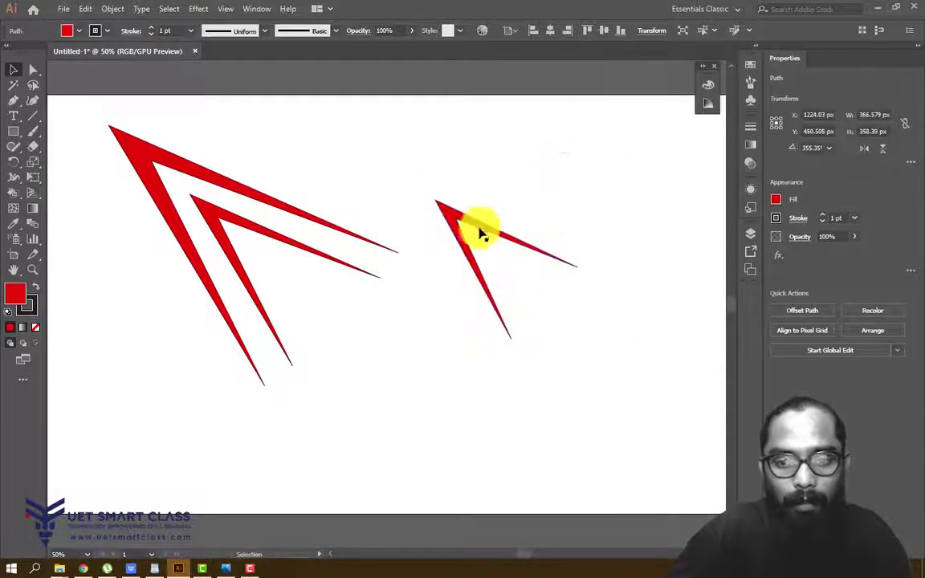
key(ctrl+z)
Step: Scale the separate chevron down proportionally, nest it inside the other two, and duplicate all three chevrons to the right
drag(636, 186, 587, 216)
drag(506, 223, 277, 264)
drag(413, 175, 180, 394)
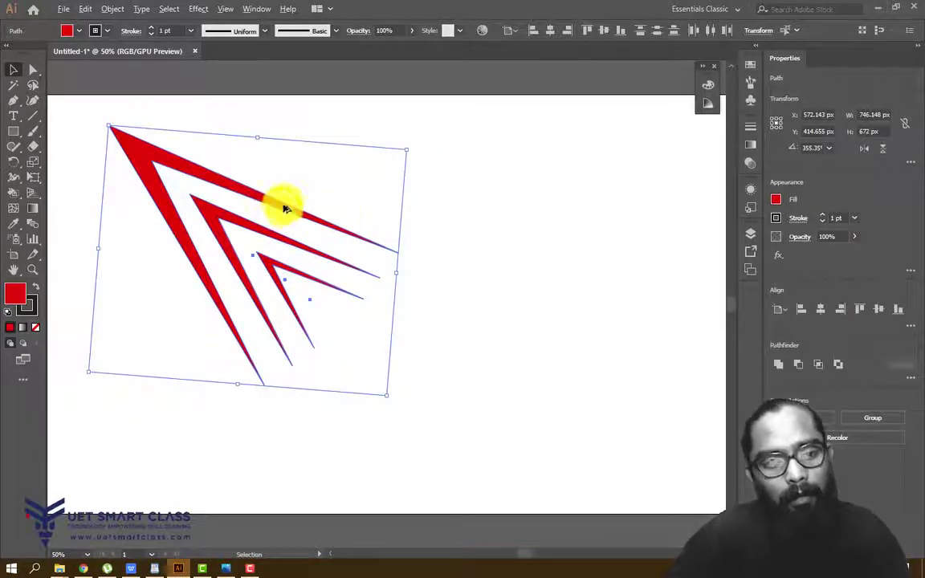
drag(285, 208, 452, 216)
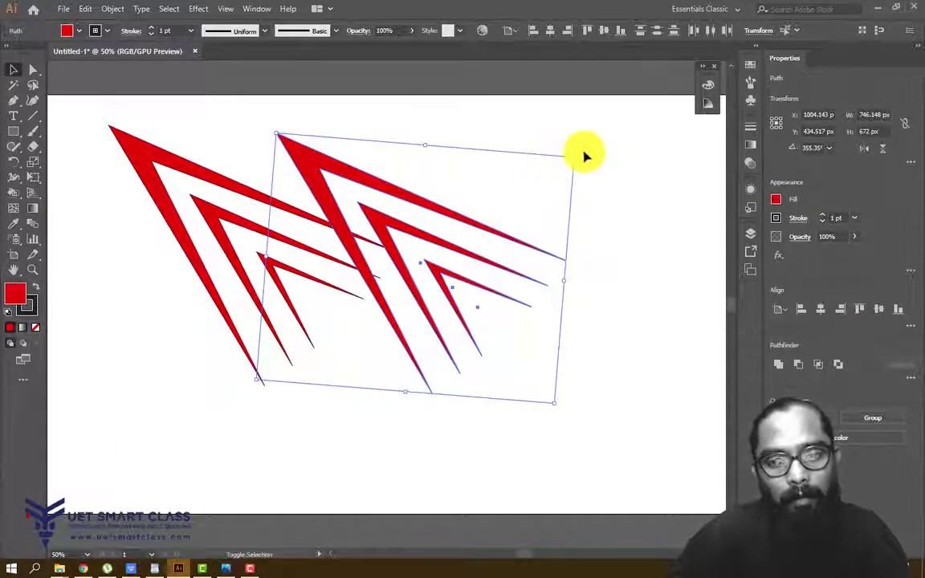
Step: Reflect the copied chevrons across the vertical axis and overlap them with the originals so their lowest tips meet in a symmetrical V shape
right_click(400, 197)
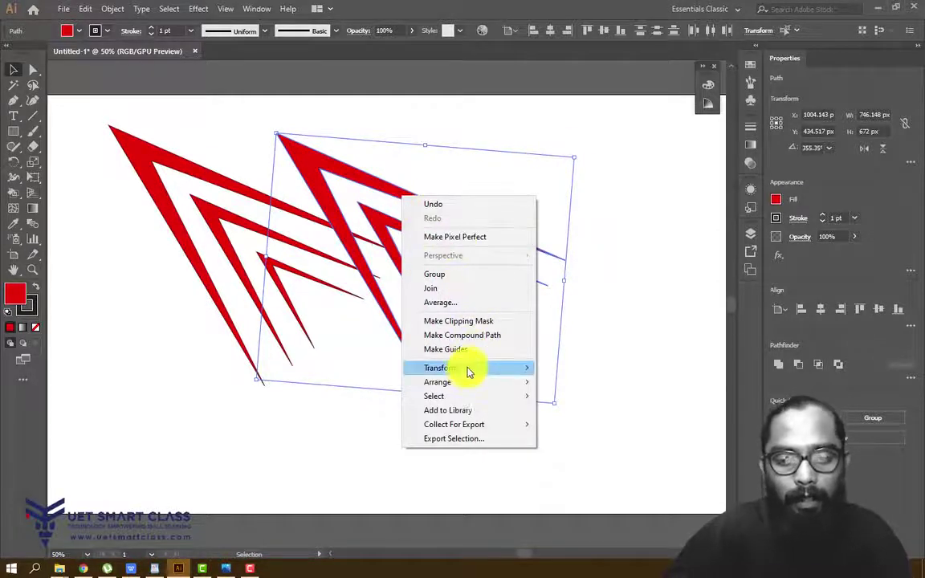
mouse_move(471, 370)
click(603, 416)
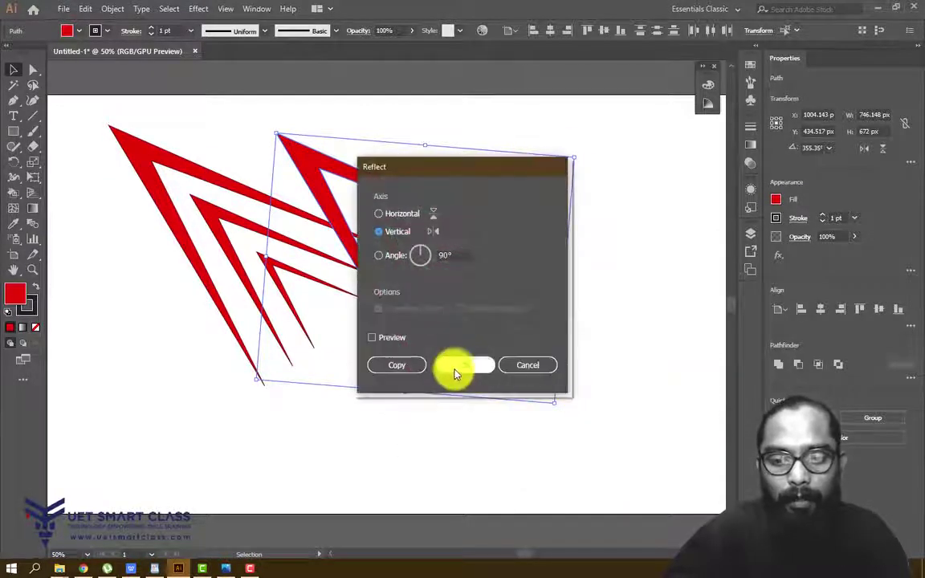
click(454, 372)
drag(520, 174, 385, 164)
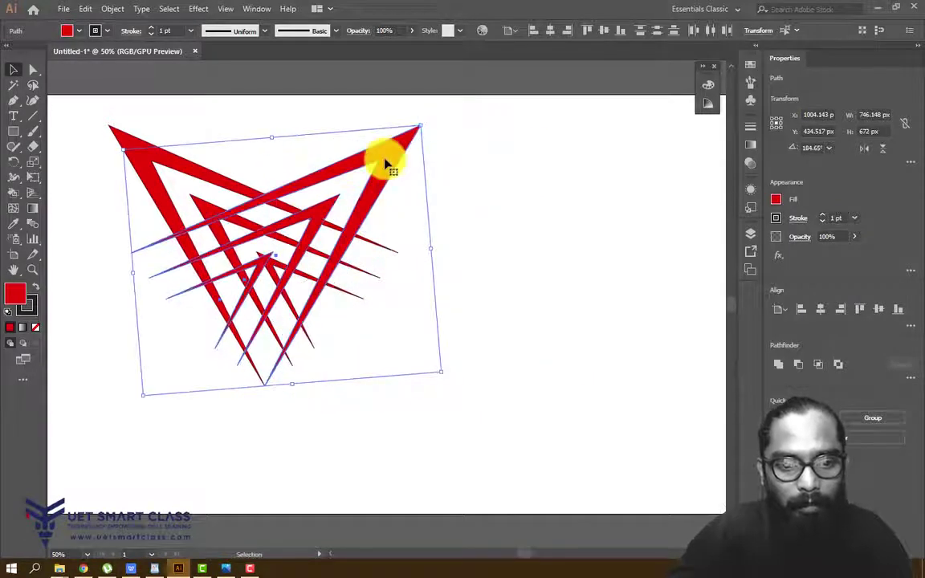
click(496, 201)
Step: Select all the chevrons and set their stroke to none, keeping the red fill
drag(473, 231, 527, 240)
drag(299, 469, 438, 145)
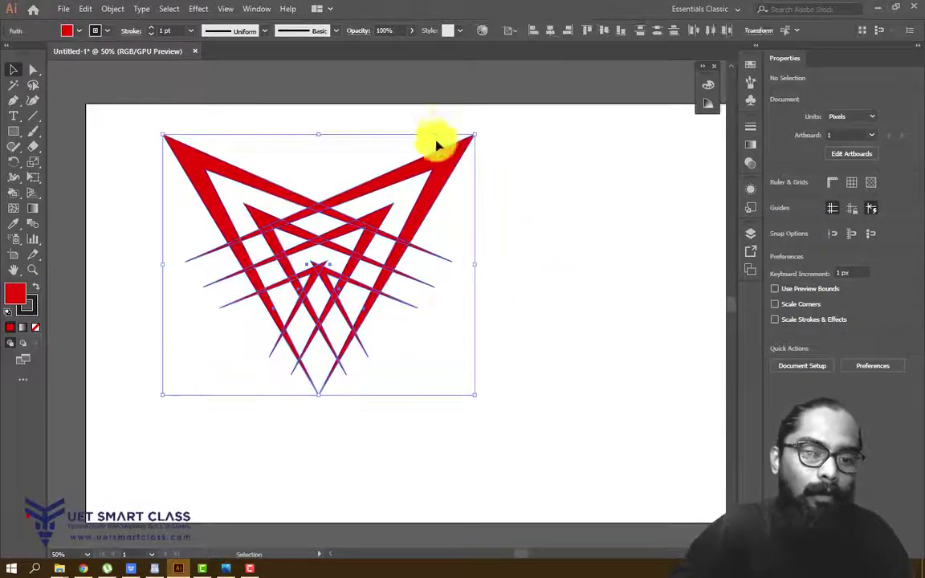
click(32, 302)
click(35, 327)
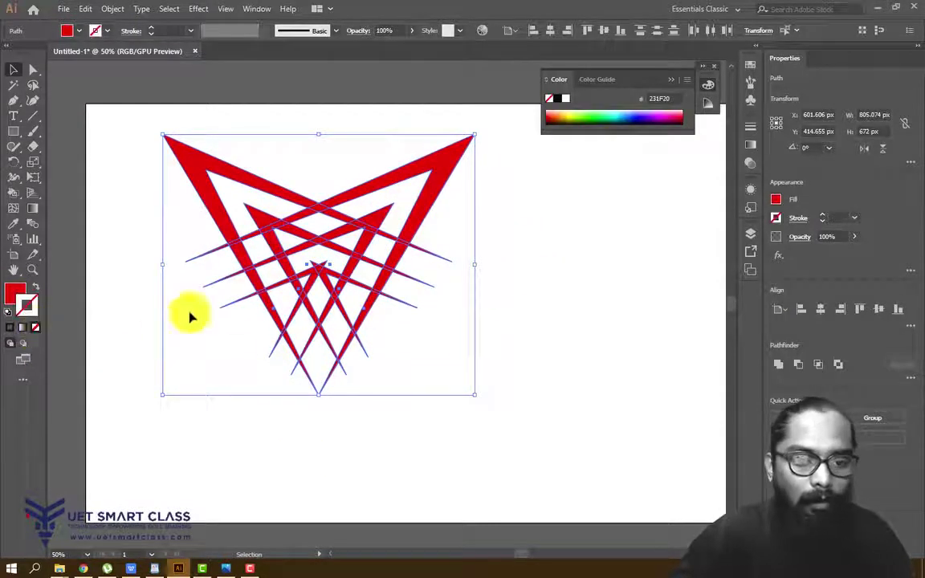
click(191, 322)
Step: Select the whole chevron emblem and rotate it 180° so that its tip points upward
key(ctrl+plus)
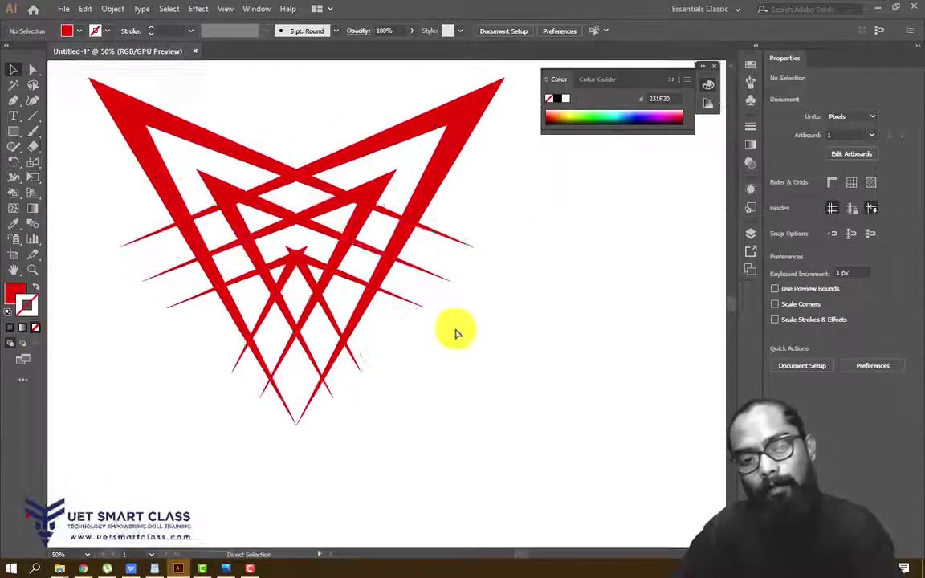
key(ctrl+minus)
key(ctrl+minus)
click(411, 198)
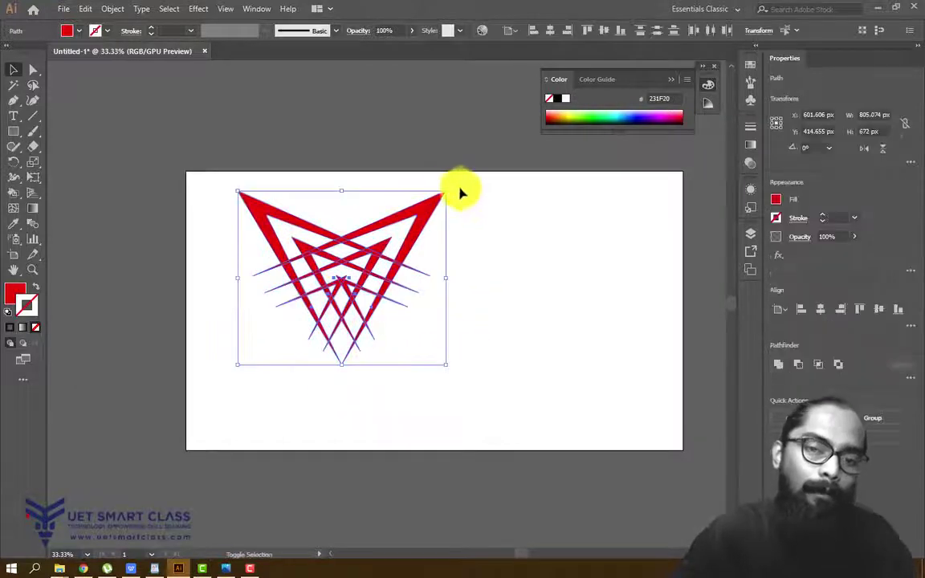
drag(449, 184, 368, 326)
click(480, 265)
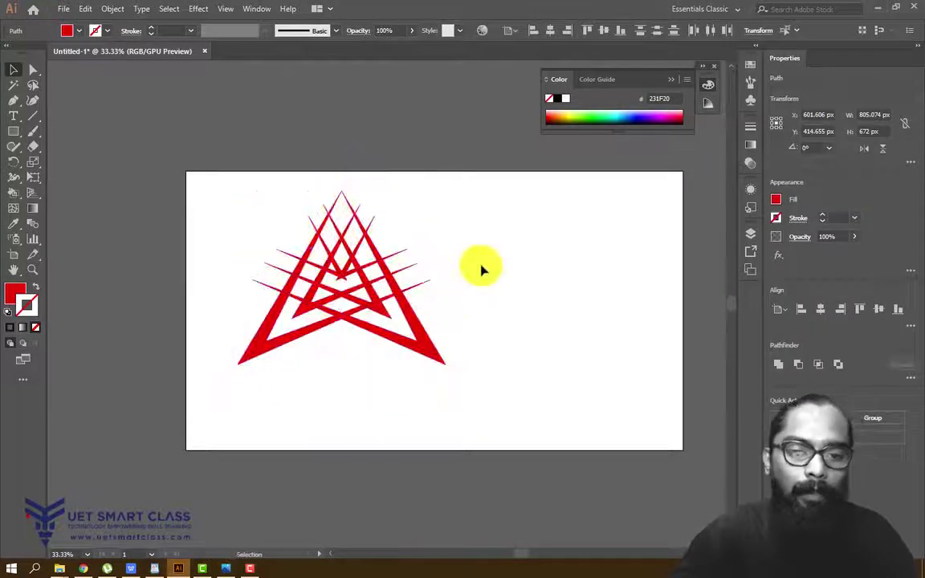
Step: Scale the whole emblem down proportionally around its centre to about half its size
key(ctrl+a)
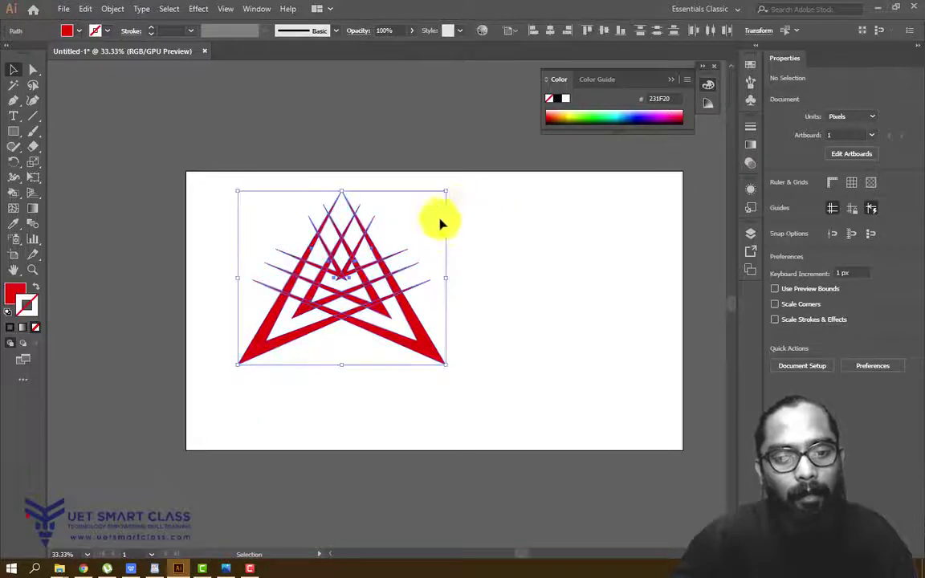
drag(440, 196, 432, 229)
click(406, 207)
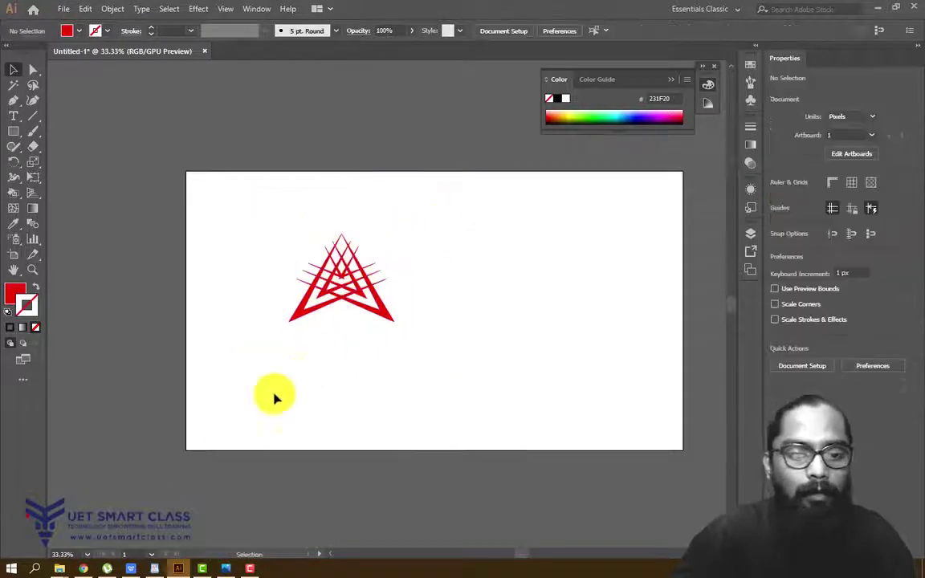
Step: Move the emblem to the lower middle of the artboard and rotate a copy of it counterclockwise around its upward tip
drag(351, 296, 507, 283)
drag(485, 338, 430, 355)
click(14, 161)
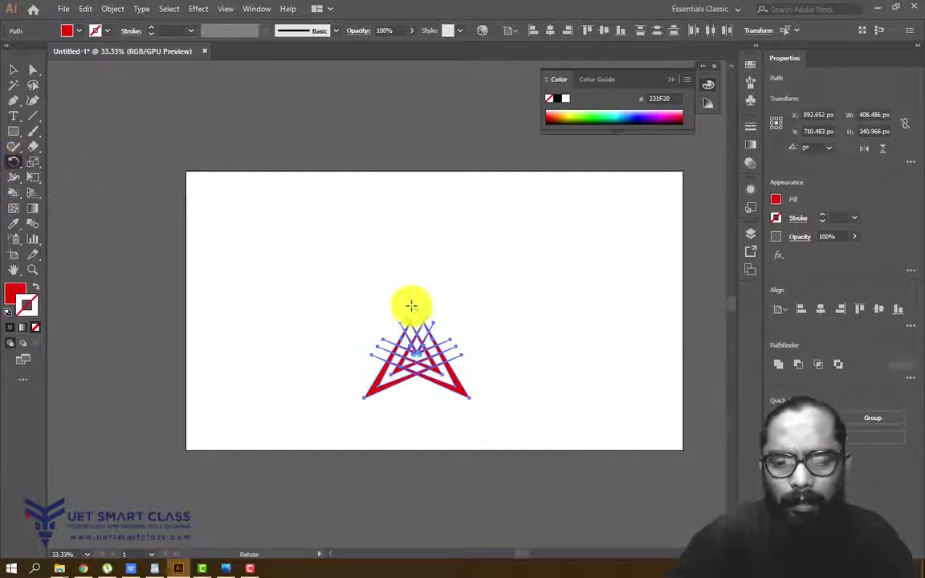
drag(451, 386, 533, 338)
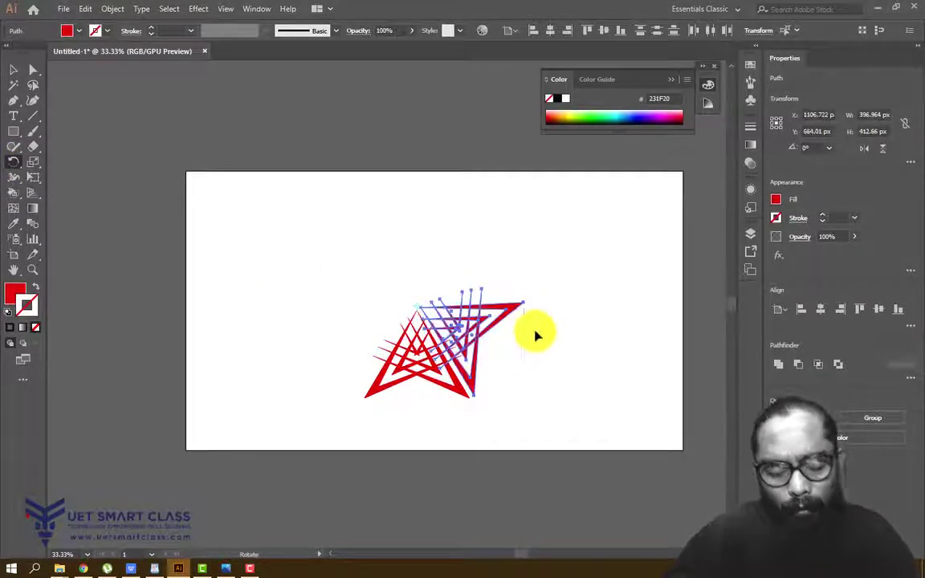
Step: Repeat the rotated copy four more times around the same tip to complete a six-pointed star pattern
key(ctrl+d)
key(ctrl+d)
key(ctrl+d)
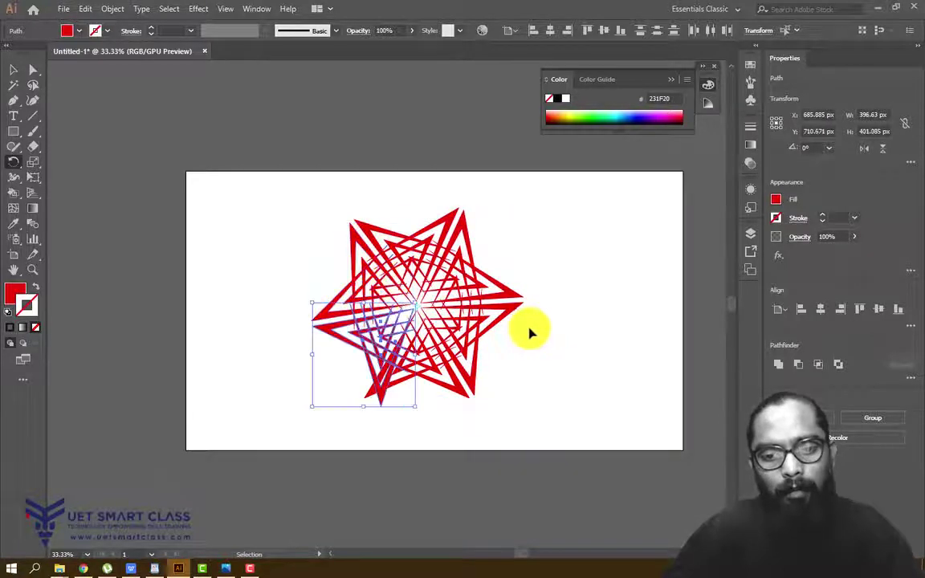
key(v)
key(ctrl+z)
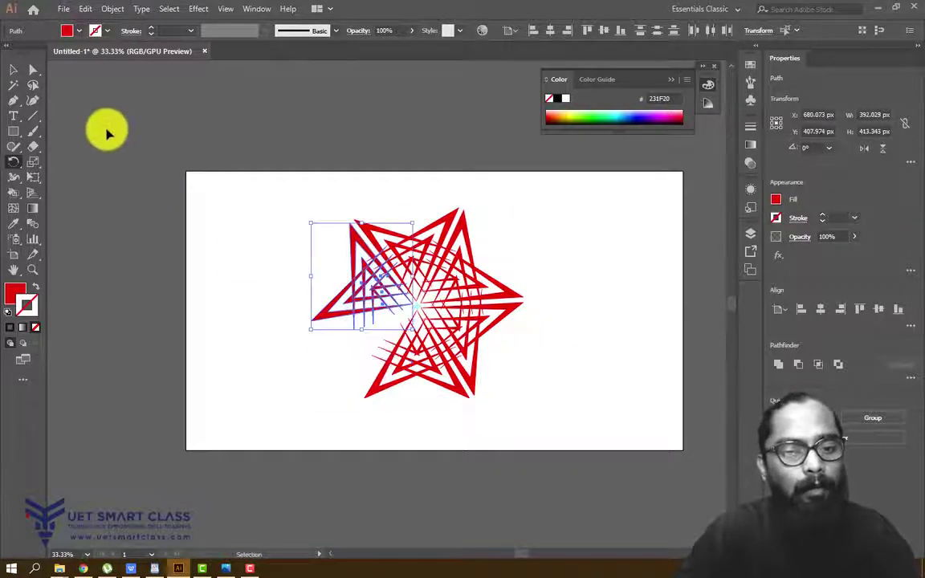
key(ctrl+shift+z)
click(16, 72)
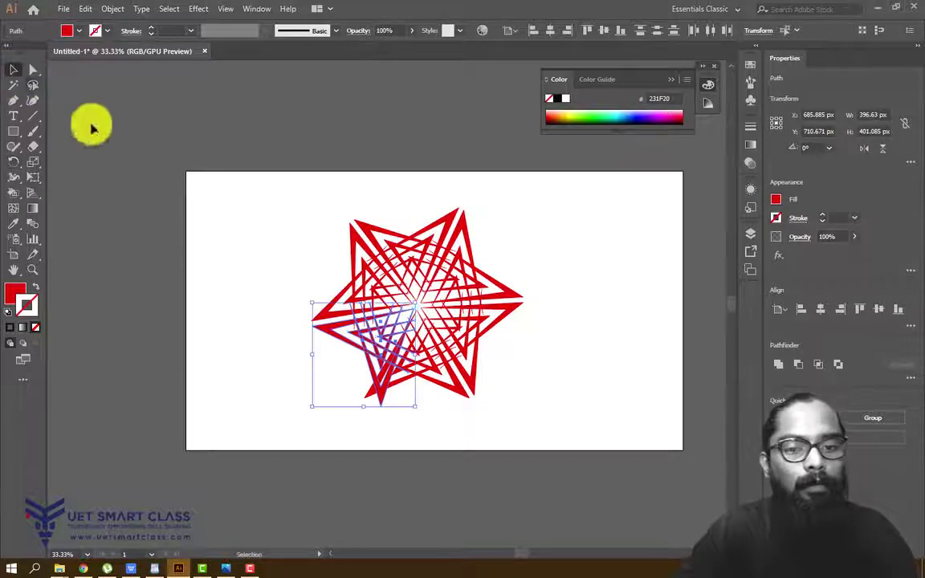
Step: Select the whole star pattern and delete it to clear the artboard
click(546, 279)
key(ctrl+a)
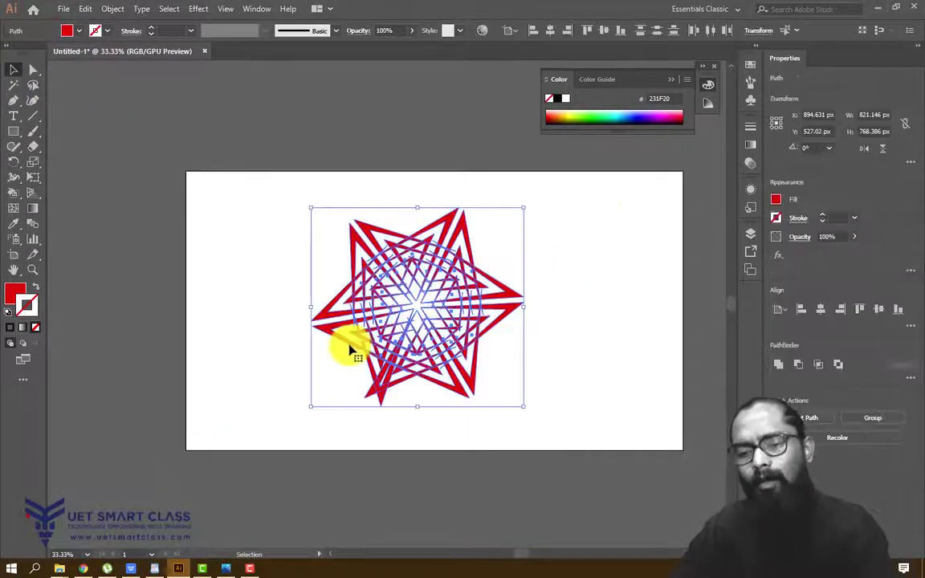
key(Delete)
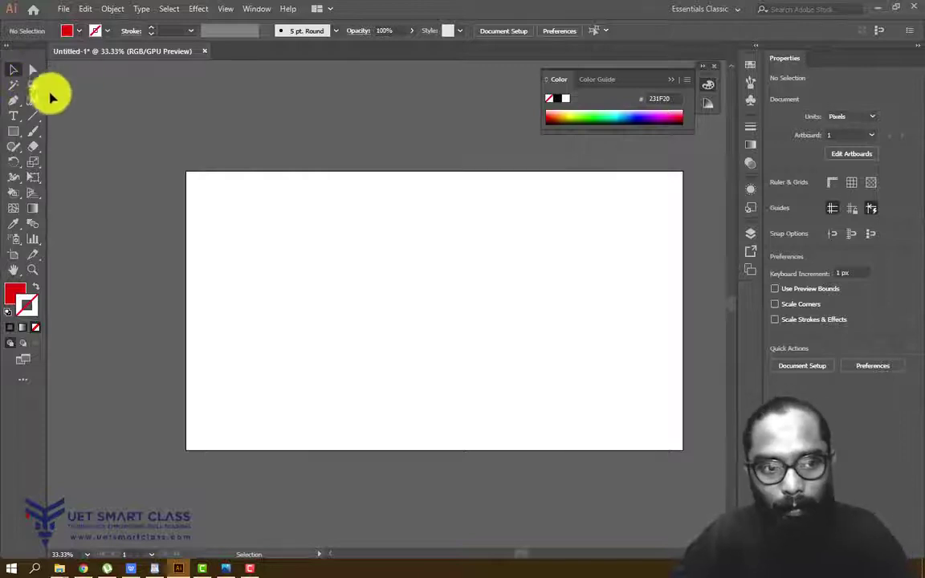
Step: Draw a wide red rectangle in the upper half of the artboard and move it towards the lower-left area
click(17, 133)
drag(262, 218, 479, 332)
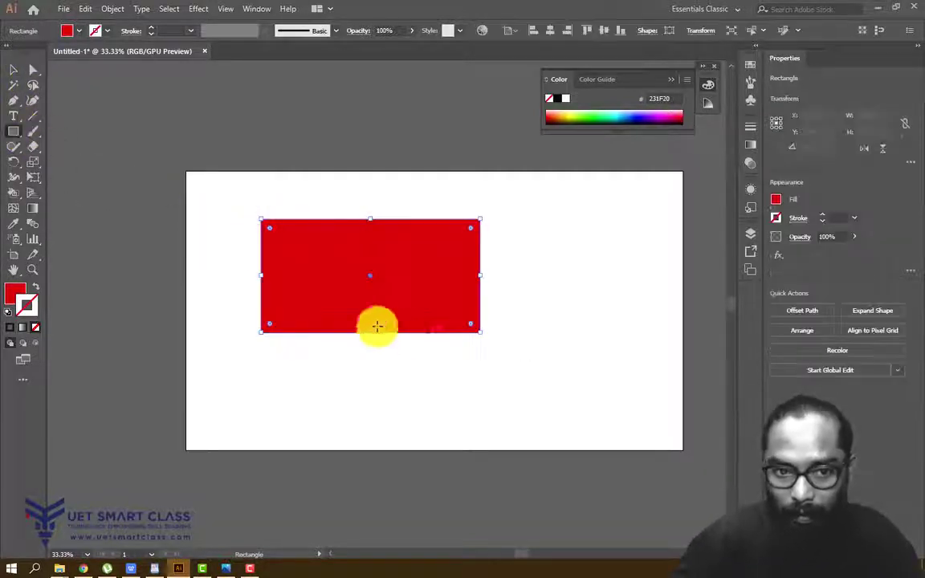
click(14, 70)
drag(339, 279, 287, 351)
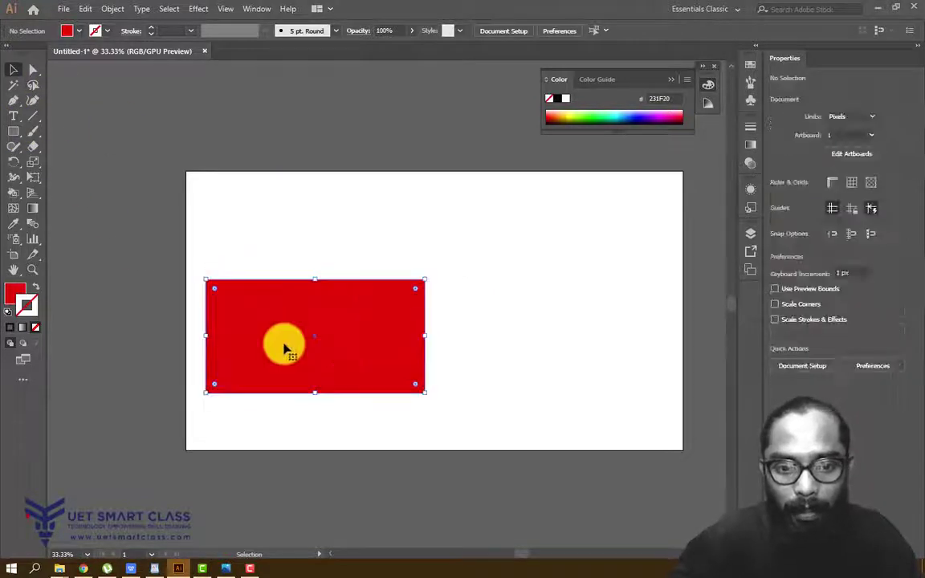
Step: Move the rectangle near the artboard's upper-left corner and narrow it to about 278 px wide
drag(382, 341, 204, 257)
drag(187, 254, 246, 254)
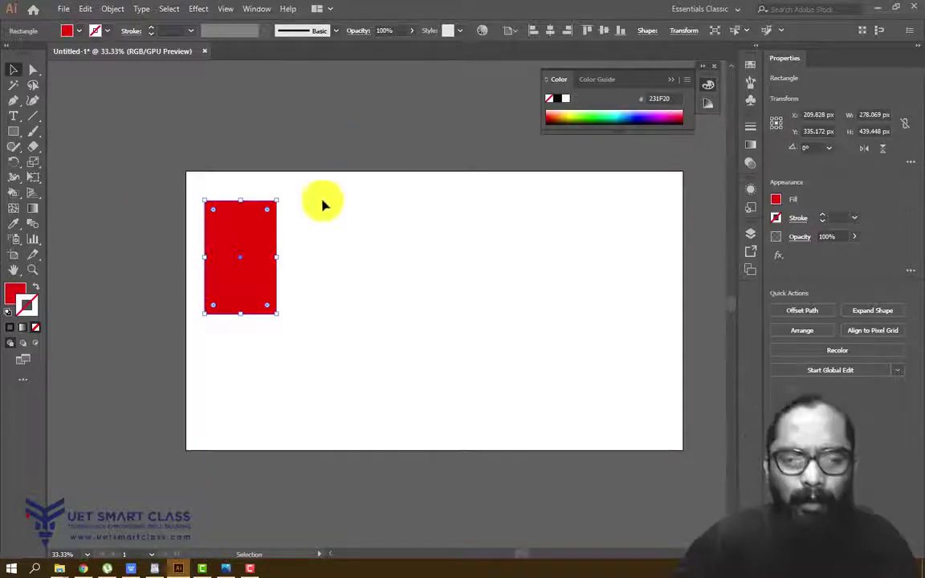
drag(248, 243, 249, 228)
click(238, 292)
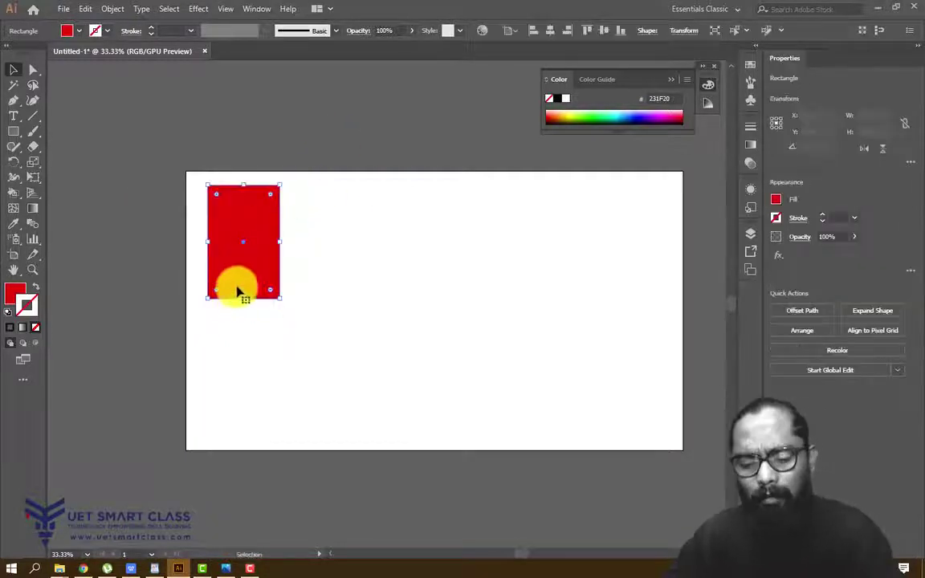
click(304, 235)
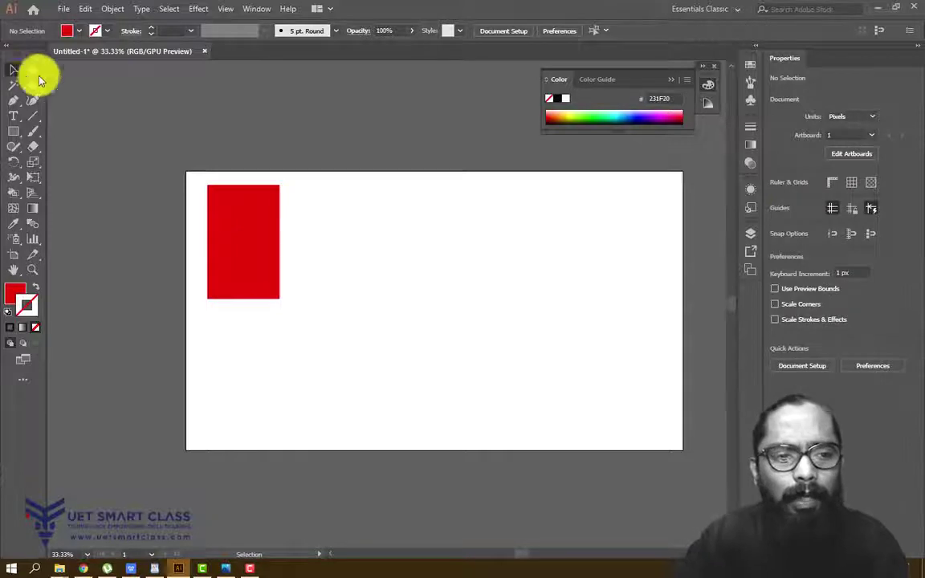
Step: Move the rectangle left of the artboard's centre and rotate it to about 53°
drag(282, 249, 229, 247)
drag(186, 212, 306, 263)
drag(367, 242, 297, 213)
click(372, 213)
click(337, 295)
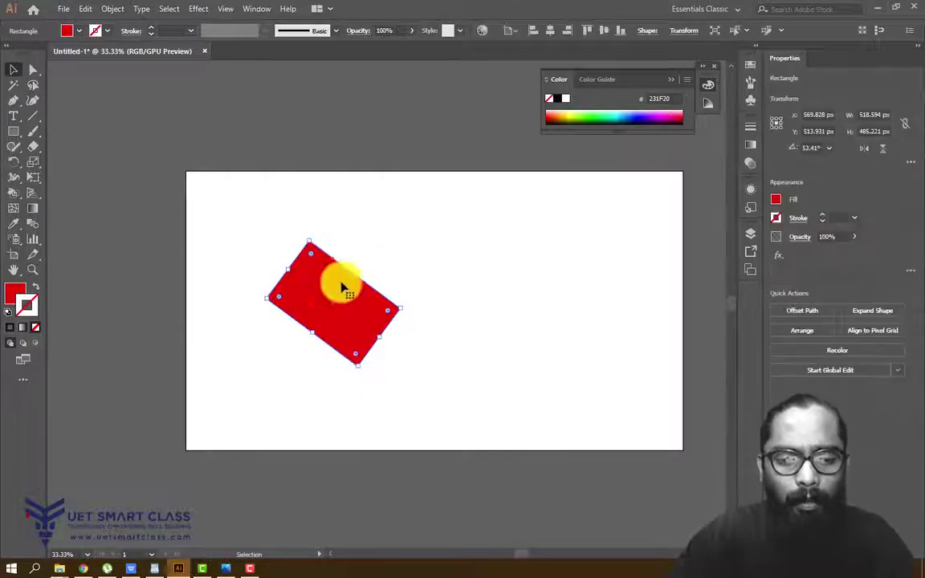
click(399, 245)
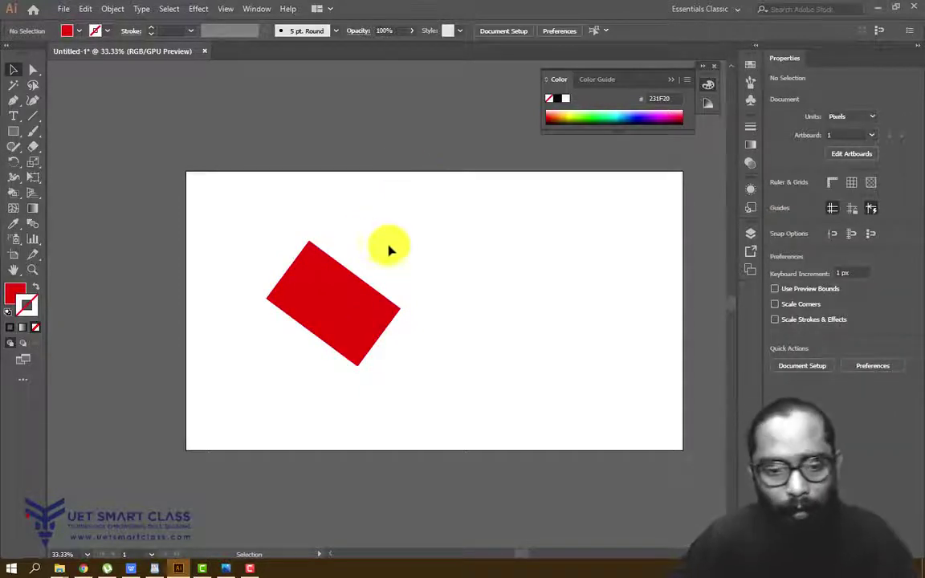
Step: Duplicate the rotated rectangle repeatedly, spreading the copies across and around the artboard
click(351, 303)
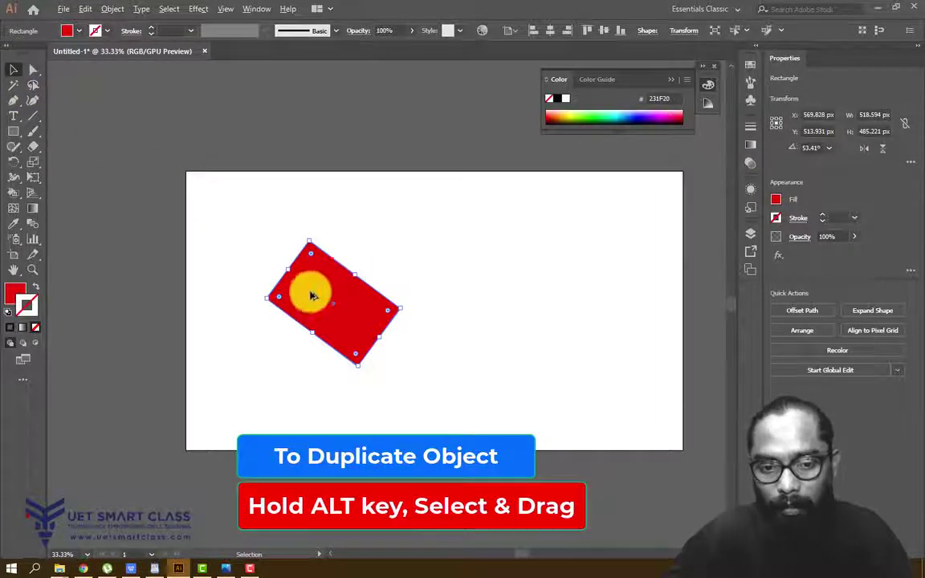
drag(313, 295, 428, 405)
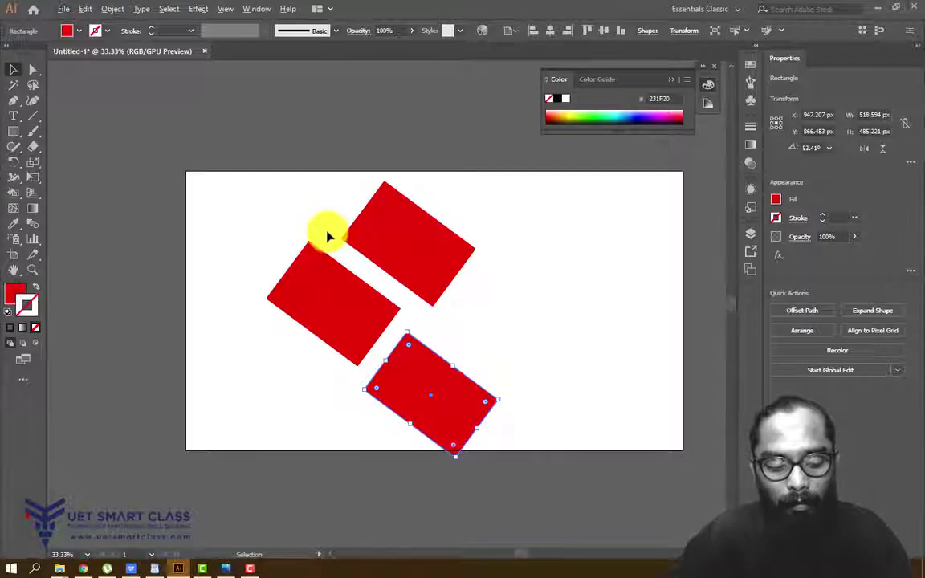
click(475, 326)
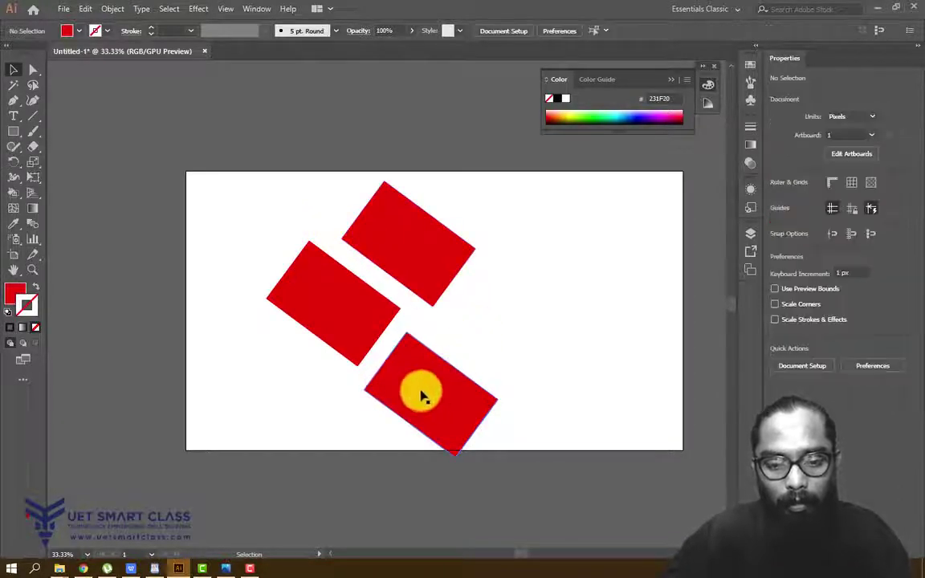
click(434, 391)
alt+drag(434, 391, 343, 388)
click(345, 392)
drag(460, 421, 679, 198)
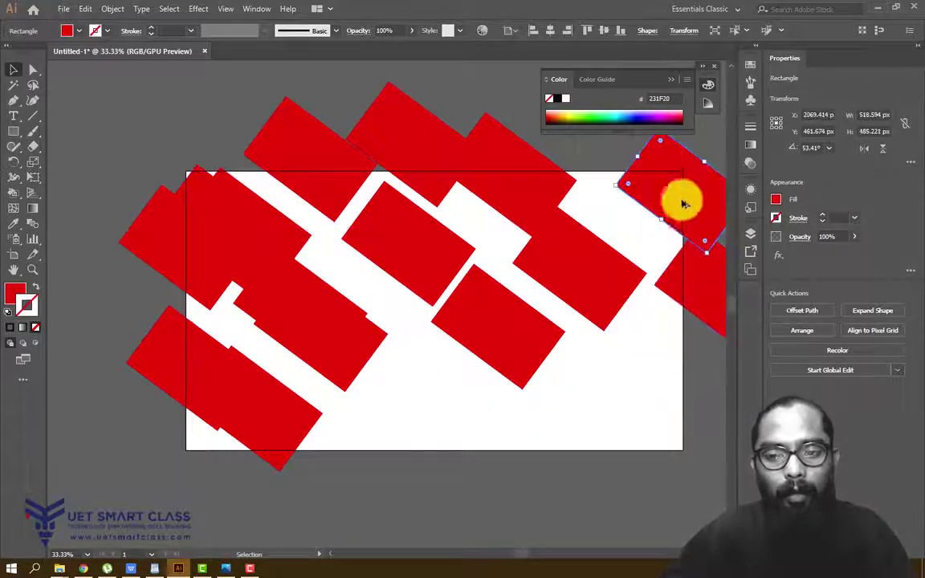
Step: Select all the rectangle copies and delete them
drag(578, 159, 321, 361)
drag(187, 518, 721, 138)
key(Delete)
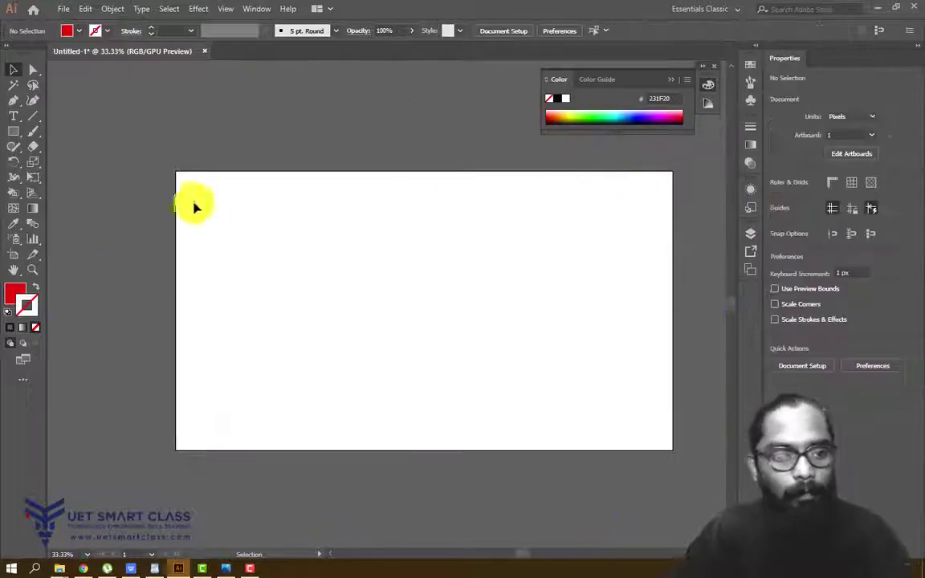
Step: Draw a nearly round red ellipse about 782 × 732 px at the artboard's centre with the Ellipse tool and undo it
click(15, 129)
click(15, 120)
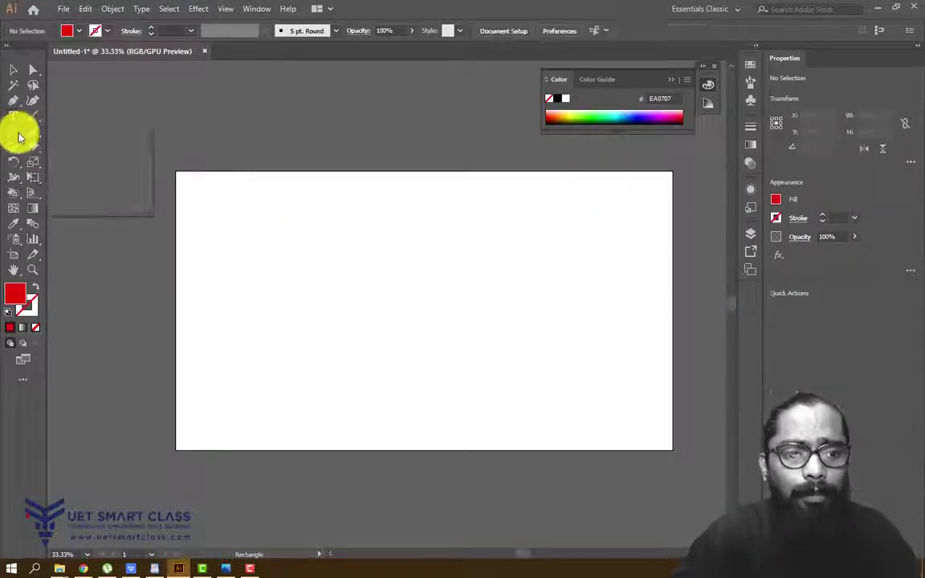
click(13, 131)
click(65, 165)
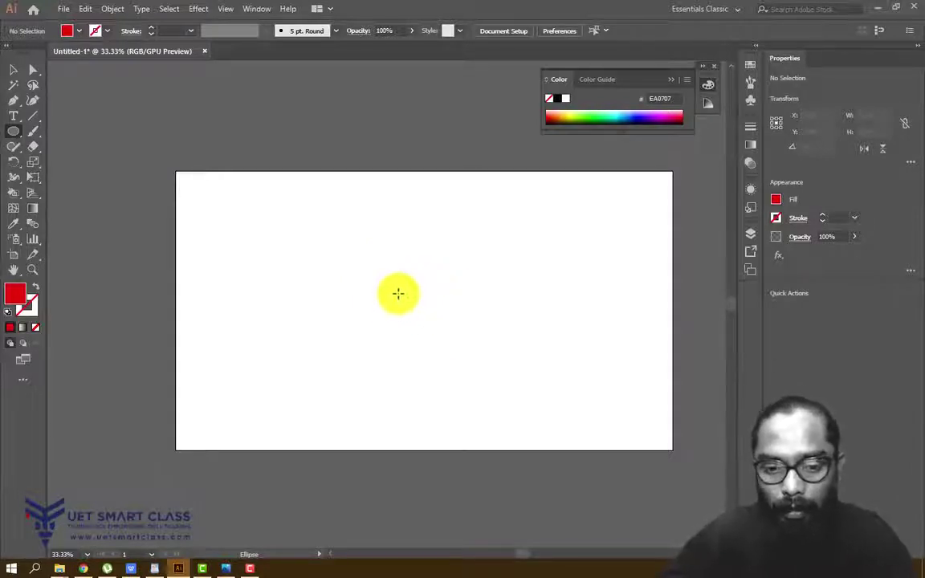
click(13, 133)
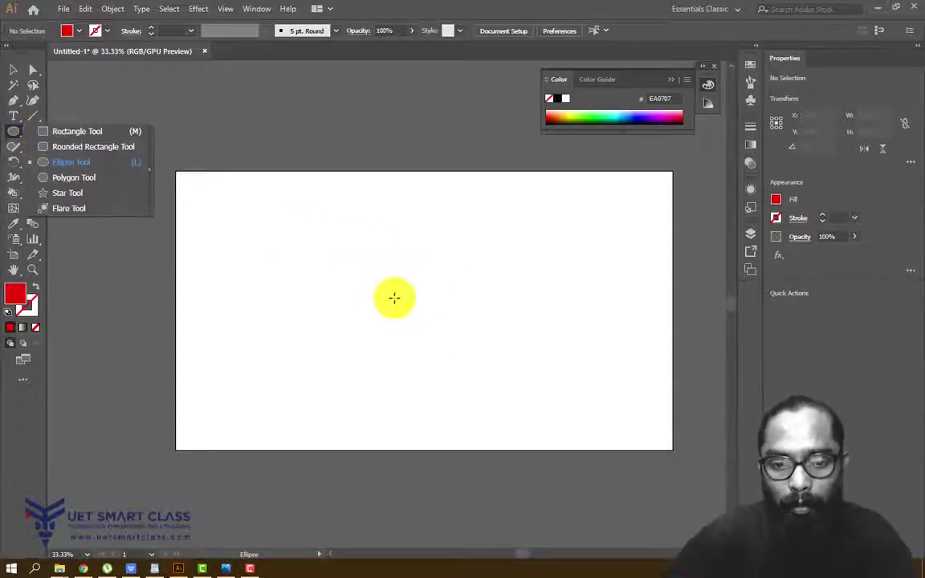
click(369, 233)
click(494, 310)
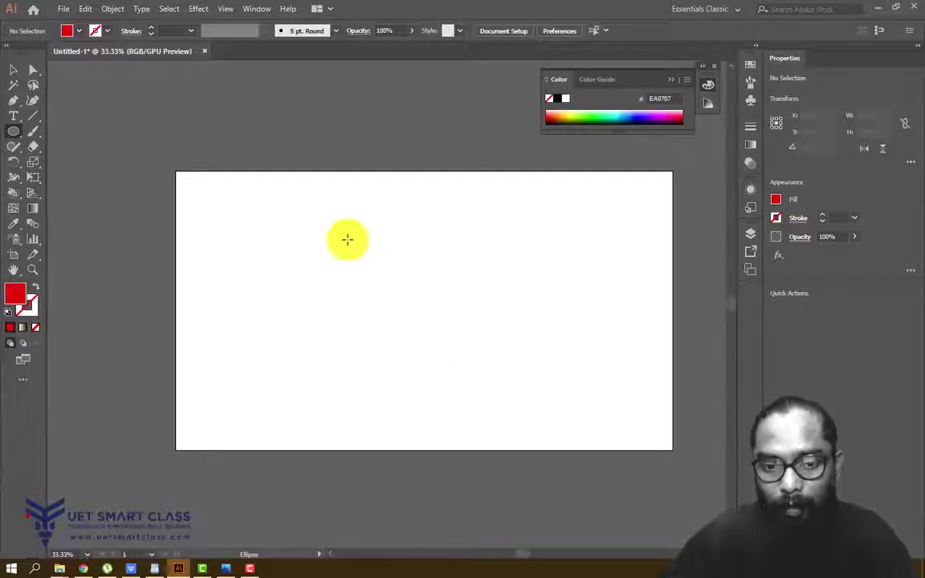
drag(314, 210, 516, 398)
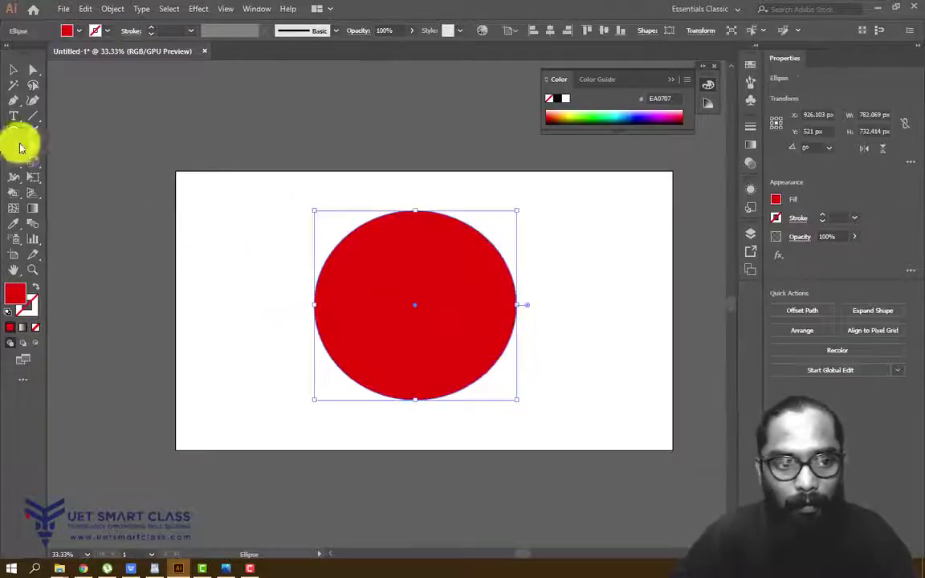
key(ctrl+z)
Step: Draw a flat, wide red ellipse and a larger one about 943 × 668 px, undoing each
click(14, 133)
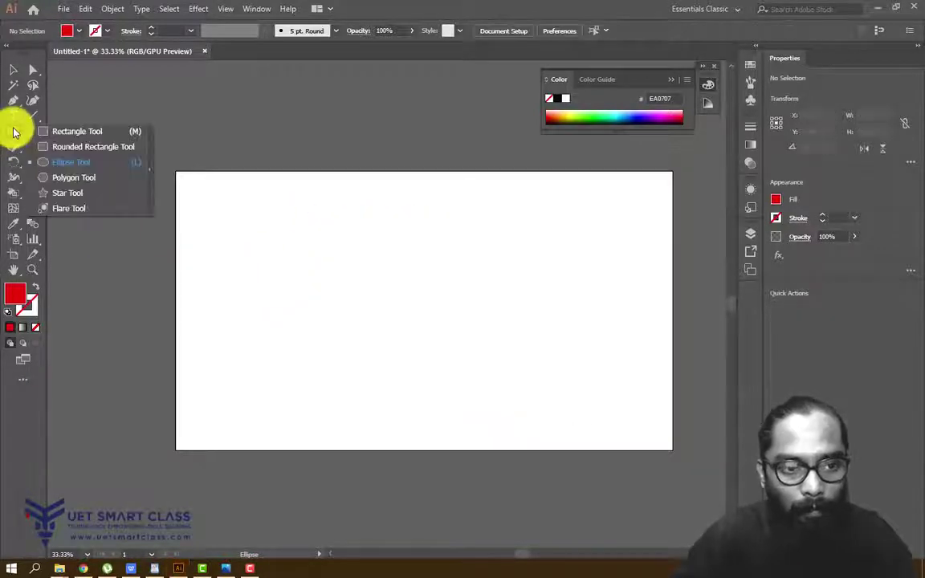
click(78, 160)
drag(368, 232, 576, 305)
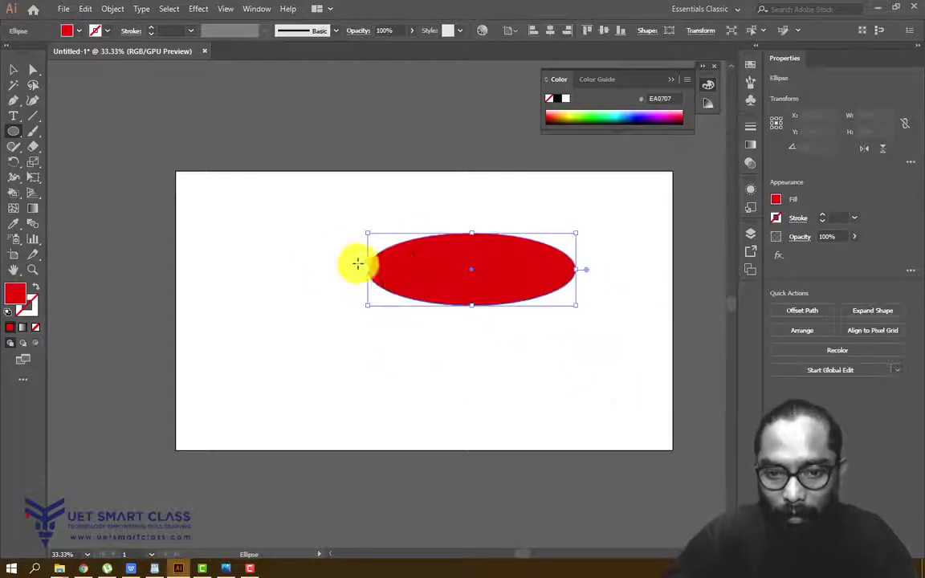
key(ctrl+z)
drag(330, 228, 564, 384)
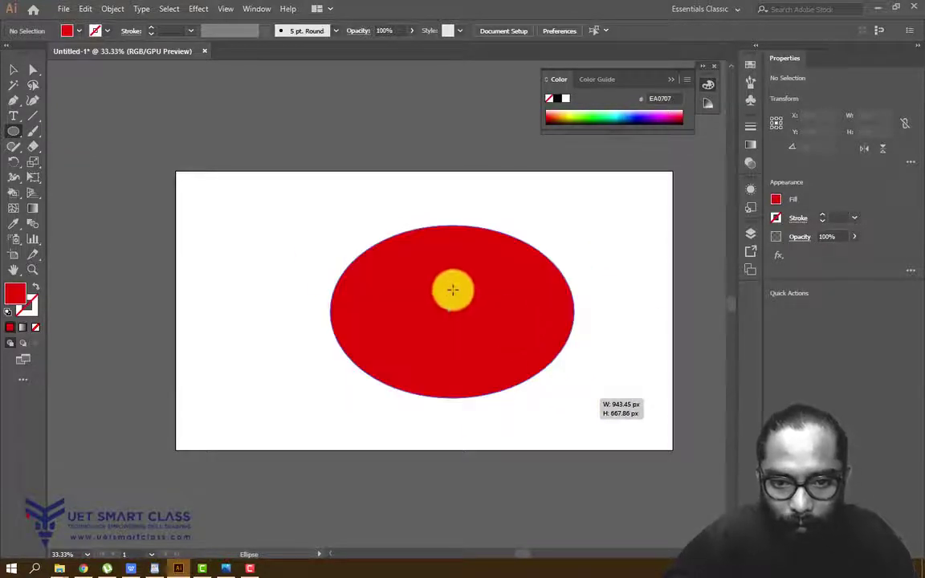
key(ctrl+z)
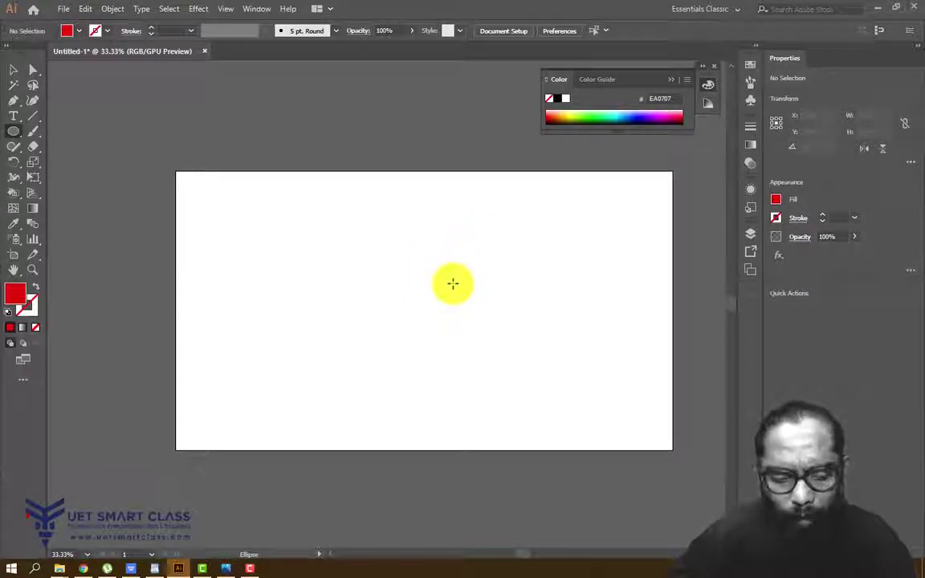
Step: Practise drawing proportionally constrained red circles in the middle of the artboard, deleting each one
mouse_move(457, 296)
mouse_down()
mouse_move(485, 326)
mouse_move(451, 291)
mouse_move(522, 362)
mouse_up()
key(Delete)
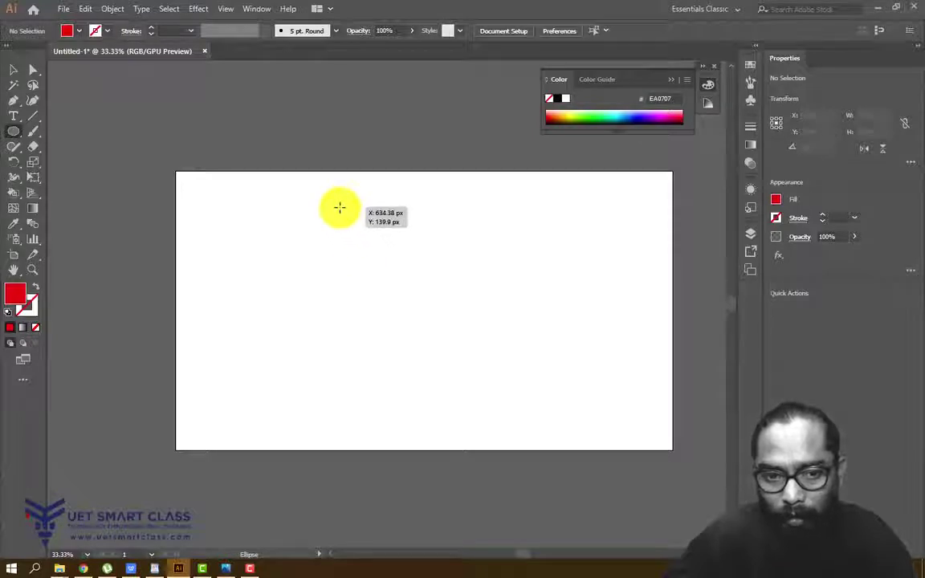
drag(335, 208, 529, 324)
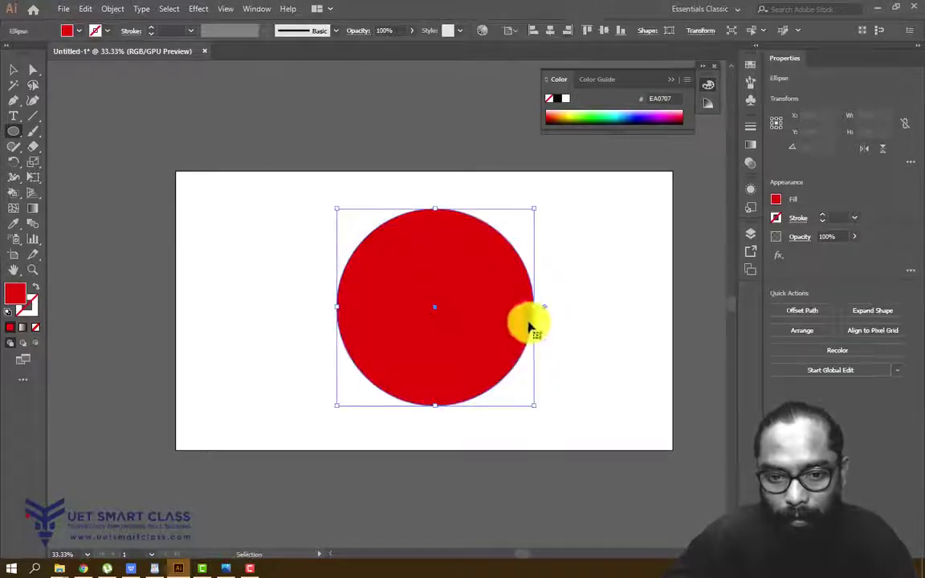
key(Delete)
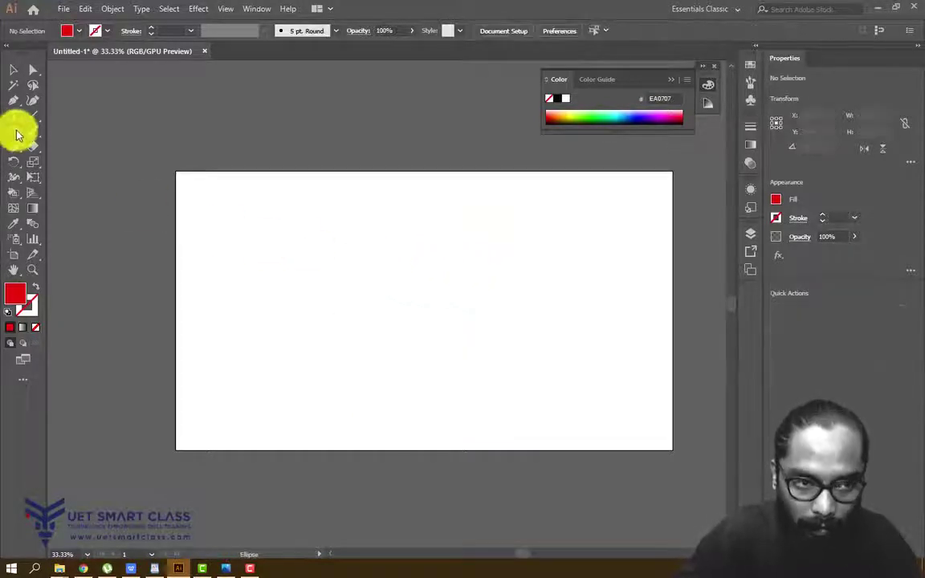
Step: Draw a red square about 737 px per side slightly right of the artboard's centre with the Rectangle tool
drag(18, 135, 83, 135)
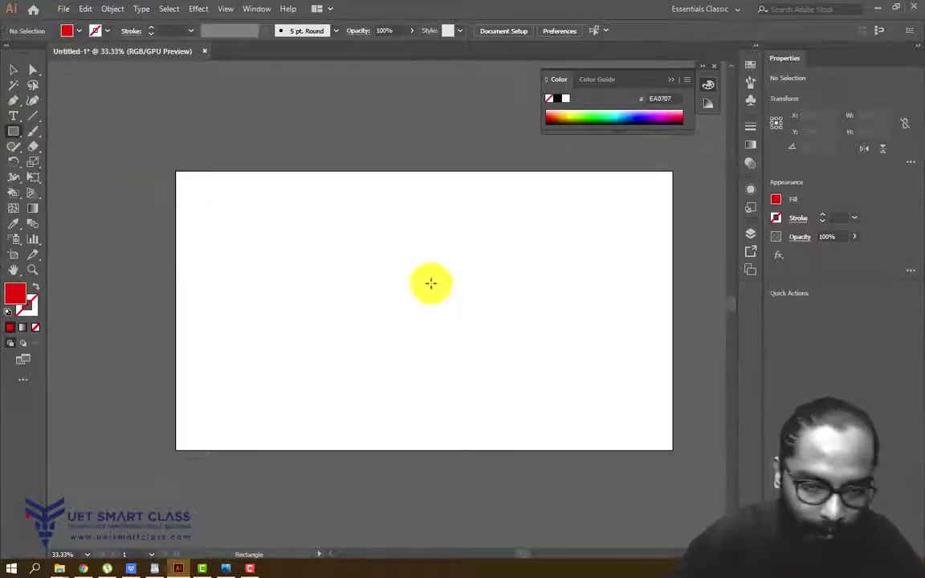
drag(357, 239, 510, 317)
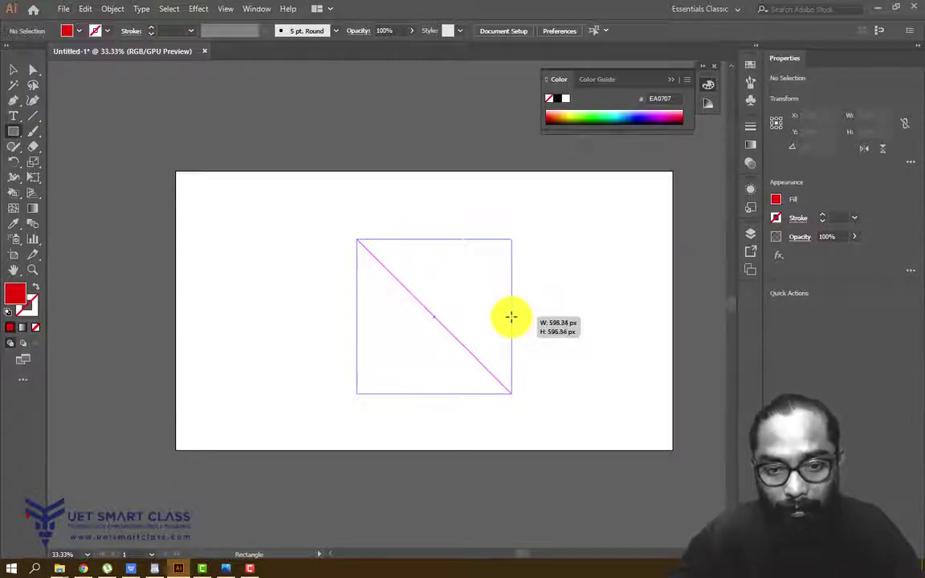
drag(512, 315, 424, 229)
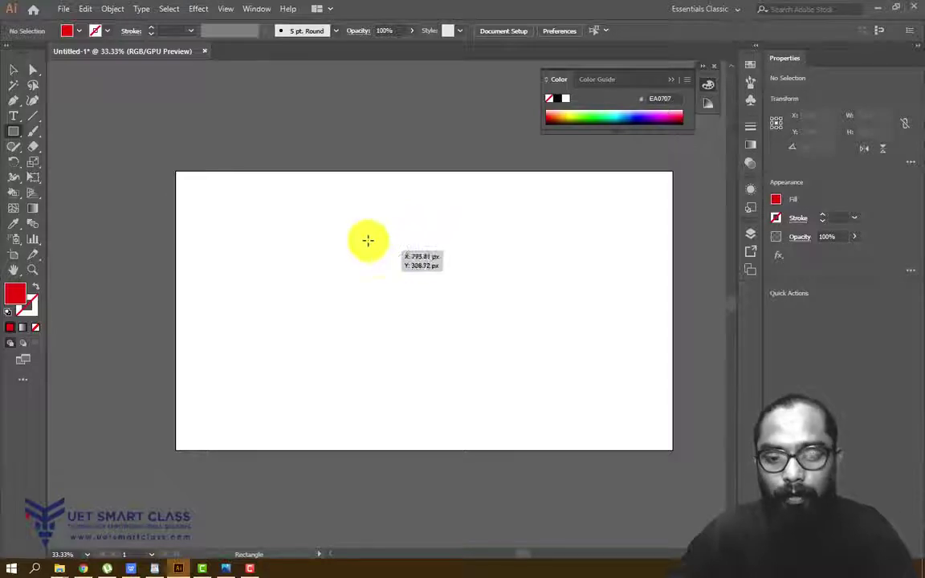
mouse_move(368, 239)
mouse_down()
mouse_move(557, 351)
mouse_move(560, 343)
mouse_up()
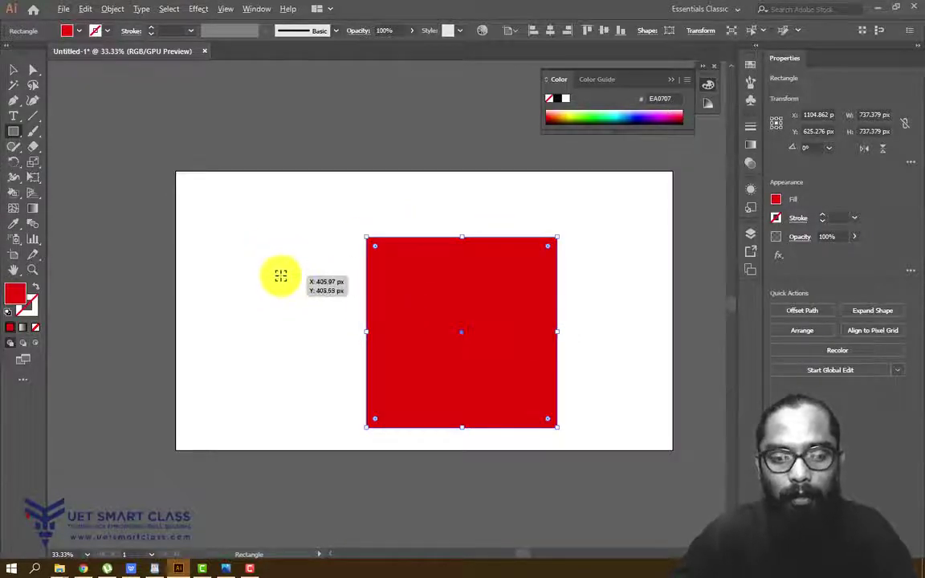
Step: Draw a small red square beside the large one, undo it, and undo the large square as well
drag(289, 278, 340, 329)
key(ctrl+z)
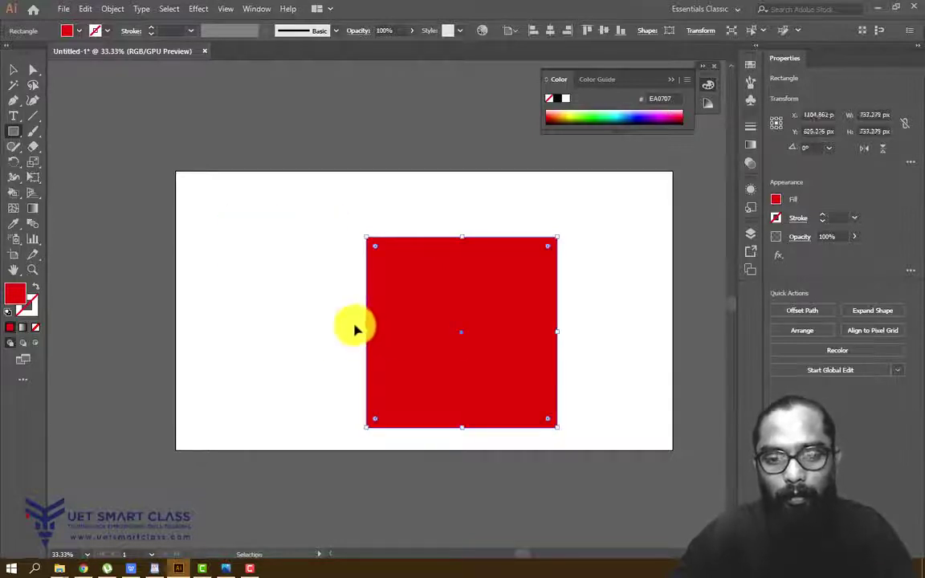
key(ctrl+z)
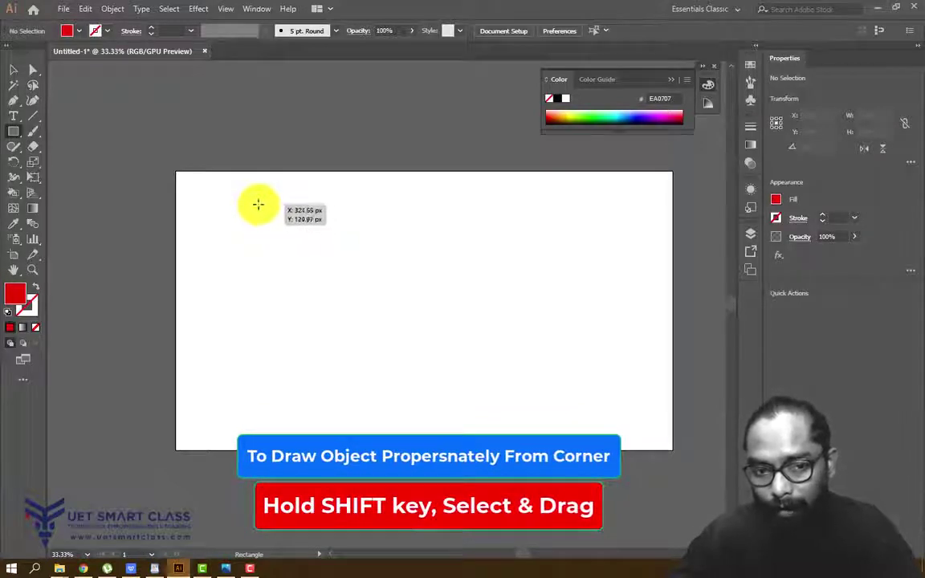
Step: Draw two red squares about 498 px per side, one from its corner and one from its centre, and delete both
drag(263, 209, 387, 330)
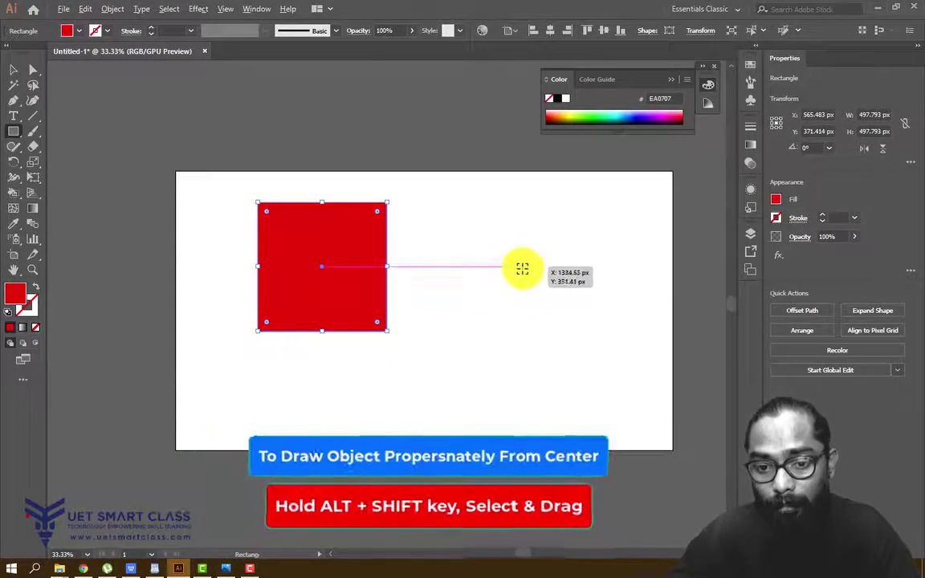
drag(523, 268, 570, 330)
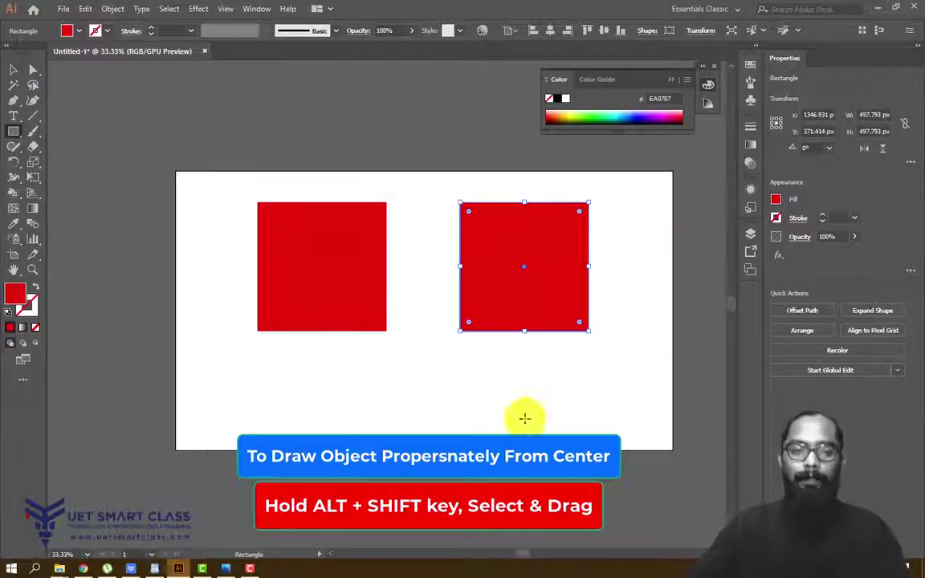
click(13, 70)
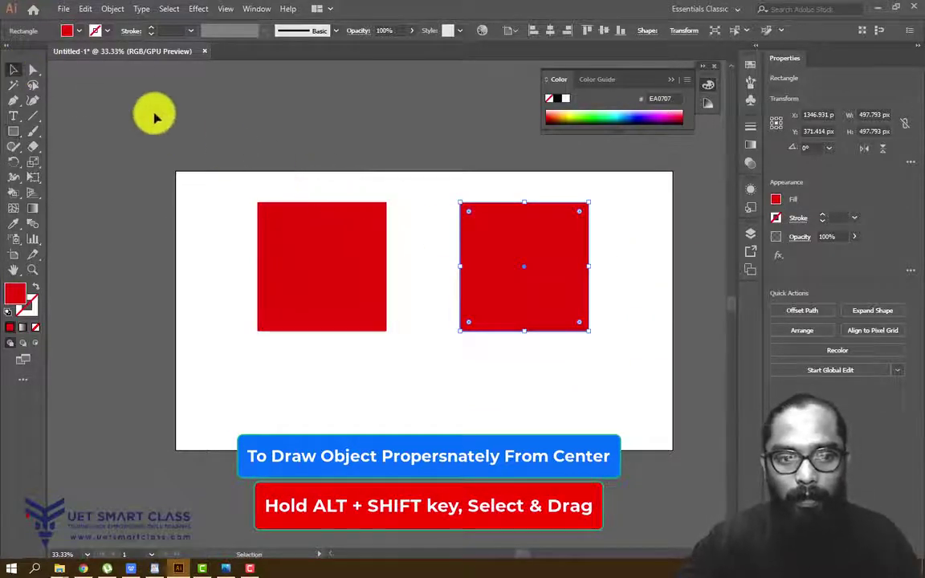
drag(248, 173, 609, 363)
key(Delete)
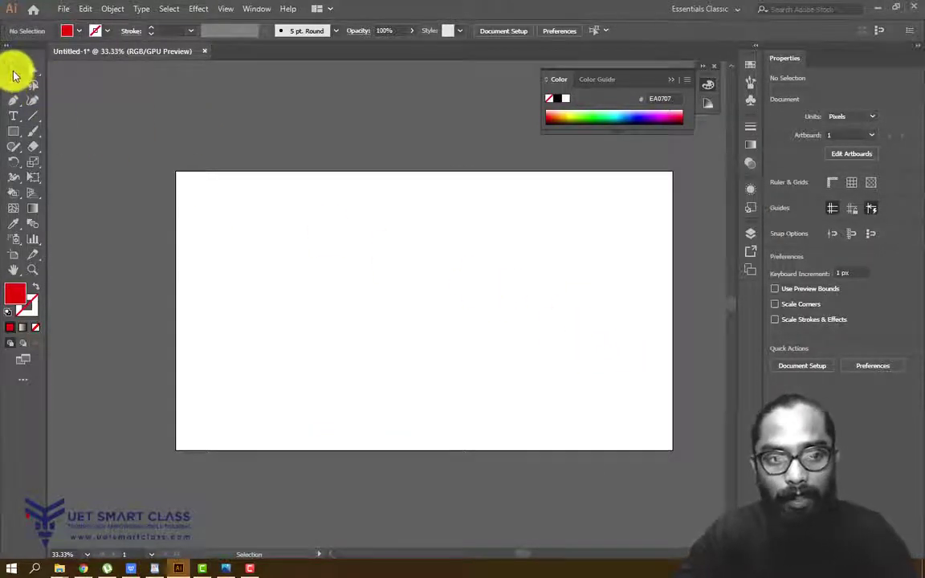
Step: Switch to the Group Selection tool in place of the Direct Selection tool
click(33, 70)
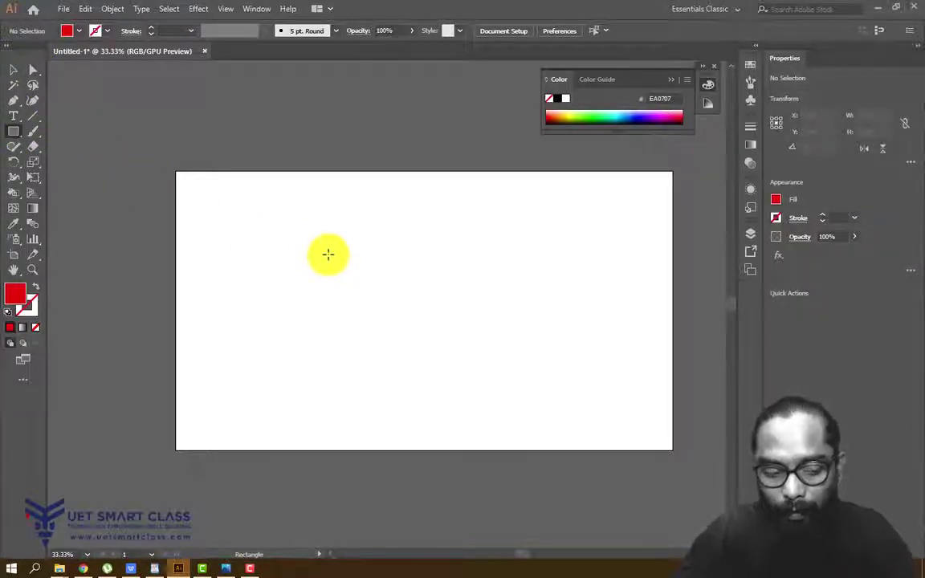
key(super+space)
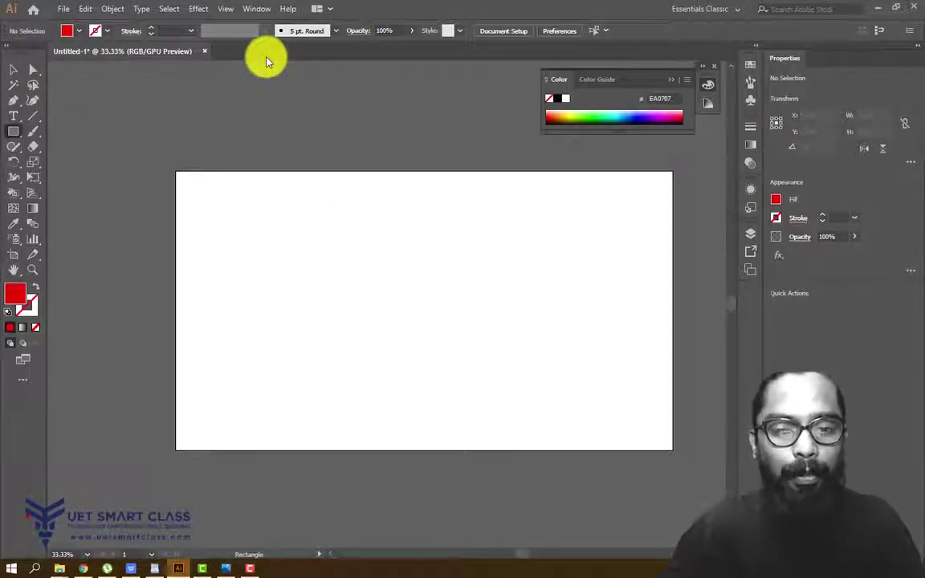
click(14, 76)
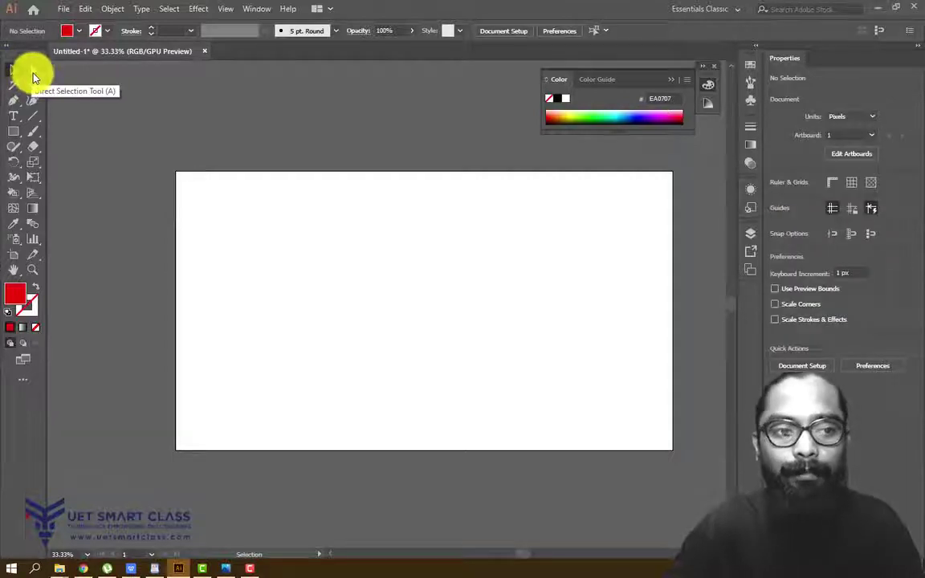
drag(32, 73, 87, 90)
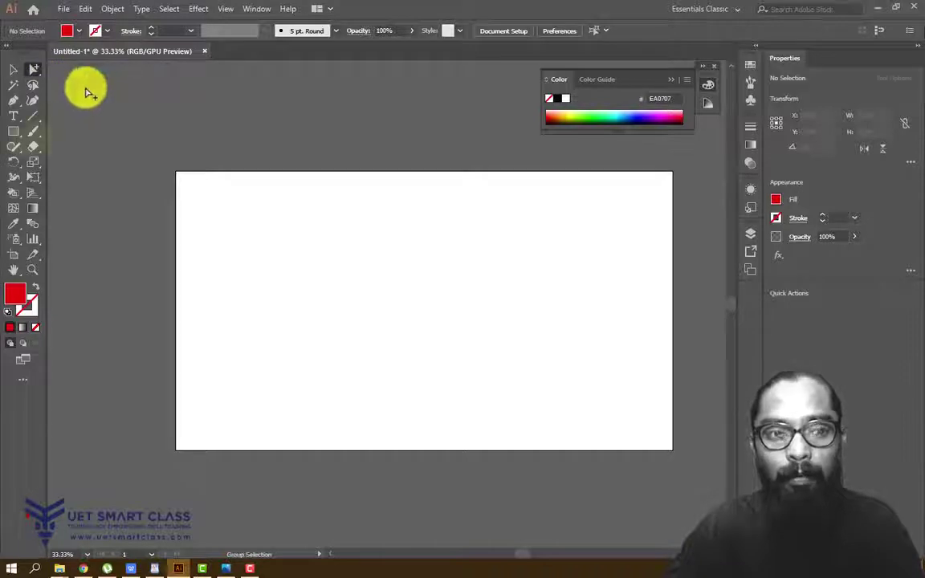
Step: Draw a loose cluster of seven small red squares of different sizes in the artboard's upper-left area with the Rectangle tool
click(14, 132)
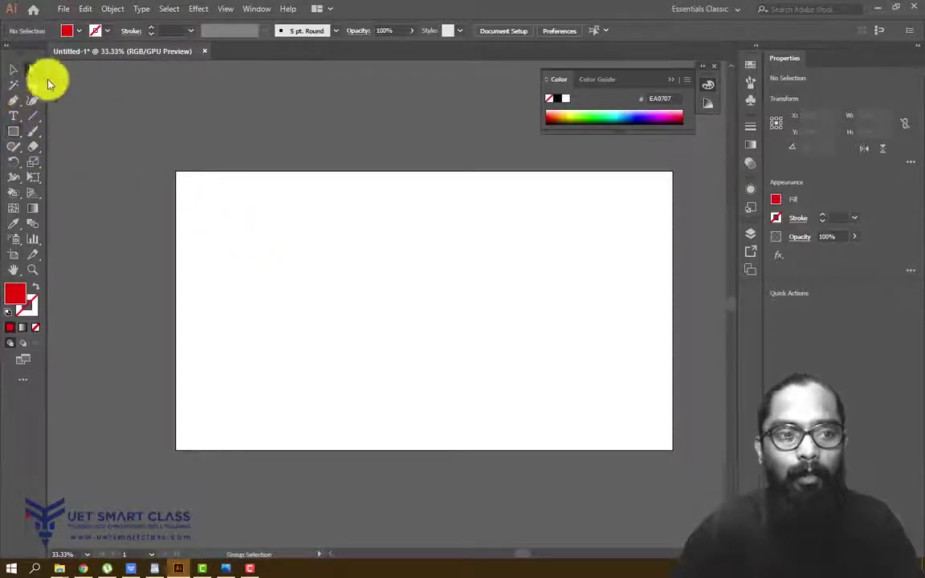
click(14, 131)
mouse_move(234, 217)
mouse_down()
mouse_move(273, 255)
mouse_move(273, 296)
mouse_move(258, 290)
mouse_up()
key(ctrl+z)
drag(287, 266, 296, 275)
drag(300, 225, 315, 240)
drag(286, 310, 301, 323)
drag(323, 279, 310, 249)
Step: Select all seven red squares and group them
click(14, 71)
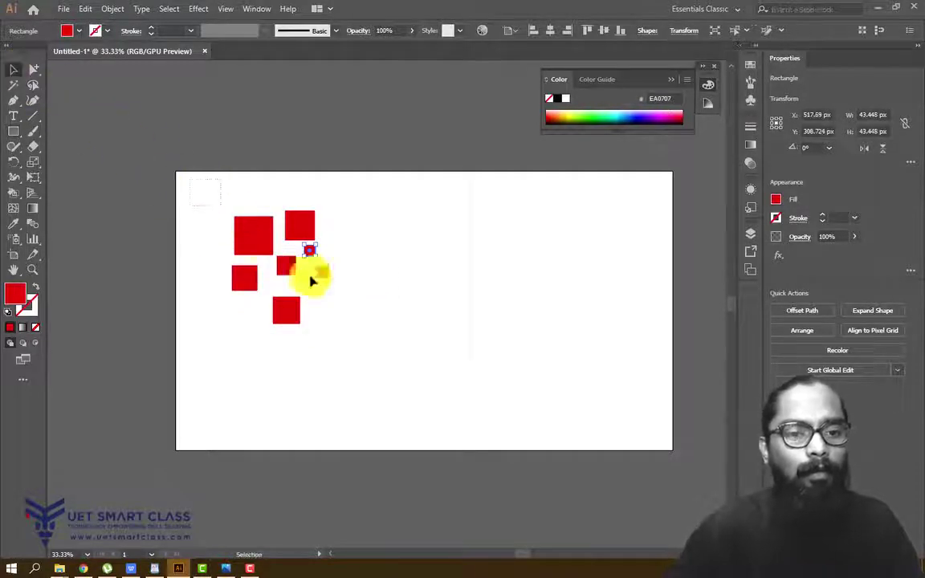
key(ctrl+a)
key(ctrl+g)
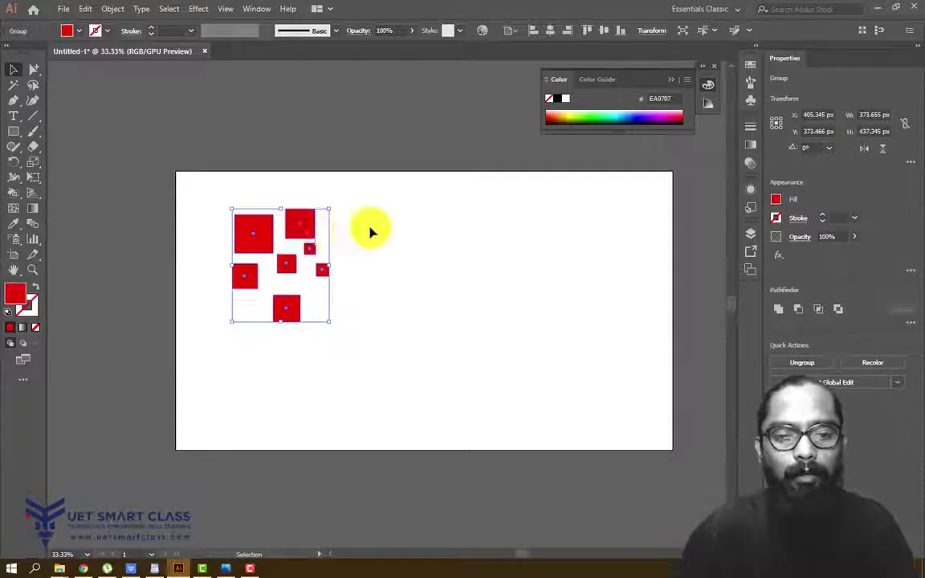
Step: Duplicate the group of squares directly to its right and group both clusters into one outer group
click(370, 233)
drag(308, 226, 411, 235)
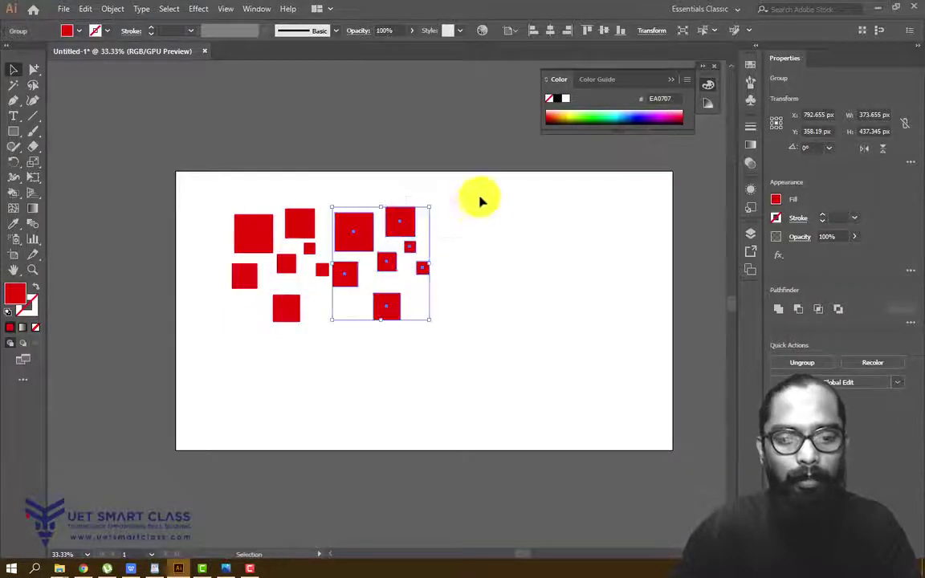
drag(479, 198, 213, 324)
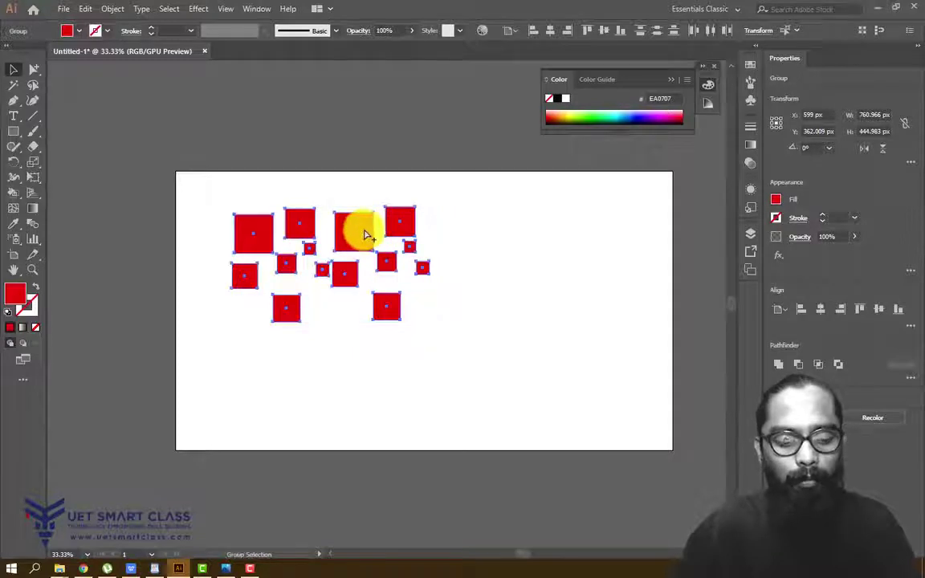
key(ctrl+g)
Step: Select individual squares inside the nested group with the Group Selection tool, nudging the large upper-left square slightly down
click(33, 70)
click(304, 157)
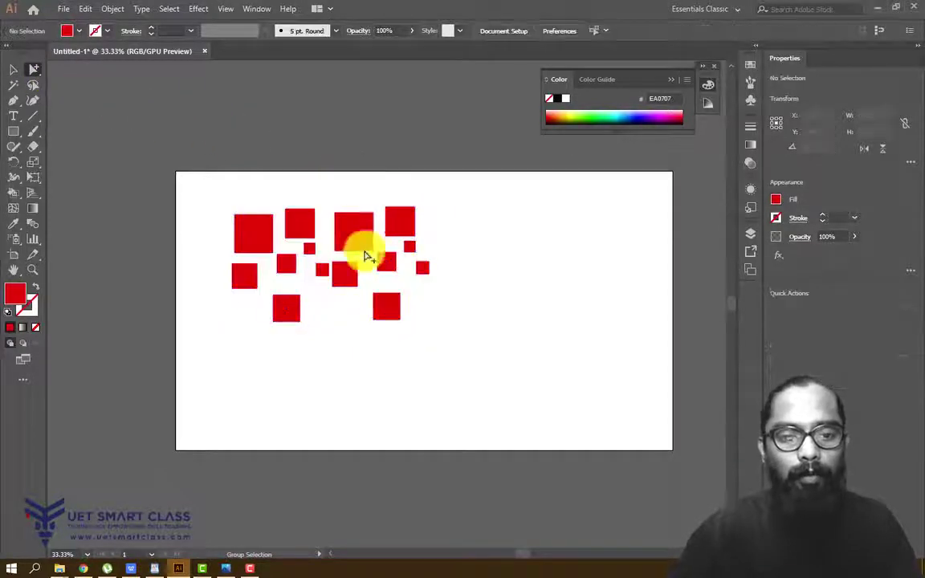
click(355, 245)
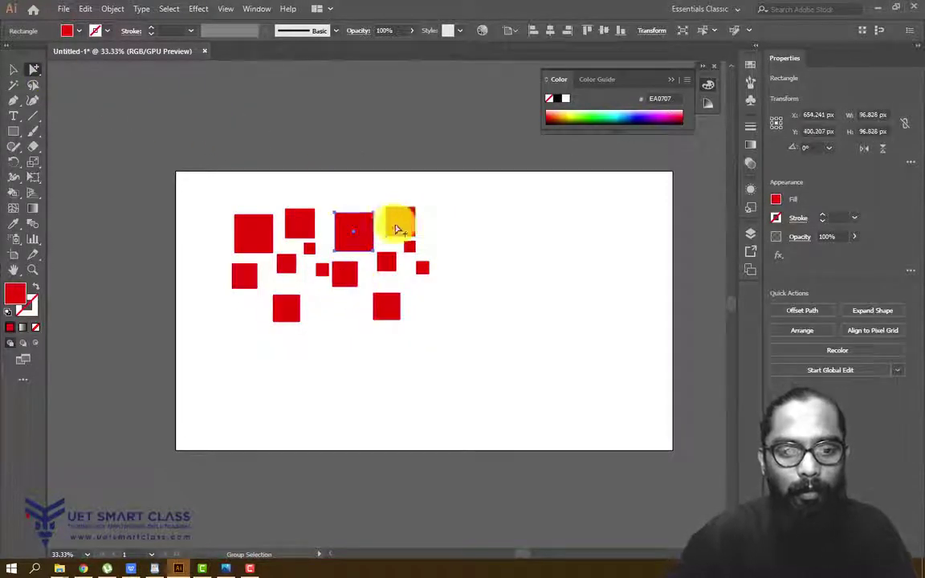
click(391, 258)
drag(250, 236, 251, 238)
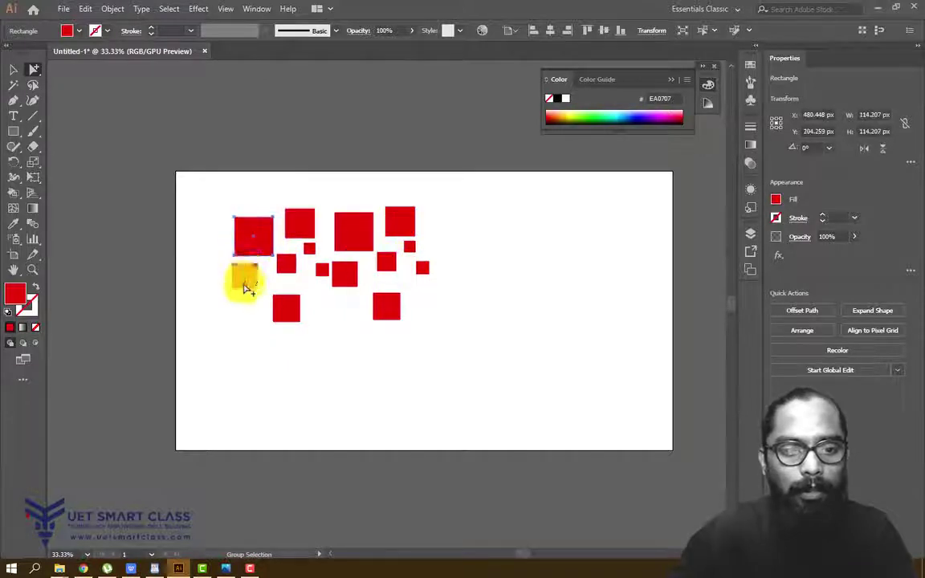
click(245, 282)
click(290, 268)
click(287, 313)
click(323, 272)
click(296, 222)
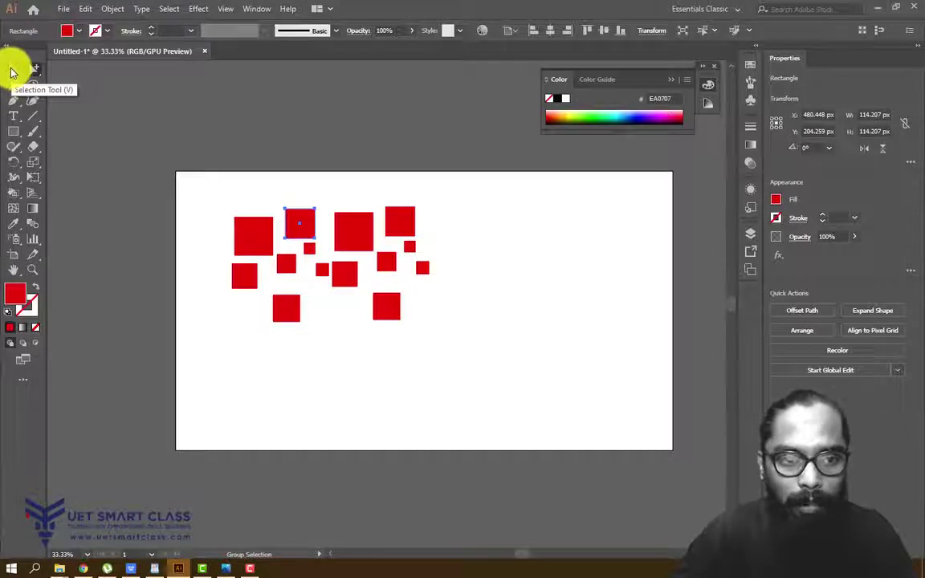
Step: Select the whole nested group with the Selection tool and move it to the artboard's lower middle, centred at about X 922, Y 708 px
click(12, 72)
click(234, 258)
click(253, 256)
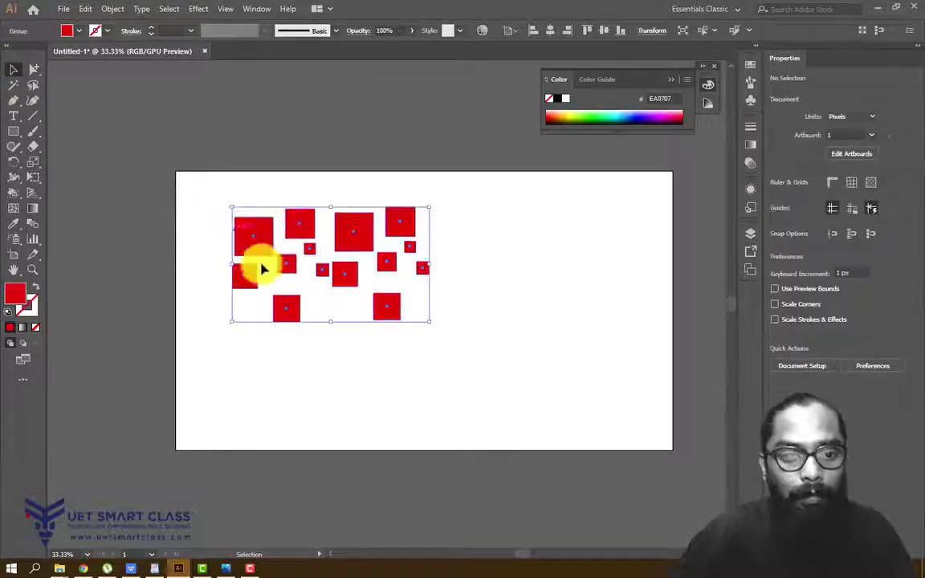
click(278, 367)
drag(203, 204, 568, 347)
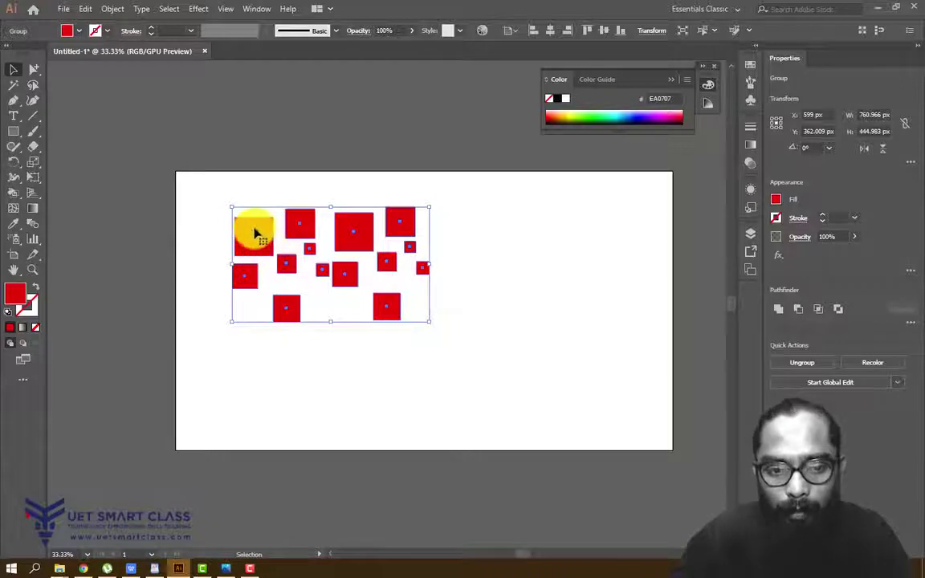
drag(273, 235, 349, 284)
drag(322, 310, 371, 352)
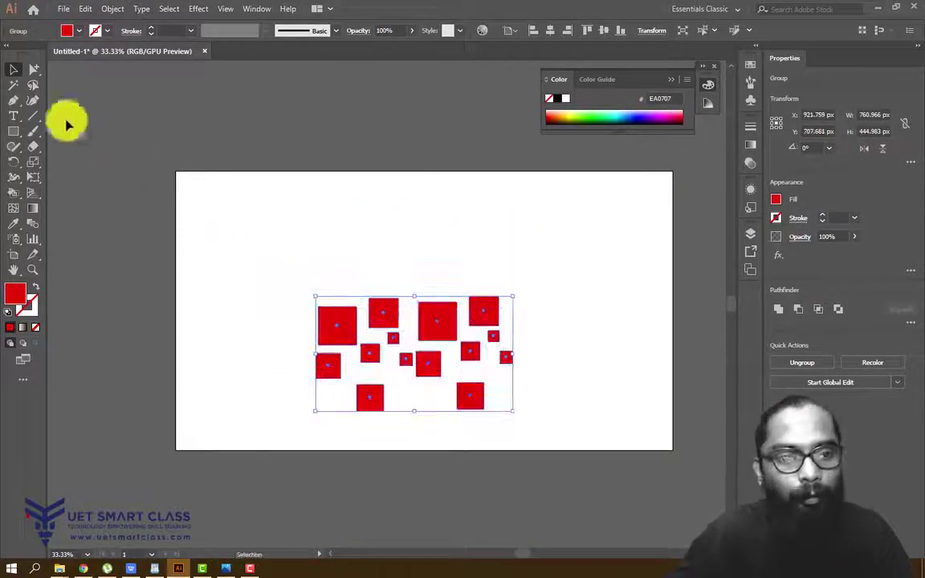
click(123, 145)
Step: Ungroup the outer group of red squares
click(342, 327)
right_click(341, 327)
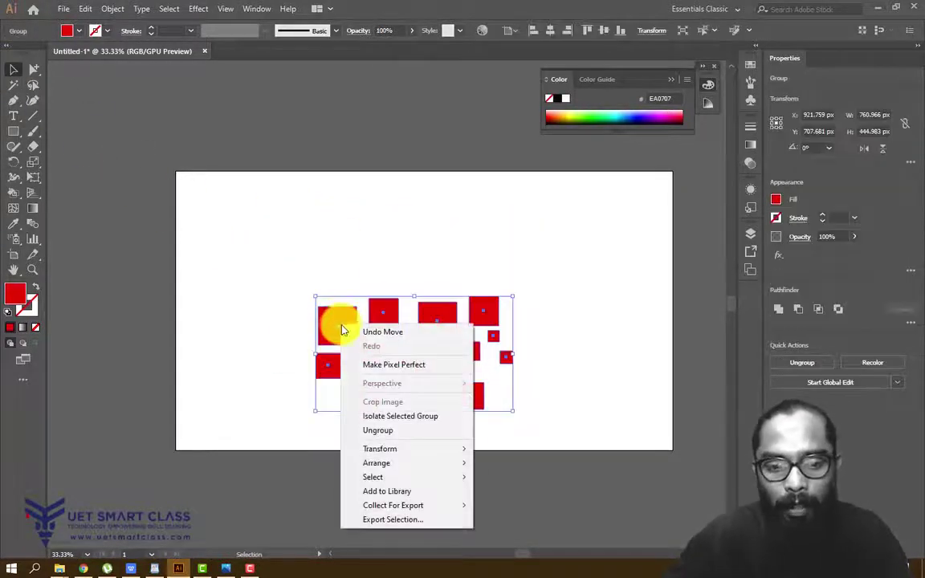
click(385, 430)
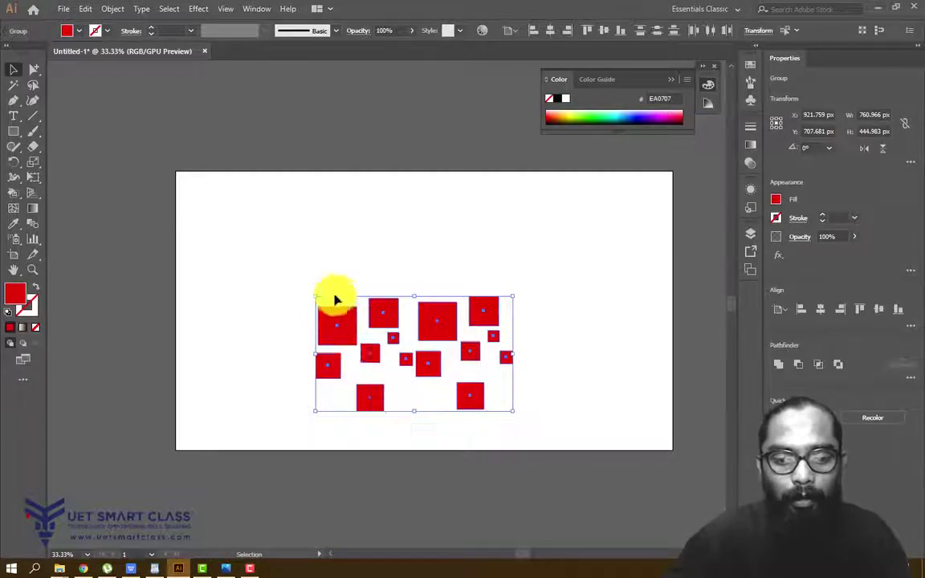
Step: Ungroup the left cluster and move its largest square to the artboard's upper-left area
click(330, 301)
click(337, 321)
right_click(337, 321)
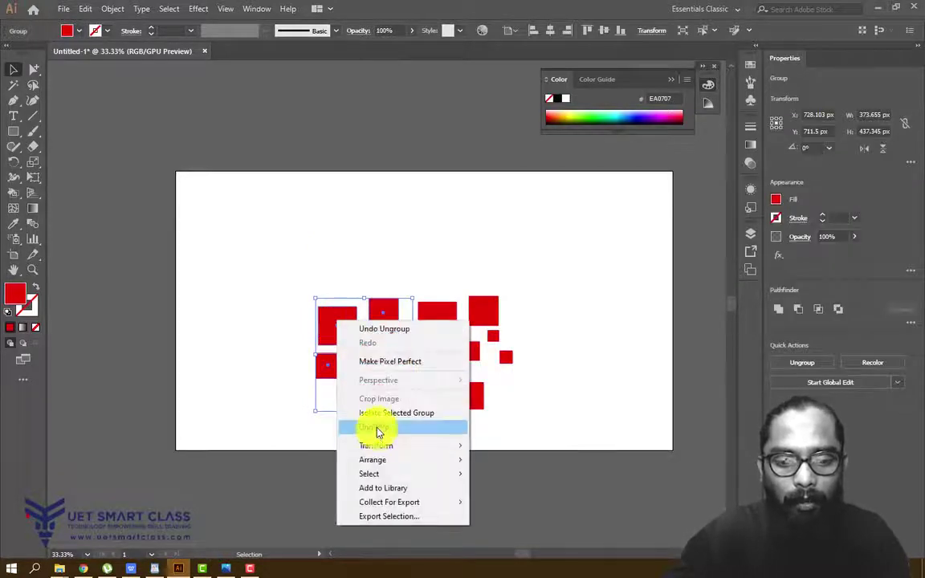
click(378, 433)
drag(340, 324, 253, 225)
click(595, 471)
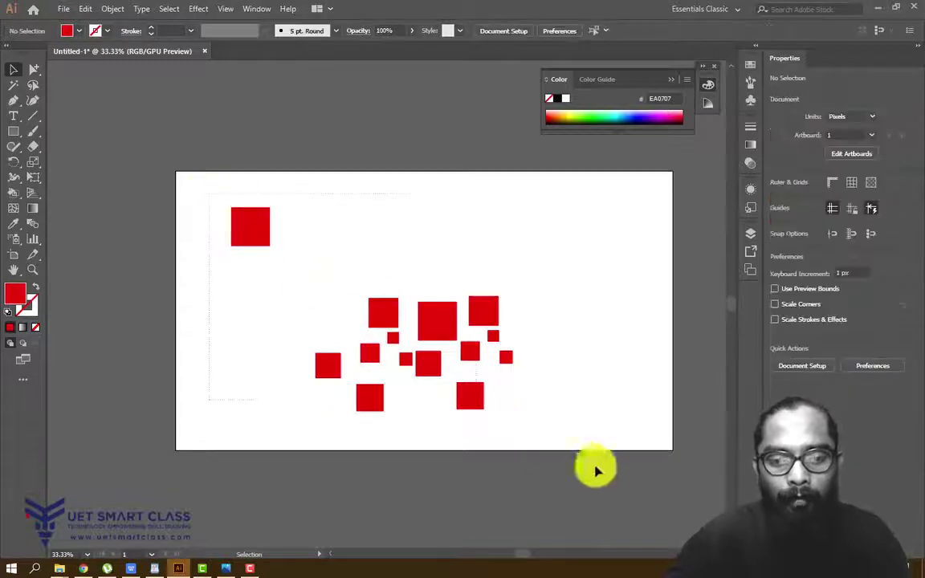
Step: Group all the squares together, move the group slightly to the right and deselect it
key(ctrl+a)
right_click(440, 316)
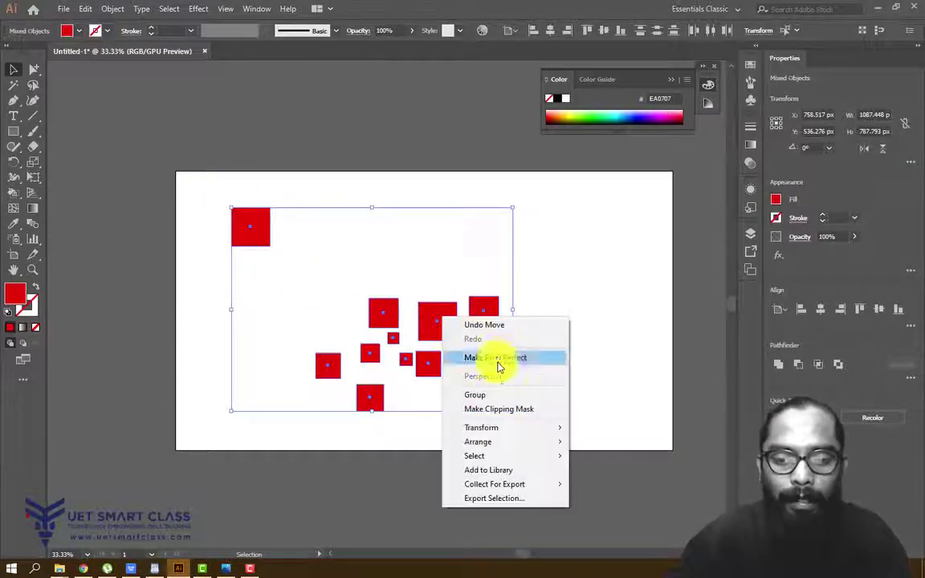
click(482, 394)
click(588, 343)
drag(491, 317, 525, 314)
click(560, 306)
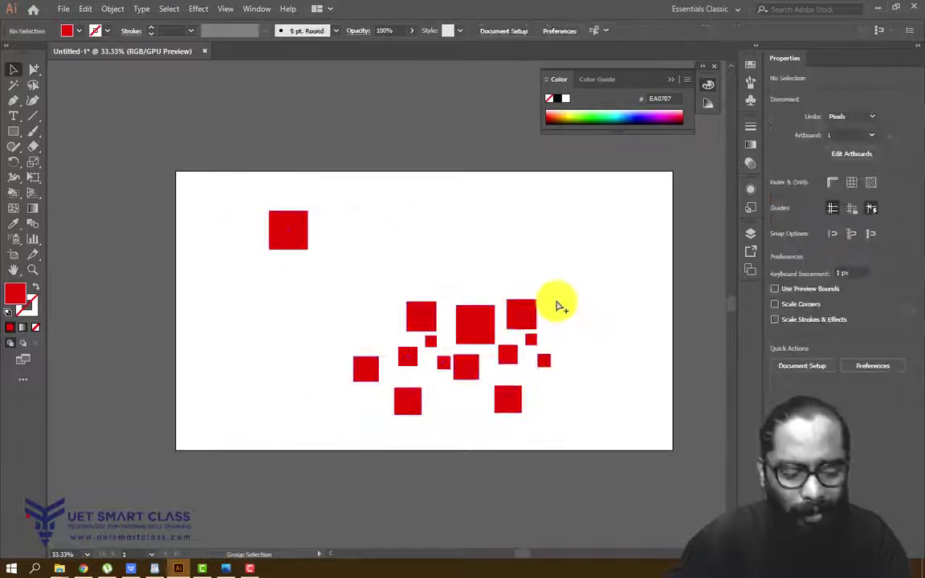
Step: Undo the group move, the regrouping, the square's move and both ungroupings
key(ctrl+z)
key(ctrl+z)
key(ctrl+z)
key(ctrl+z)
key(ctrl+z)
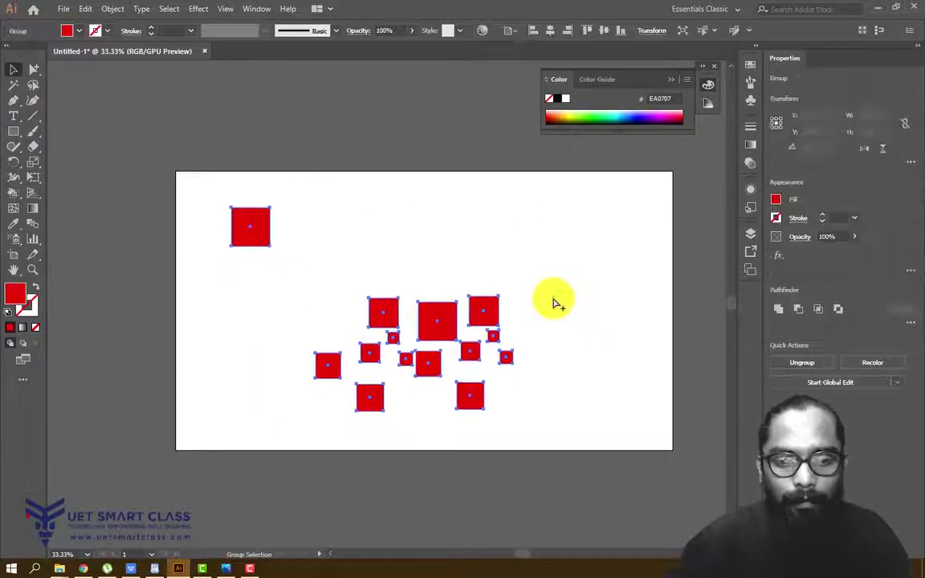
Step: Select the whole nested group of squares with the Selection tool and deselect it, repeating this a few times
click(544, 294)
click(377, 353)
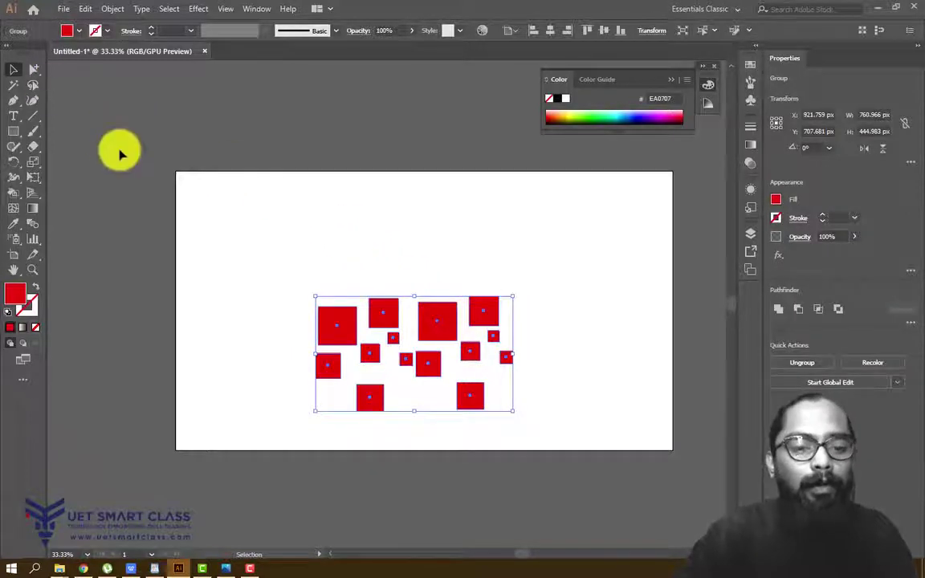
click(187, 169)
click(394, 344)
click(440, 261)
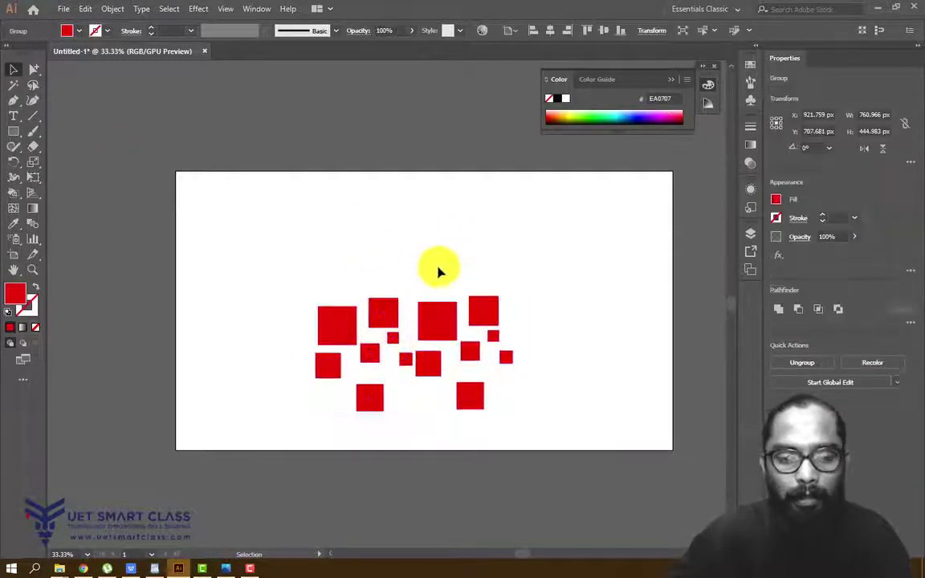
click(384, 341)
click(458, 241)
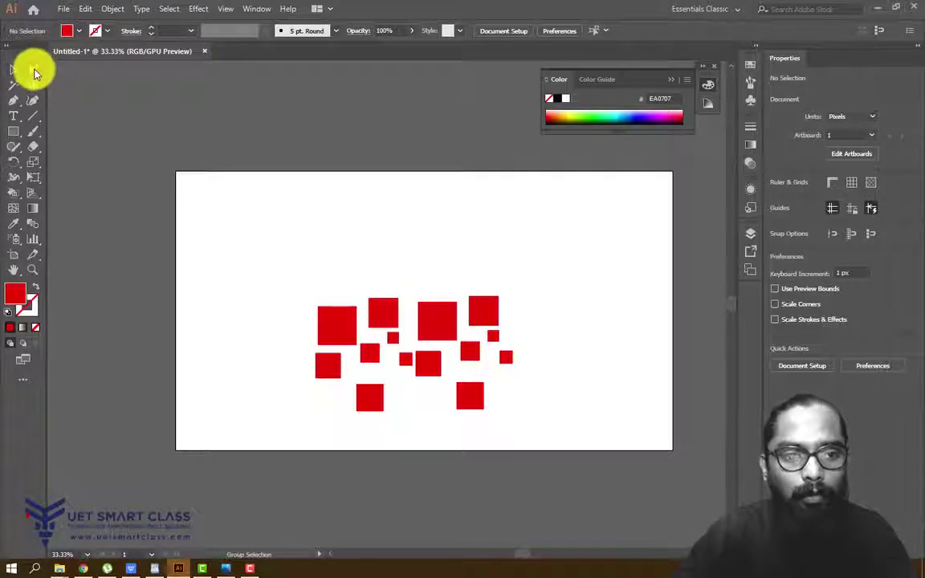
Step: Spread the left cluster's squares apart across the artboard's left half one by one with the Group Selection tool, without ungrouping them
click(34, 70)
click(90, 87)
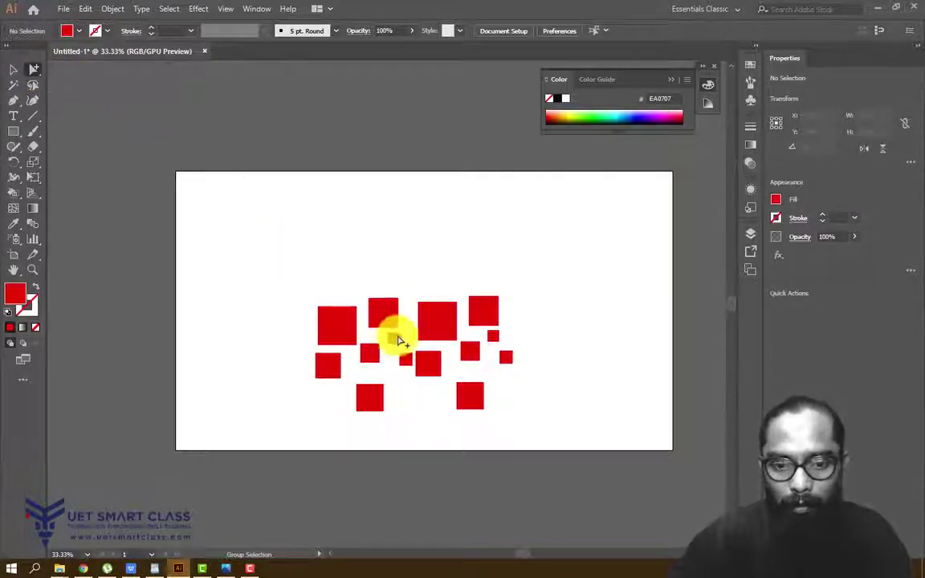
click(394, 338)
drag(393, 343, 469, 245)
drag(384, 304, 355, 229)
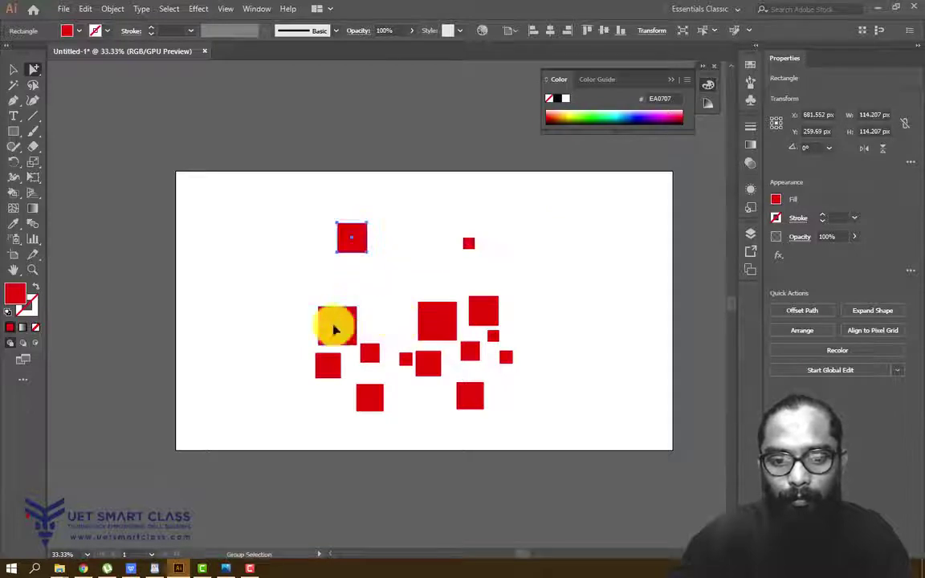
drag(334, 326, 240, 280)
drag(330, 374, 265, 412)
drag(367, 354, 334, 323)
drag(373, 398, 327, 412)
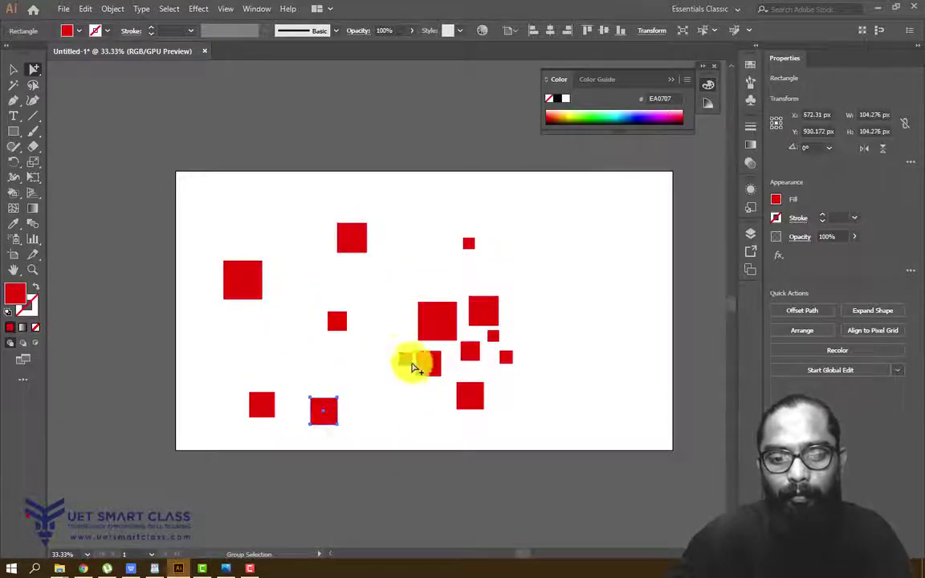
drag(408, 362, 368, 366)
Step: Move the right cluster's individual squares apart across the artboard's centre and right side with the Group Selection tool
drag(434, 313, 412, 283)
drag(431, 363, 415, 411)
drag(474, 353, 433, 353)
drag(502, 324, 532, 323)
drag(505, 353, 541, 389)
drag(461, 387, 487, 368)
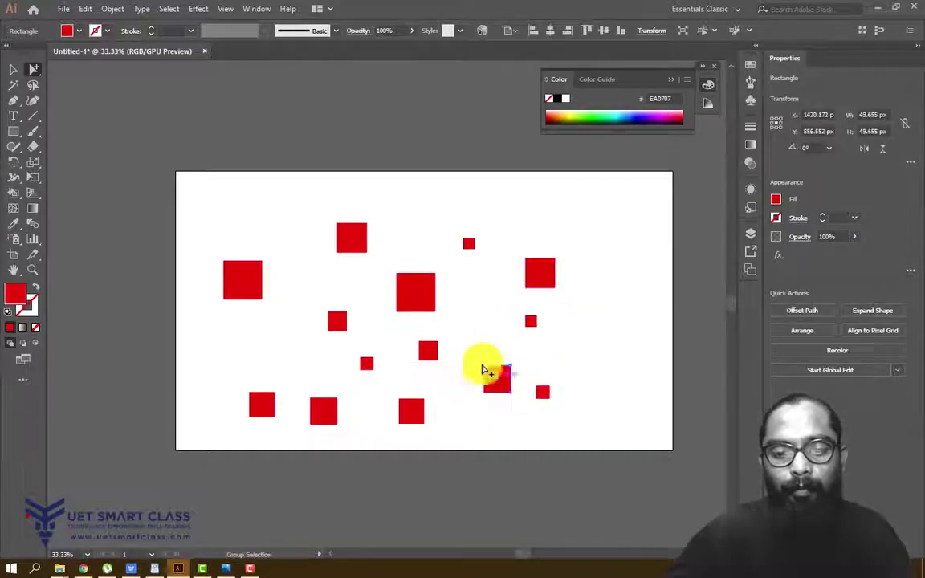
Step: Move the whole group of squares slightly down and to the right with the Selection tool, and delete it
click(14, 71)
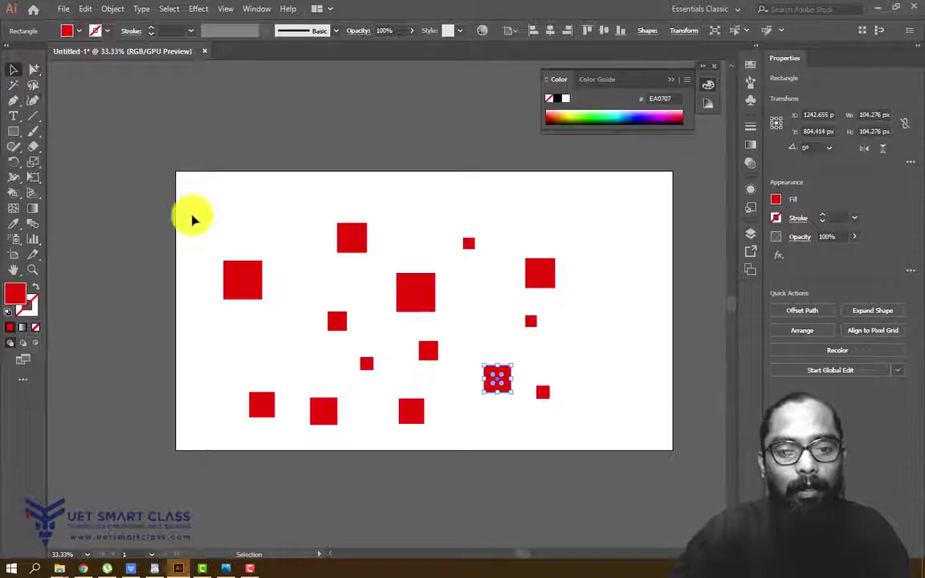
click(235, 248)
click(246, 277)
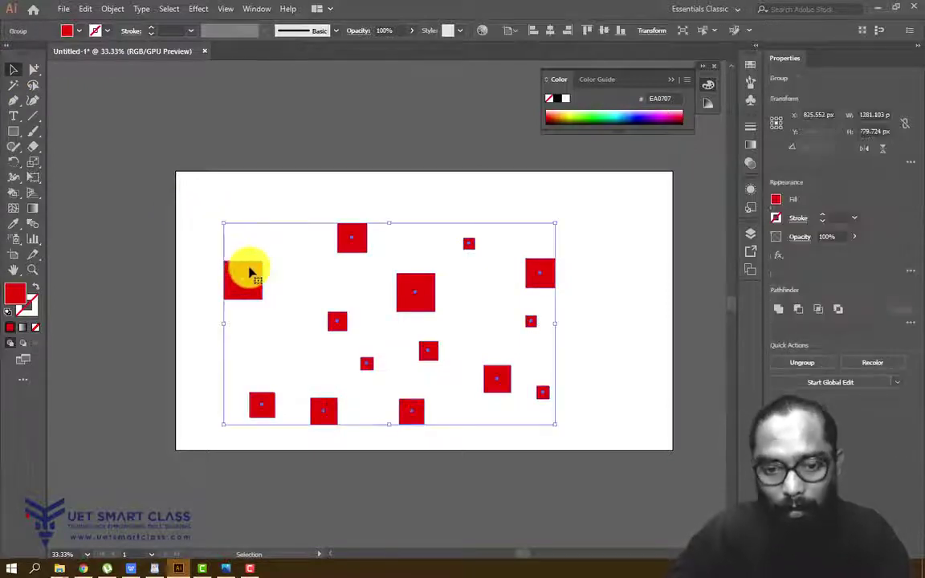
click(595, 227)
drag(556, 270, 563, 290)
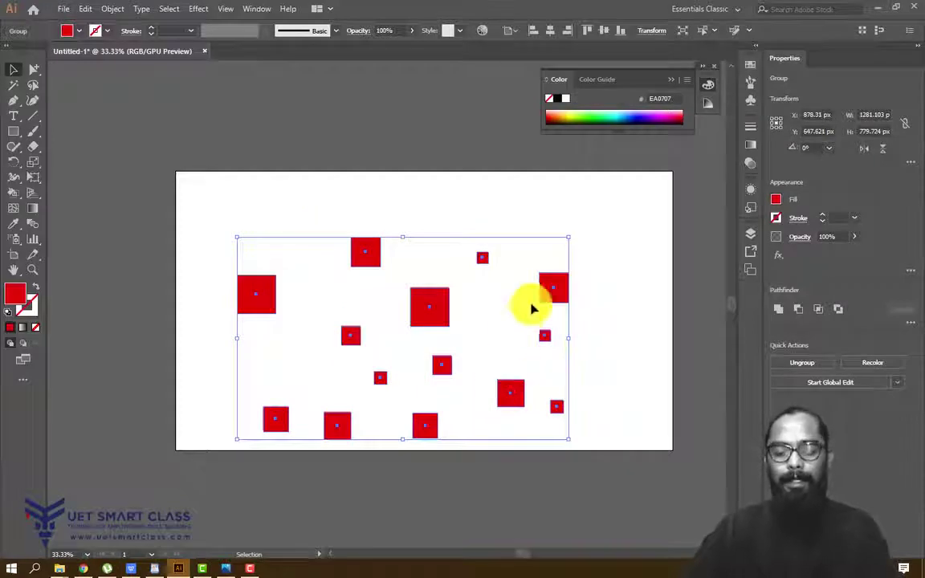
click(615, 222)
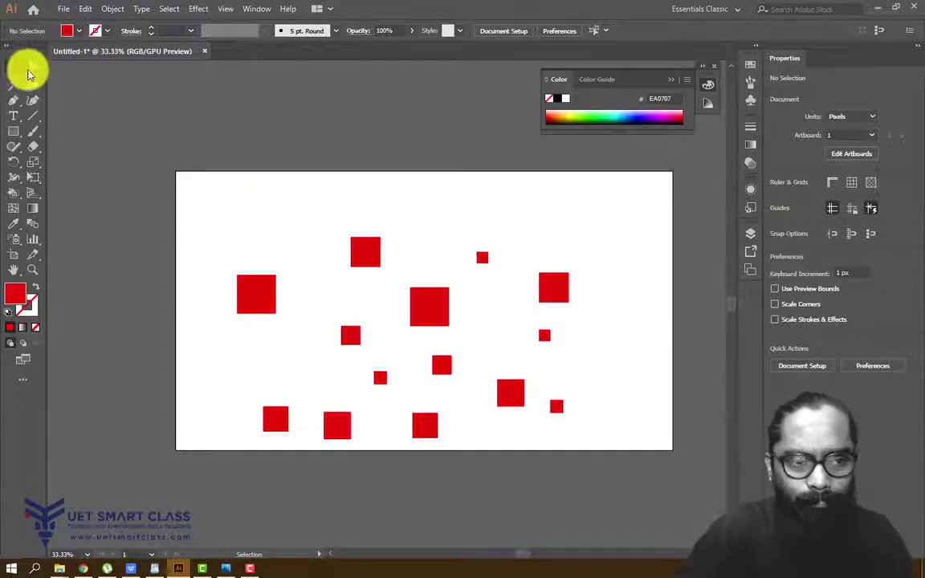
drag(233, 281, 687, 436)
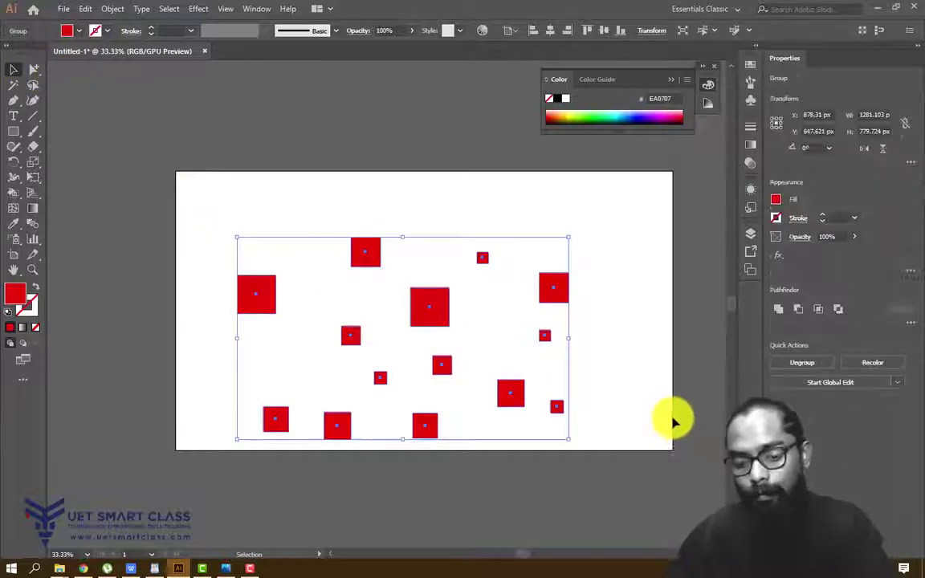
key(Delete)
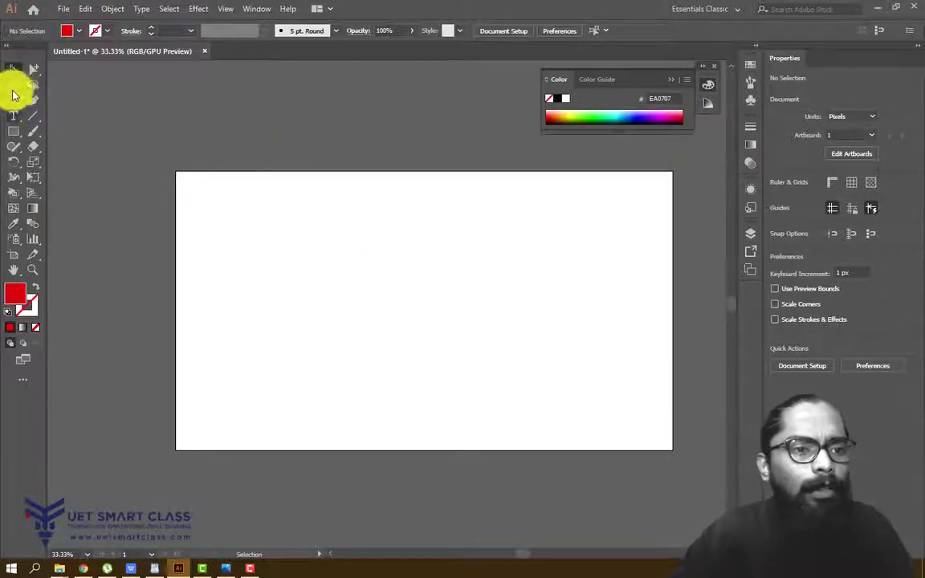
Step: Draw fifteen red squares of varied sizes, up to about 184 px wide, scattered across the artboard
click(13, 131)
mouse_move(245, 208)
mouse_down()
mouse_move(280, 241)
mouse_move(283, 290)
mouse_up()
drag(321, 218, 358, 254)
drag(298, 278, 333, 313)
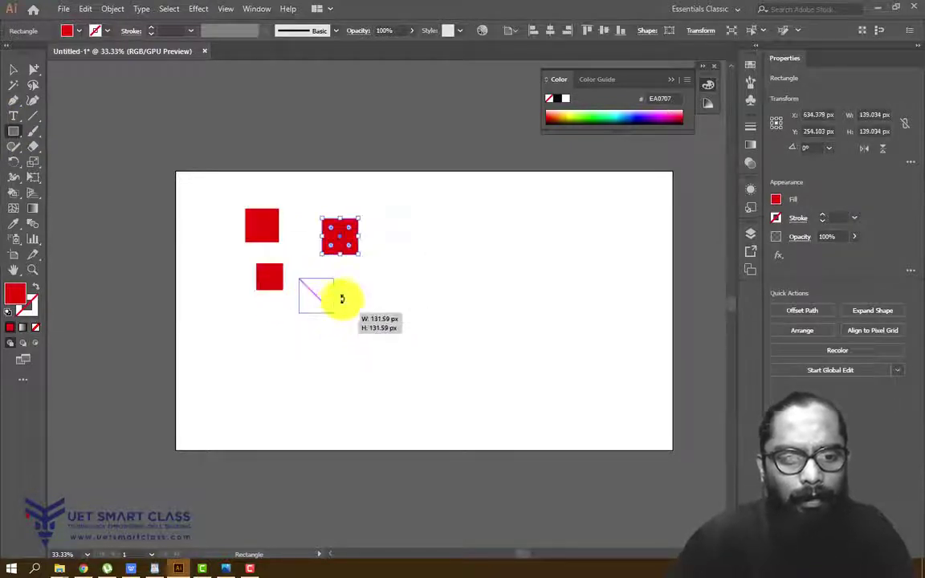
drag(388, 259, 411, 281)
drag(379, 195, 397, 213)
drag(305, 183, 334, 210)
drag(254, 306, 303, 354)
drag(434, 330, 437, 328)
drag(339, 350, 367, 379)
drag(490, 245, 540, 293)
drag(458, 348, 492, 382)
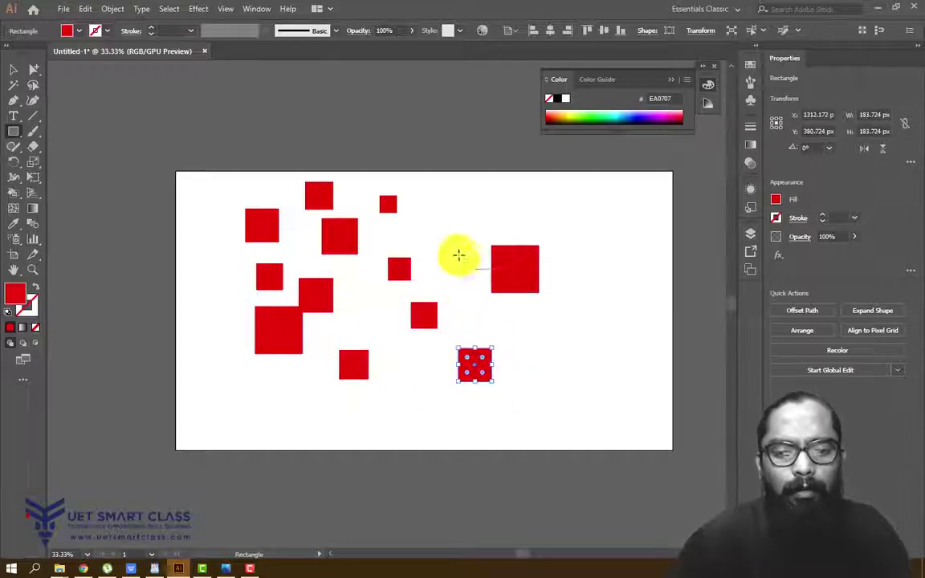
drag(428, 221, 477, 270)
drag(580, 194, 627, 241)
drag(562, 305, 608, 351)
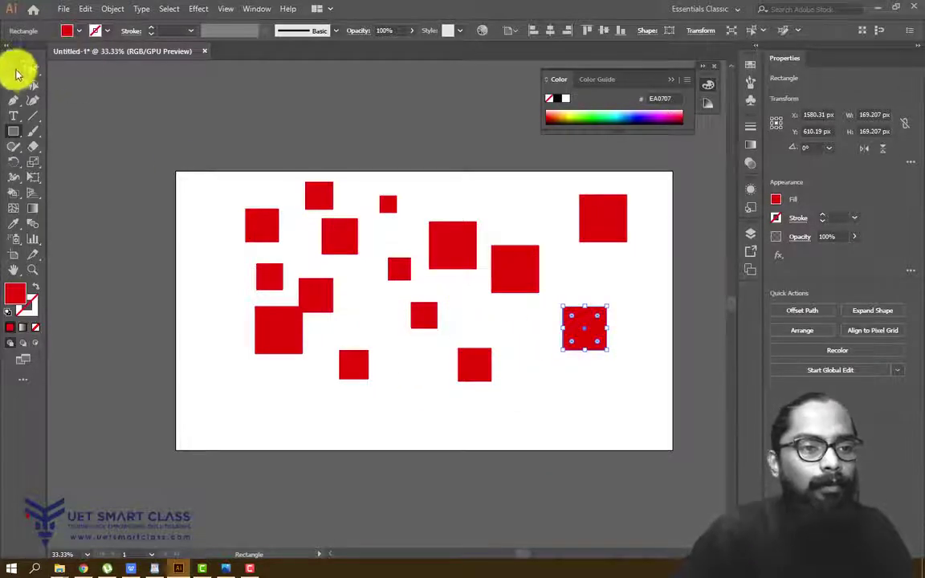
Step: Fill the square just below and right of the upper-left pair with dark maroon 280606 and deselect it
click(13, 70)
click(326, 236)
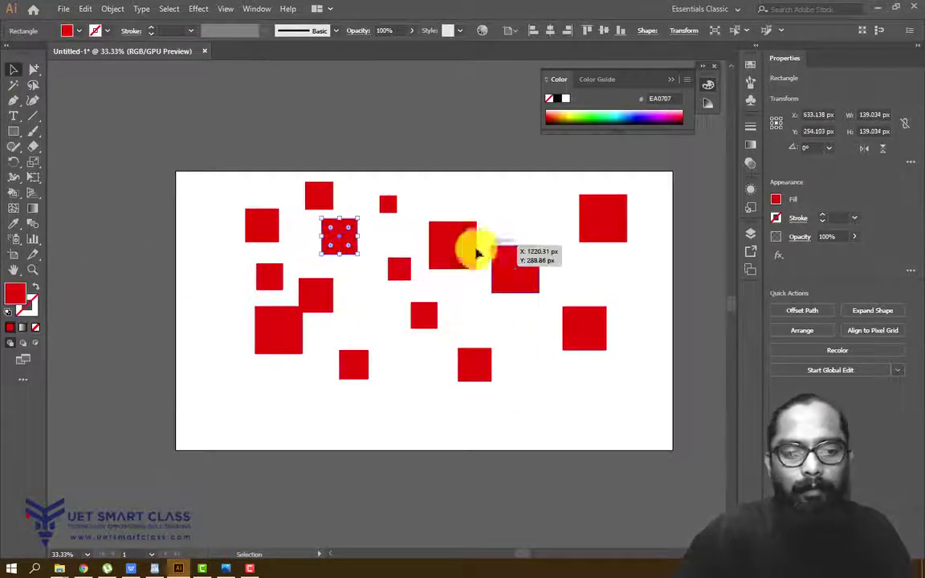
double_click(16, 295)
click(526, 324)
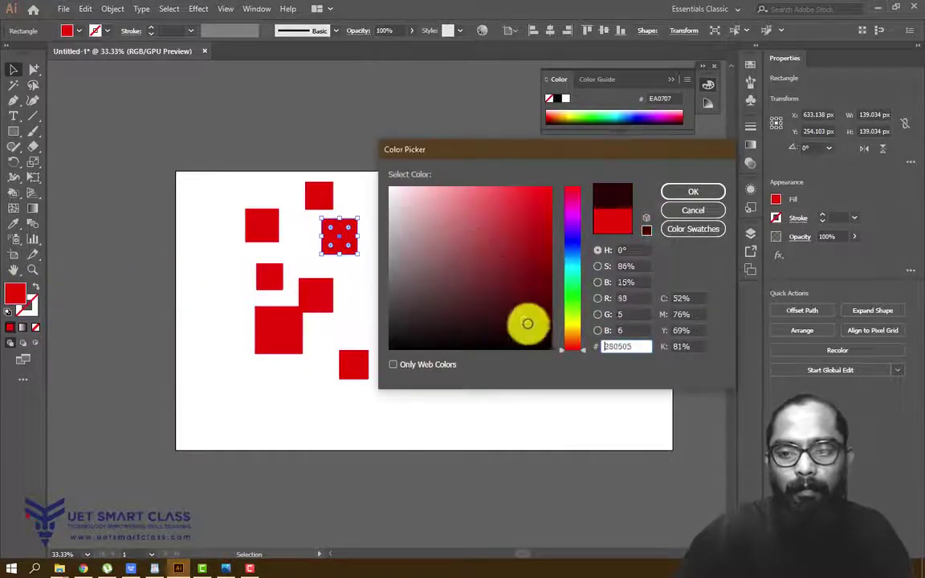
click(695, 191)
click(398, 145)
Step: Apply the dark maroon fill with the Eyedropper to the small central square, the large lower-left square and the upper-left square
click(399, 268)
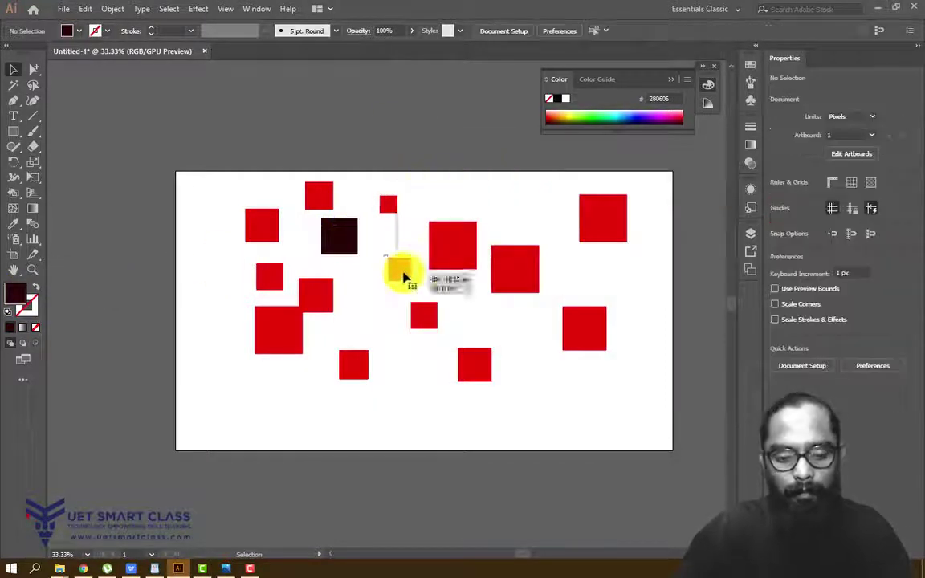
key(i)
click(346, 244)
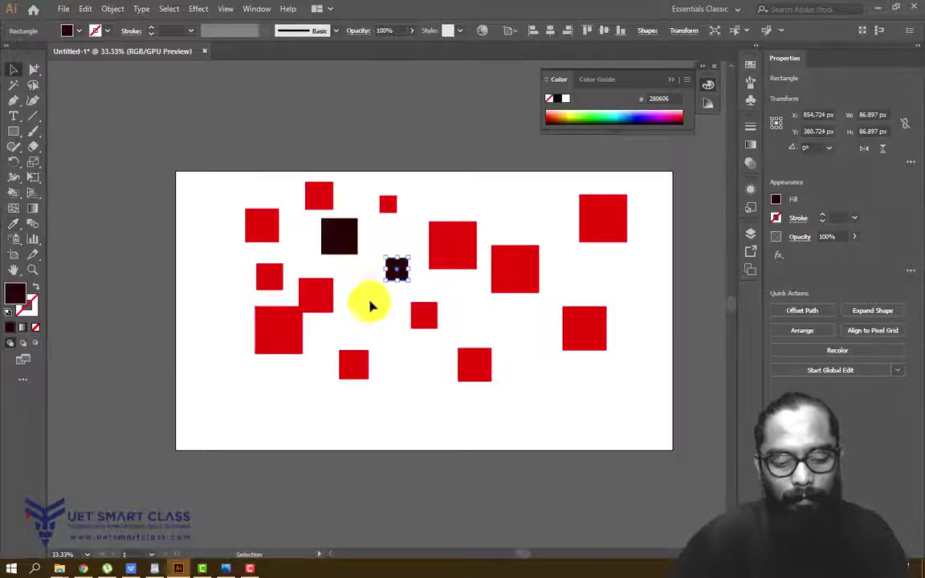
click(276, 325)
key(i)
click(337, 231)
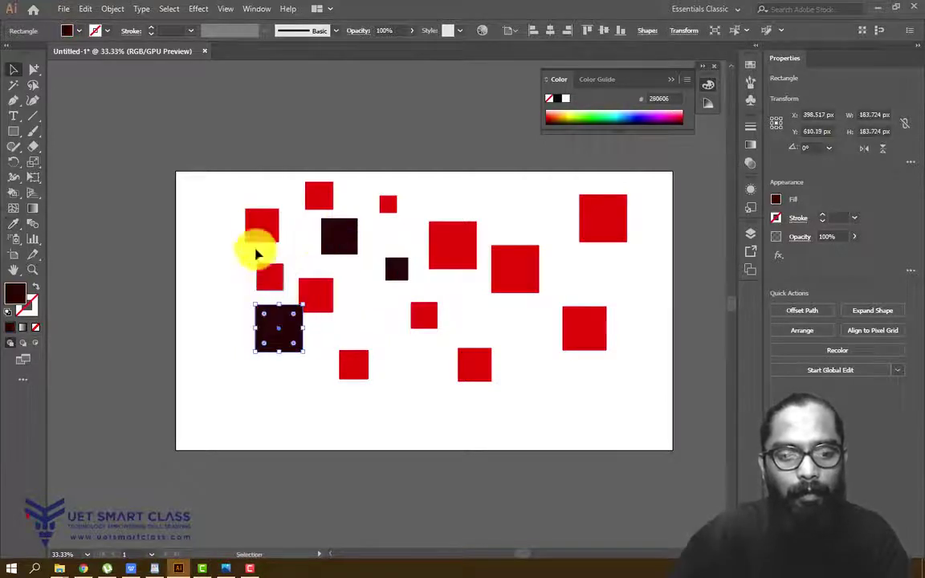
click(262, 229)
key(i)
click(338, 234)
key(v)
Step: Copy the dark maroon fill with the Eyedropper onto the two lowest squares on the artboard
click(354, 365)
key(i)
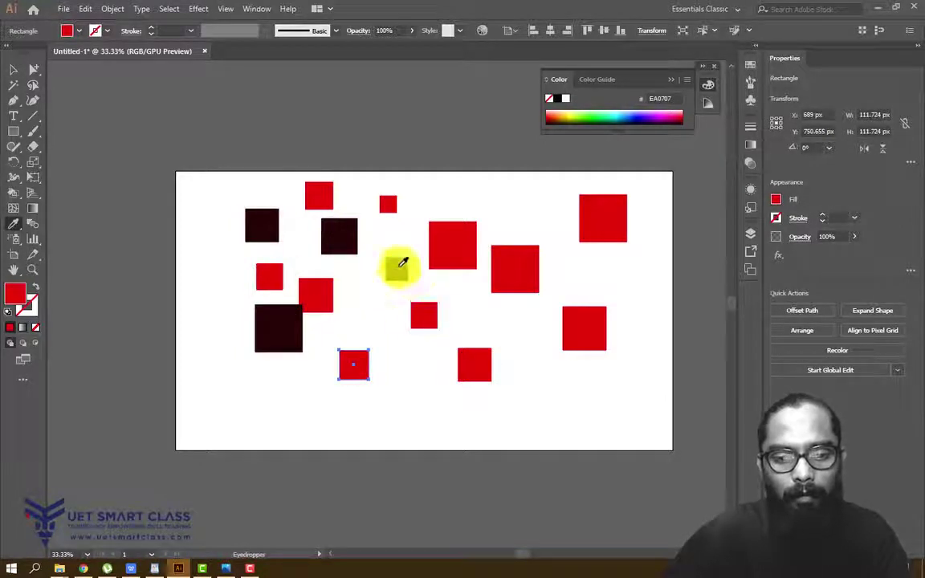
click(399, 266)
key(v)
click(473, 366)
key(i)
click(396, 265)
key(v)
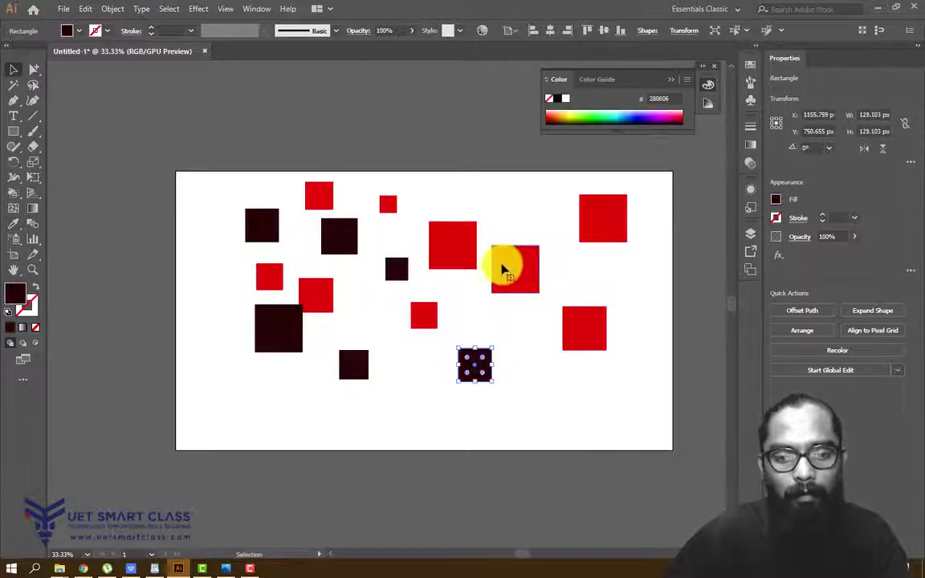
Step: Recolour the large right-of-centre square and the upper-right square dark maroon with the Eyedropper and clear the selection
click(502, 269)
key(i)
click(339, 233)
key(v)
click(603, 217)
key(i)
click(339, 229)
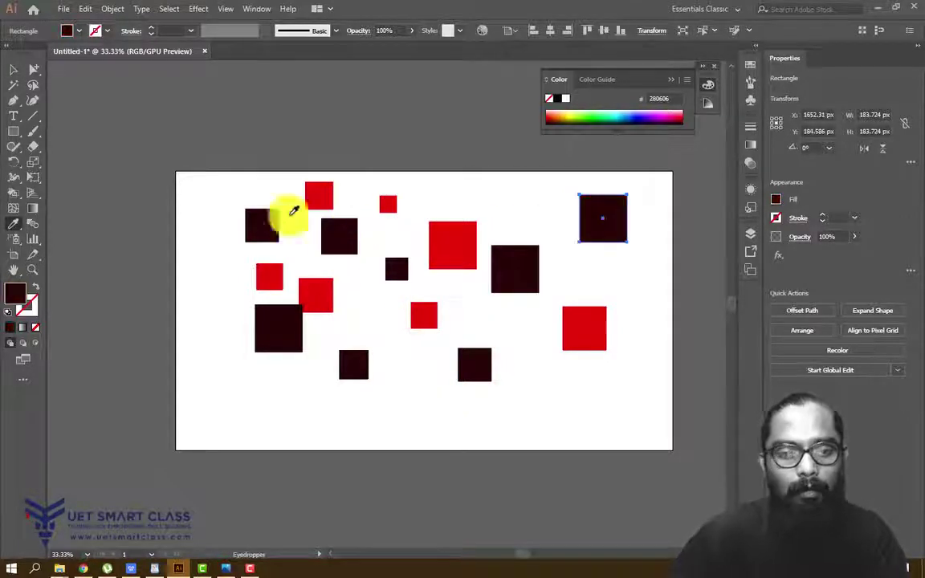
click(15, 69)
click(139, 97)
Step: Move the small dark and red squares on the artboard's left side together so they overlap, leaving isolation mode when it is entered
click(327, 285)
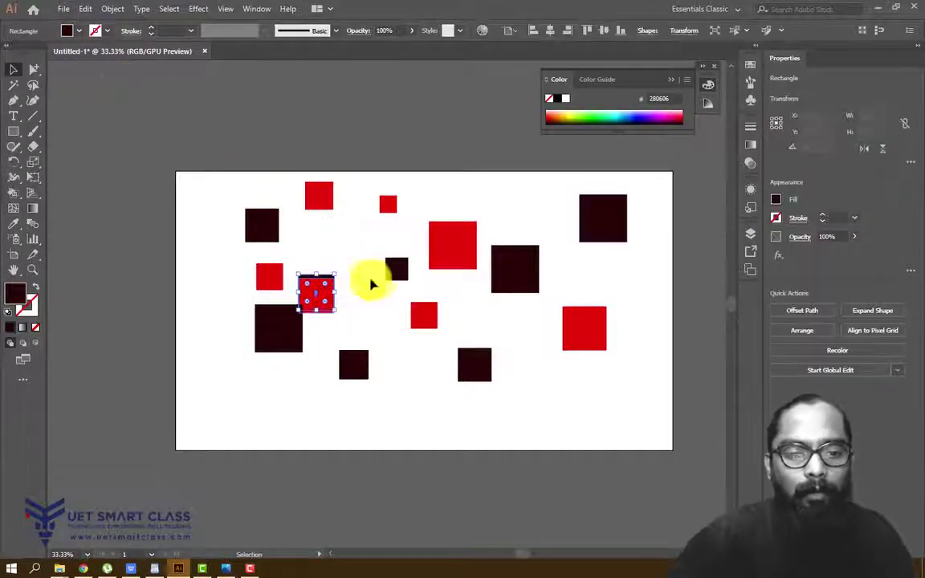
drag(317, 292, 340, 310)
double_click(398, 268)
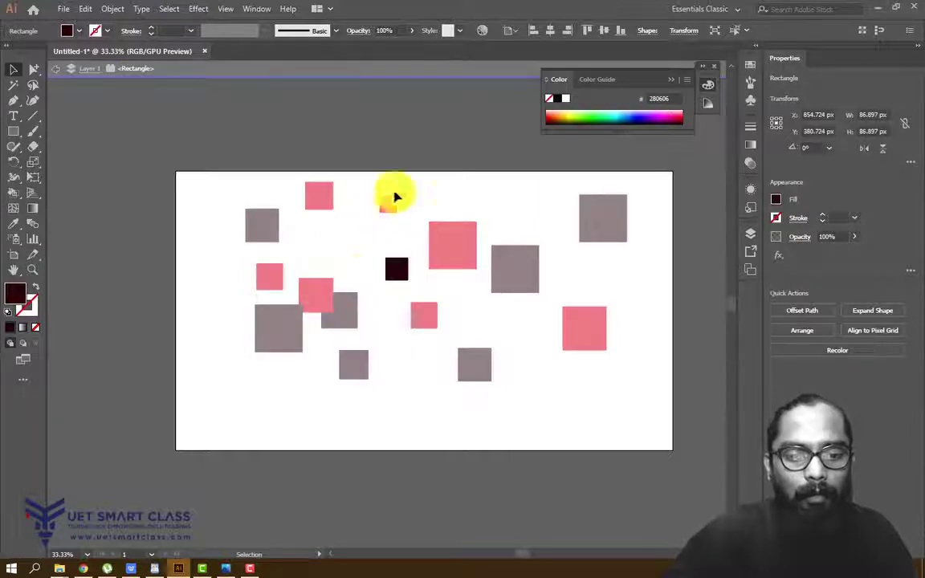
double_click(399, 146)
drag(396, 266, 319, 285)
drag(325, 195, 297, 270)
drag(263, 274, 278, 304)
drag(257, 223, 266, 291)
Step: Move the remaining red and dark squares from the centre and right onto the overlapping pile on the left
drag(464, 252, 331, 333)
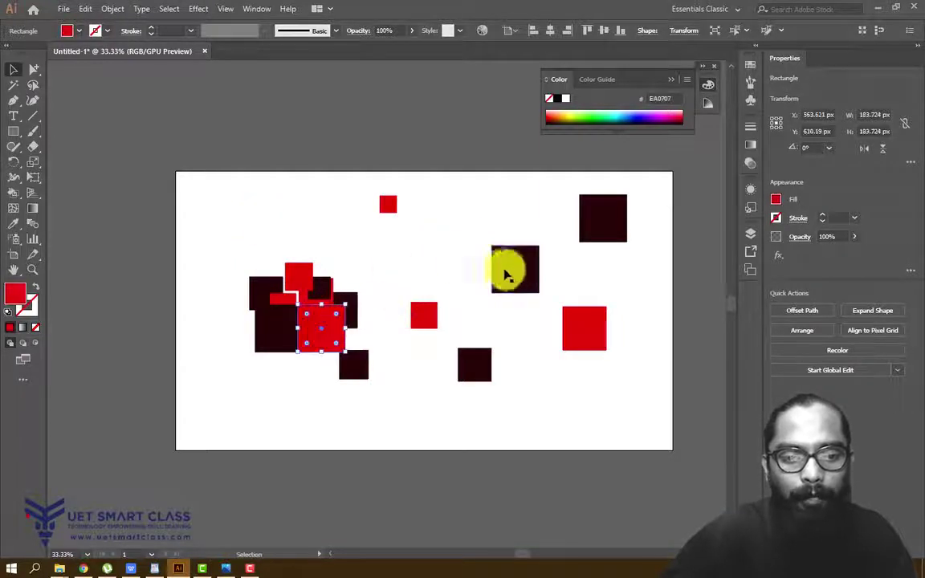
drag(506, 275, 330, 331)
drag(351, 376, 311, 354)
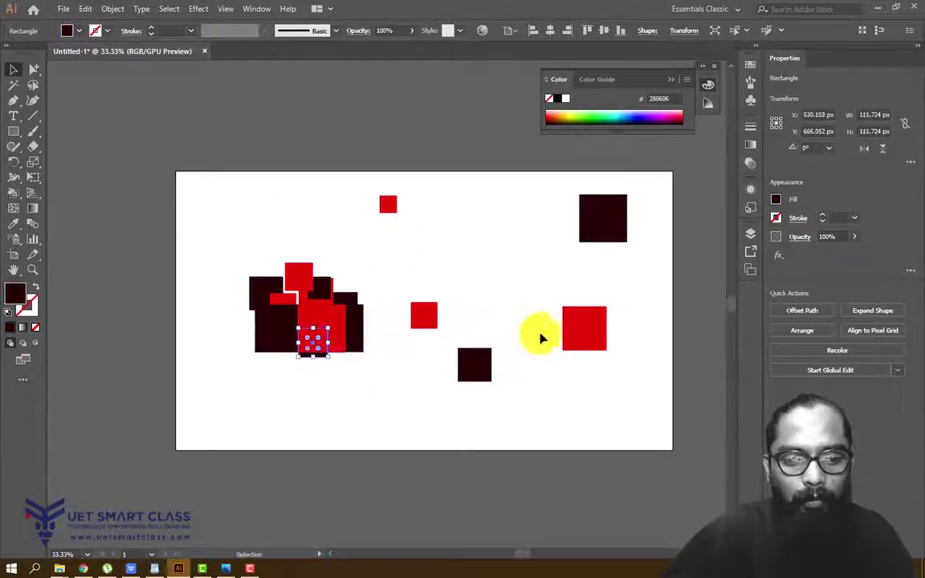
drag(564, 319, 339, 304)
drag(475, 365, 327, 321)
drag(604, 218, 305, 341)
drag(387, 209, 296, 288)
Step: Select the whole pile of squares, move it to the centre of the artboard and deselect it
drag(238, 251, 460, 362)
drag(313, 320, 443, 298)
click(508, 324)
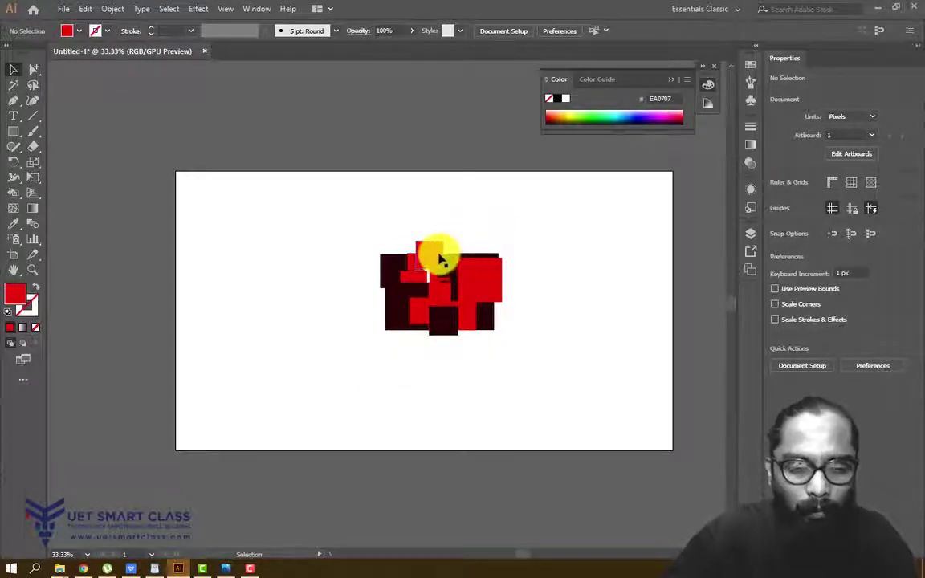
Step: Select all the dark maroon squares at once with the Magic Wand and delete them, and delete the remaining red squares
click(14, 85)
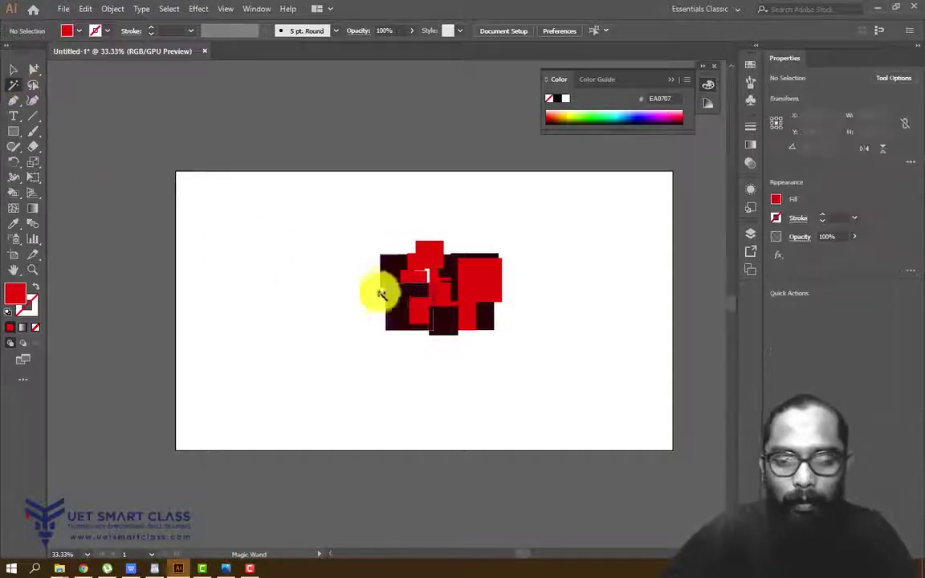
click(386, 273)
key(Delete)
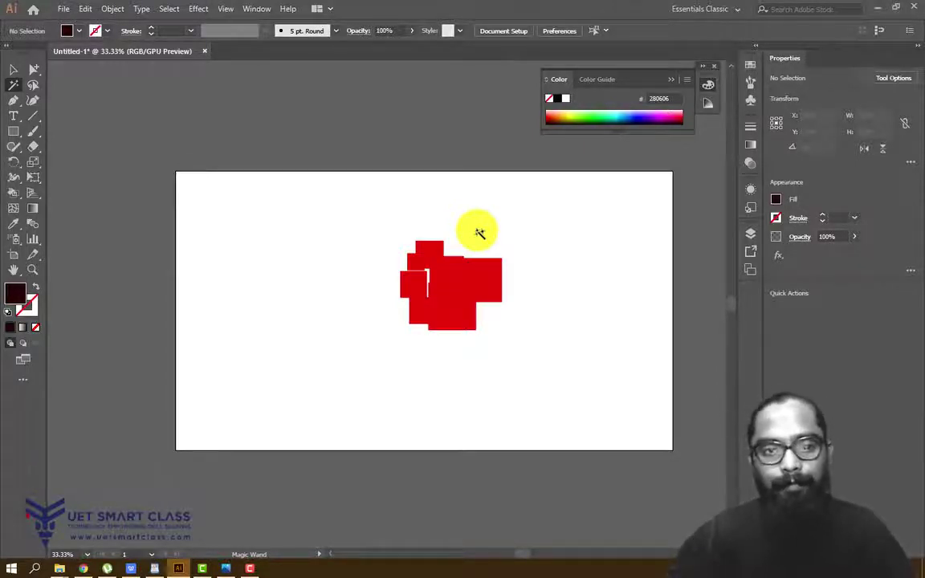
click(13, 71)
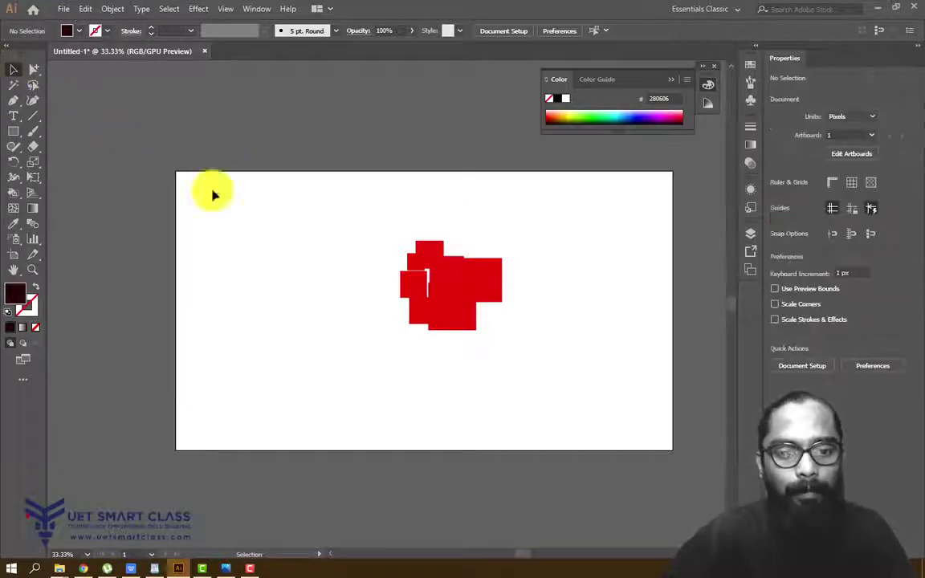
drag(357, 225, 601, 335)
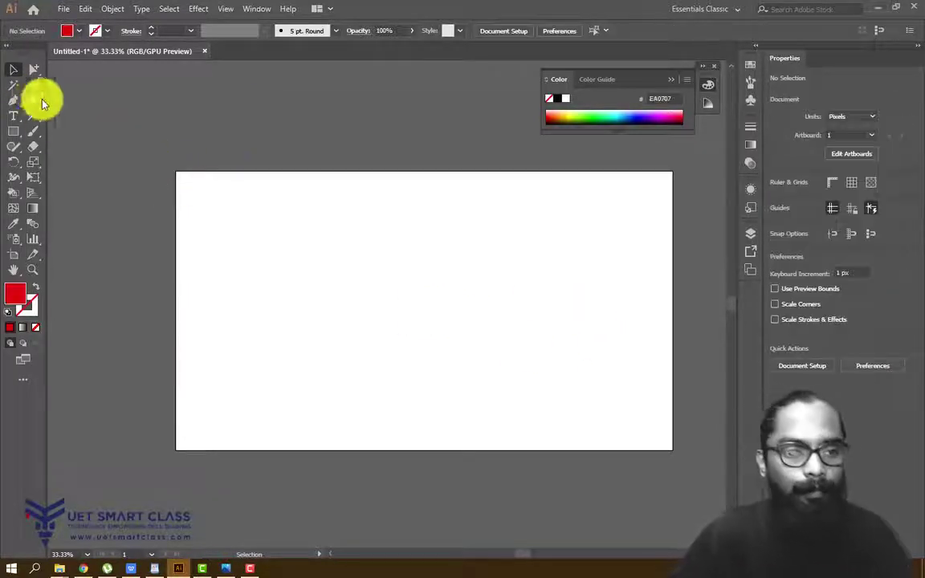
Step: Draw five separate red squares of varied sizes around the artboard's upper and middle area and deselect them
click(13, 134)
click(73, 132)
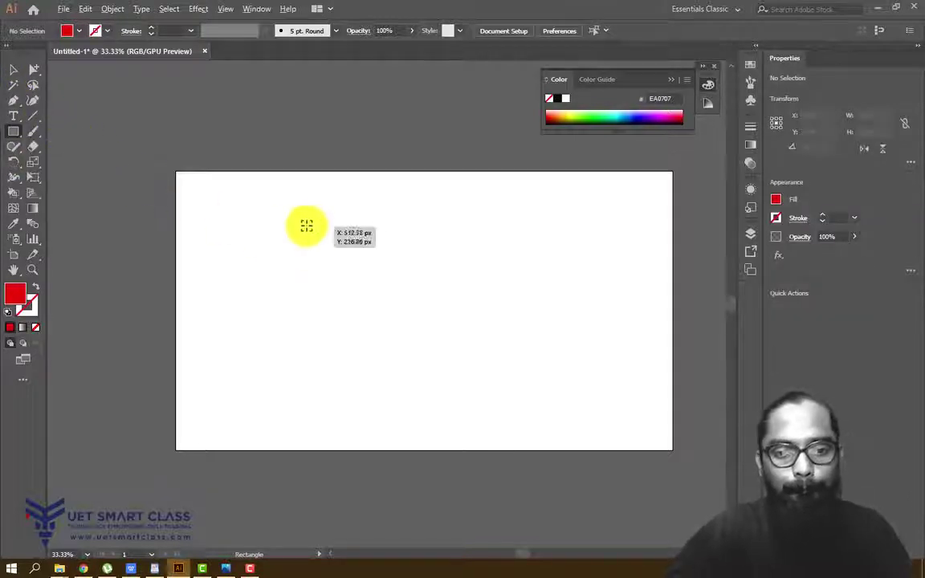
drag(306, 225, 325, 243)
mouse_move(406, 199)
mouse_down()
mouse_move(424, 231)
mouse_move(434, 226)
mouse_up()
drag(359, 248, 395, 285)
drag(459, 260, 473, 310)
drag(318, 303, 358, 342)
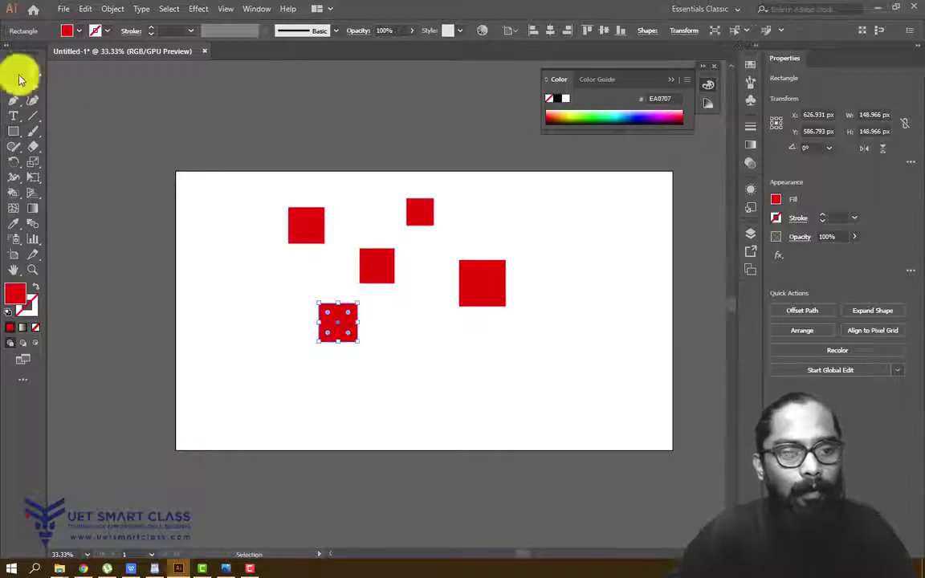
click(20, 76)
click(159, 190)
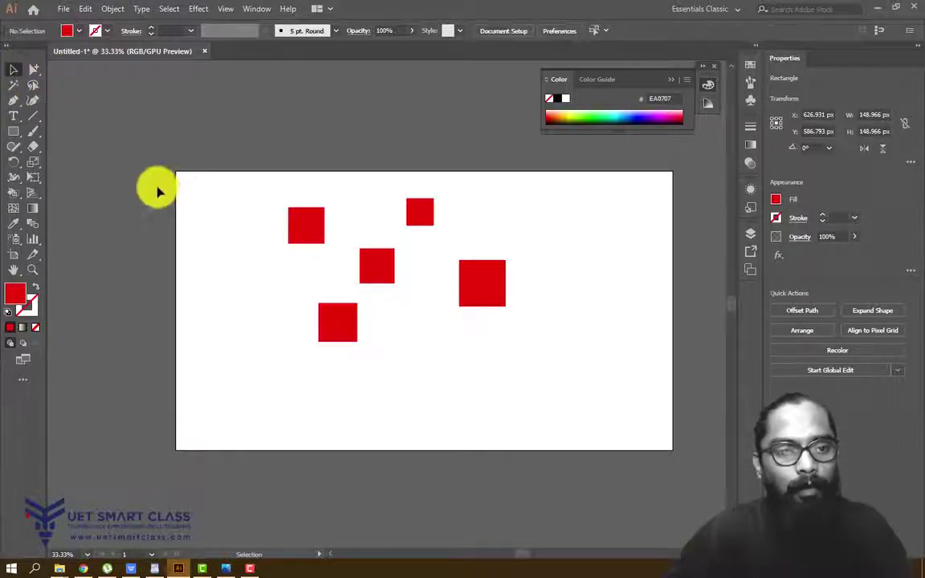
Step: Try painting a few freehand red lines beside the upper-left square with the Paintbrush, and undo them
click(29, 87)
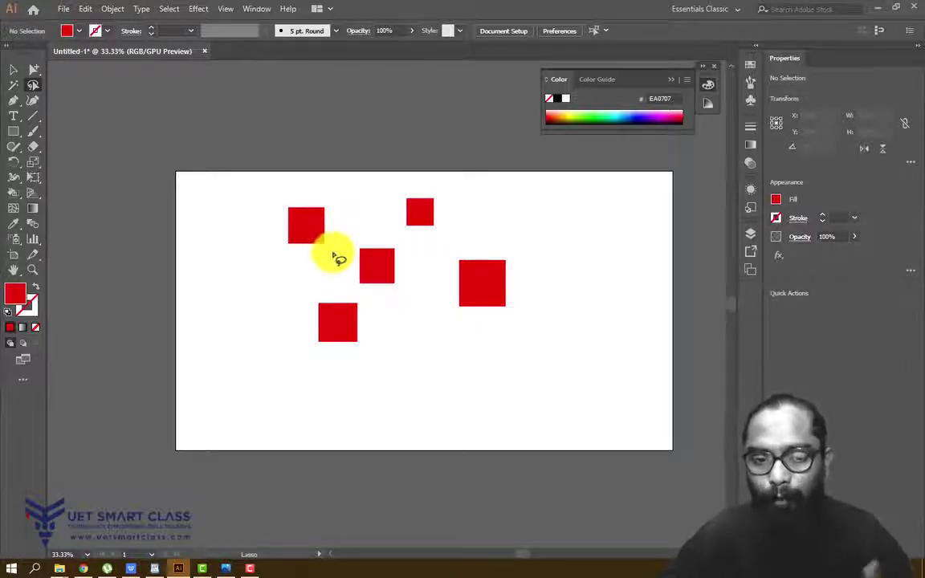
key(b)
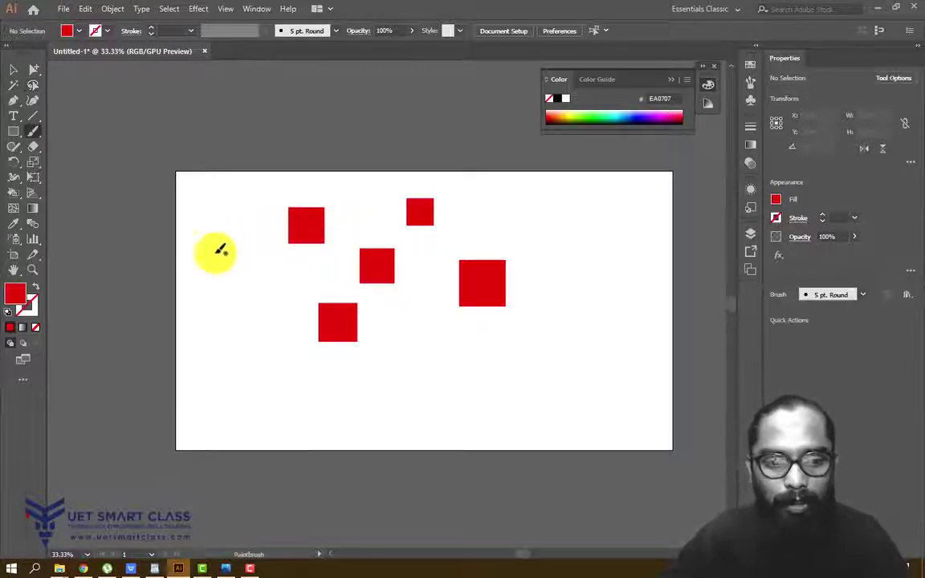
drag(238, 222, 208, 235)
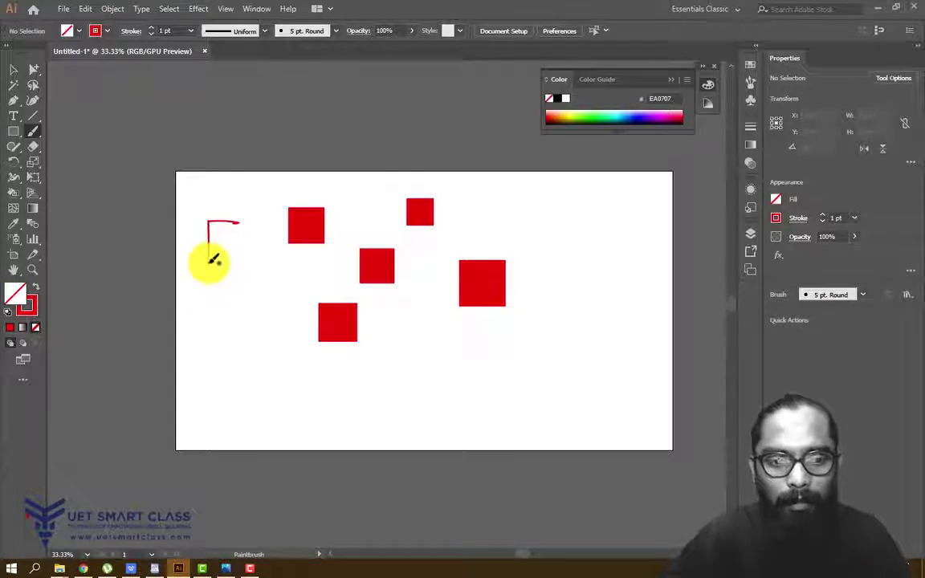
mouse_move(224, 274)
mouse_down()
mouse_move(265, 275)
mouse_move(241, 214)
mouse_move(279, 281)
mouse_move(216, 257)
mouse_up()
mouse_move(239, 221)
mouse_down()
mouse_move(274, 275)
mouse_move(265, 287)
mouse_up()
key(ctrl+z)
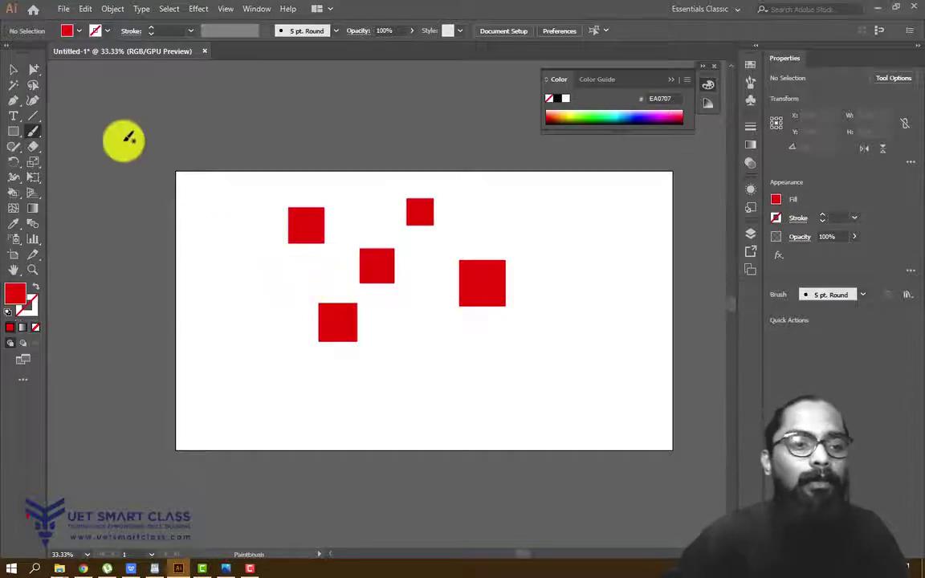
Step: Select one corner point on each of the four smaller squares with Direct Selection, shift these points leftward, and undo the distortion
click(33, 70)
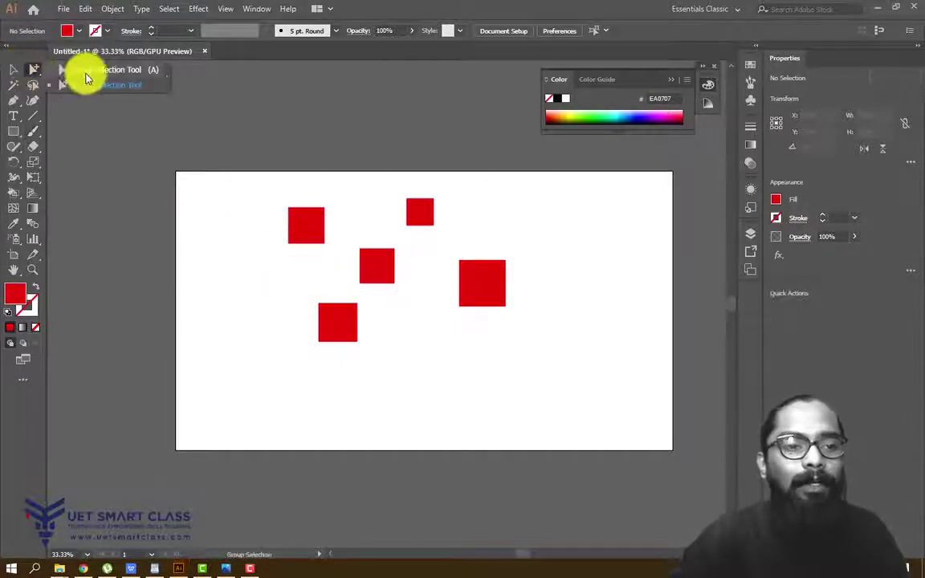
click(314, 211)
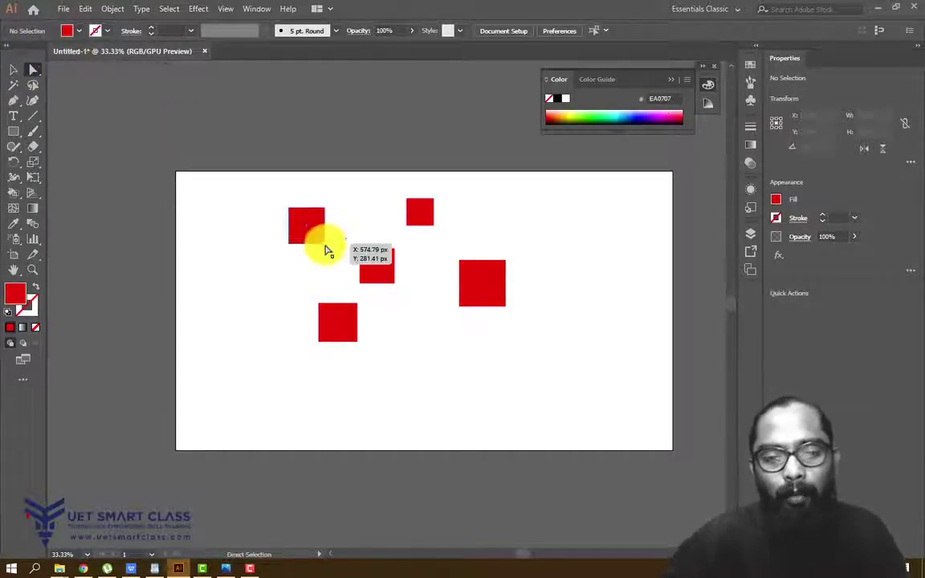
shift+click(411, 222)
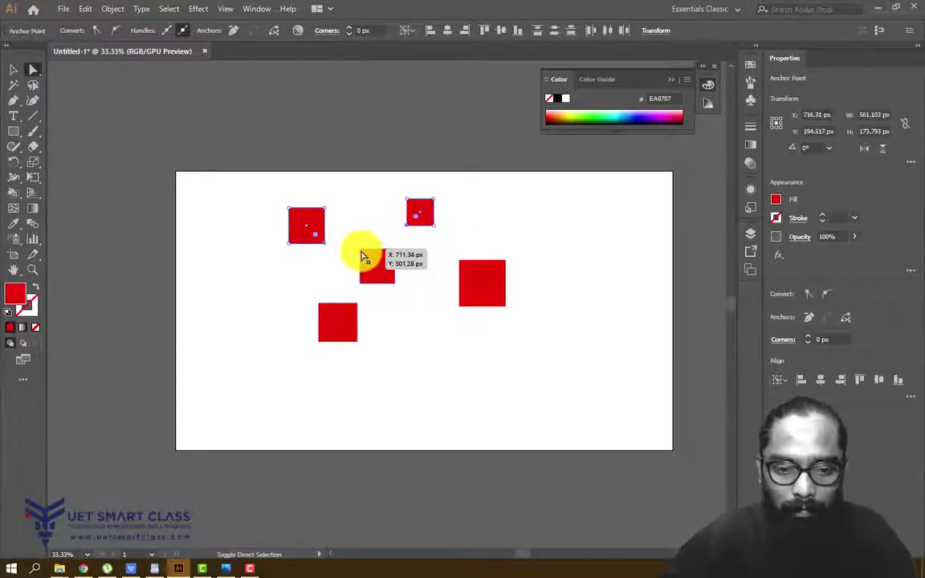
shift+click(363, 256)
shift+click(321, 305)
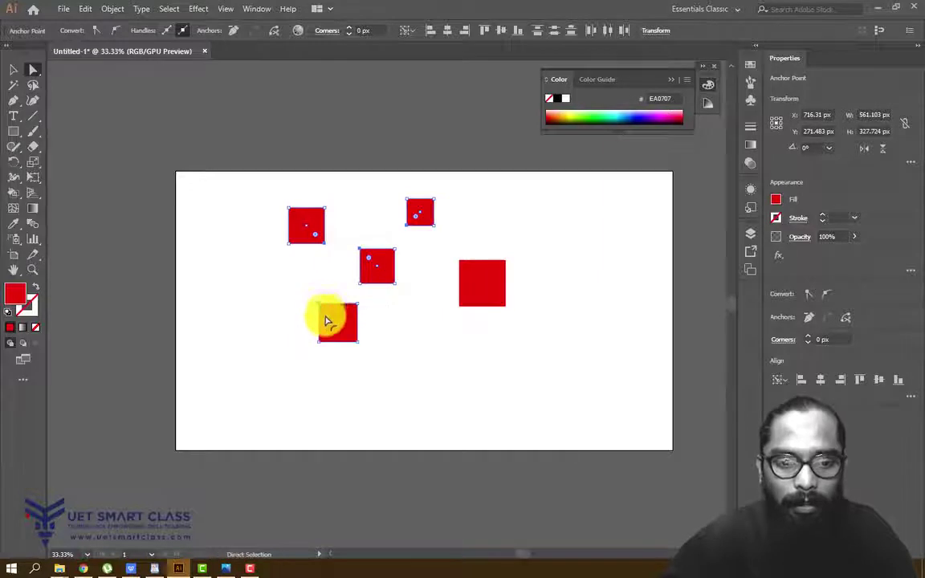
mouse_move(320, 304)
mouse_down()
mouse_move(307, 301)
mouse_move(316, 300)
mouse_up()
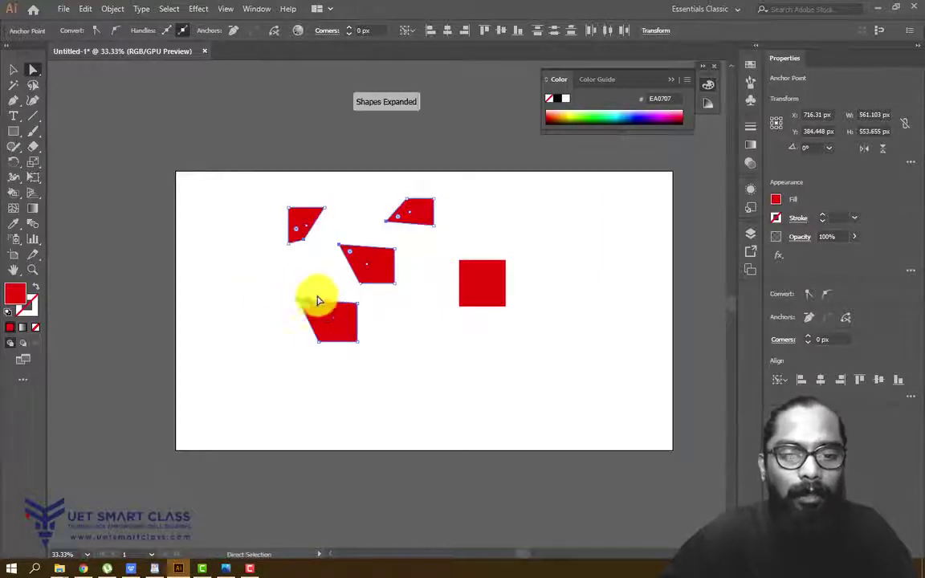
key(v)
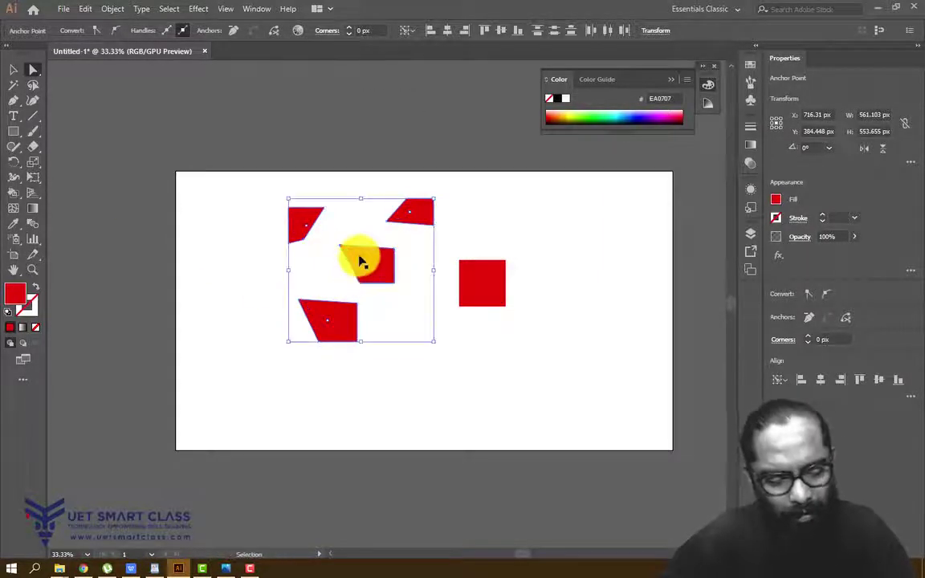
key(ctrl+z)
Step: Lasso around the facing corner points of the four smaller squares, and clear the selection
click(32, 90)
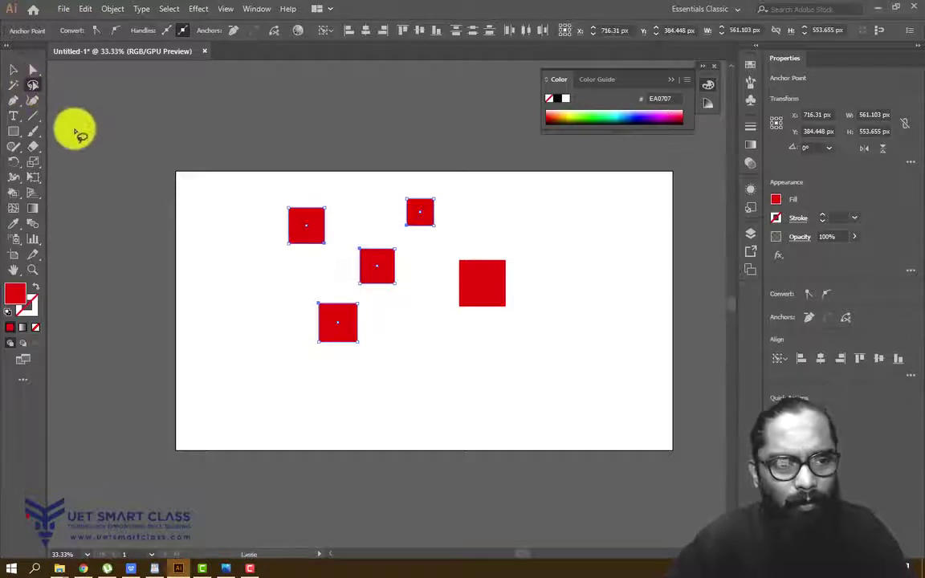
click(321, 273)
mouse_move(313, 251)
mouse_down()
mouse_move(330, 225)
mouse_move(395, 218)
mouse_up()
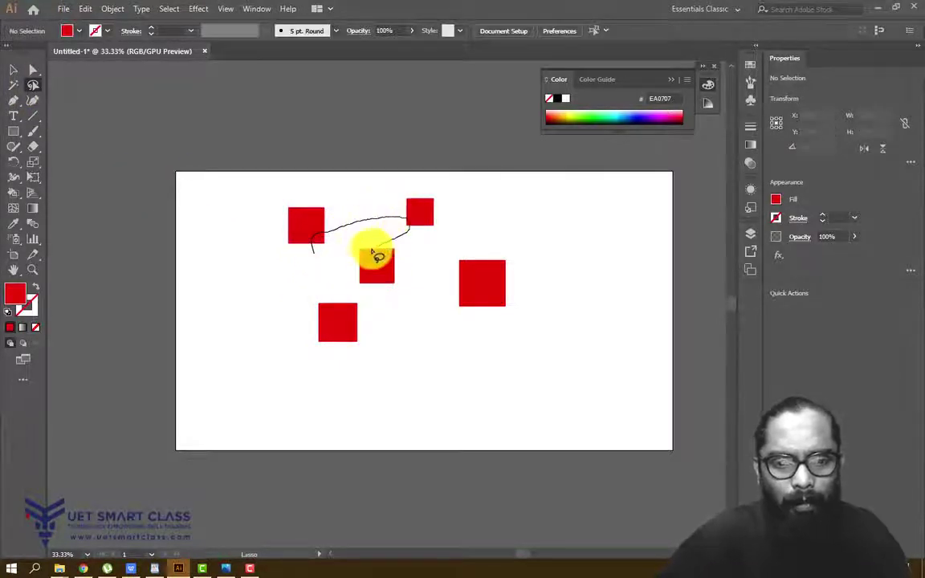
mouse_move(374, 254)
mouse_down()
mouse_move(328, 307)
mouse_move(311, 292)
mouse_move(314, 253)
mouse_up()
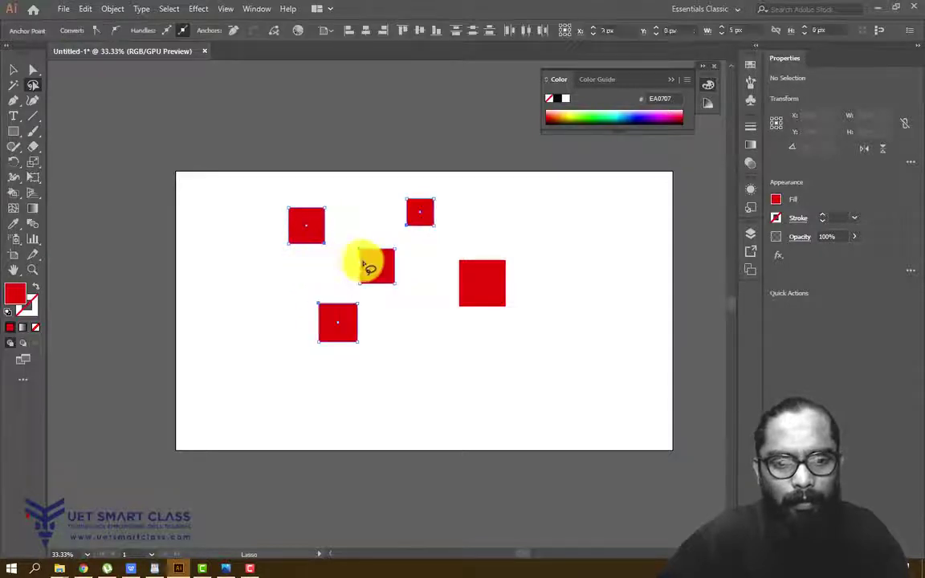
click(208, 241)
Step: Lasso the facing corner points of the four smaller squares, pull them down and to the left with Direct Selection, and deselect
click(34, 71)
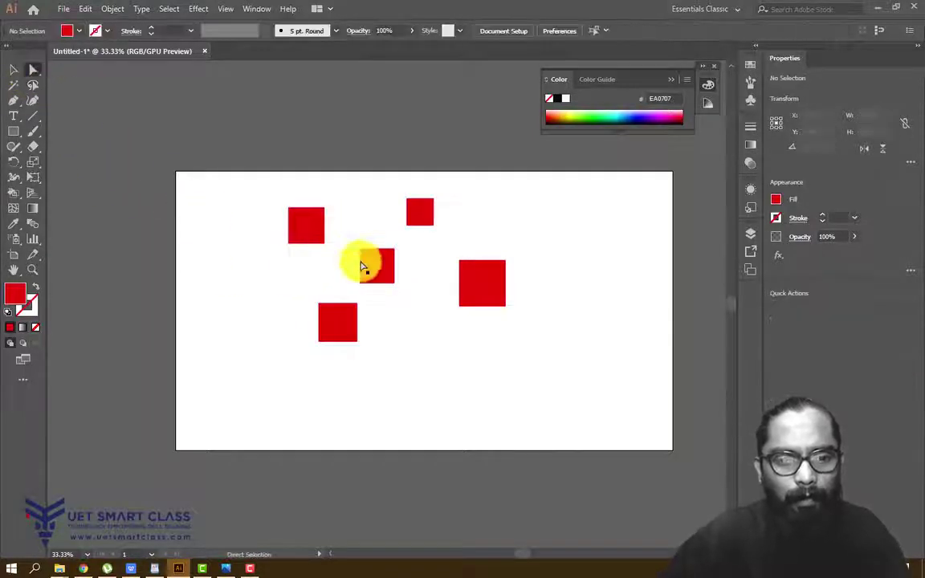
click(33, 86)
mouse_move(304, 247)
mouse_down()
mouse_move(385, 216)
mouse_move(408, 218)
mouse_move(325, 311)
mouse_move(304, 285)
mouse_move(304, 252)
mouse_move(333, 263)
mouse_move(276, 274)
mouse_up()
click(33, 70)
click(258, 277)
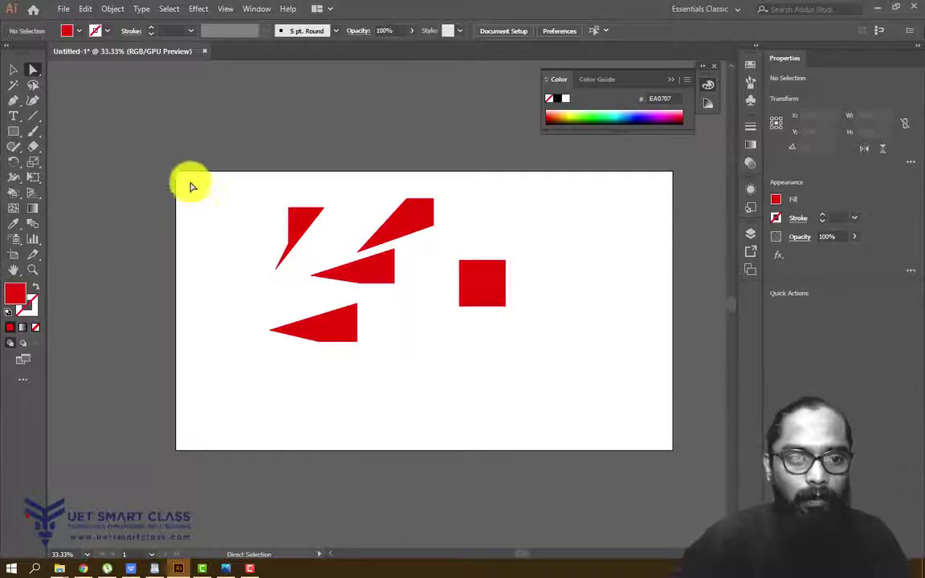
Step: Select all the shapes on the artboard and delete them
drag(188, 184, 669, 393)
key(Delete)
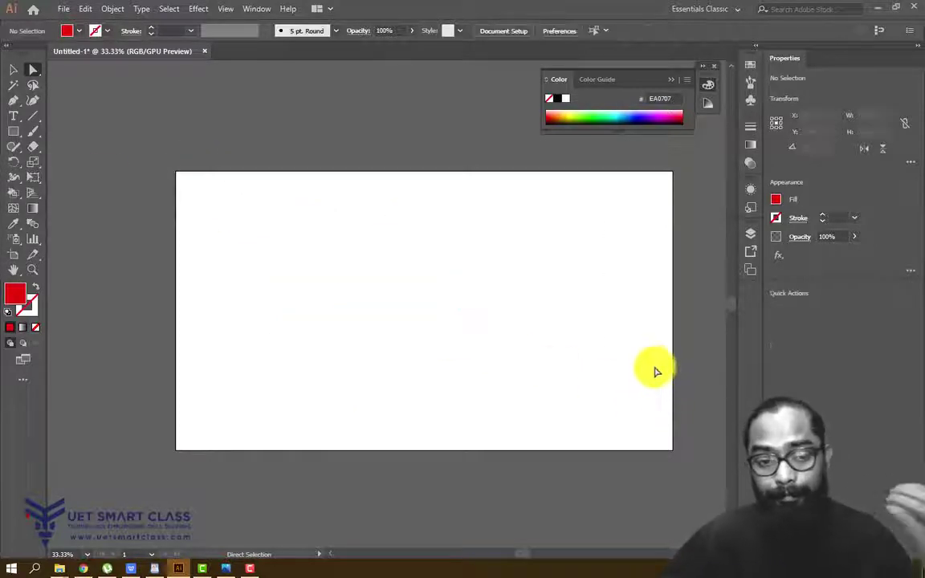
click(30, 72)
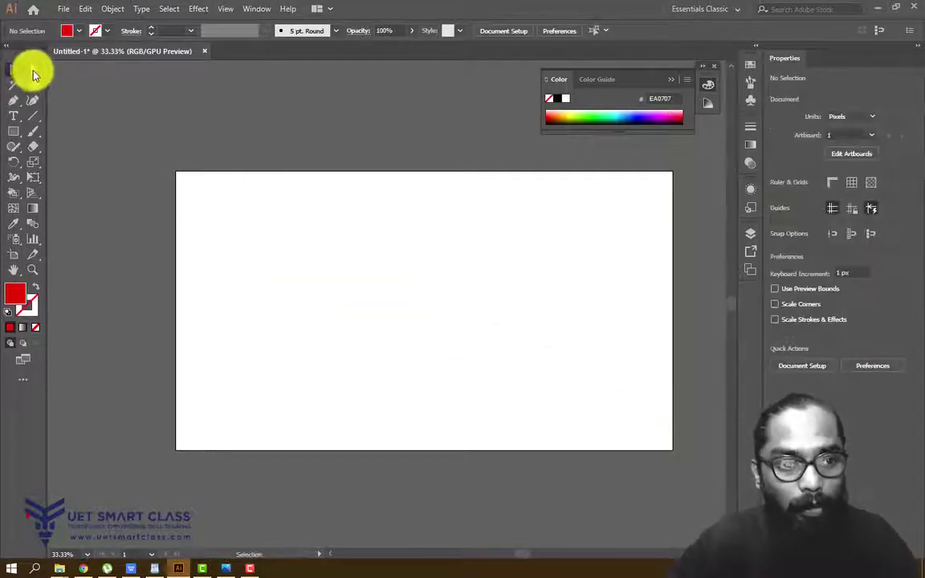
click(20, 93)
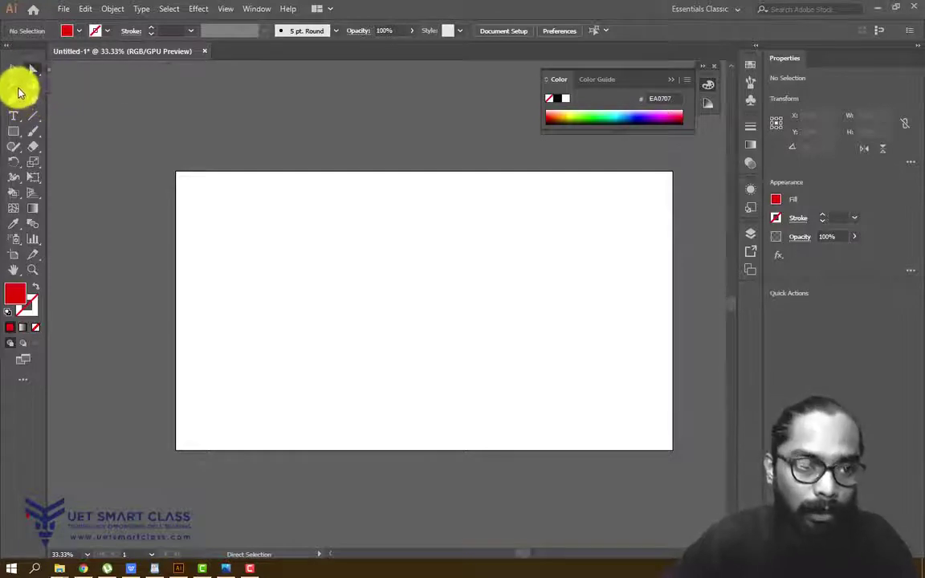
click(33, 86)
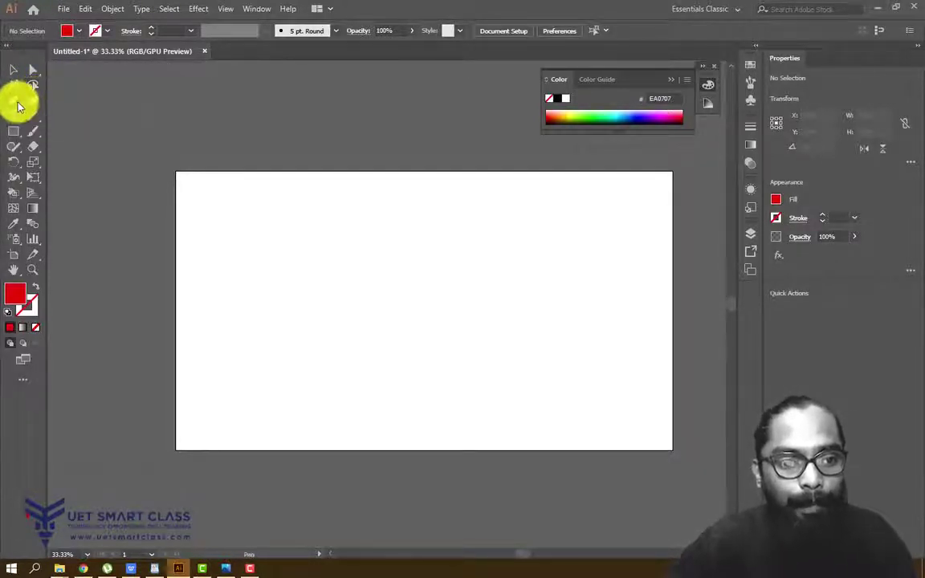
click(18, 103)
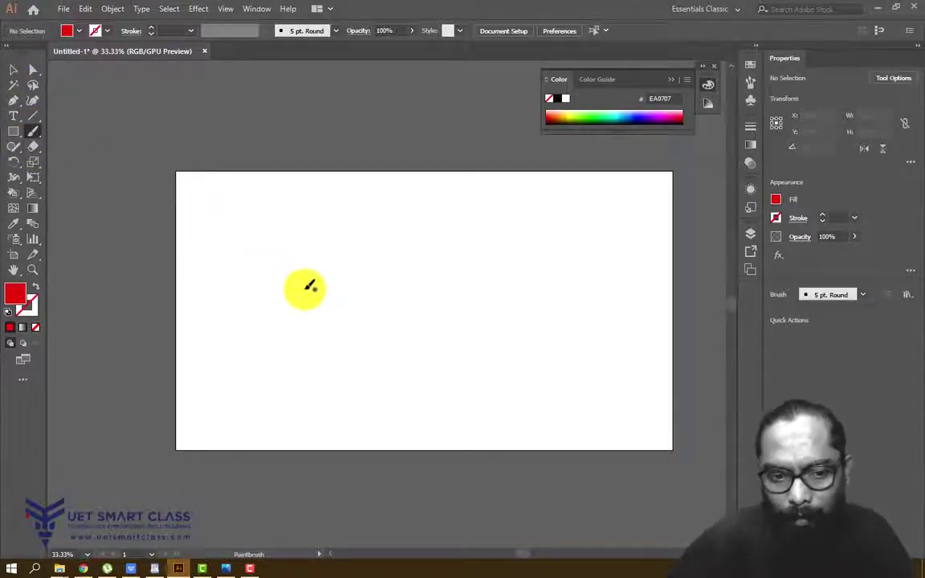
Step: Paint small red Paintbrush dots along the top centre and around a rounded lobe at the artboard's upper right
mouse_move(291, 275)
mouse_down()
mouse_move(364, 294)
mouse_move(363, 281)
mouse_move(402, 281)
mouse_up()
scroll(395, 282, up, 1)
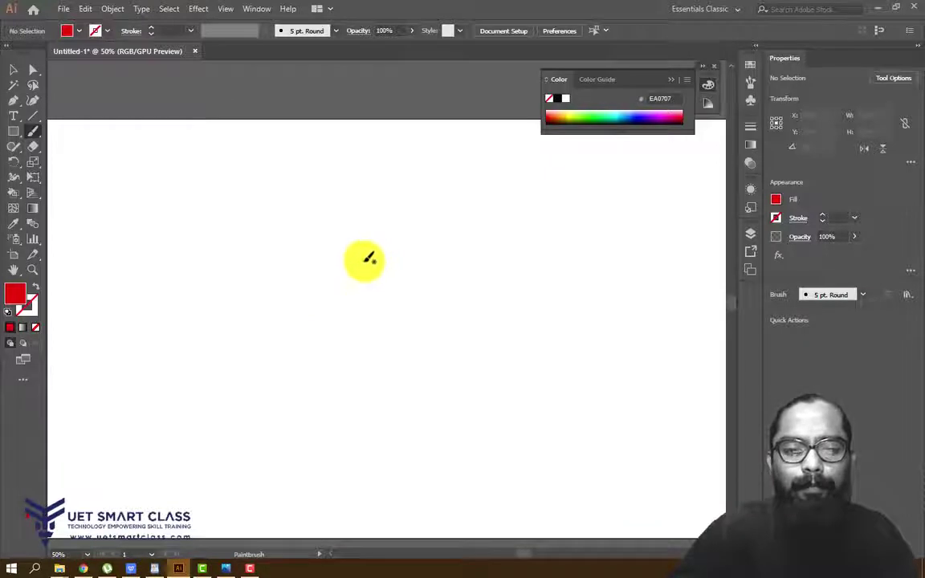
click(364, 266)
click(401, 246)
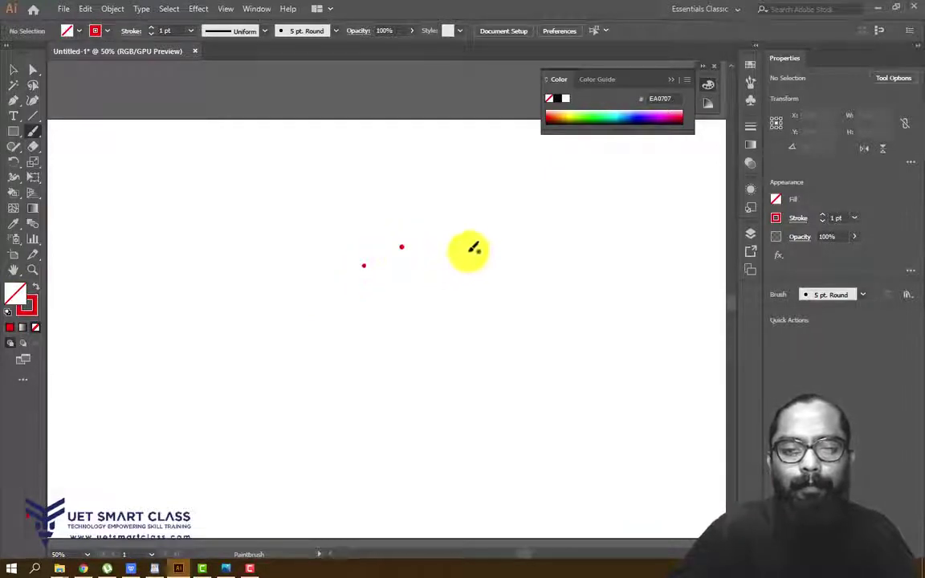
click(465, 248)
click(488, 279)
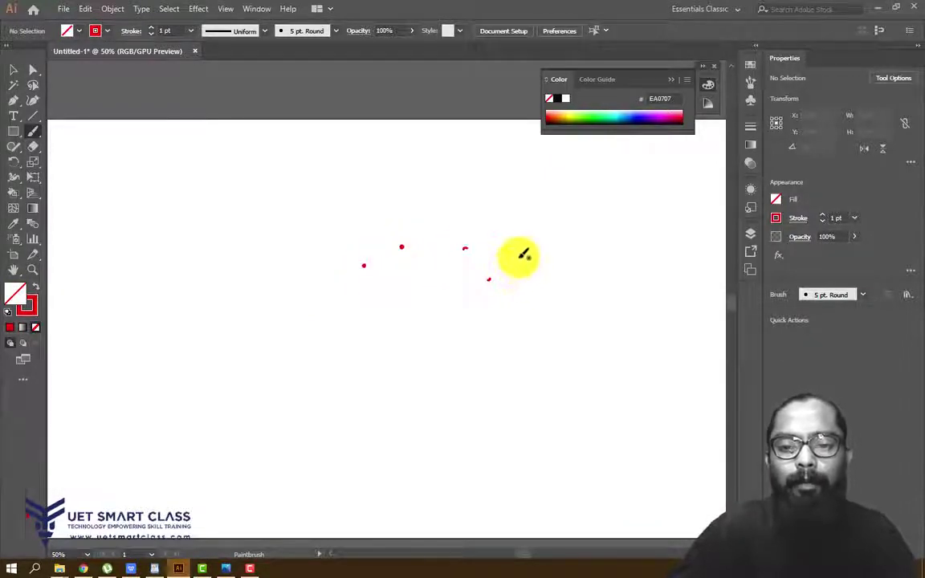
click(538, 216)
click(582, 200)
click(625, 238)
click(609, 294)
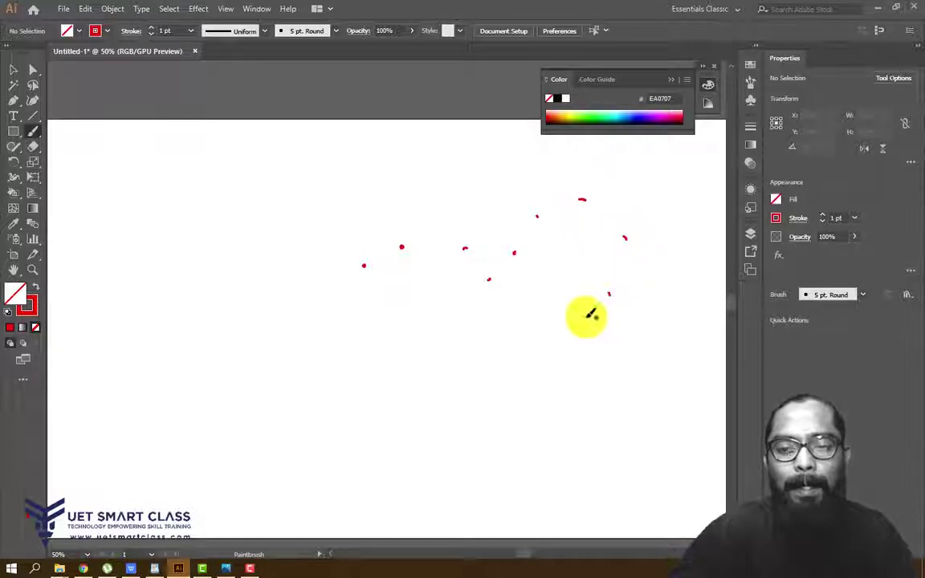
click(580, 322)
click(524, 338)
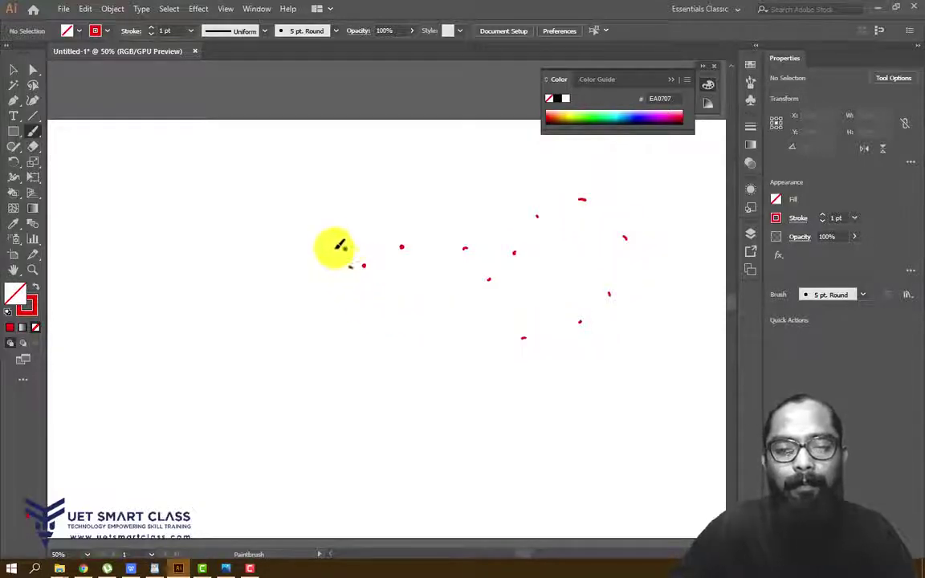
Step: Paint a matching series of red dots around a rounded lobe at the artboard's upper left
click(327, 236)
click(264, 214)
click(231, 246)
click(236, 287)
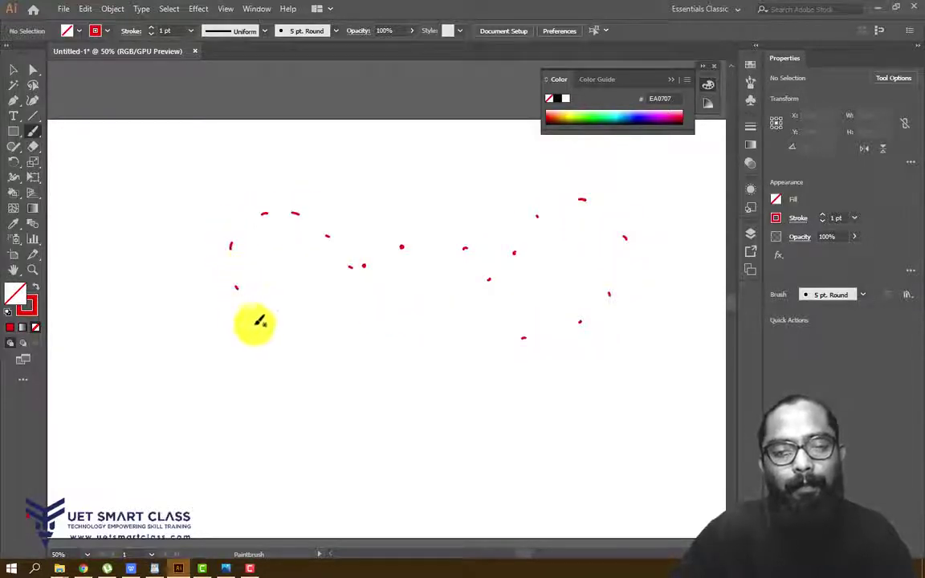
click(258, 326)
click(316, 340)
click(339, 356)
Step: Paint short red dashes forming a large rounded outline below and between the two dotted lobes
drag(394, 330, 379, 231)
click(313, 251)
click(283, 271)
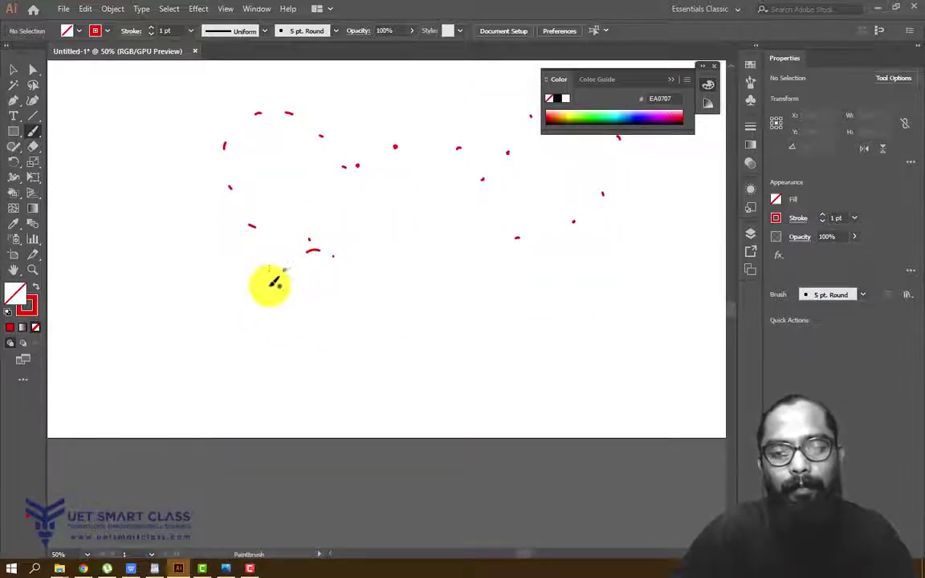
click(255, 306)
click(259, 338)
click(275, 371)
click(300, 397)
click(339, 417)
drag(395, 421, 429, 421)
drag(459, 419, 505, 410)
click(537, 401)
click(560, 377)
drag(571, 349, 572, 344)
Step: Handwrite sequence numbers, beginning with 1, 2, 3 and 4, beside the dots along the top centre and upper-right lobe
drag(408, 211, 363, 312)
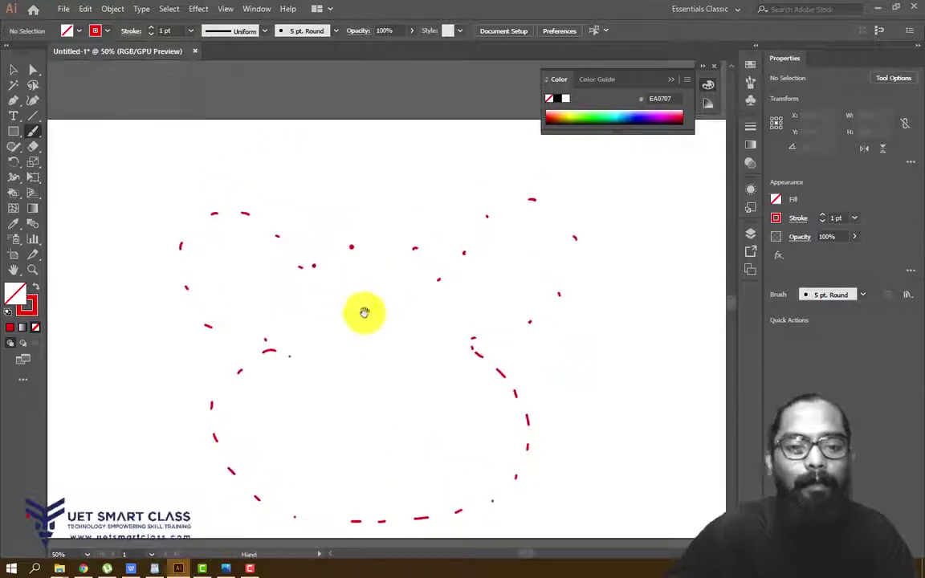
mouse_move(318, 240)
mouse_down()
mouse_move(312, 259)
mouse_move(303, 217)
mouse_move(310, 316)
mouse_up()
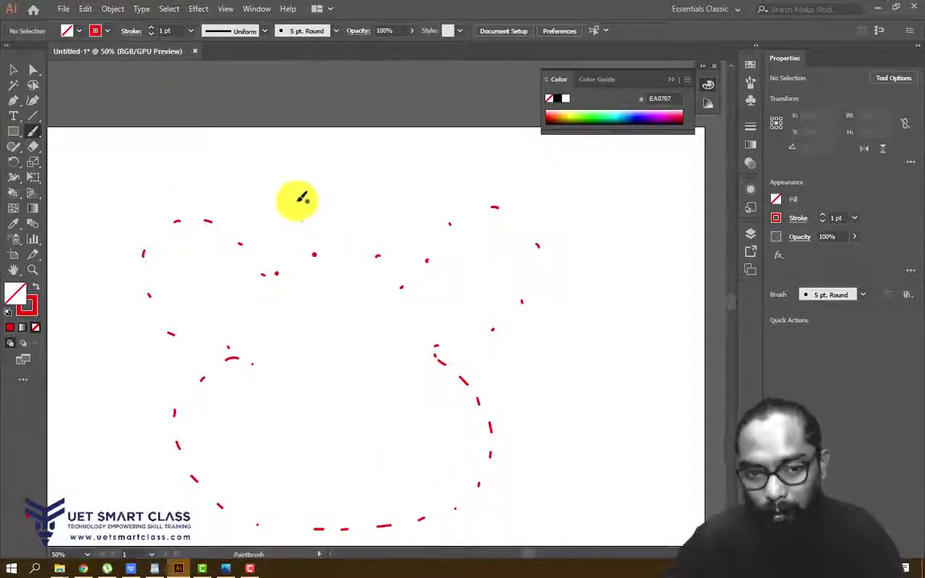
drag(261, 271, 278, 273)
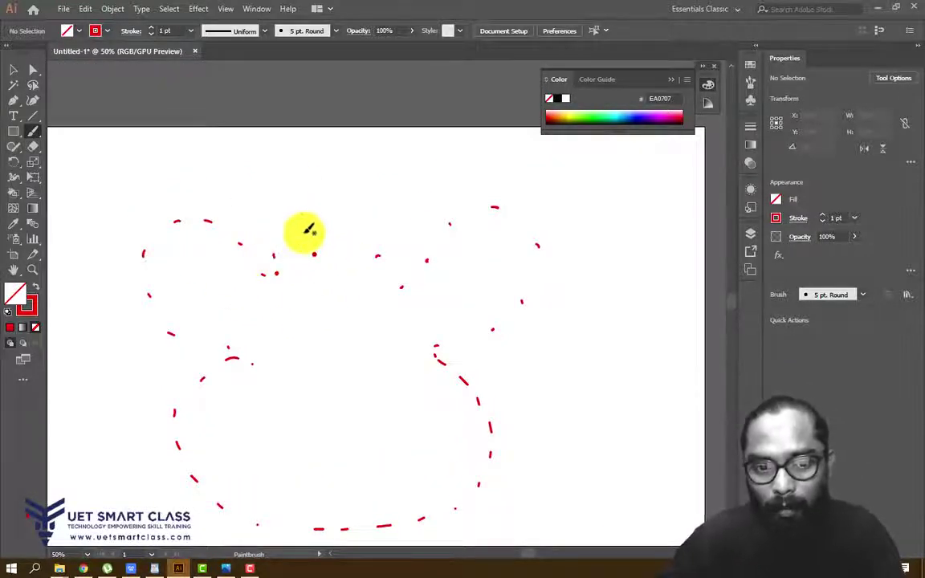
mouse_move(304, 231)
mouse_down()
mouse_move(377, 243)
mouse_move(399, 277)
mouse_move(418, 243)
mouse_up()
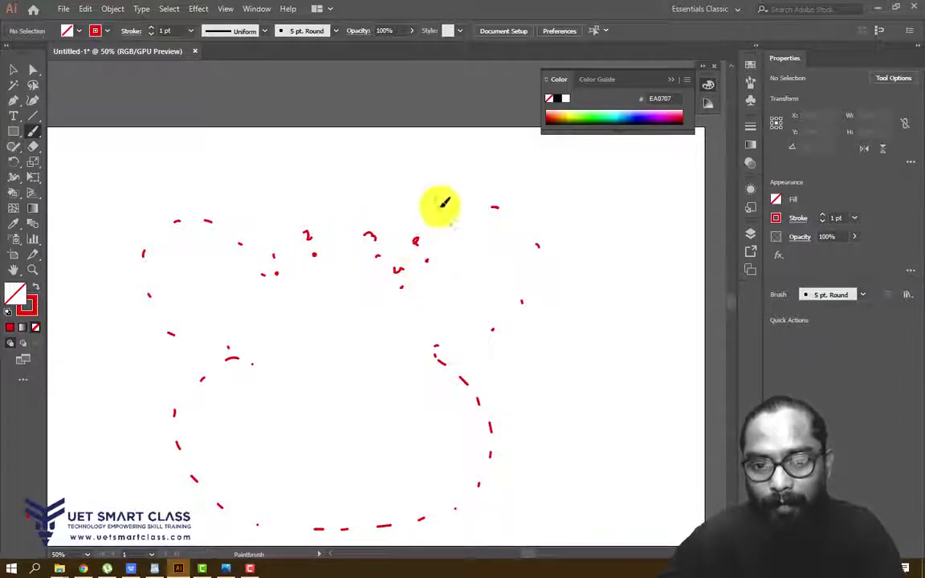
mouse_move(440, 197)
mouse_down()
mouse_move(439, 207)
mouse_move(487, 196)
mouse_up()
drag(544, 223, 541, 230)
Step: Handwrite the note "Join them with lines" in the artboard's upper-left corner with the Paintbrush
drag(337, 208, 433, 204)
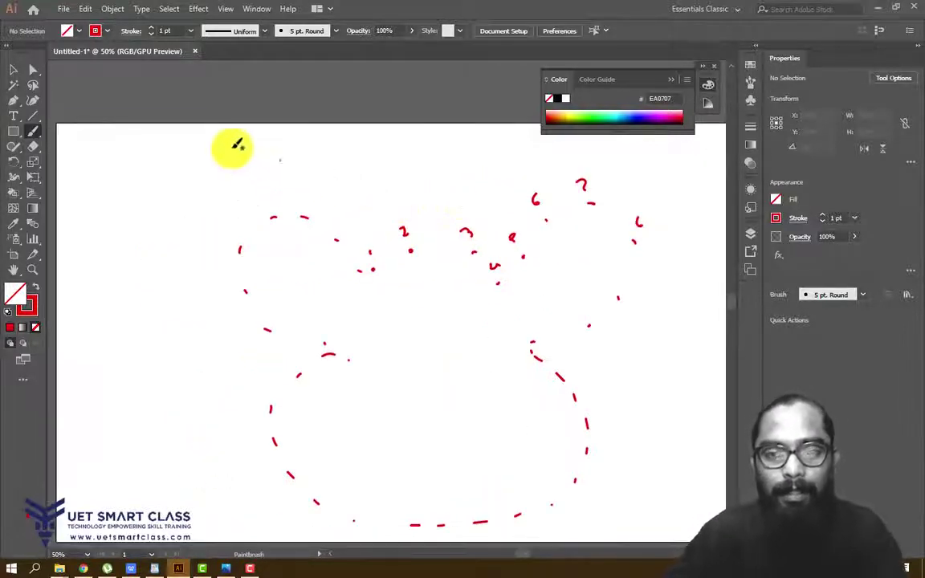
drag(240, 171, 205, 164)
drag(92, 151, 119, 149)
mouse_move(120, 148)
mouse_down()
mouse_move(129, 170)
mouse_move(163, 142)
mouse_up()
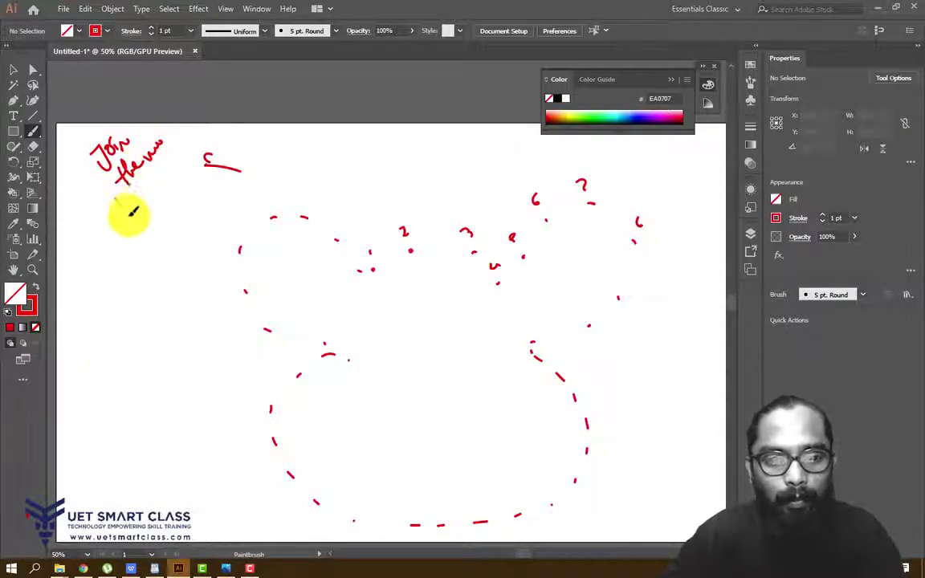
mouse_move(169, 179)
mouse_down()
mouse_move(195, 198)
mouse_move(190, 184)
mouse_move(218, 178)
mouse_up()
Step: Join the numbered dots across the top centre and around the upper-right lobe with a continuous Paintbrush line
scroll(289, 189, down, 2)
scroll(290, 189, right, 2)
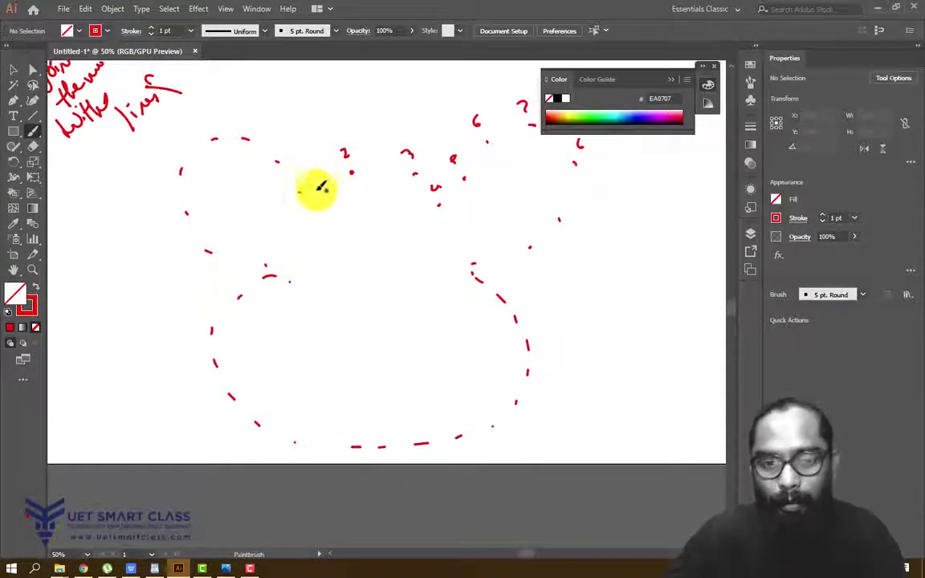
mouse_move(312, 192)
mouse_down()
mouse_move(387, 162)
mouse_move(425, 180)
mouse_move(439, 203)
mouse_up()
scroll(441, 192, up, 2)
scroll(440, 192, right, 2)
mouse_move(352, 258)
mouse_down()
mouse_move(368, 231)
mouse_move(474, 186)
mouse_move(448, 304)
mouse_move(384, 315)
mouse_move(391, 326)
mouse_up()
scroll(305, 277, down, 1)
scroll(305, 277, left, 1)
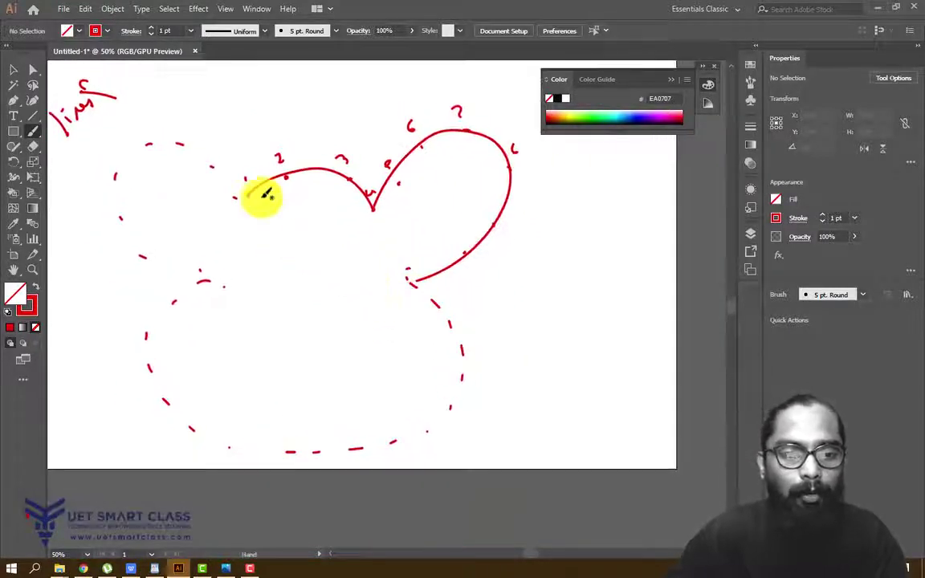
Step: Join the dots around the upper-left lobe and the dashes of the large rounded outline below with Paintbrush lines
click(273, 238)
mouse_move(247, 195)
mouse_down()
mouse_move(175, 129)
mouse_move(111, 125)
mouse_up()
key(ctrl+z)
mouse_move(247, 197)
mouse_down()
mouse_move(150, 156)
mouse_move(123, 226)
mouse_move(206, 277)
mouse_move(170, 293)
mouse_move(179, 401)
mouse_move(277, 401)
mouse_up()
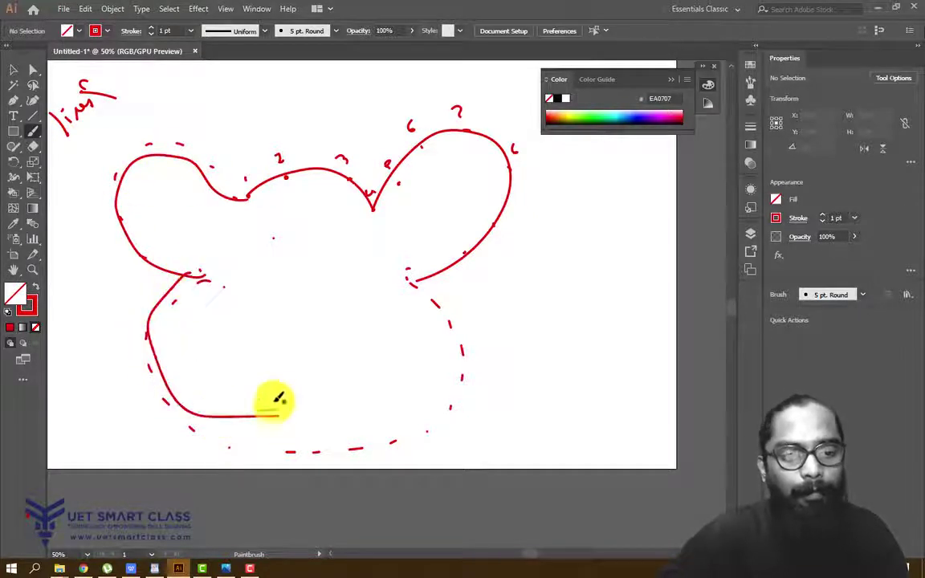
key(ctrl+z)
mouse_move(204, 277)
mouse_down()
mouse_move(166, 353)
mouse_move(204, 430)
mouse_move(334, 453)
mouse_move(414, 281)
mouse_up()
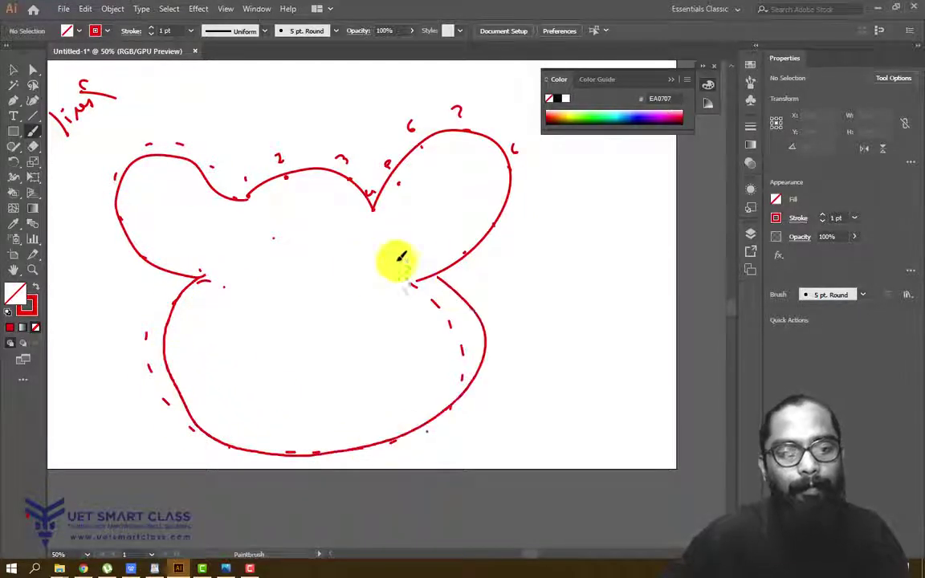
Step: Paint the cartoon face's features inside the outline: two oval eyes with pupils, a nose, a smiling mouth and inner ears
mouse_move(277, 201)
mouse_down()
mouse_move(265, 221)
mouse_move(287, 223)
mouse_up()
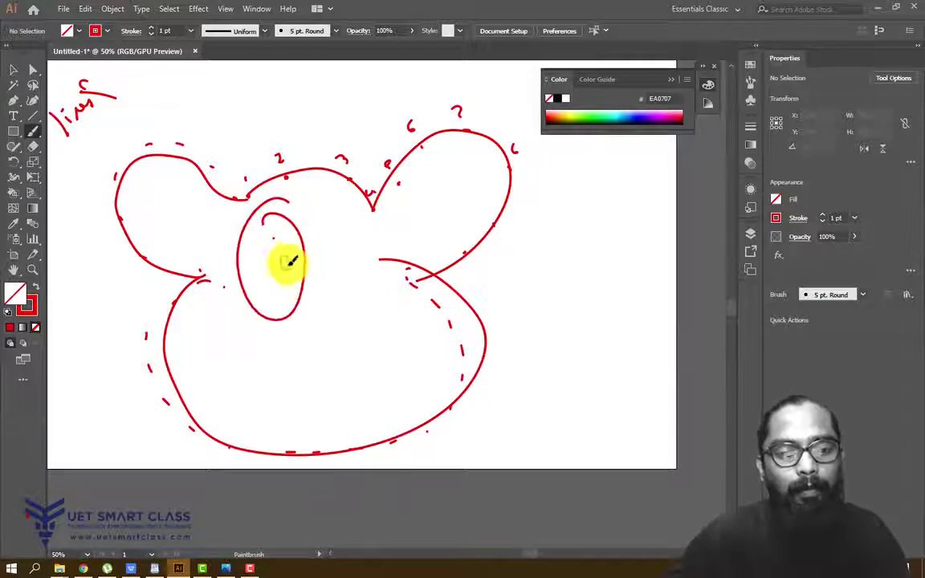
mouse_move(291, 260)
mouse_down()
mouse_move(364, 285)
mouse_move(347, 261)
mouse_move(320, 320)
mouse_move(297, 322)
mouse_up()
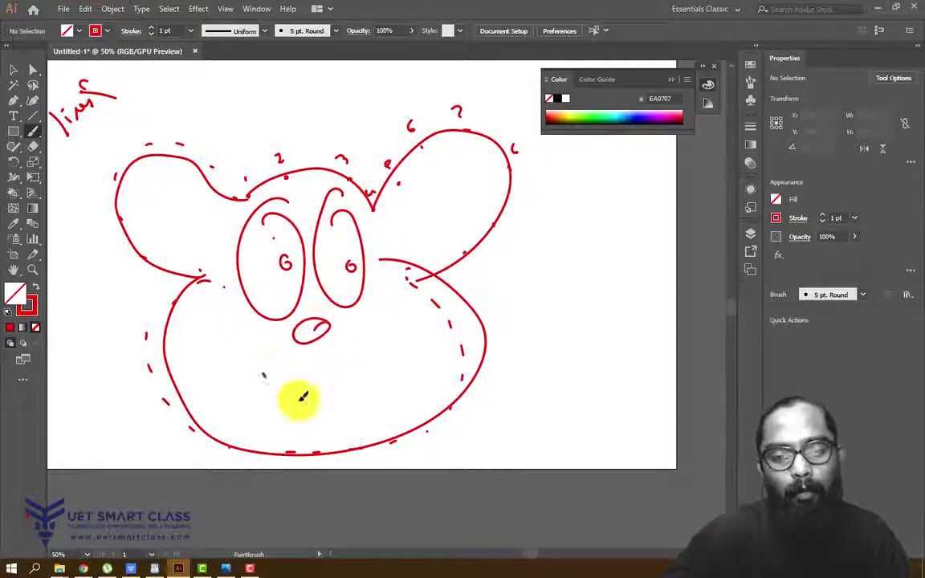
drag(303, 396, 406, 345)
drag(268, 368, 268, 393)
drag(411, 221, 440, 211)
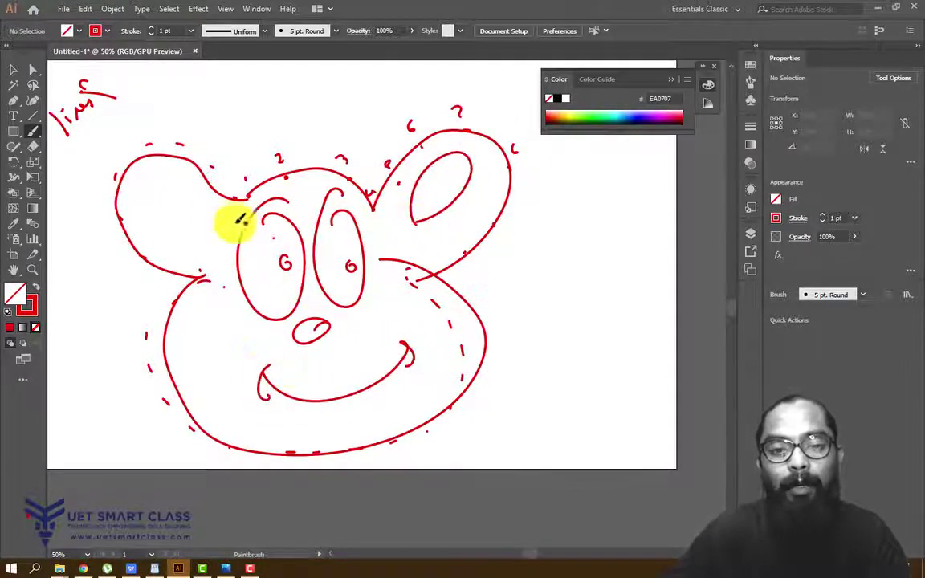
mouse_move(214, 199)
mouse_down()
mouse_move(166, 227)
mouse_move(204, 229)
mouse_up()
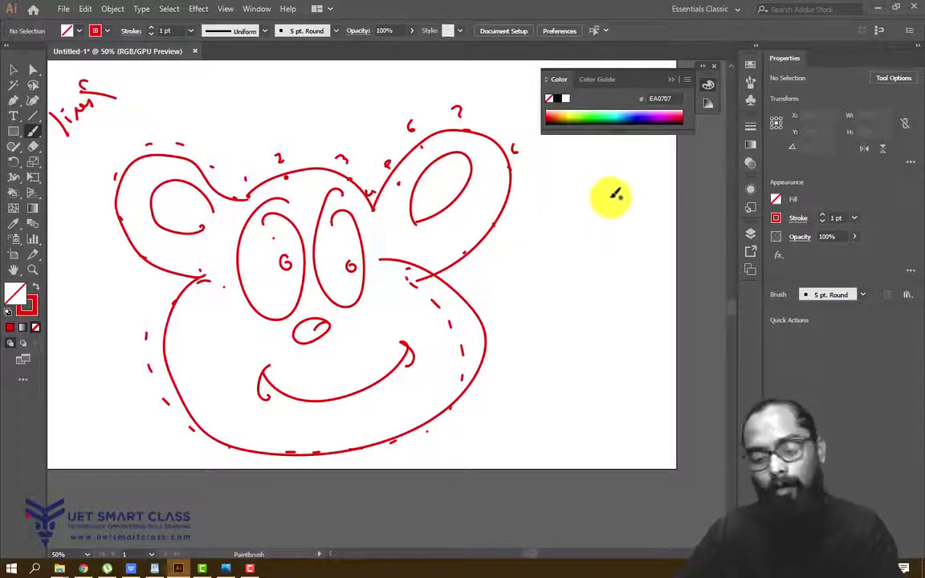
Step: Delete all of the artwork from the artboard
key(ctrl+minus)
key(ctrl+0)
key(ctrl+minus)
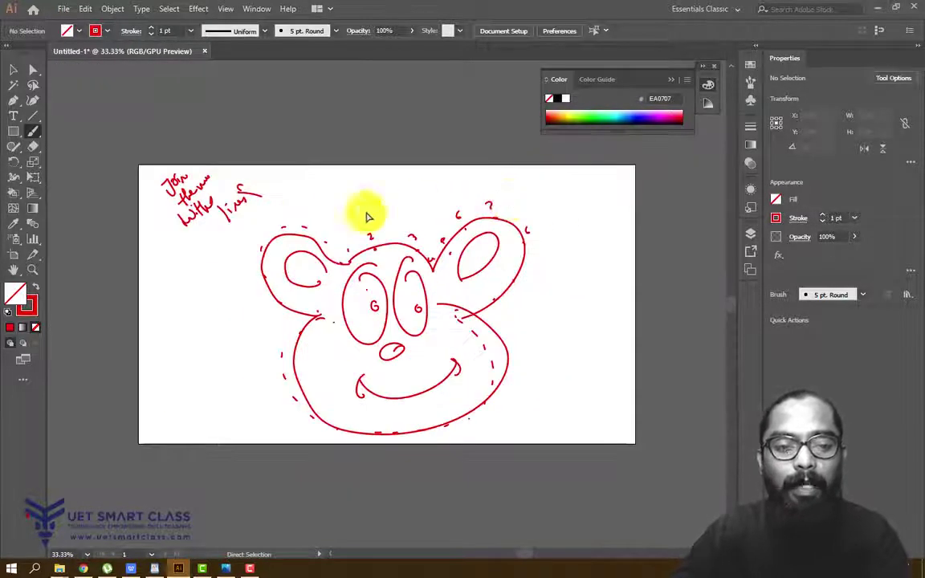
click(12, 70)
key(ctrl+a)
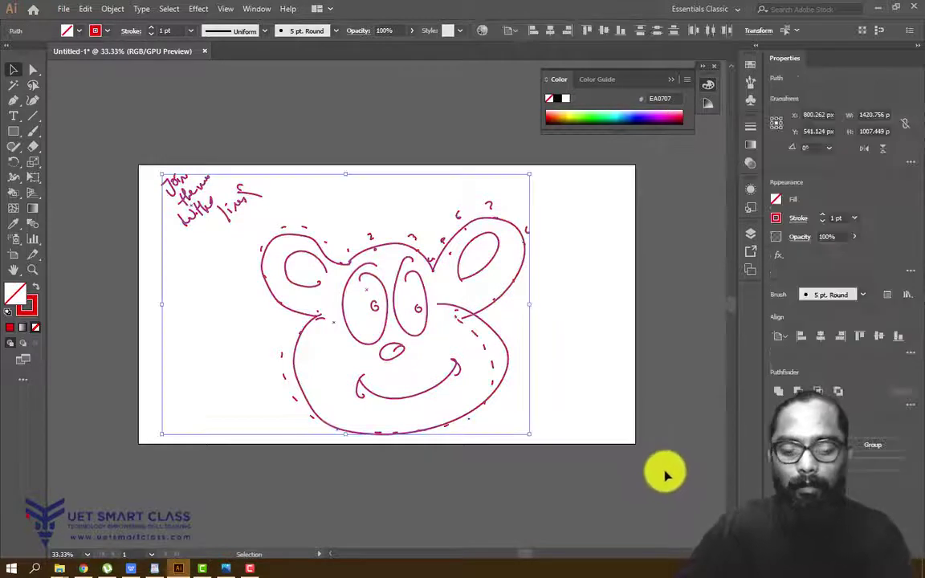
key(Delete)
key(ctrl+plus)
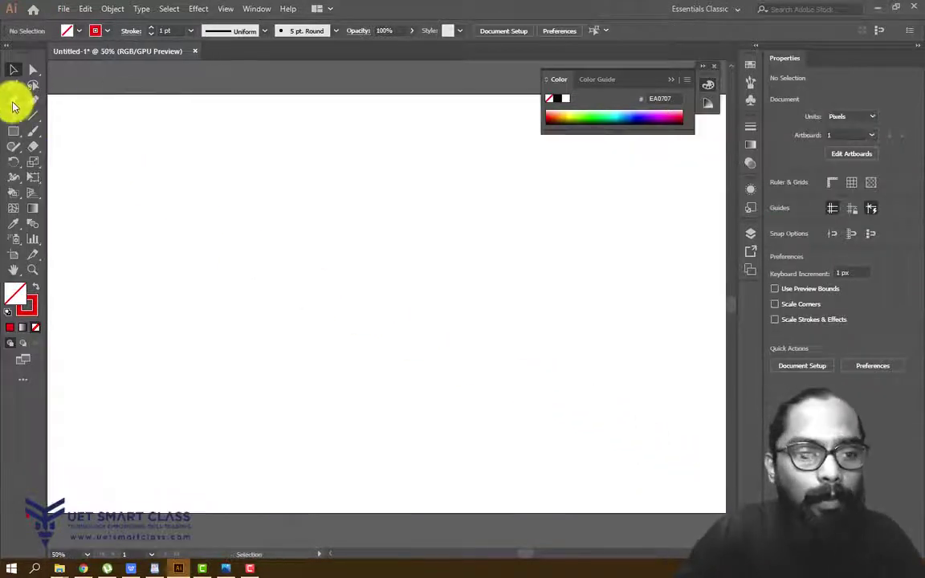
Step: Draw a winding path of smooth curves with the Pen tool, snaking down from the artboard's upper centre to its middle
click(13, 100)
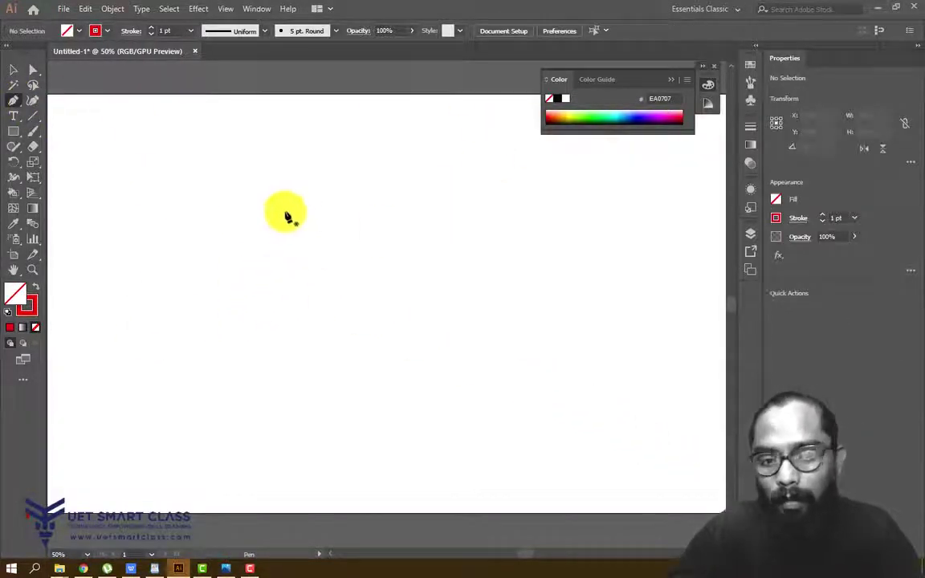
click(378, 185)
drag(502, 205, 489, 259)
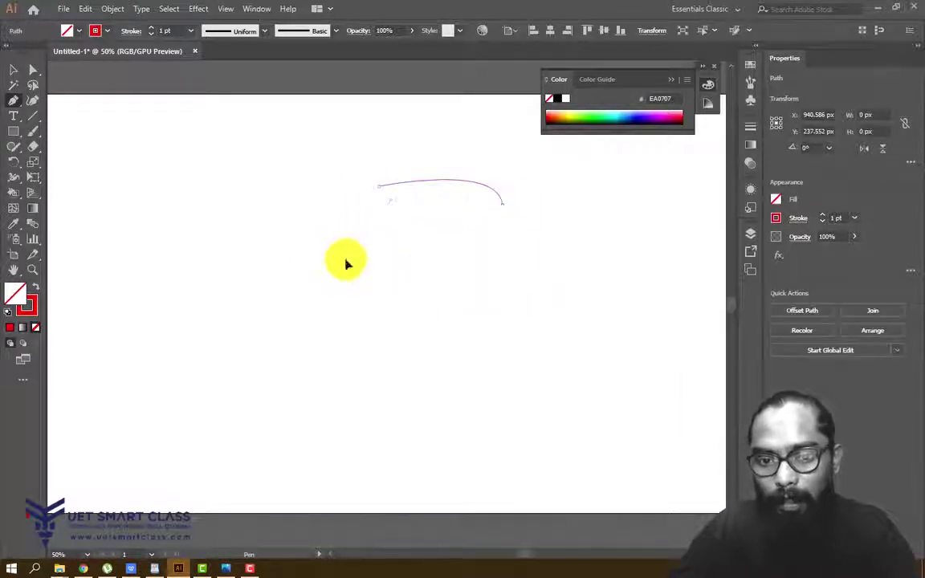
drag(359, 247, 336, 289)
drag(563, 277, 551, 327)
drag(349, 353, 418, 384)
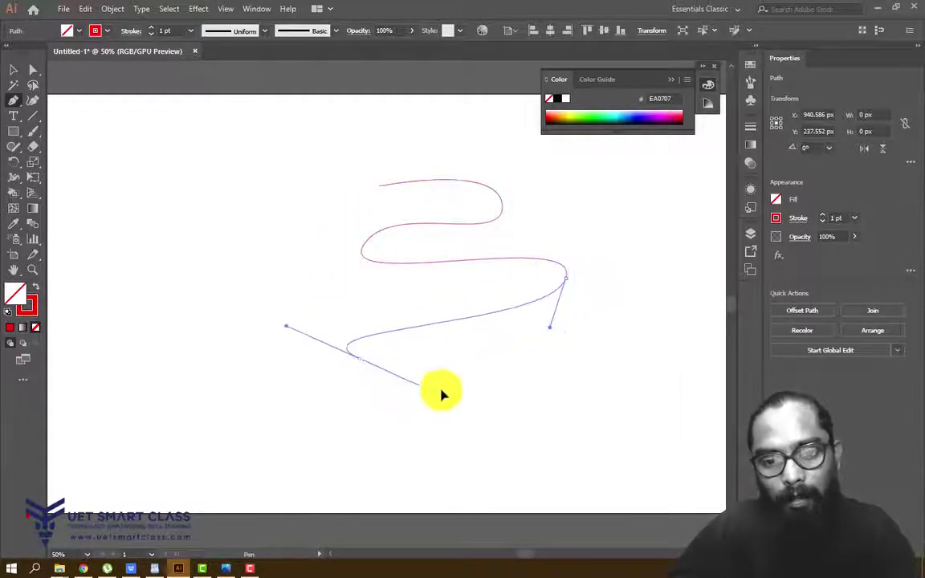
Step: Continue the curved path around the bottom and back up the left side, closing it at its starting anchor point
drag(600, 391, 517, 429)
drag(330, 402, 388, 383)
drag(304, 367, 177, 357)
drag(280, 272, 396, 278)
drag(314, 229, 240, 222)
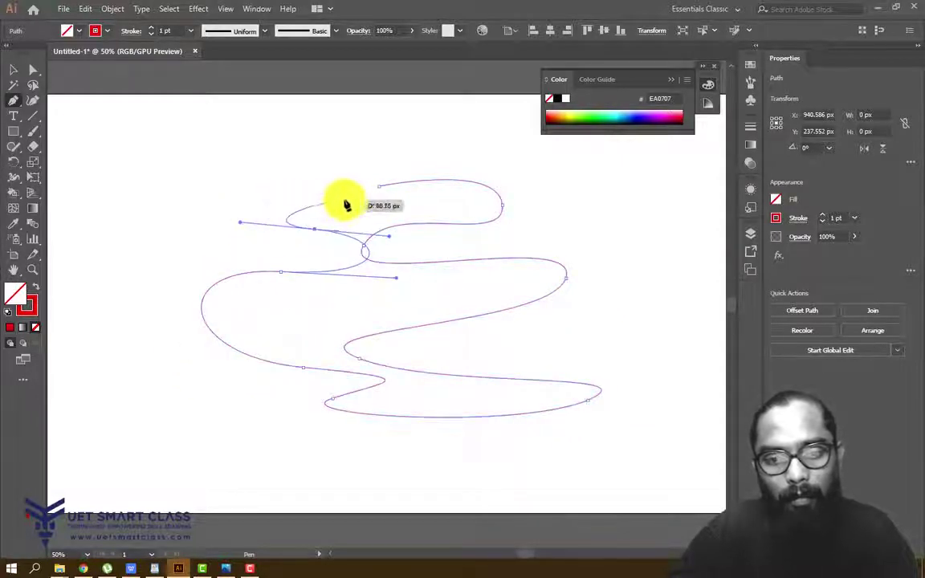
mouse_move(379, 188)
mouse_down()
mouse_move(423, 191)
mouse_move(377, 190)
mouse_up()
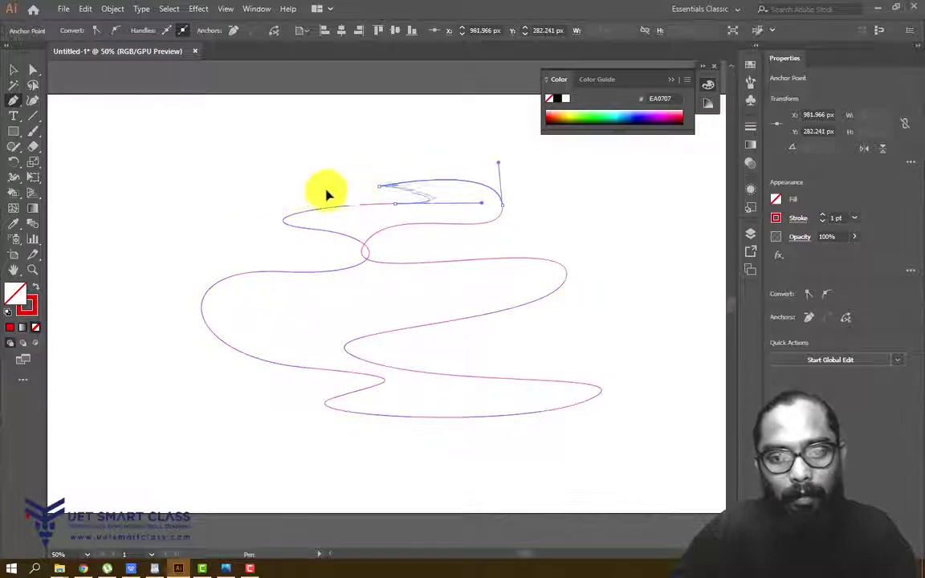
Step: Swap the shape's fill and stroke to give it a solid red fill without a stroke, and deselect it
click(35, 287)
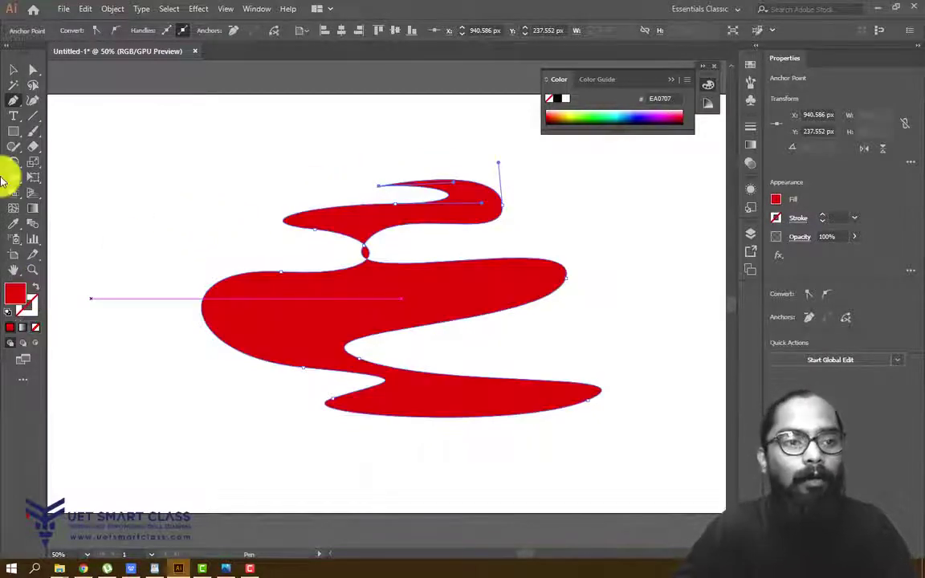
click(12, 71)
click(599, 289)
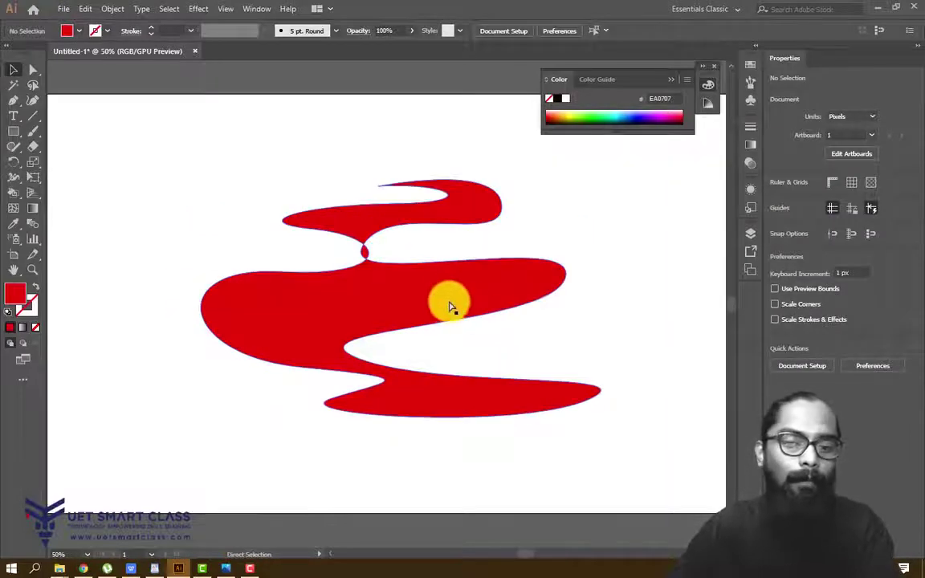
Step: Delete the red wavy shape and activate the Pen tool for a new path
click(450, 305)
key(Delete)
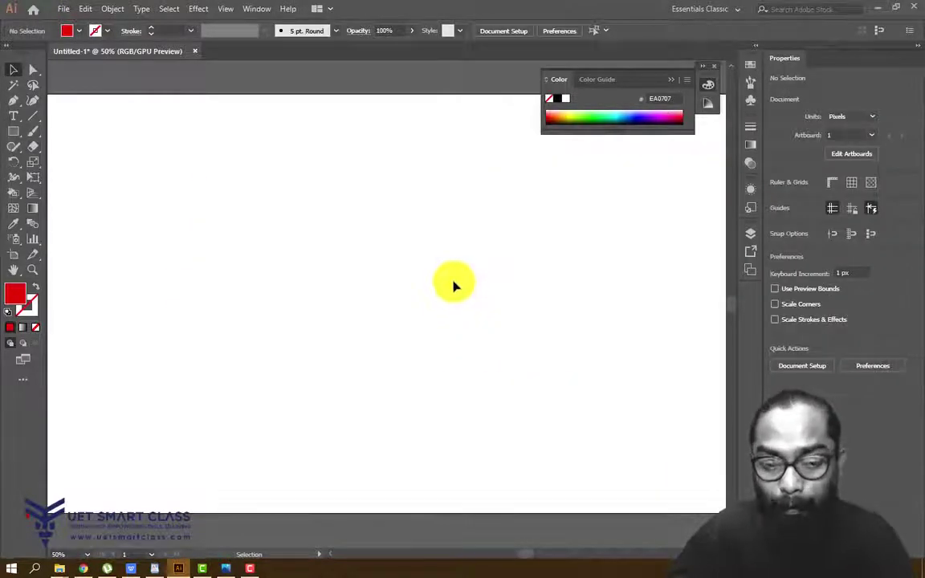
key(ctrl+equal)
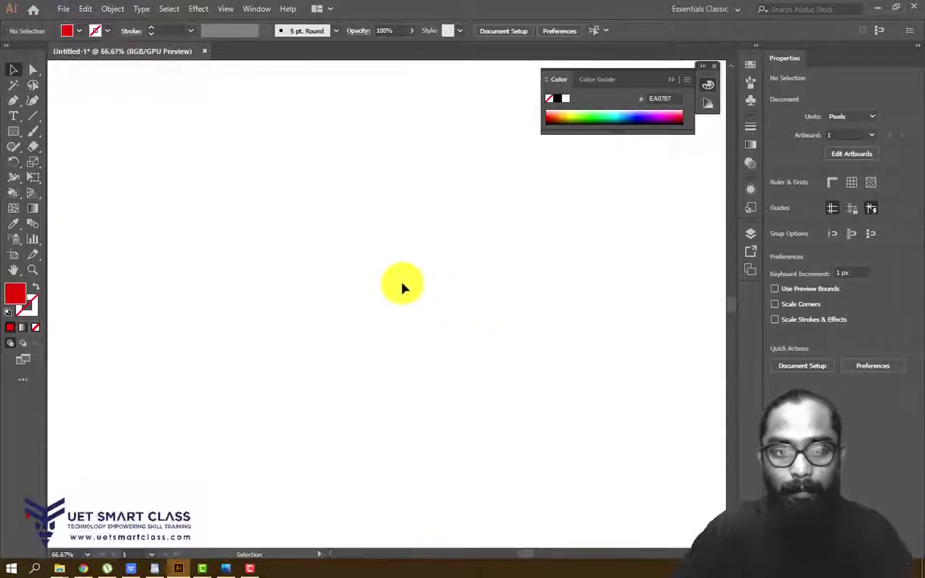
click(12, 103)
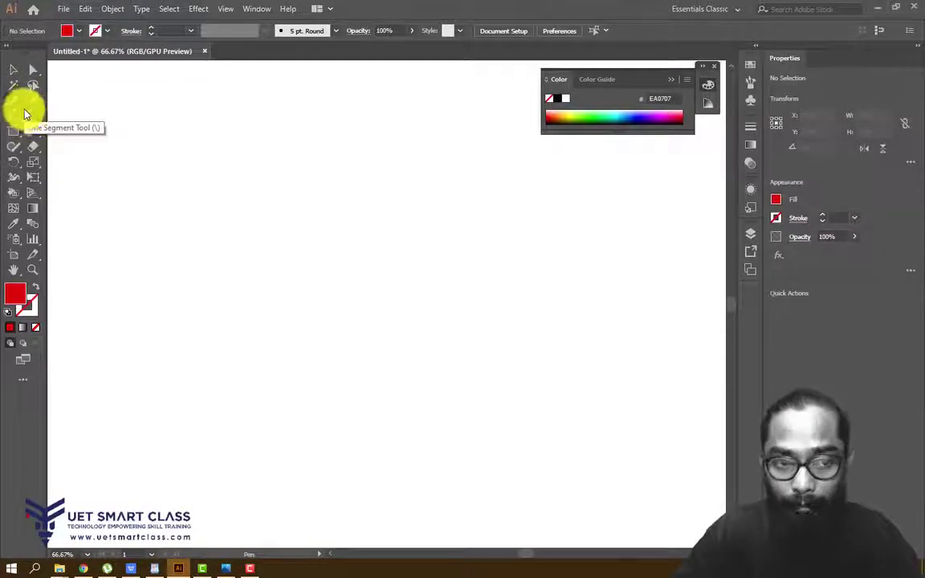
Step: Draw the lower edge of a wavy red ribbon with smooth Pen tool curves, ending at its upper-right tip
click(419, 186)
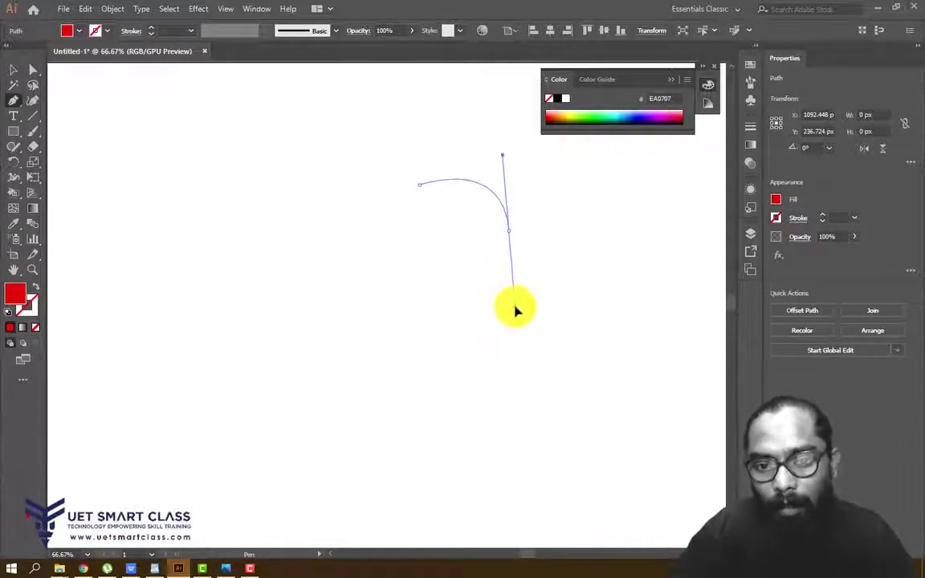
drag(518, 305, 516, 306)
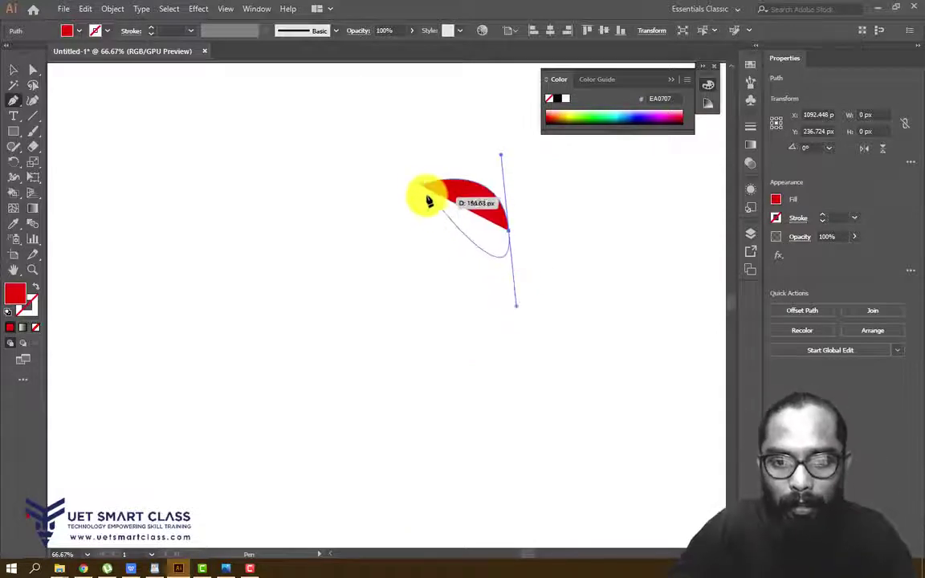
drag(420, 186, 602, 203)
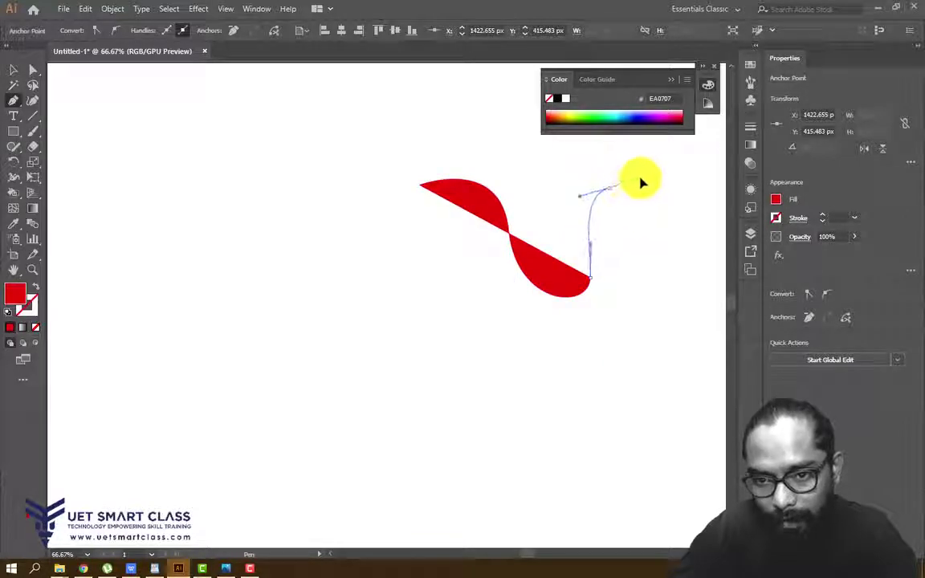
drag(673, 174, 675, 173)
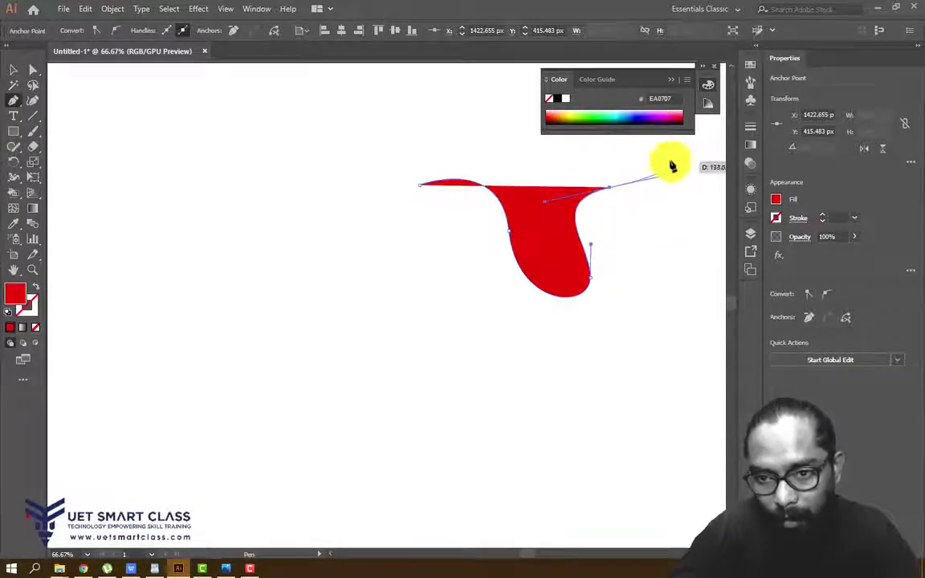
drag(617, 187, 604, 259)
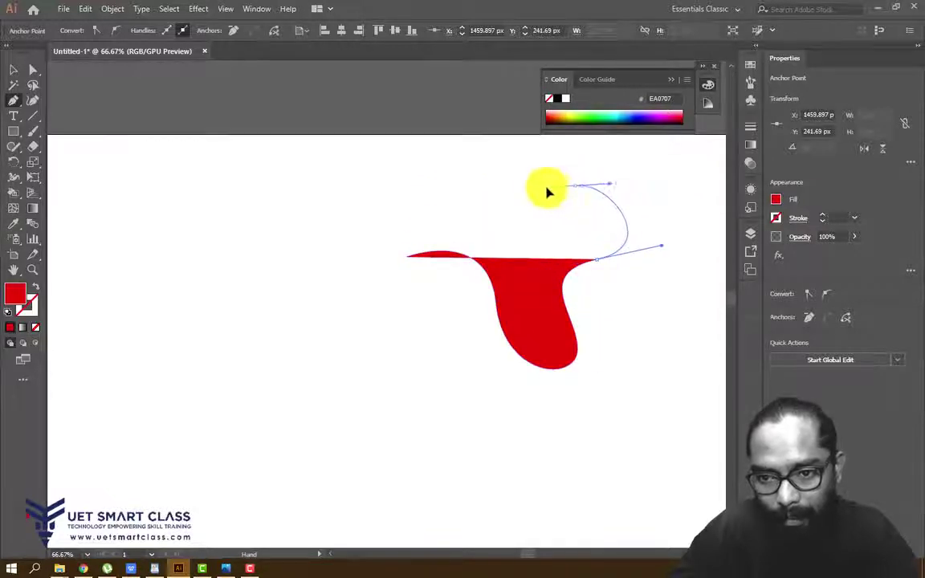
drag(515, 184, 540, 227)
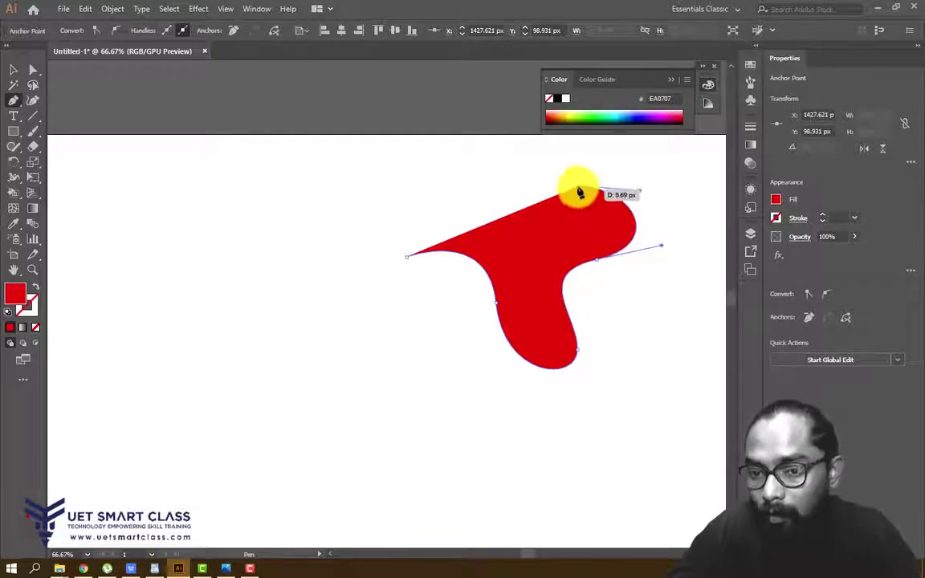
Step: Trace the ribbon's inner edge back to the starting point, closing it as a tapered shape, and deselect it
drag(580, 193, 600, 251)
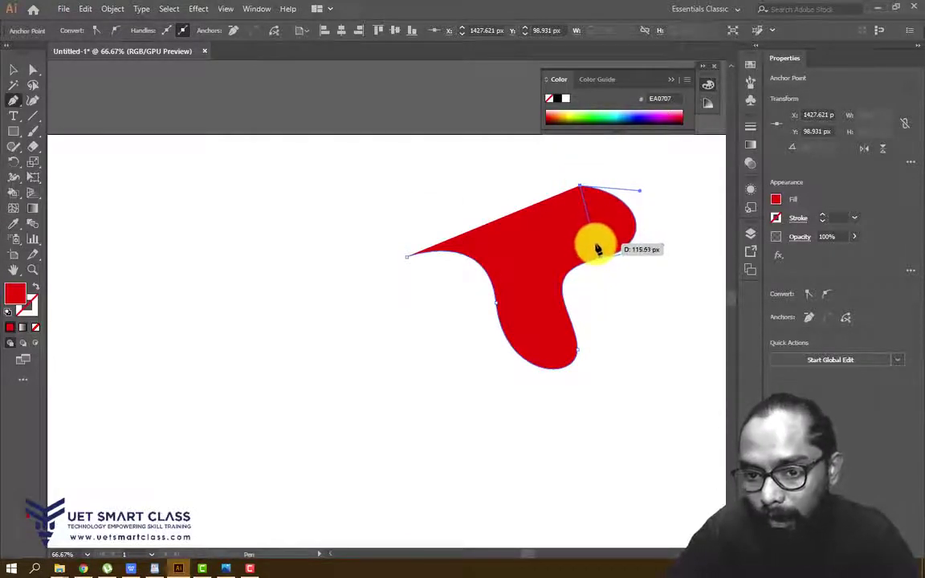
drag(546, 257, 369, 287)
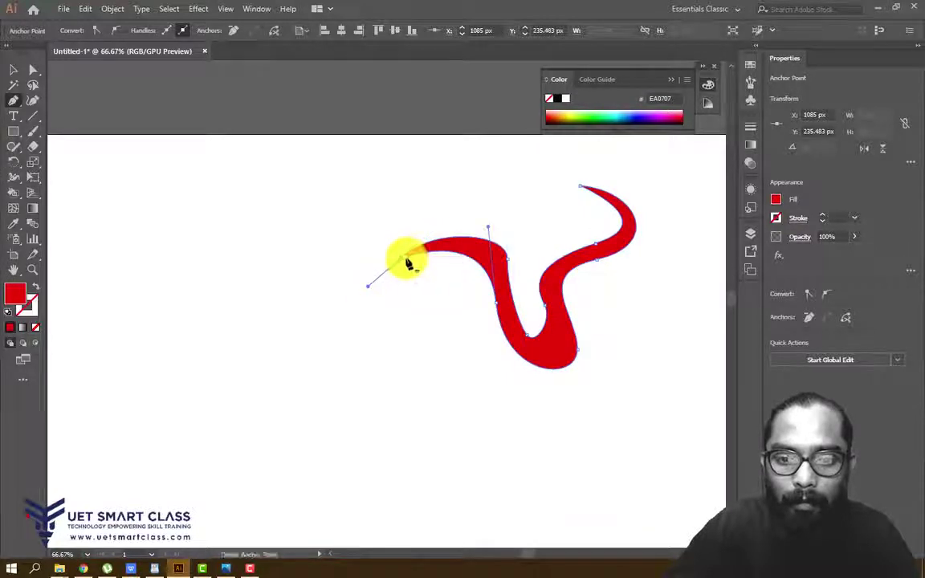
click(13, 70)
click(673, 405)
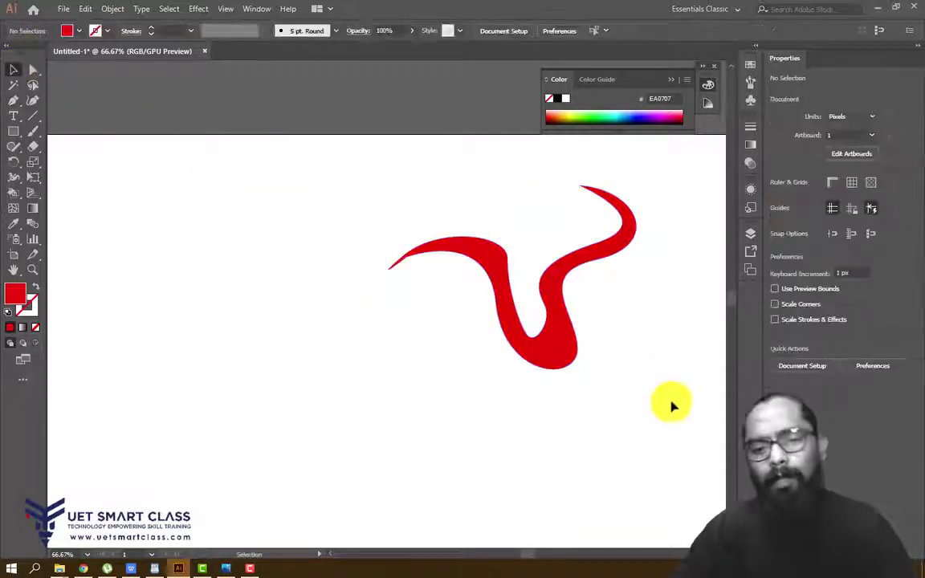
Step: Delete the red wavy ribbon from the artboard
key(ctrl+z)
key(ctrl+shift+z)
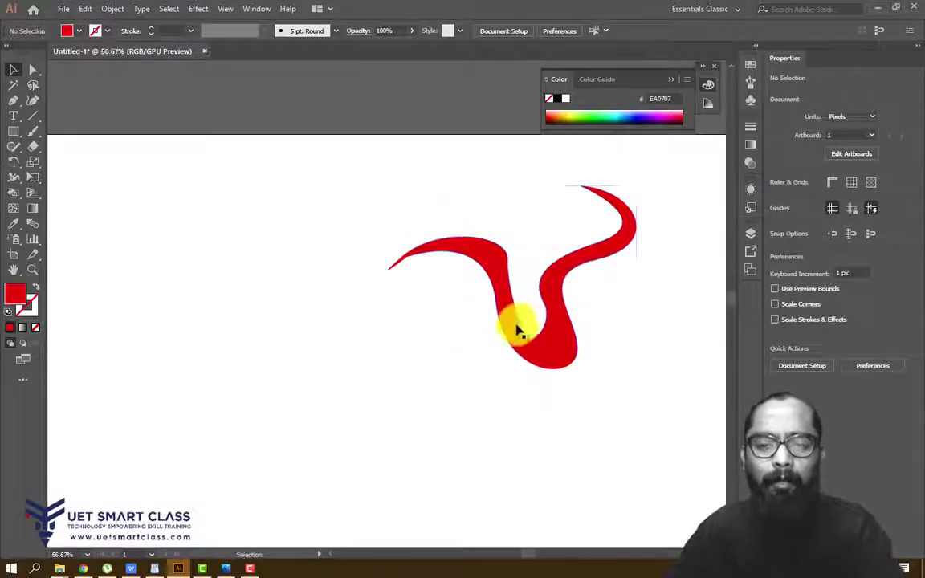
click(518, 330)
key(Delete)
Step: Draw a closed red heart about 404 by 265 px with Pen tool curves and a corner at its lower tip, and deselect it
key(p)
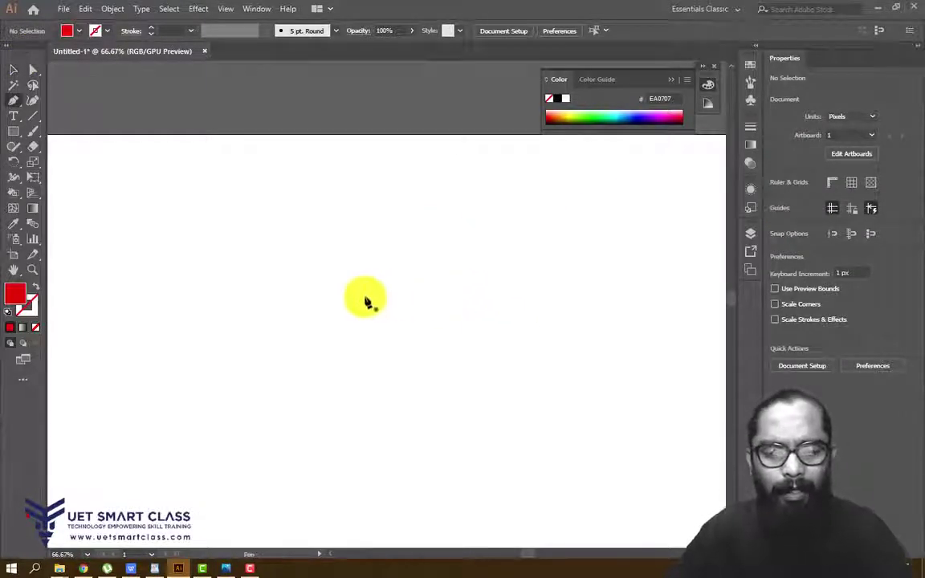
click(384, 277)
drag(454, 253, 502, 269)
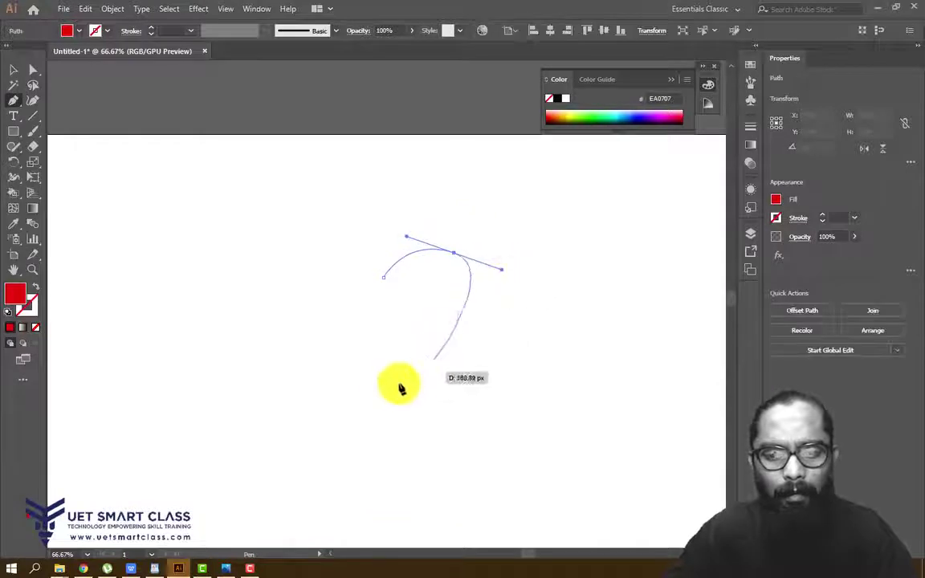
drag(361, 384, 358, 428)
click(359, 385)
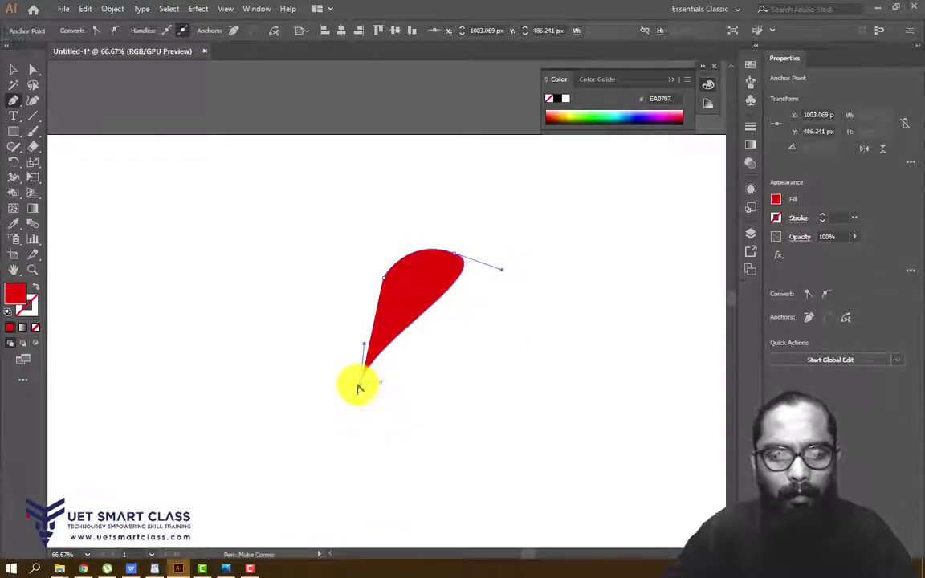
drag(257, 281, 289, 232)
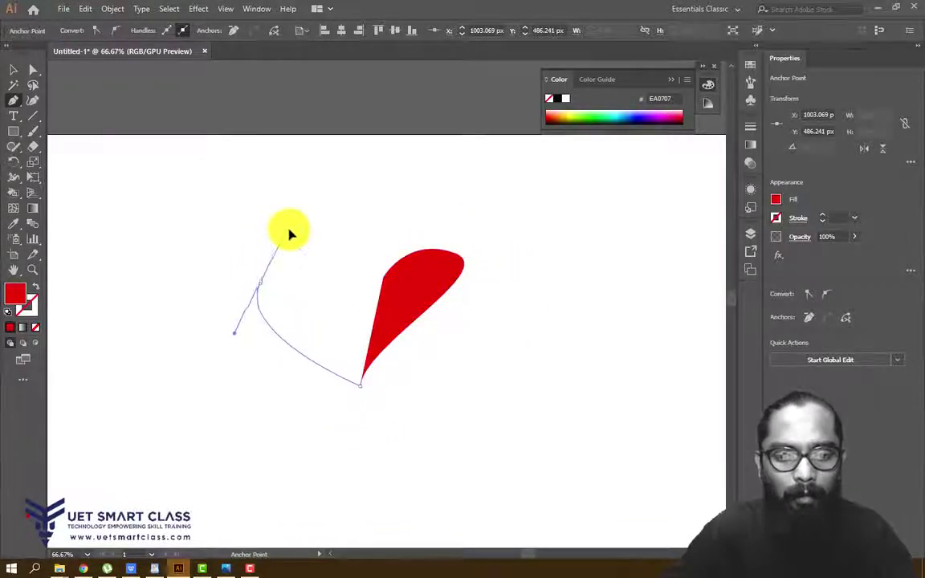
drag(384, 277, 407, 295)
click(13, 70)
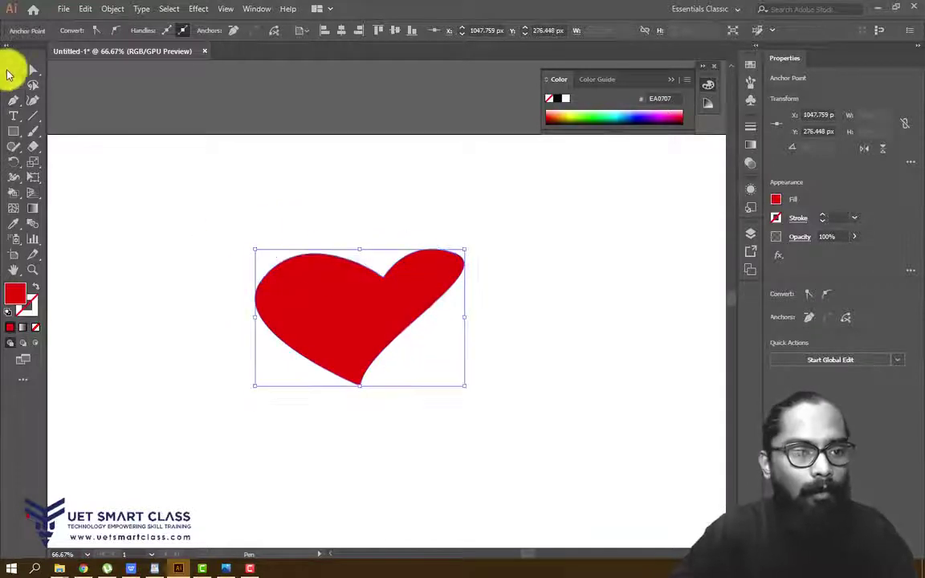
click(117, 125)
Step: Draw a curved highlight along the heart's left edge and fill it with the white sampled from the artboard
key(p)
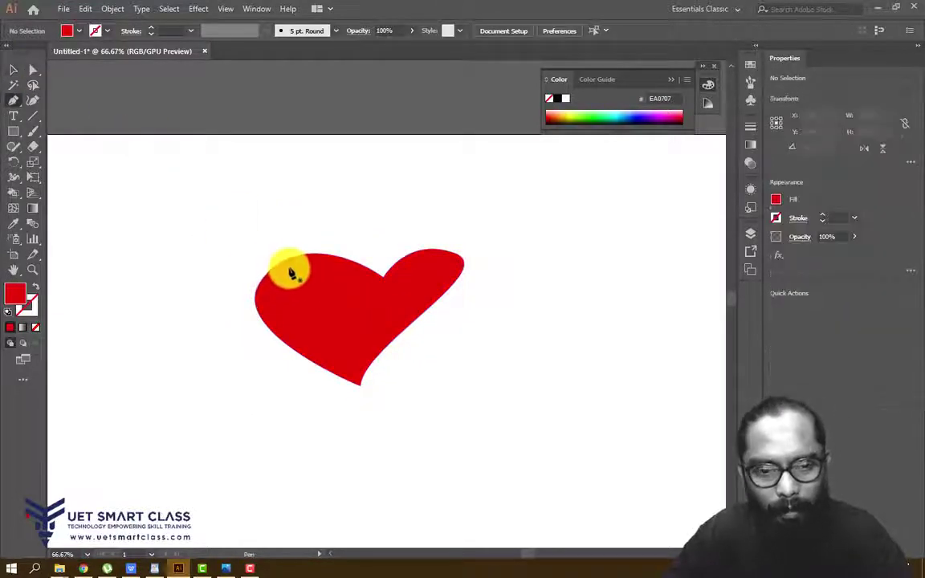
mouse_move(290, 274)
mouse_down()
mouse_move(269, 295)
mouse_move(296, 343)
mouse_move(329, 347)
mouse_move(276, 301)
mouse_move(290, 270)
mouse_move(275, 269)
mouse_up()
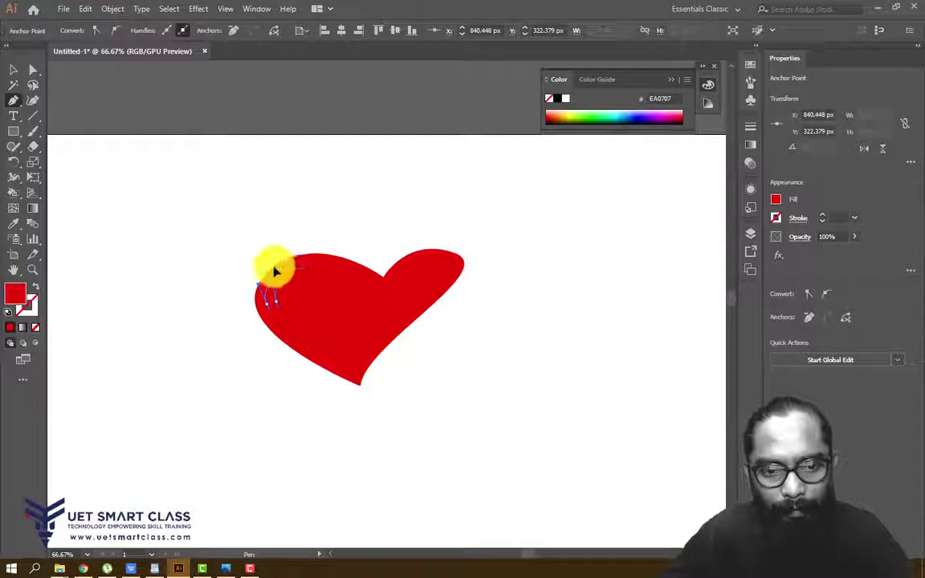
key(i)
click(315, 198)
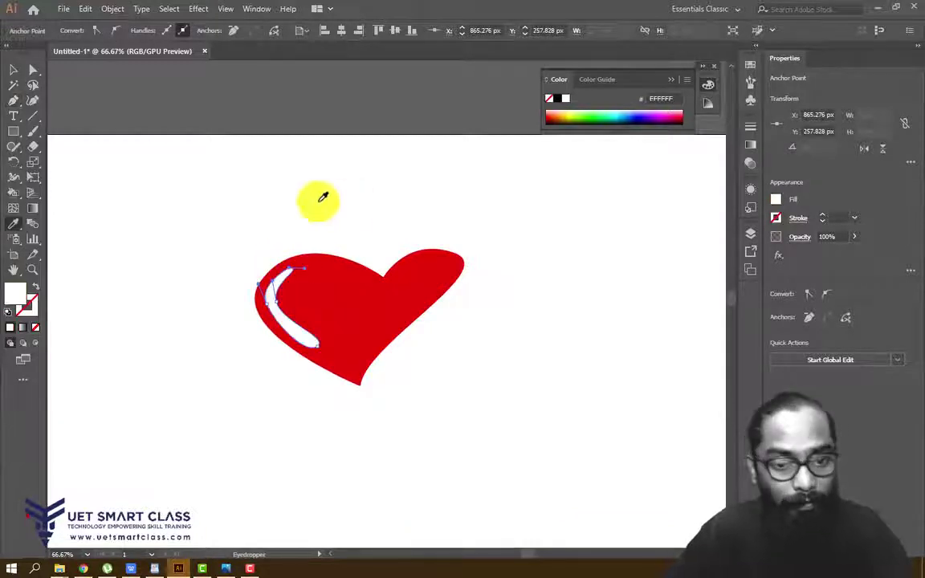
click(13, 71)
click(231, 234)
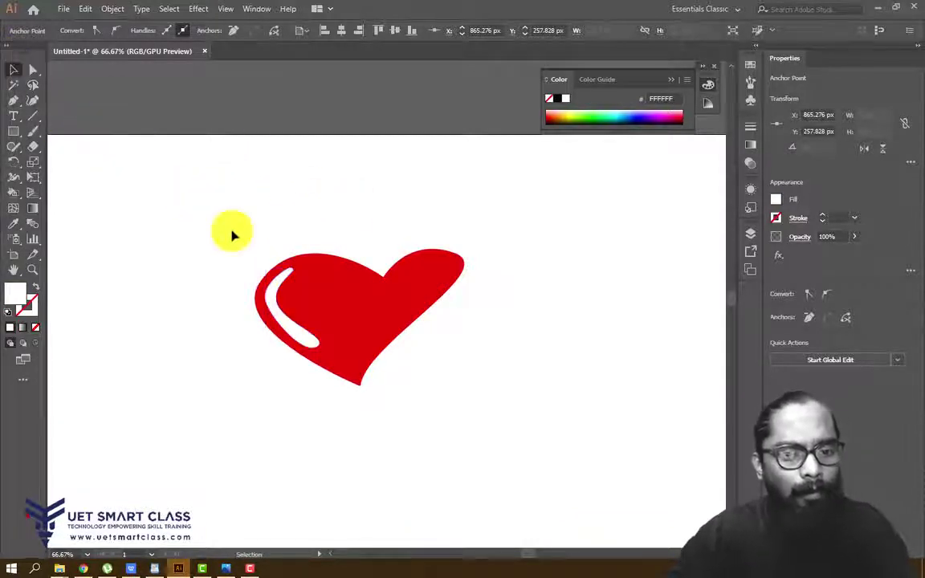
Step: Paint a small white dot above the heart's highlight with the 5 pt. Round brush, using a white stroke and no fill
key(b)
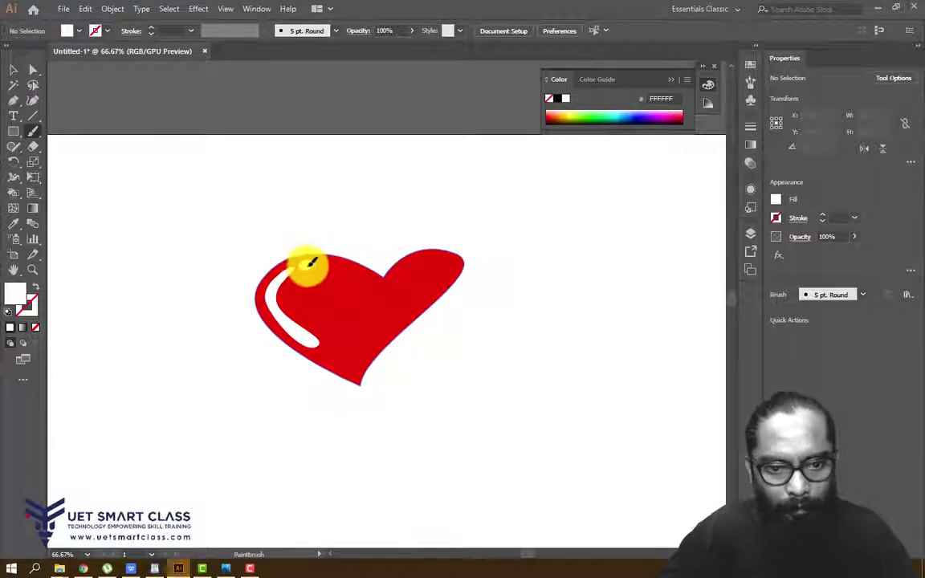
key(shift+x)
drag(306, 265, 307, 267)
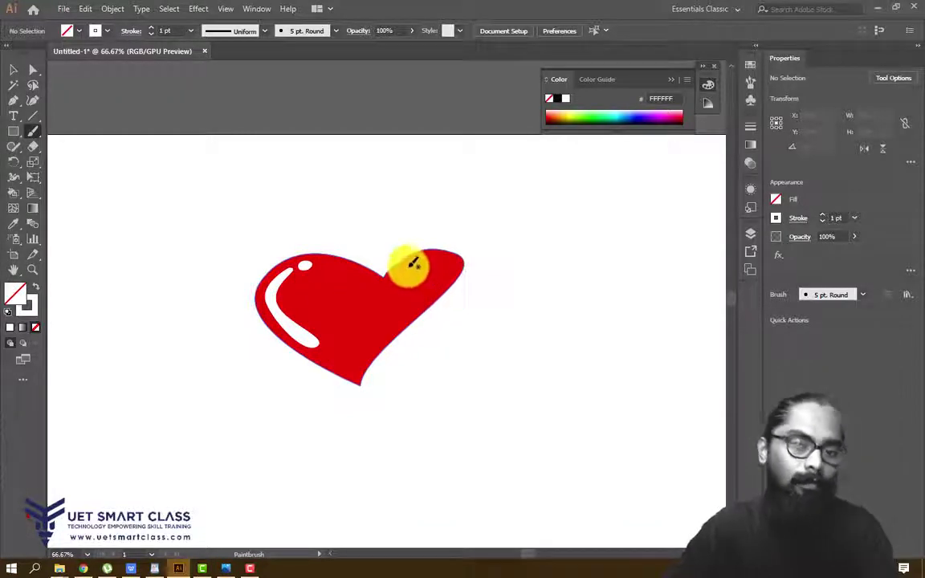
Step: Select the whole heart with its highlight and dot and delete it
key(ctrl+minus)
key(ctrl+minus)
key(ctrl+plus)
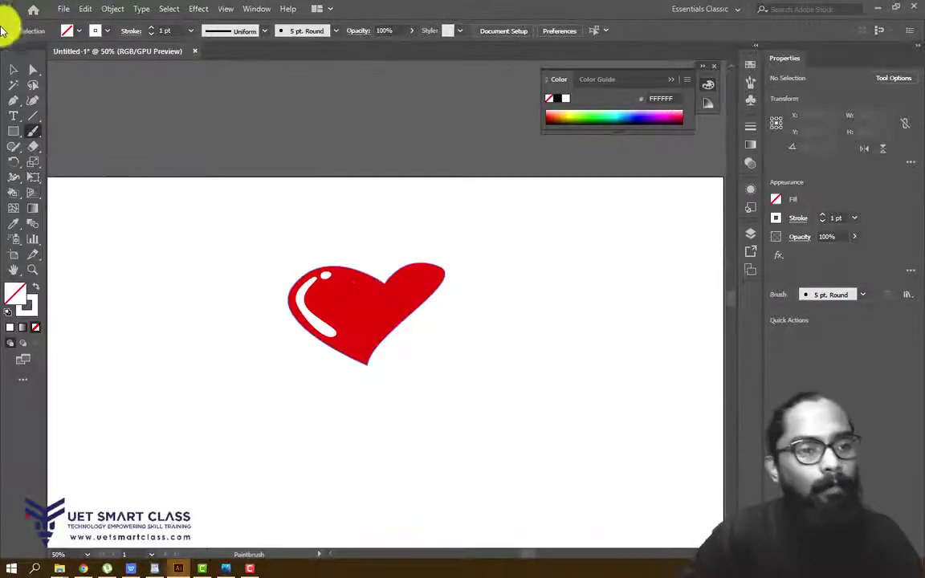
click(15, 71)
drag(221, 434, 522, 194)
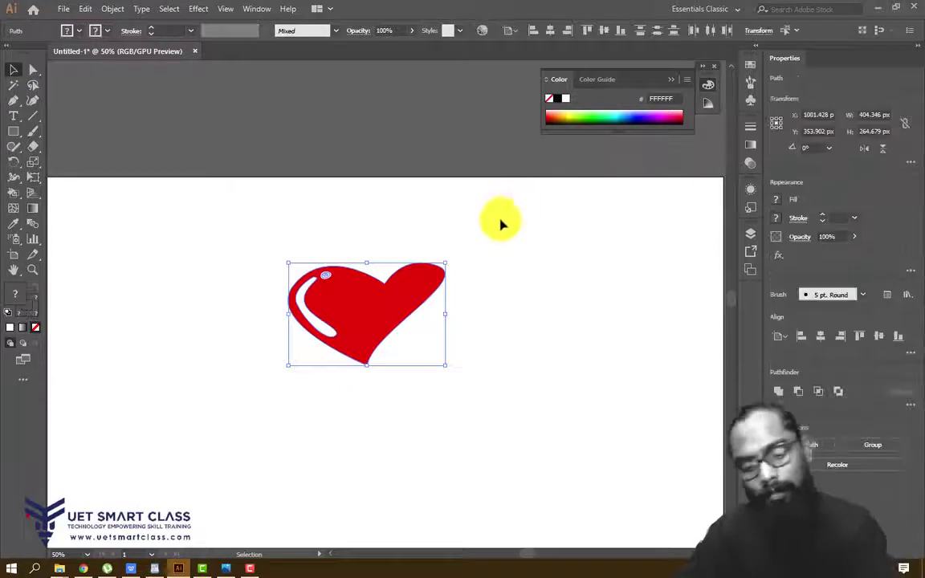
key(Delete)
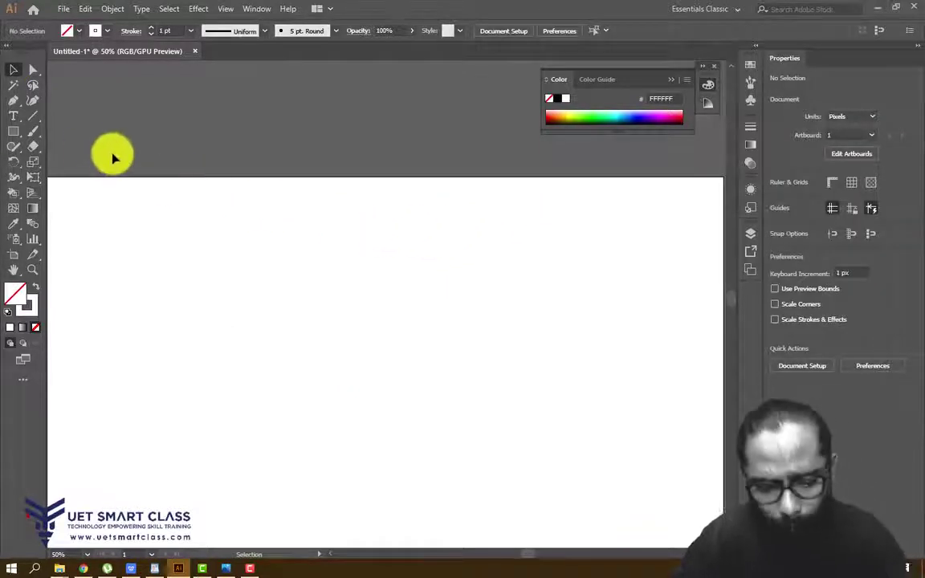
Step: Draw a closed straight-edged four-sided shape about 257 by 164 px with the Pen tool
key(ctrl+plus)
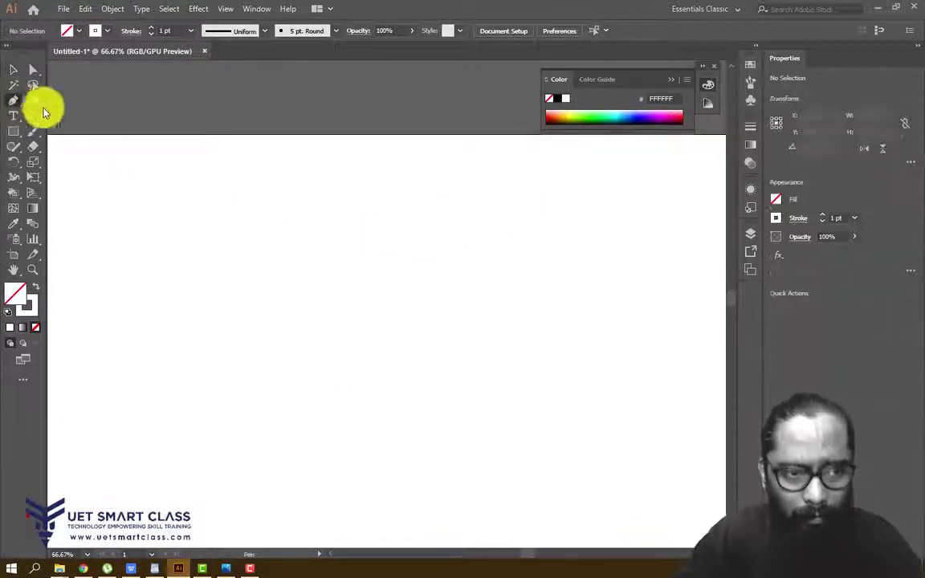
click(15, 101)
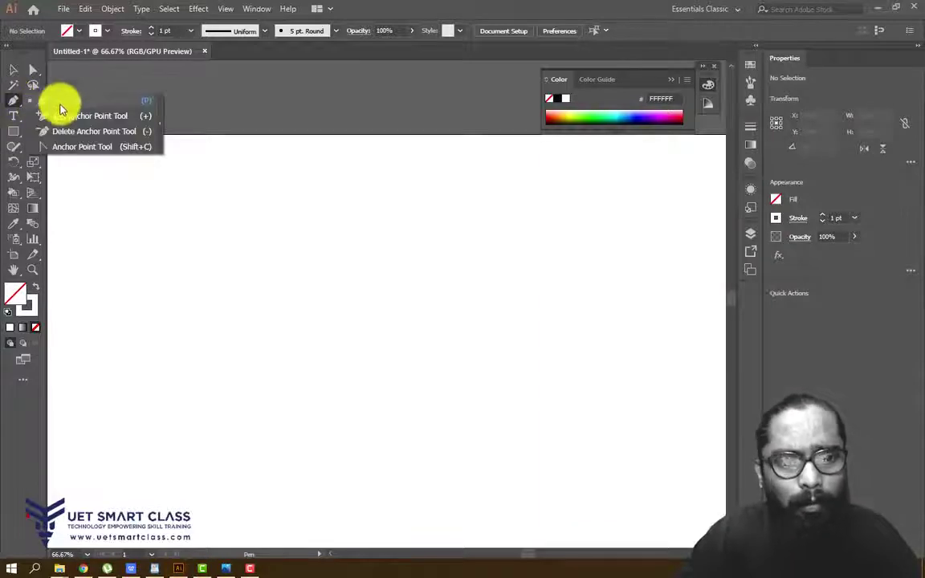
click(331, 235)
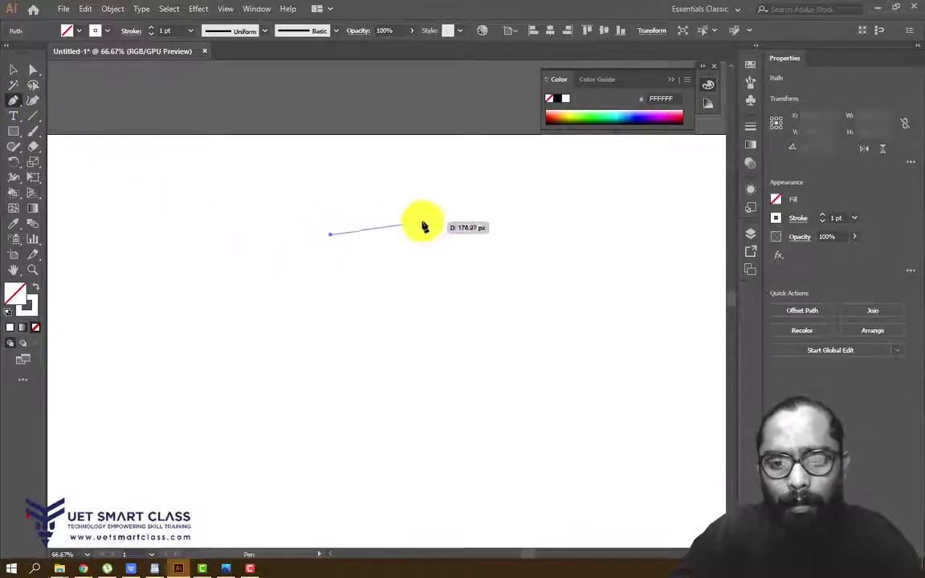
drag(422, 220, 448, 271)
key(ctrl+z)
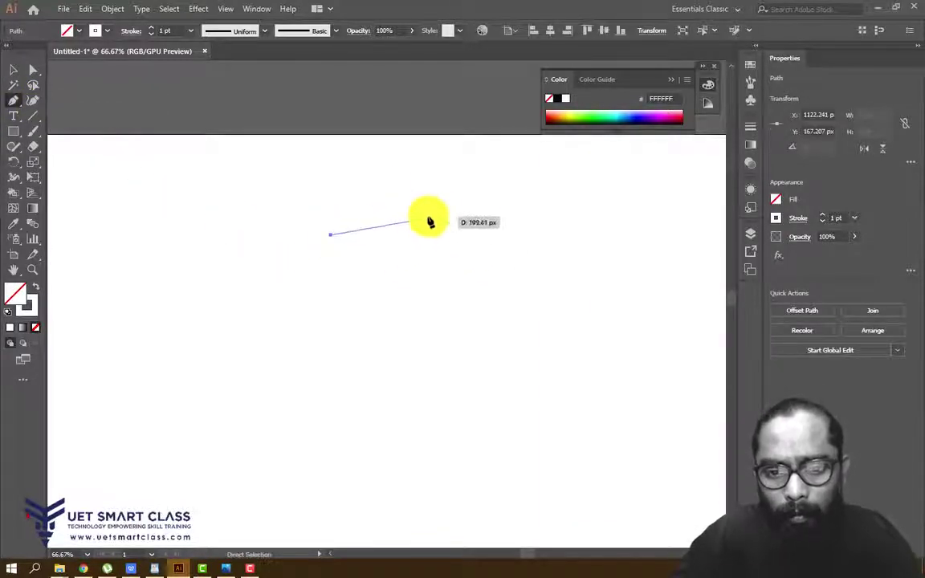
click(459, 234)
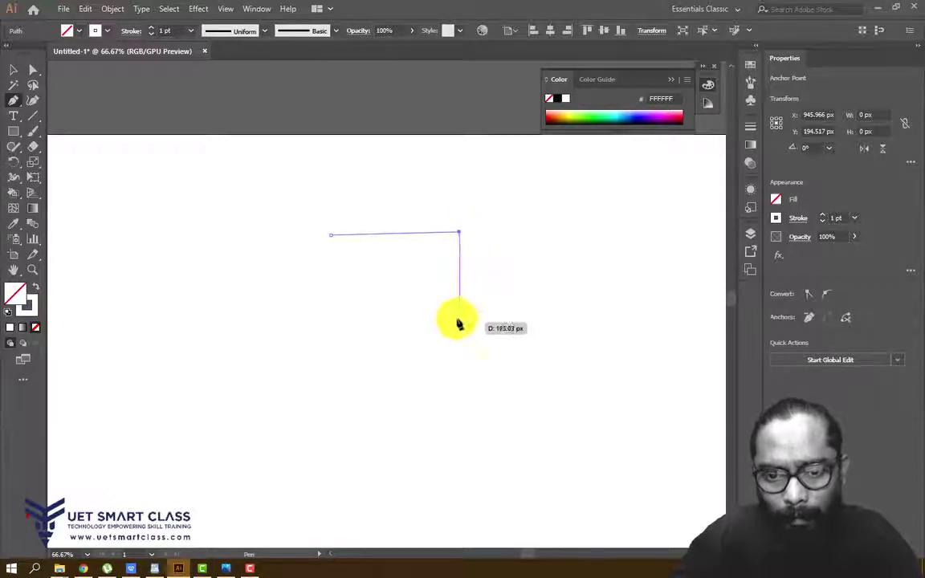
click(459, 316)
click(326, 316)
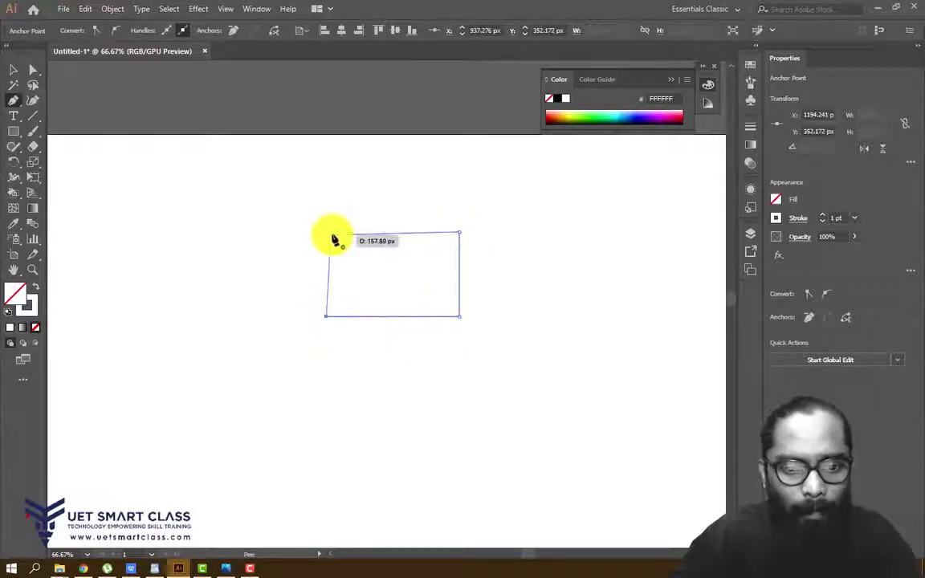
click(329, 236)
Step: Fill the four-sided shape with bright red, remove its stroke, and reselect it
double_click(20, 294)
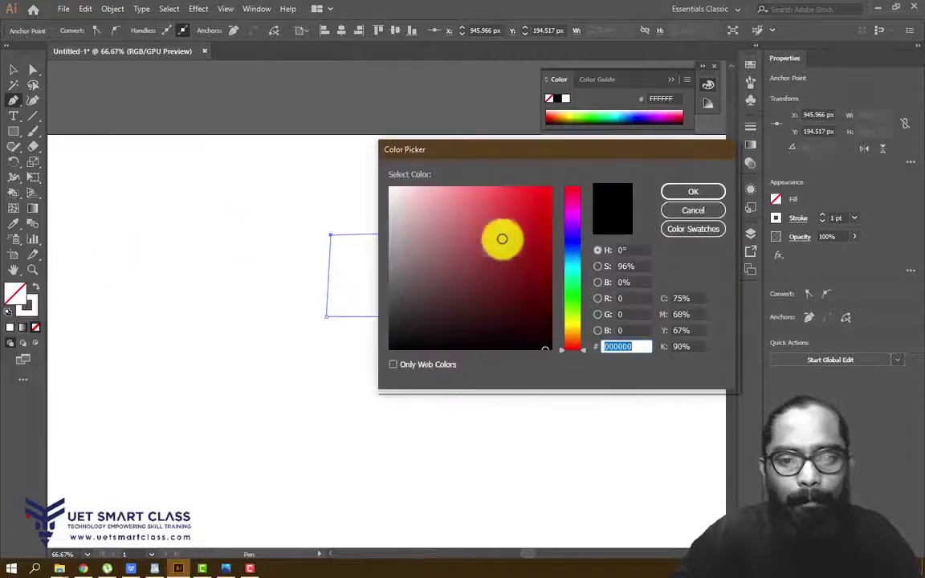
click(549, 189)
click(681, 190)
click(35, 327)
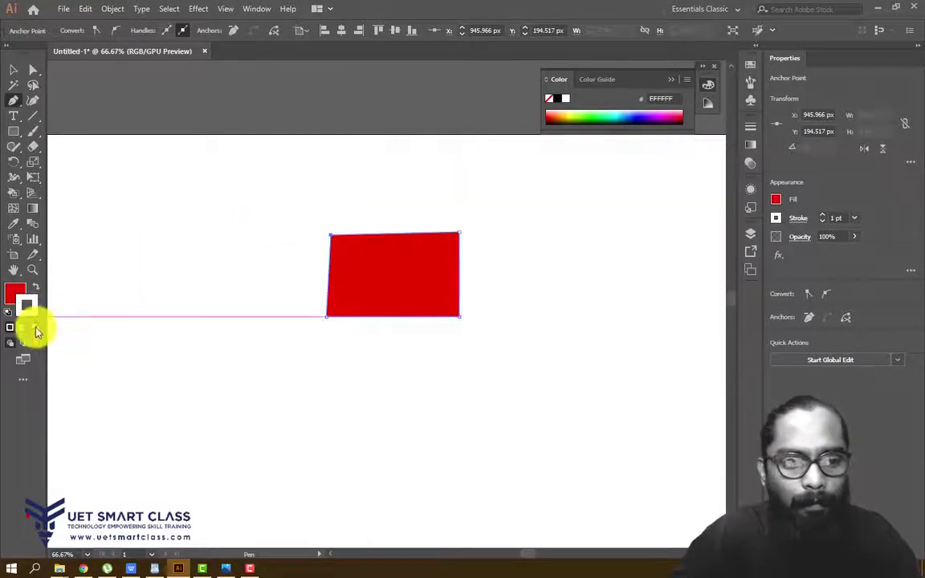
click(12, 70)
click(325, 211)
click(380, 274)
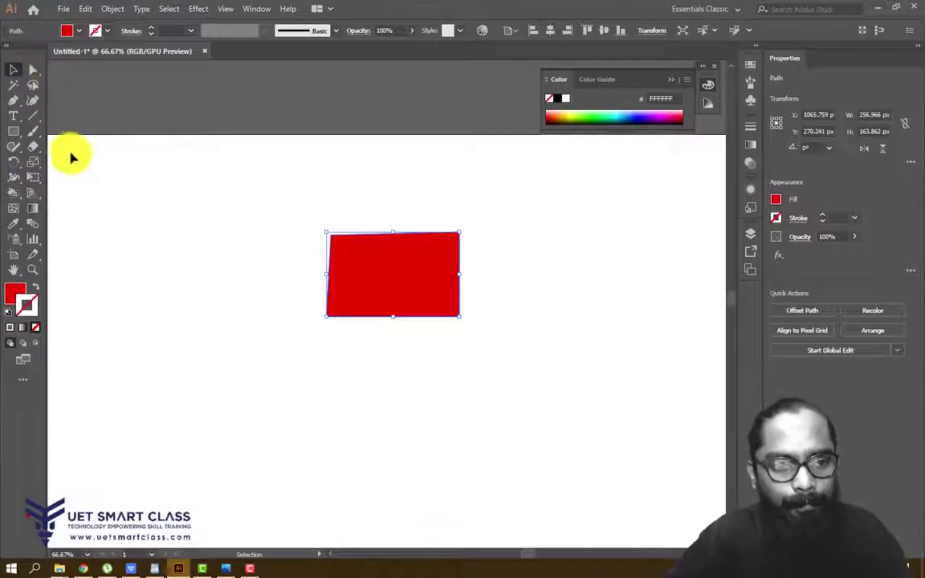
drag(18, 102, 65, 102)
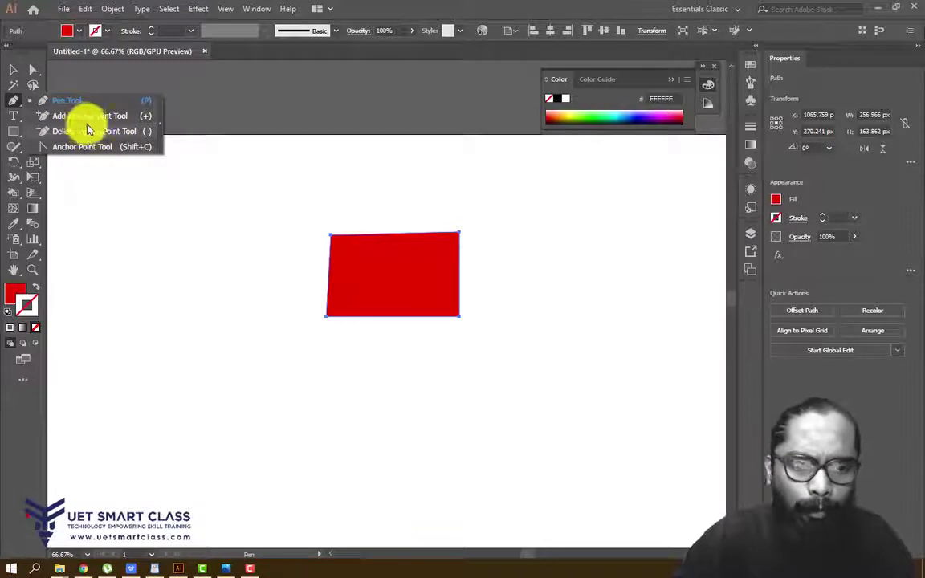
click(16, 74)
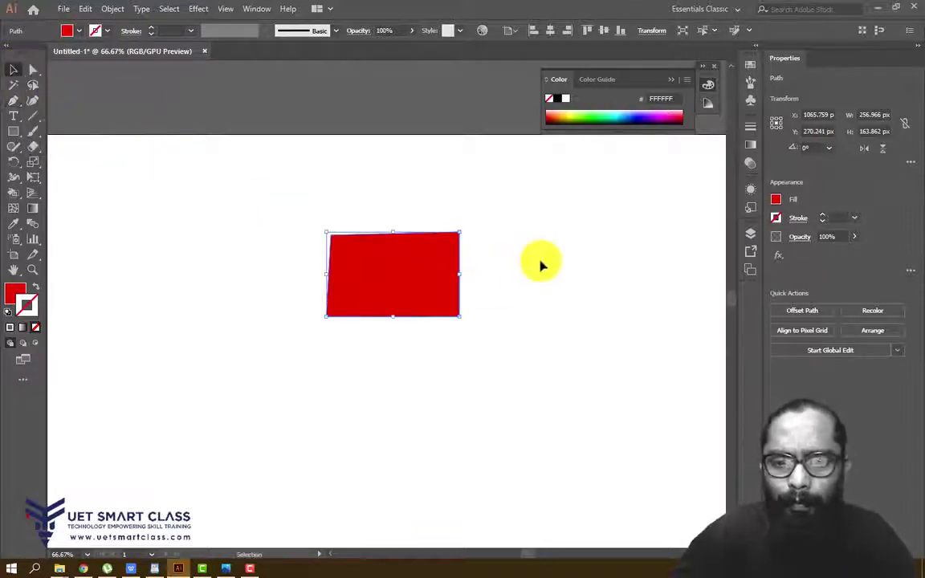
Step: Try to outline a triangular roof above the red four-sided shape with the Paintbrush, and undo it
click(502, 257)
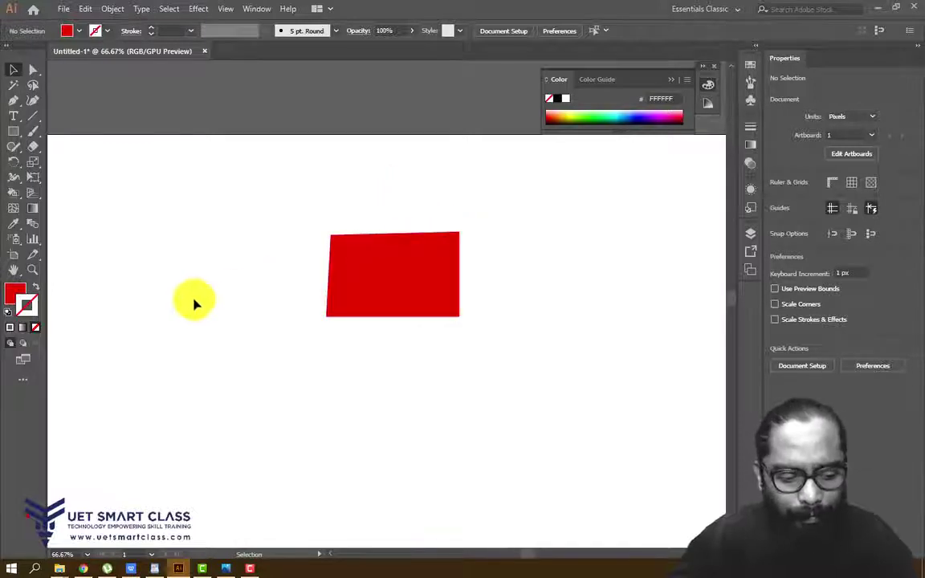
key(b)
mouse_move(328, 238)
mouse_down()
mouse_move(412, 187)
mouse_move(460, 237)
mouse_up()
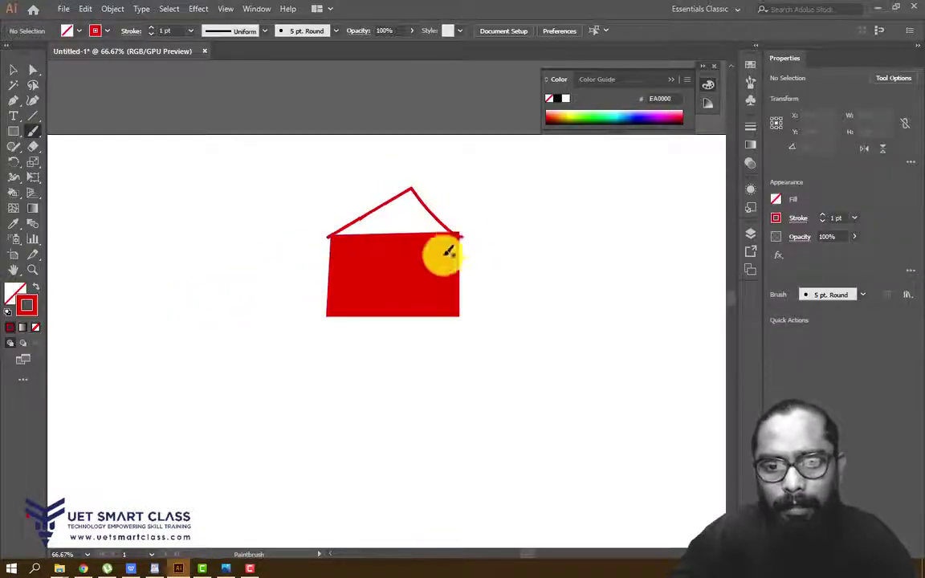
key(ctrl+z)
click(33, 71)
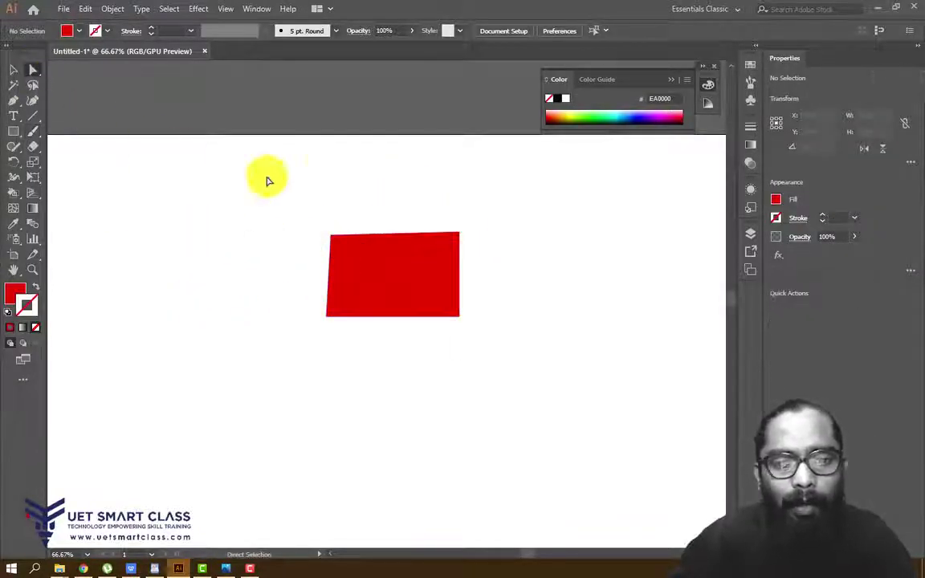
Step: Draw a closed triangle about 248 by 98 px on the upper edge of the red shape with the Pen tool
click(13, 101)
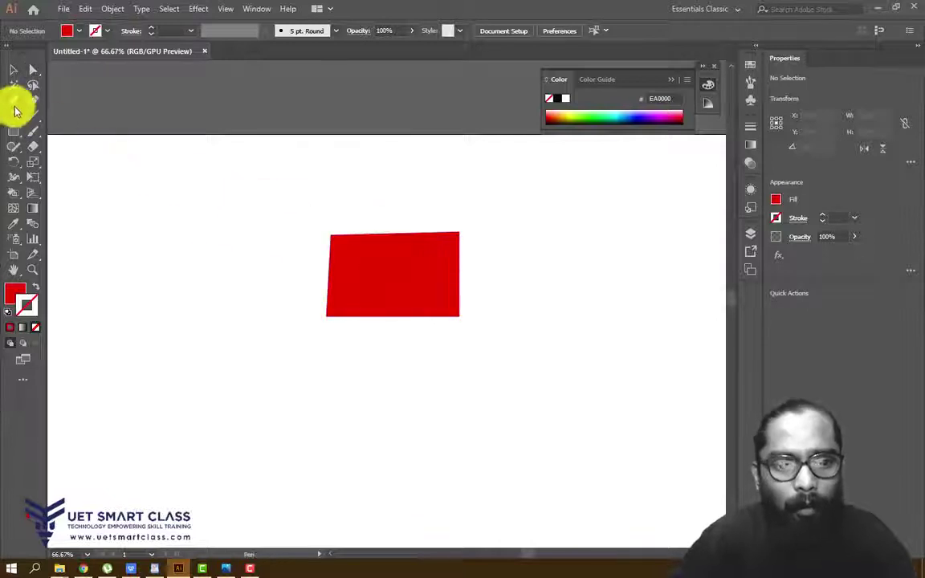
ctrl+click(336, 246)
click(330, 236)
click(395, 185)
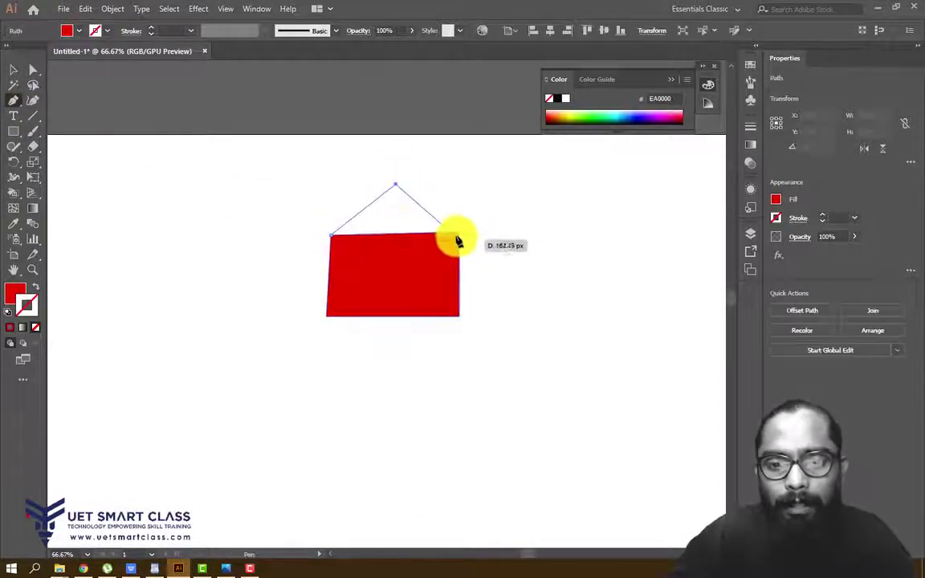
click(459, 235)
click(330, 236)
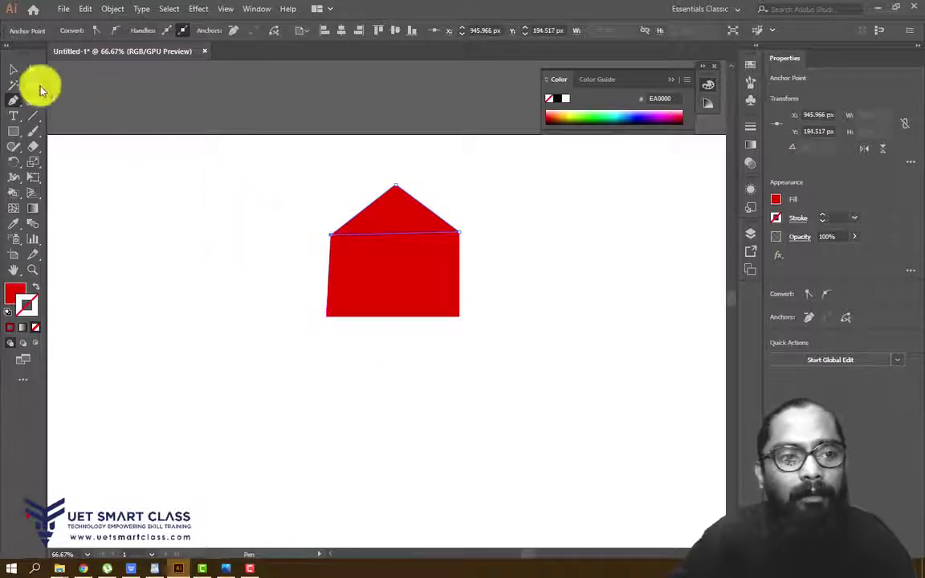
Step: Try moving the triangle away from the red four-sided shape, and delete the triangle
click(13, 71)
drag(413, 207, 468, 157)
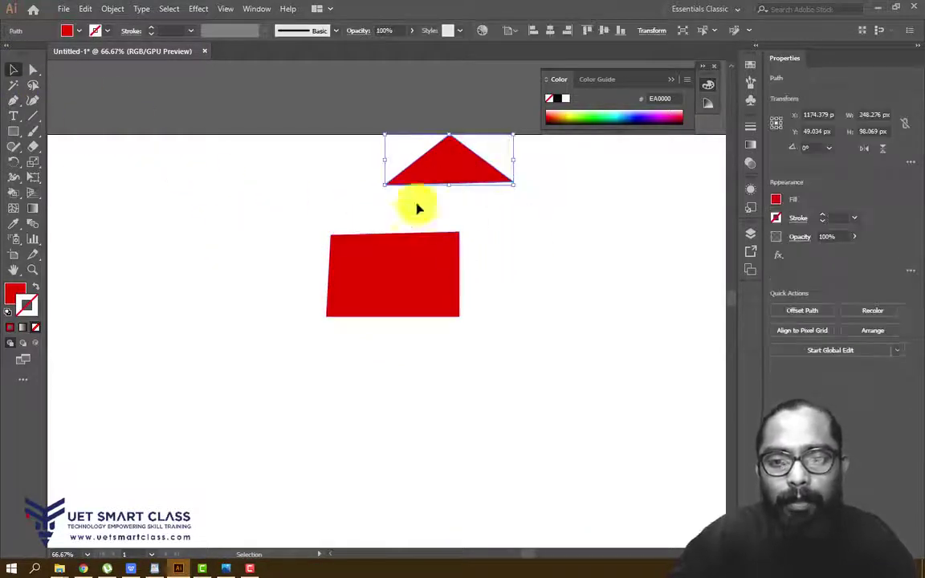
key(ctrl+z)
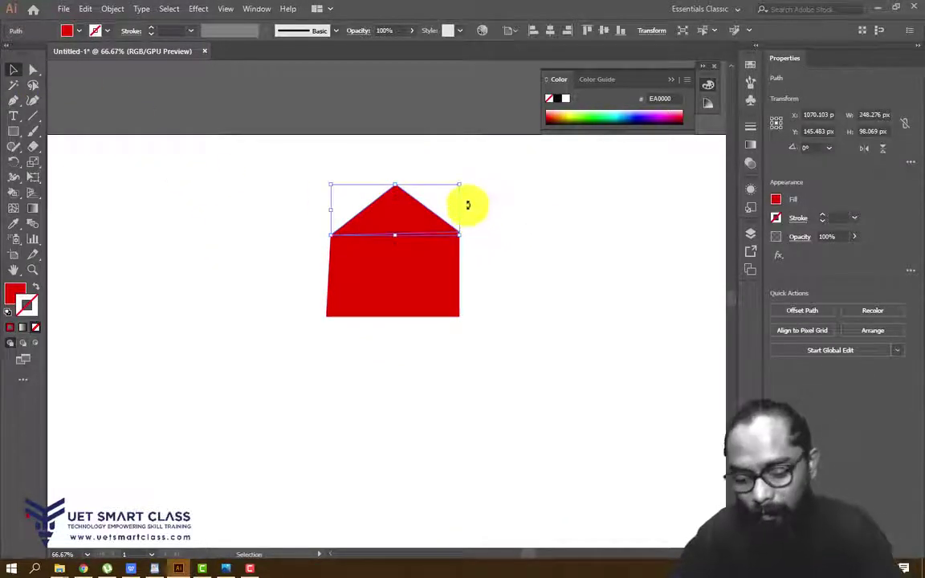
key(Delete)
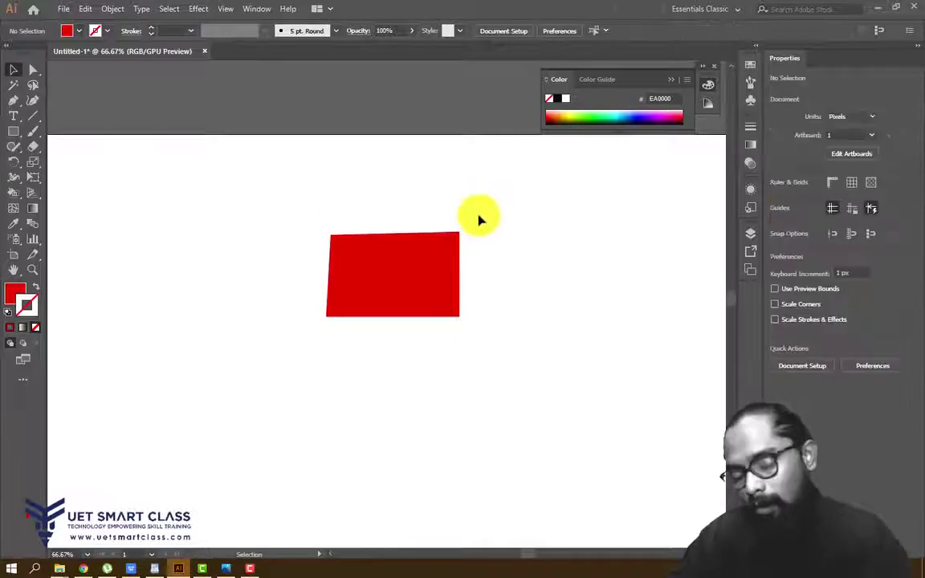
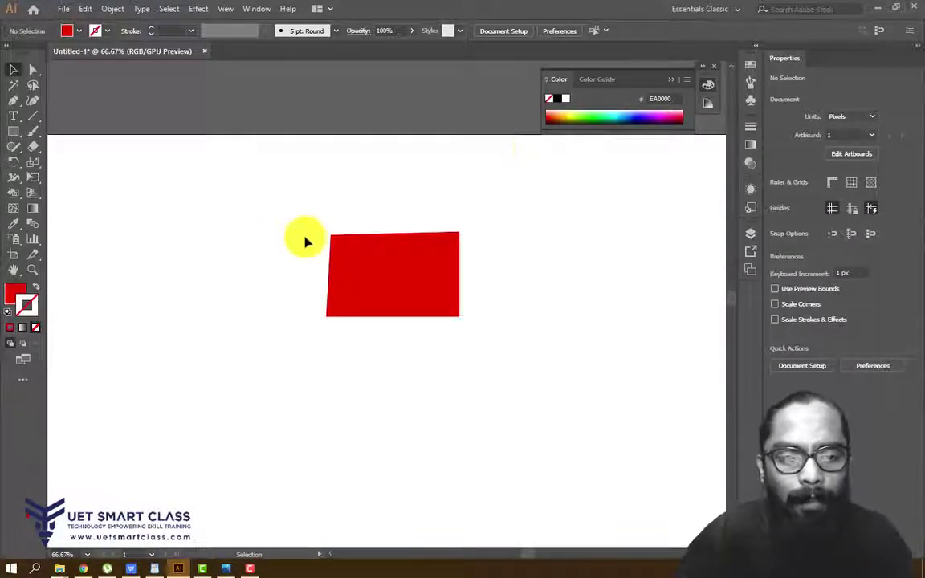
Step: Add an anchor point at the middle of the red shape's upper edge and raise it into a pointed roof
click(387, 305)
click(13, 101)
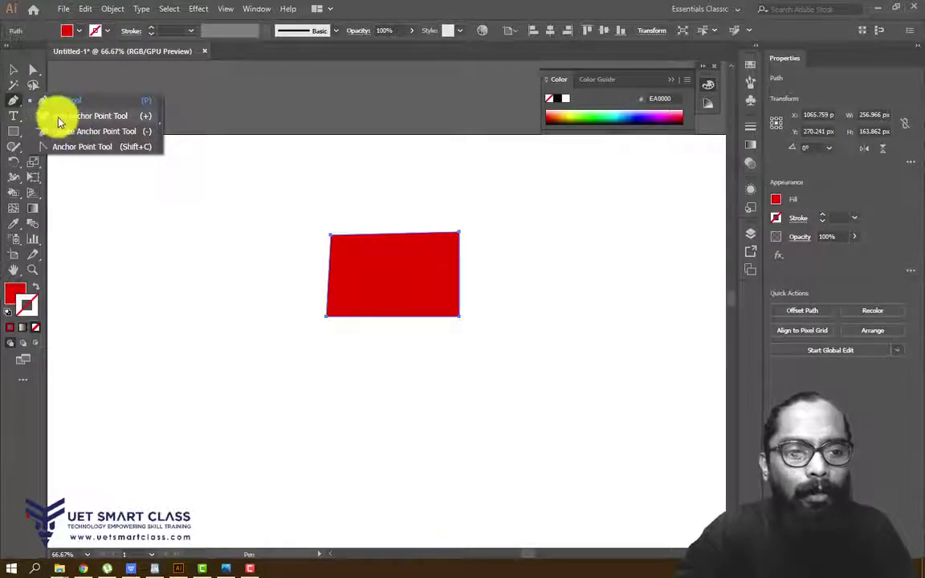
click(57, 117)
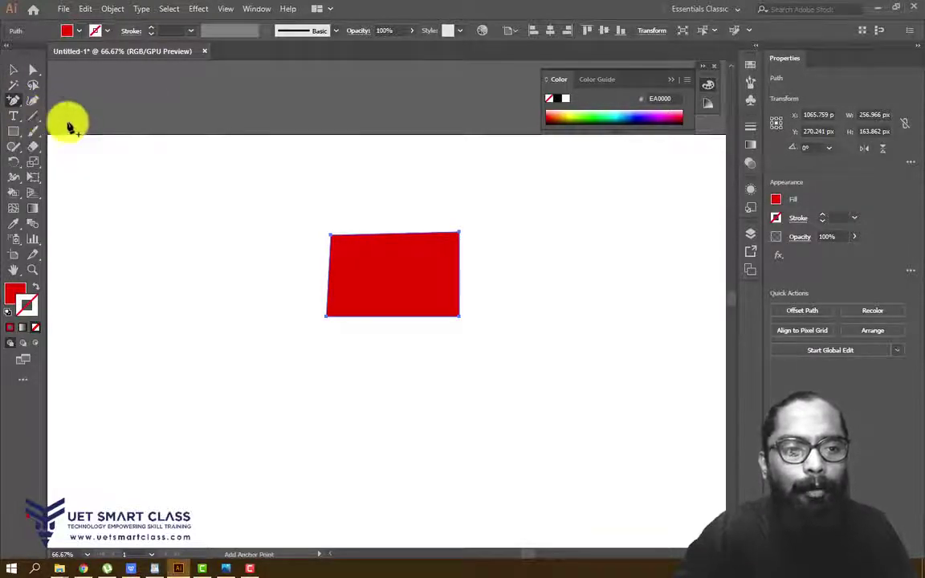
click(392, 236)
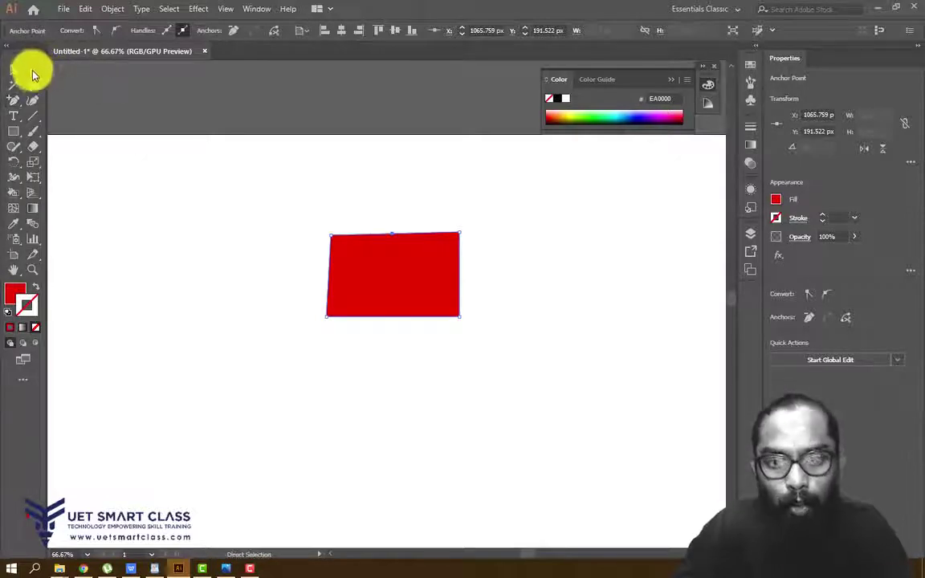
click(32, 72)
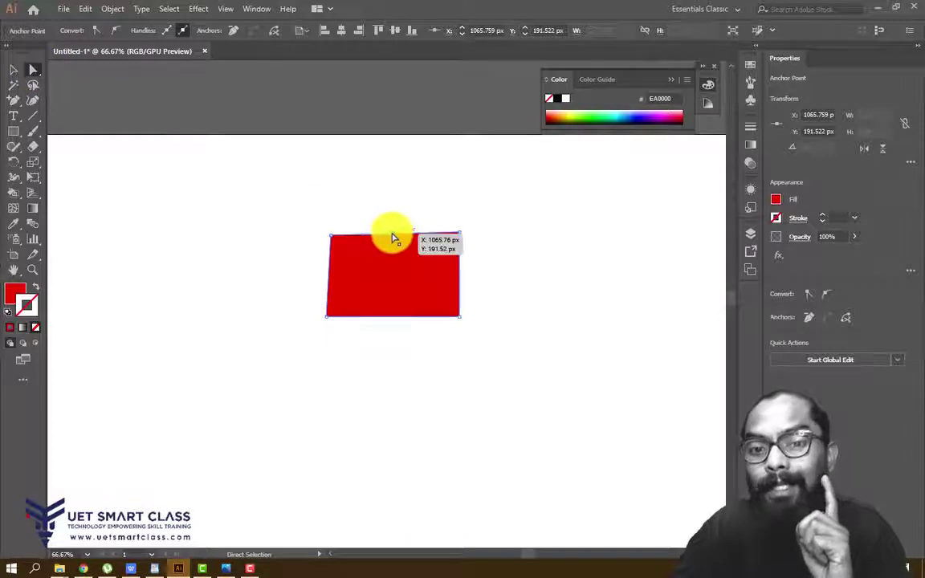
drag(392, 235, 396, 171)
click(489, 252)
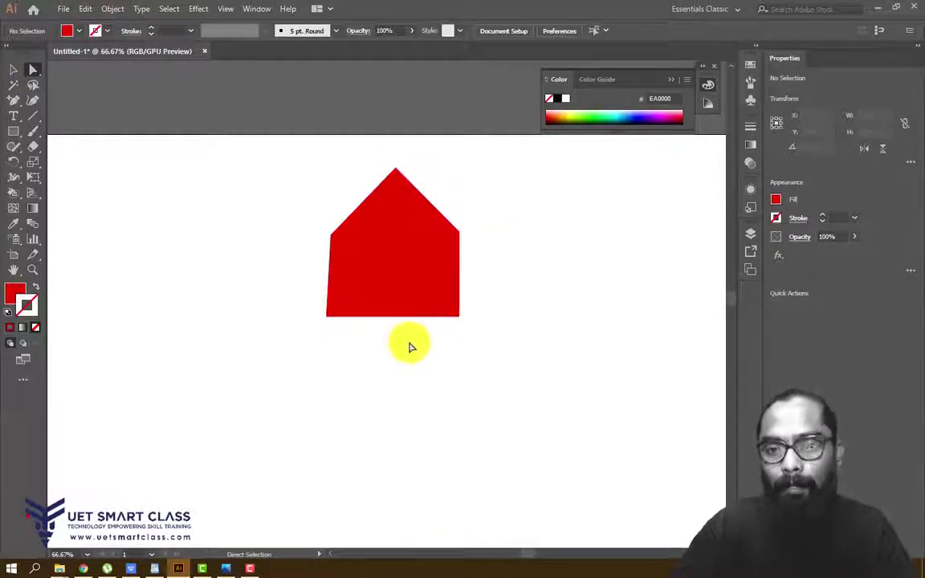
Step: Add anchor points midway along both roof slopes and the right wall of the house shape
click(13, 100)
click(427, 203)
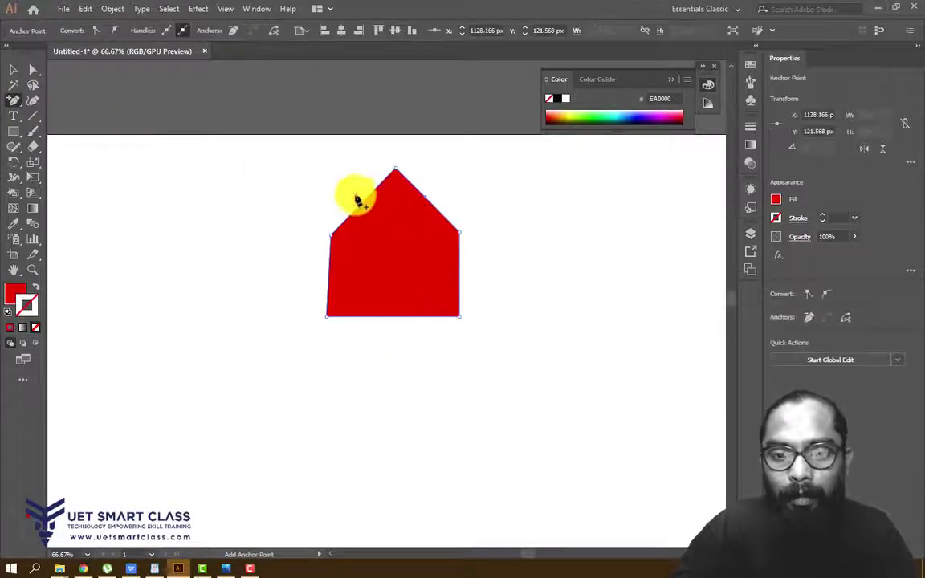
click(362, 203)
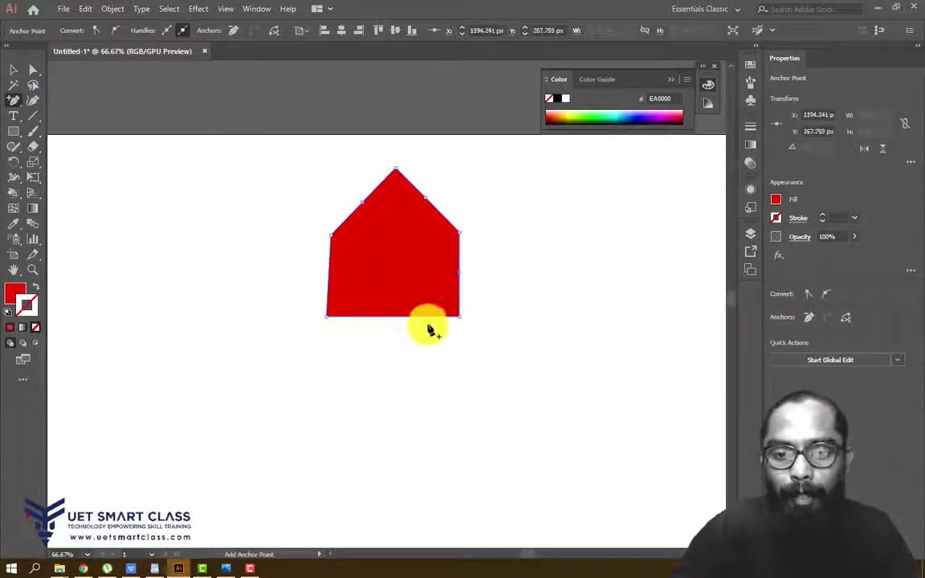
click(406, 316)
click(558, 302)
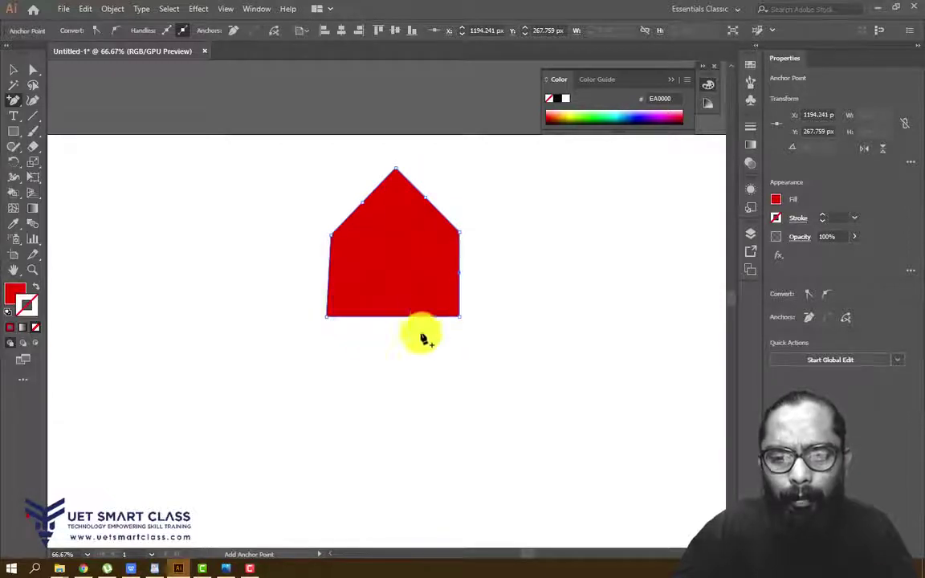
click(436, 376)
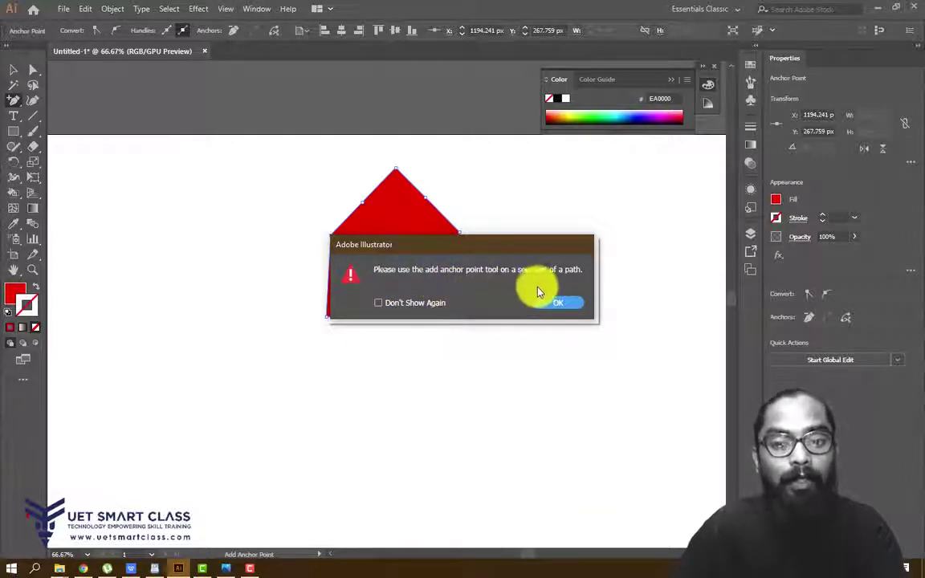
click(559, 306)
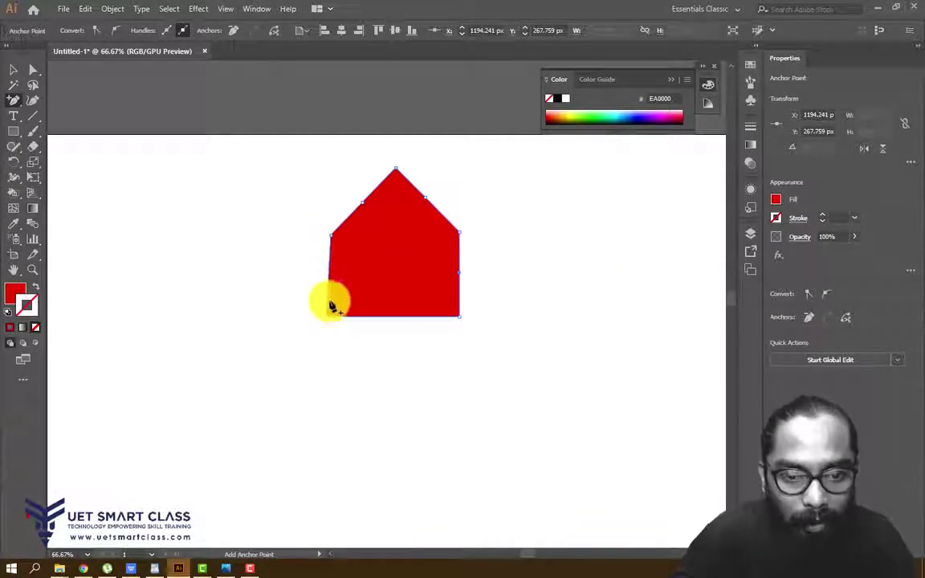
Step: Add several anchor points along the bottom edge and left wall of the house shape, and deselect it
click(460, 275)
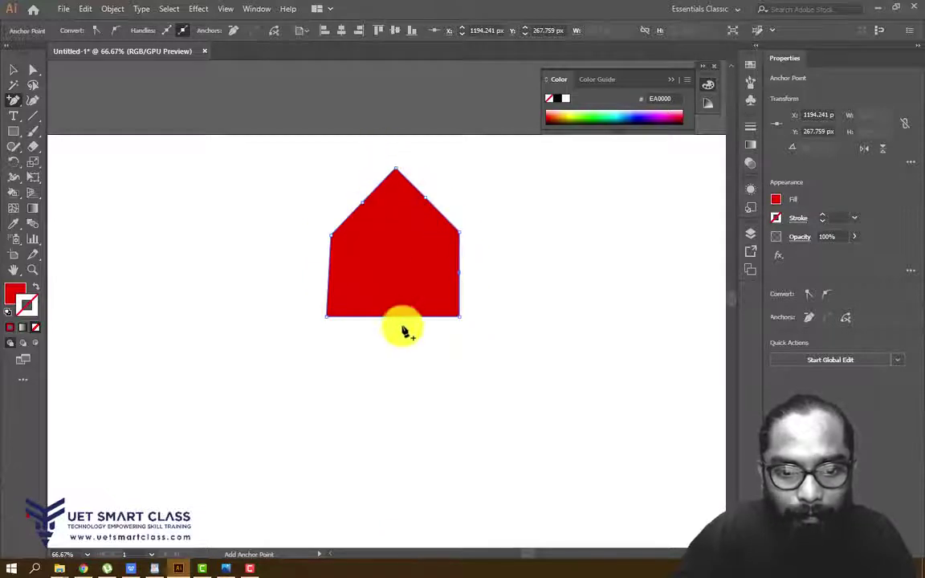
click(401, 317)
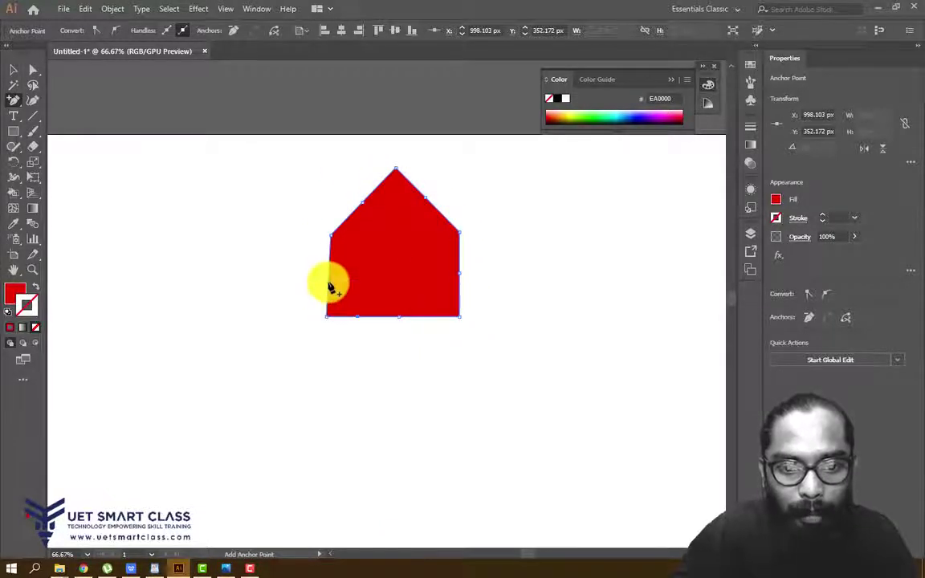
click(327, 265)
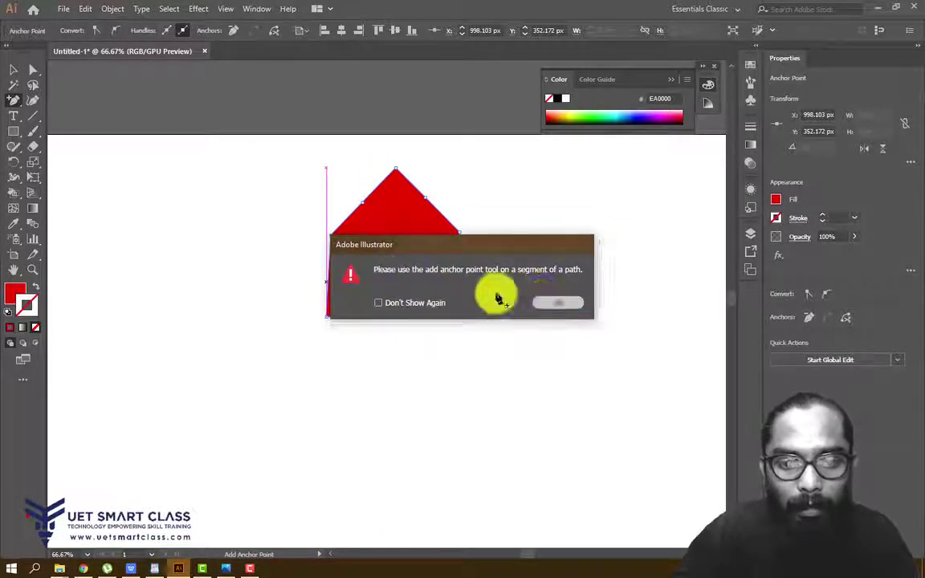
key(Return)
click(330, 261)
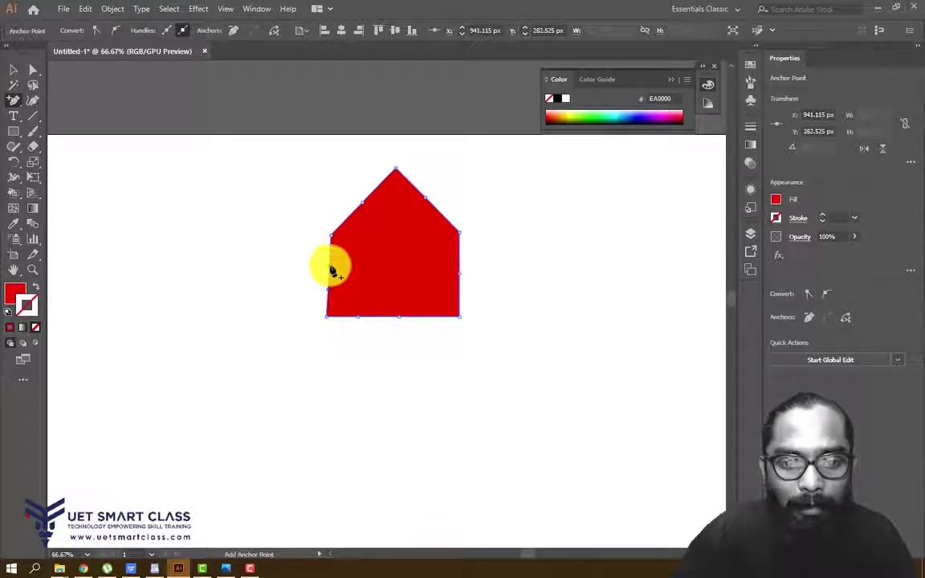
click(330, 282)
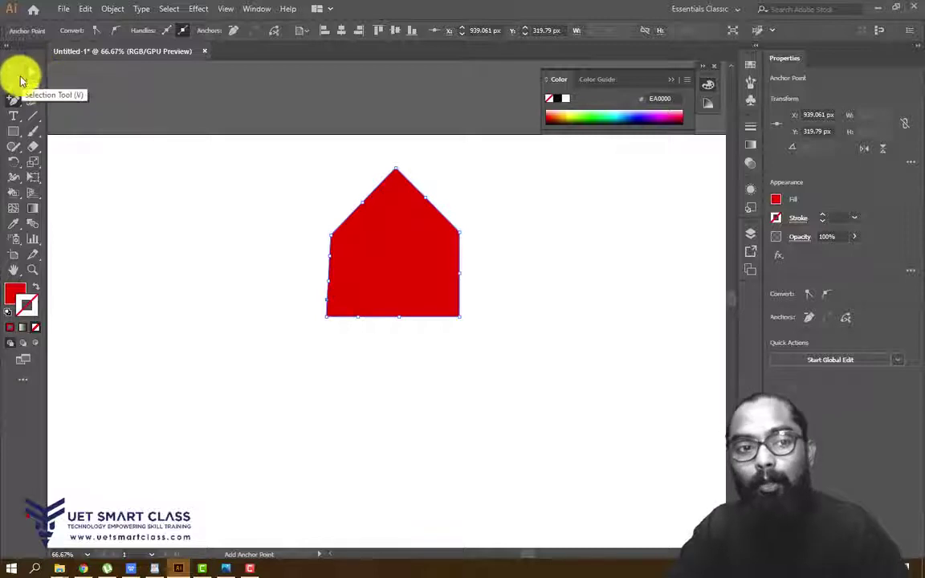
click(22, 81)
click(181, 213)
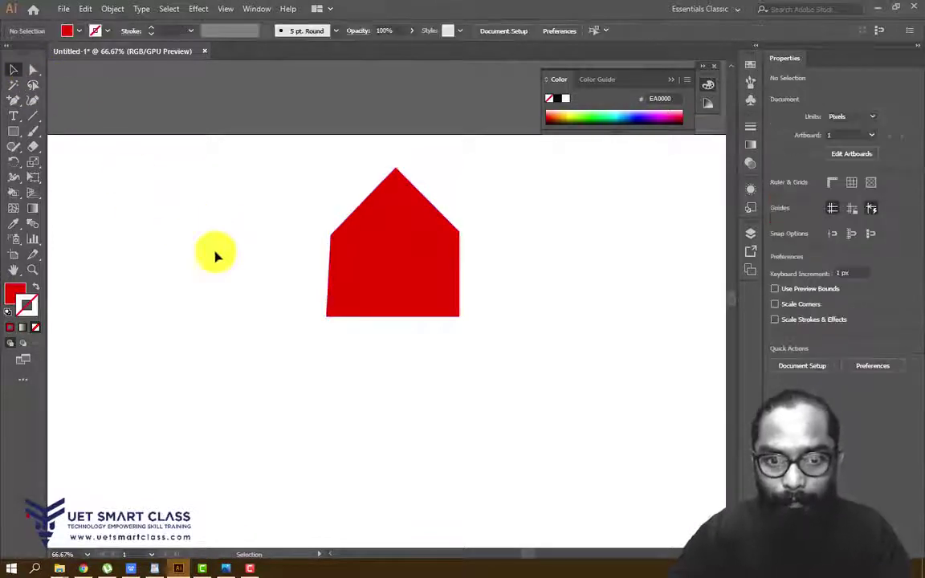
Step: Move the house shape slightly down and to the left, and rotate it to 230°
drag(399, 264, 360, 310)
click(434, 361)
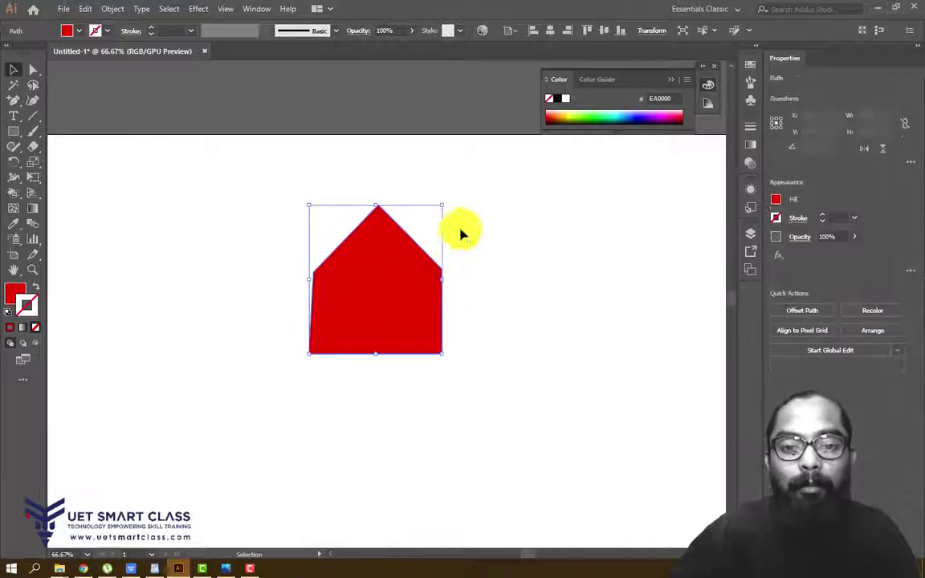
drag(446, 201, 419, 314)
click(426, 317)
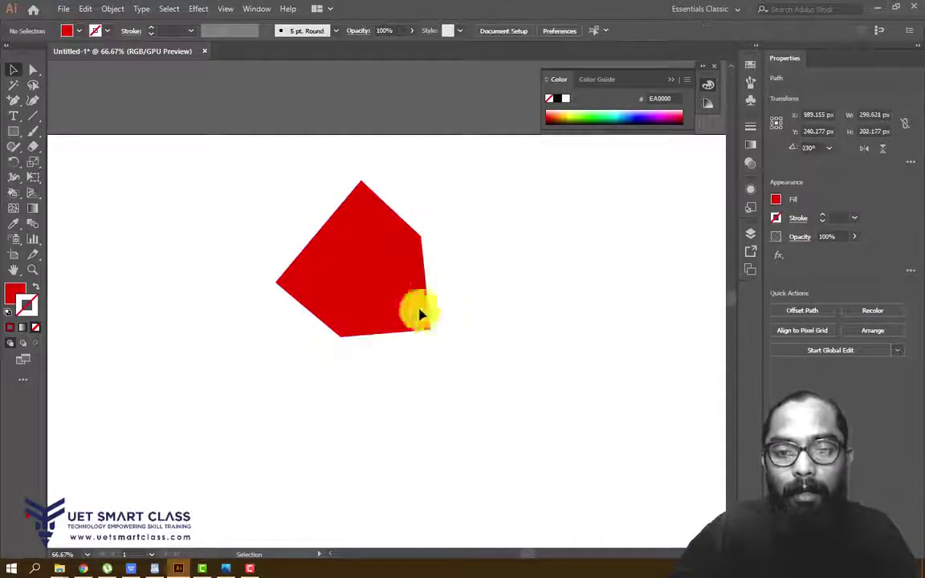
Step: Move the shape's individual anchor points alternately outward and inward with Direct Selection to form an irregular jagged star
click(383, 246)
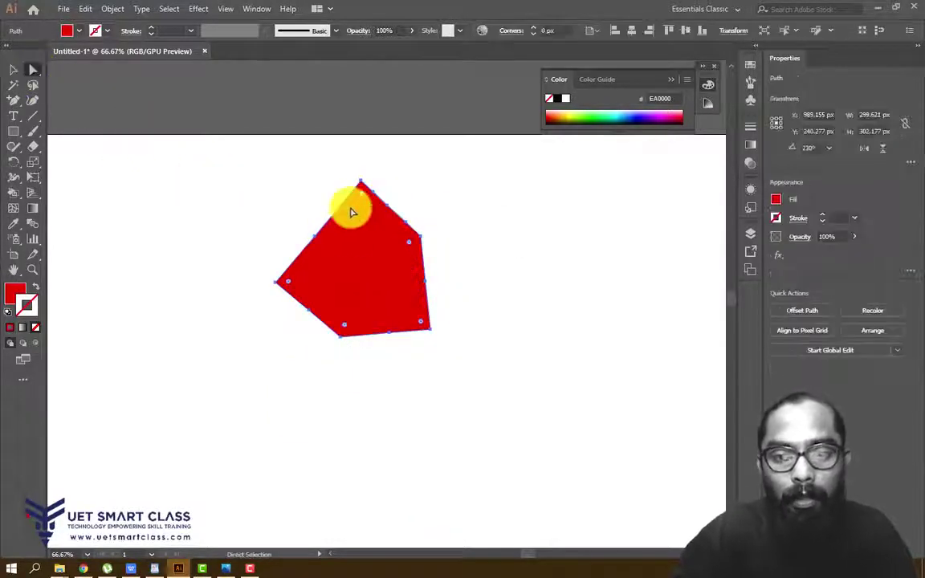
drag(341, 208, 306, 171)
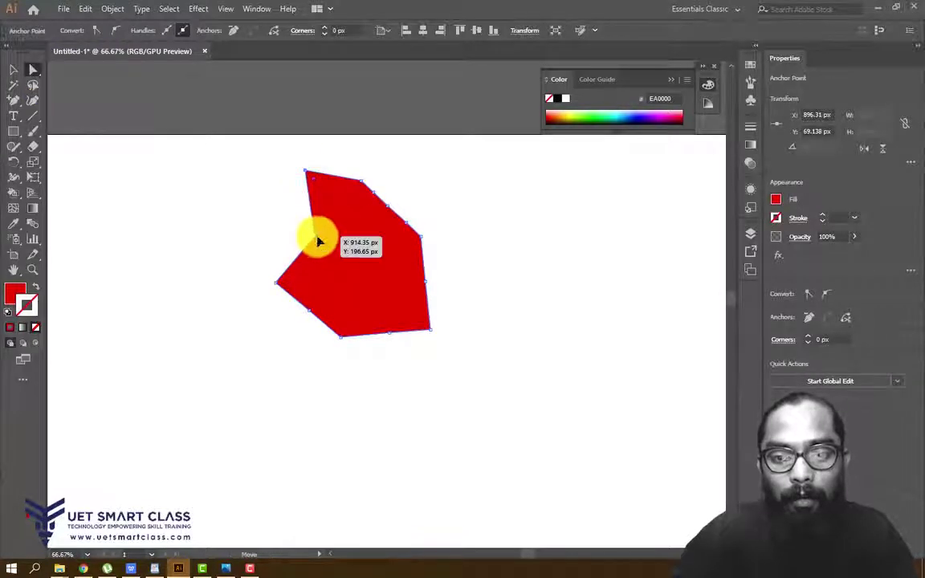
drag(278, 287, 258, 254)
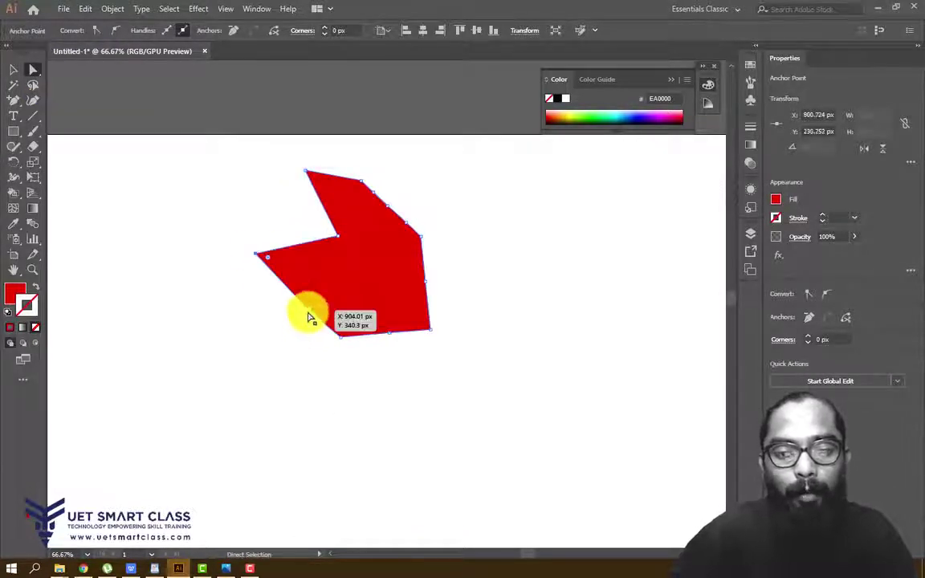
drag(306, 315, 256, 343)
drag(343, 336, 315, 302)
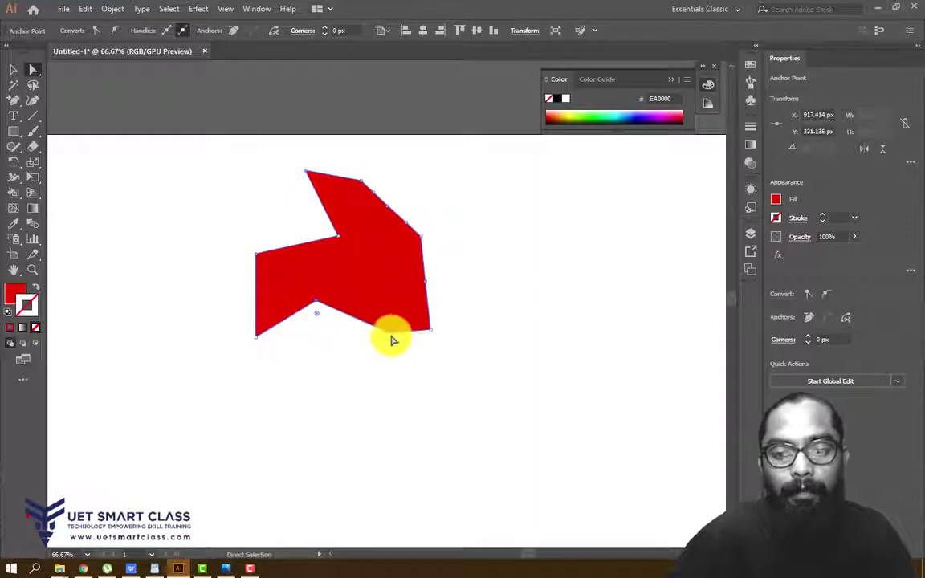
drag(389, 333, 351, 363)
drag(427, 281, 396, 295)
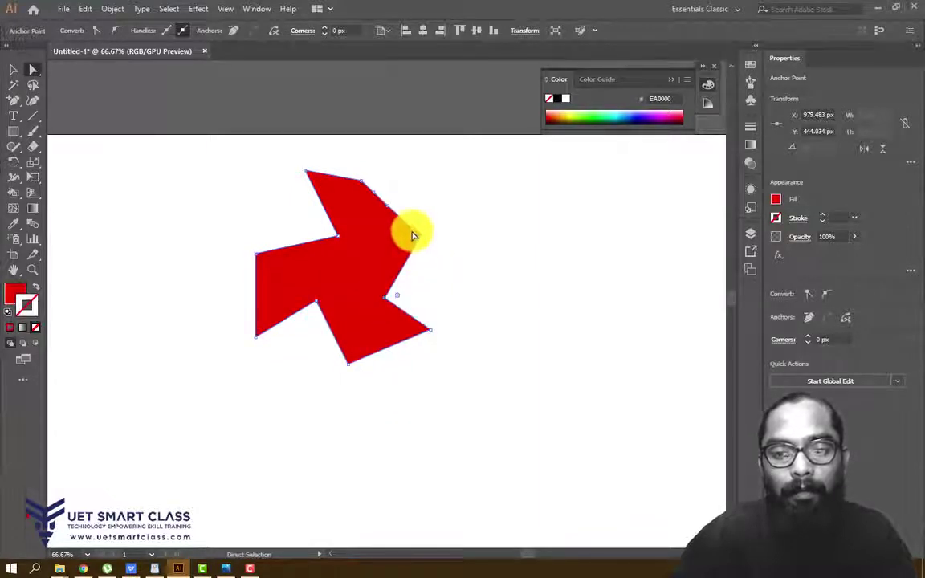
drag(404, 222, 382, 234)
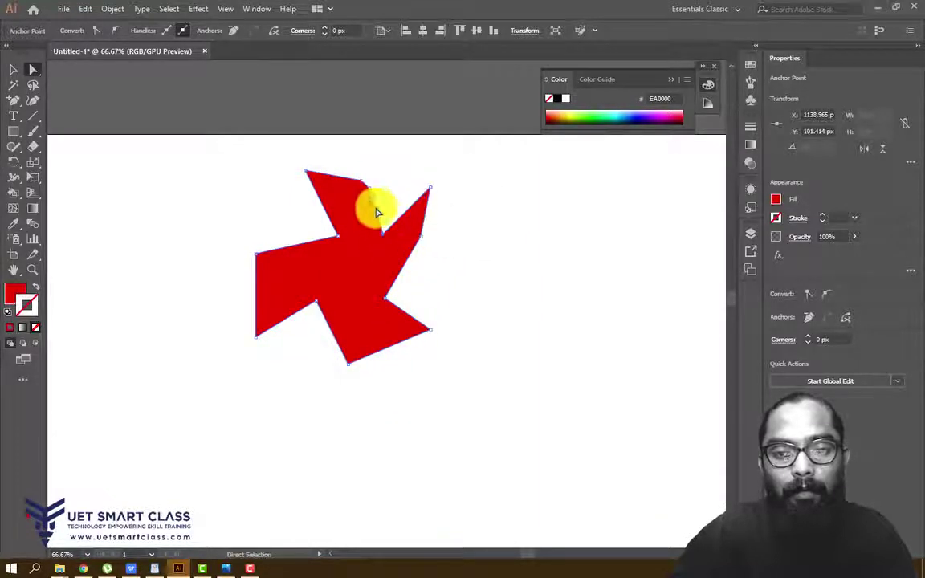
drag(373, 192, 338, 215)
drag(359, 181, 383, 168)
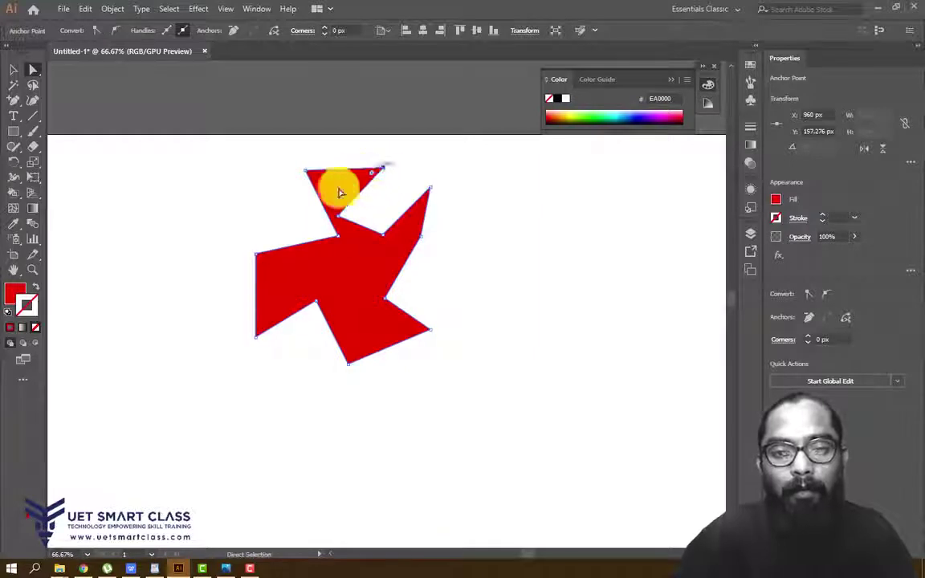
Step: Move the red shape's upper-left tip and the inner corner below it further left with Direct Selection
drag(306, 171, 262, 176)
drag(338, 239, 300, 239)
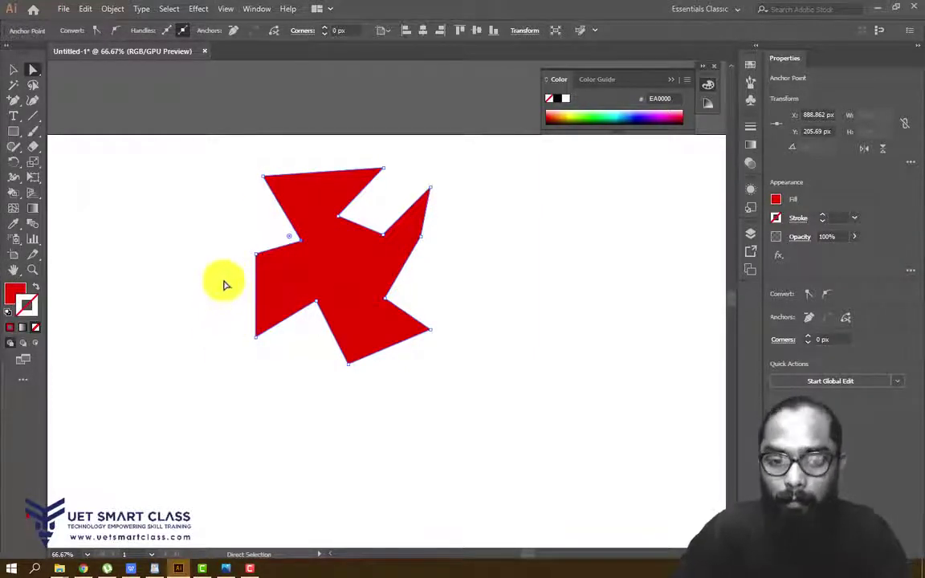
Step: Remove the anchor points forming the red shape's upper spikes with the Delete Anchor Point tool
drag(14, 100, 68, 132)
click(264, 176)
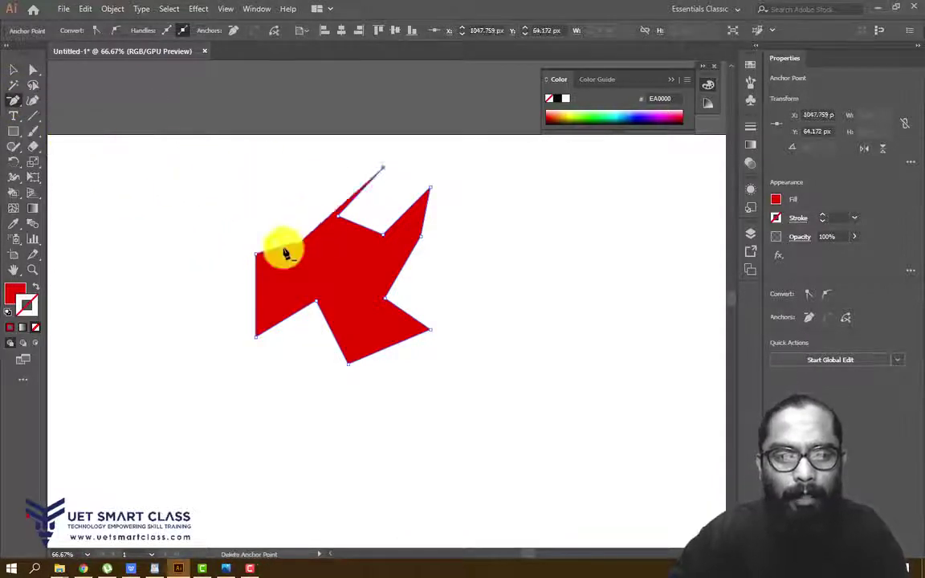
click(382, 168)
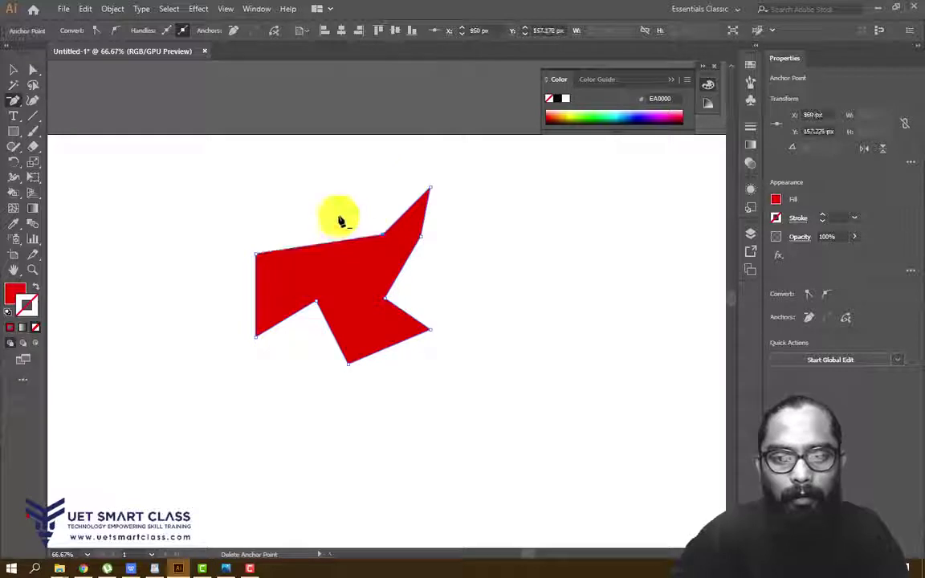
click(338, 216)
click(429, 190)
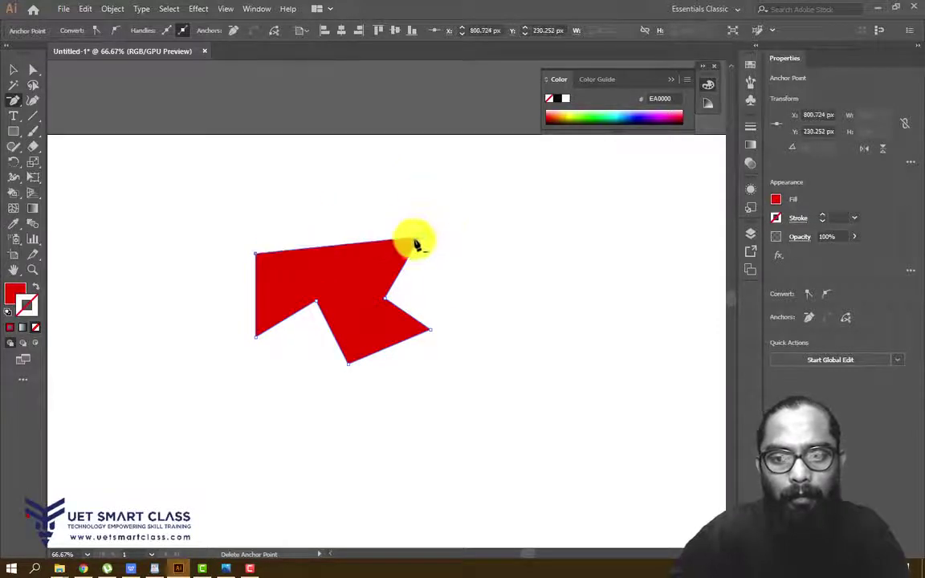
Step: Delete the red shape's remaining anchor points one by one until the whole shape is gone
click(386, 299)
click(430, 329)
click(351, 367)
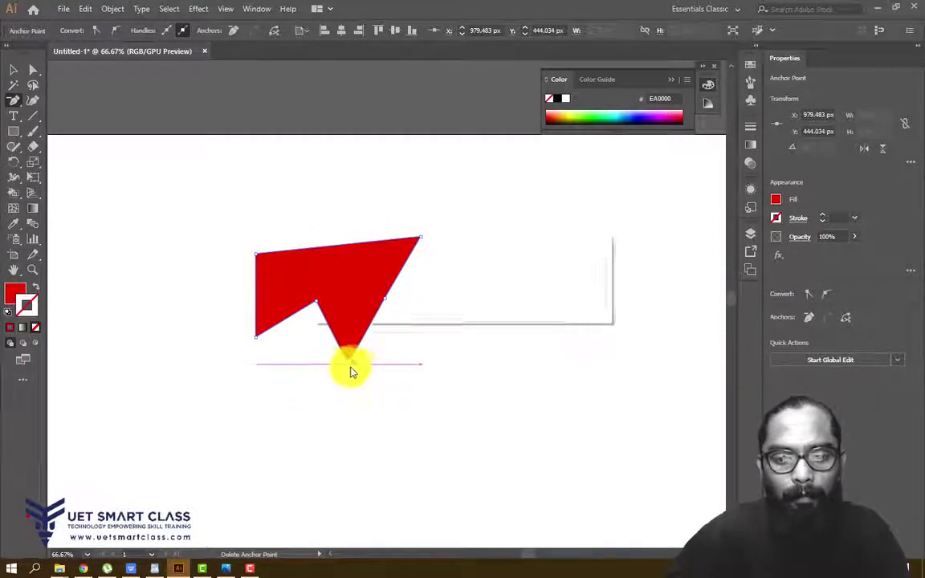
click(566, 302)
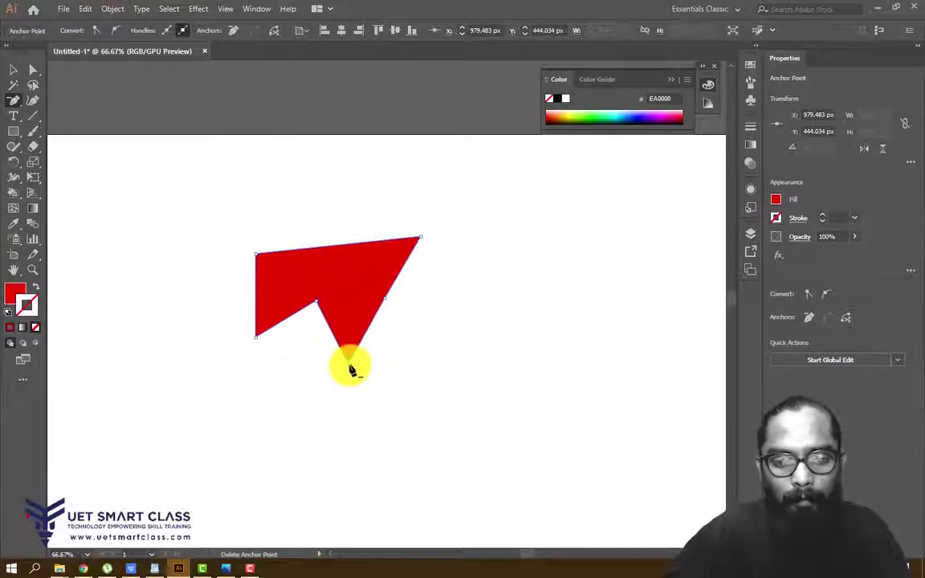
click(349, 364)
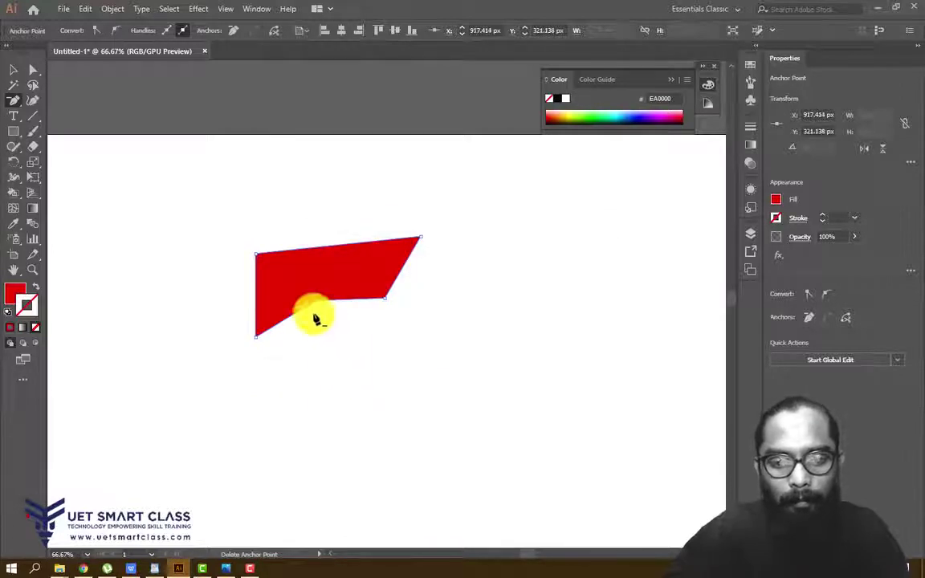
click(256, 329)
click(387, 296)
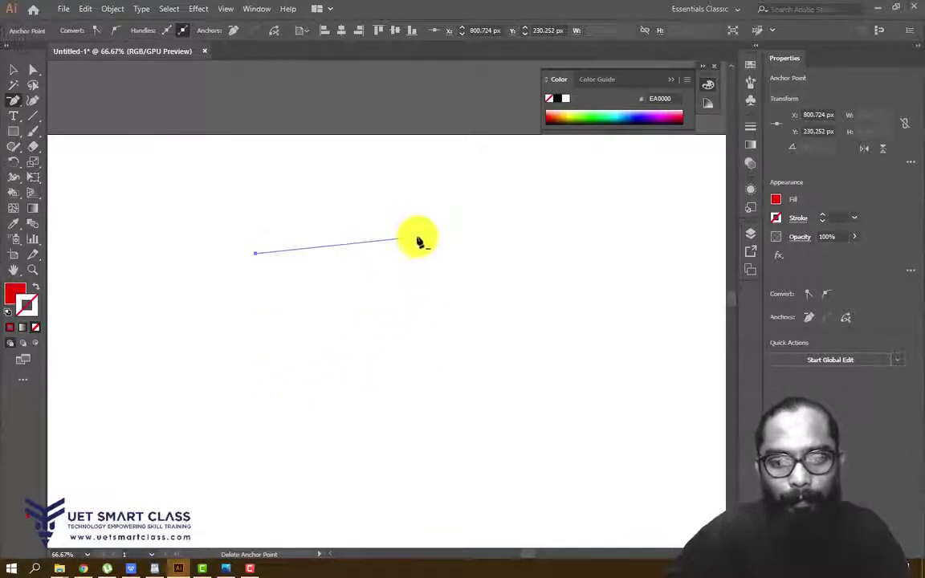
click(421, 239)
click(255, 254)
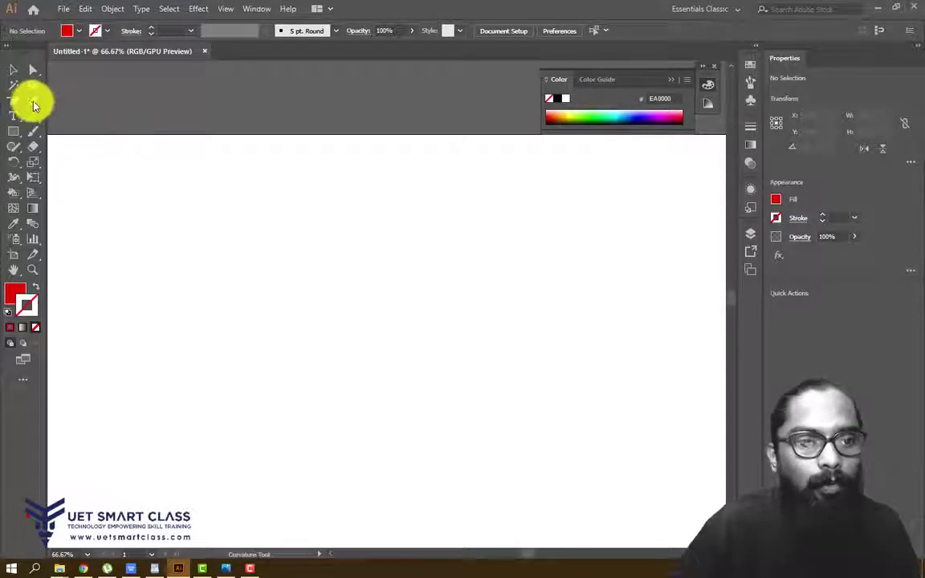
Step: Draw a red crescent about 398 px wide and 219 px high with the Curvature tool, smoothing its inner corner point
click(395, 222)
click(315, 332)
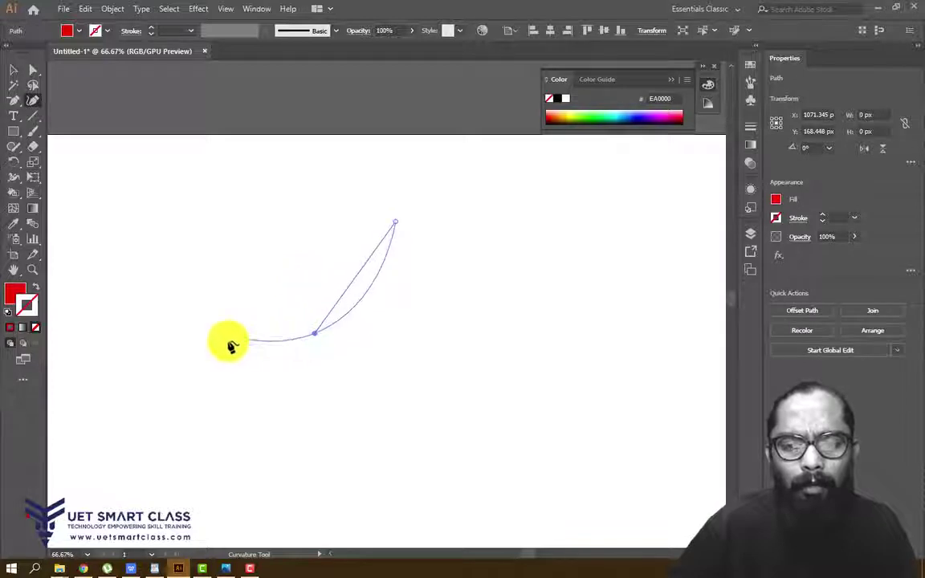
click(192, 247)
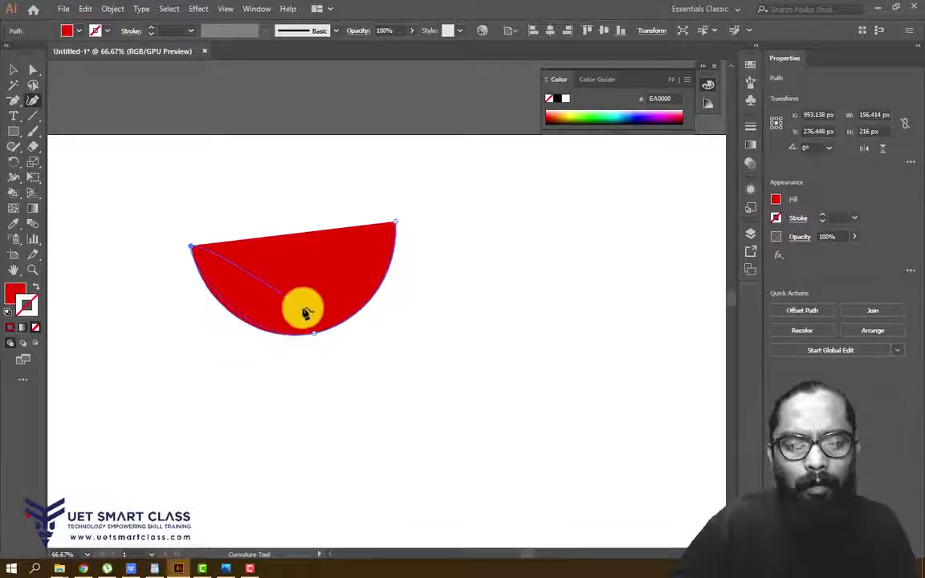
click(305, 306)
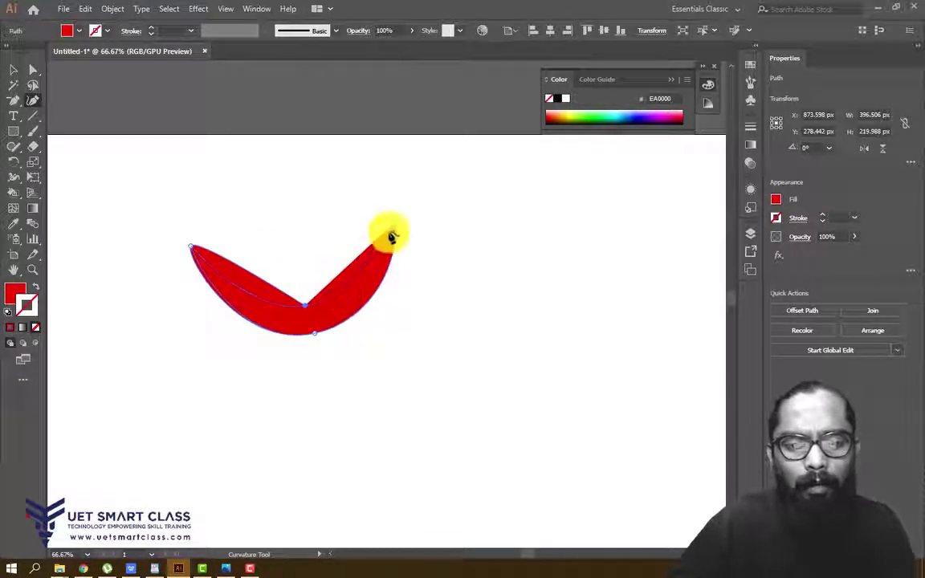
click(396, 222)
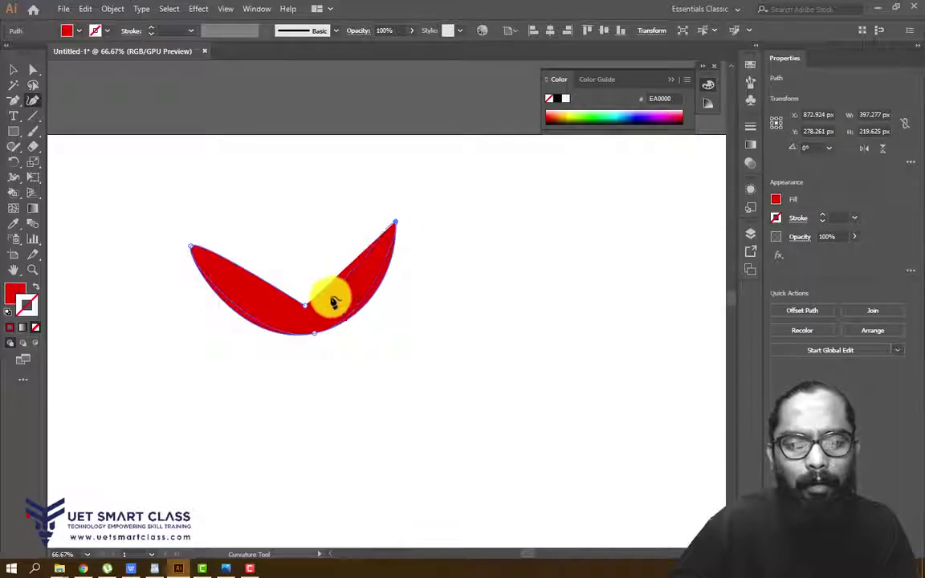
double_click(307, 309)
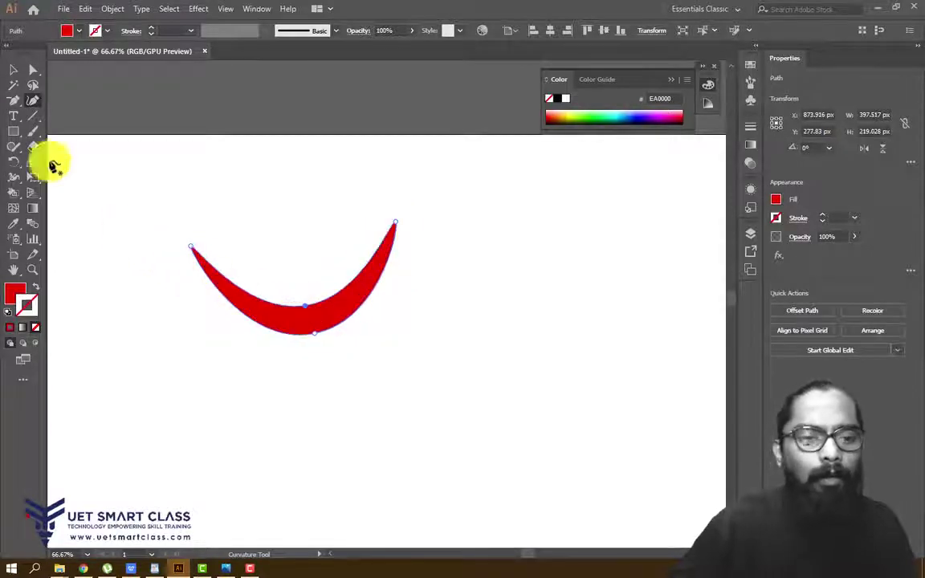
Step: Move the crescent up and to the right to free space beside it on the artboard
click(12, 71)
click(200, 211)
drag(355, 316, 510, 282)
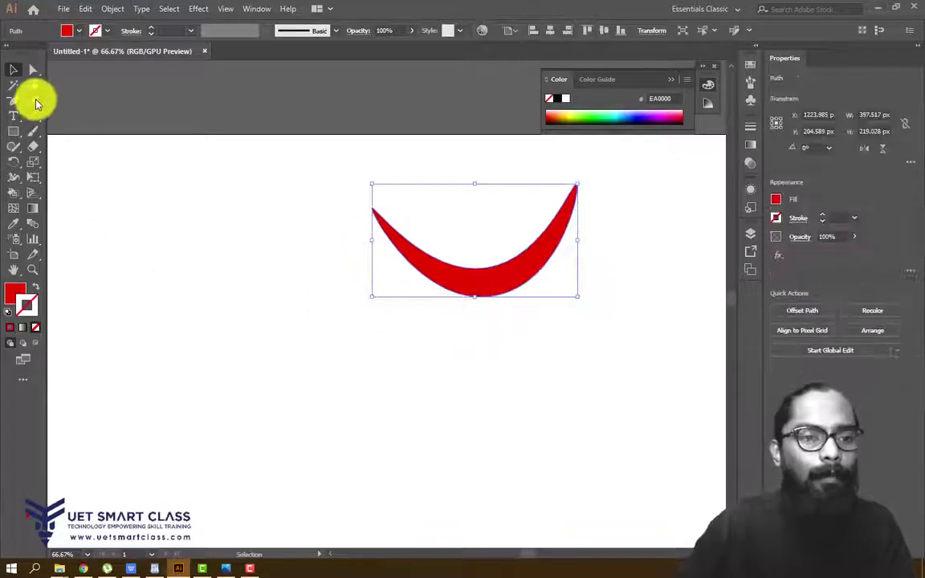
Step: Draw a closed, nearly circular red shape about 428 by 422 px from four Curvature tool points beside the crescent
click(34, 101)
click(268, 250)
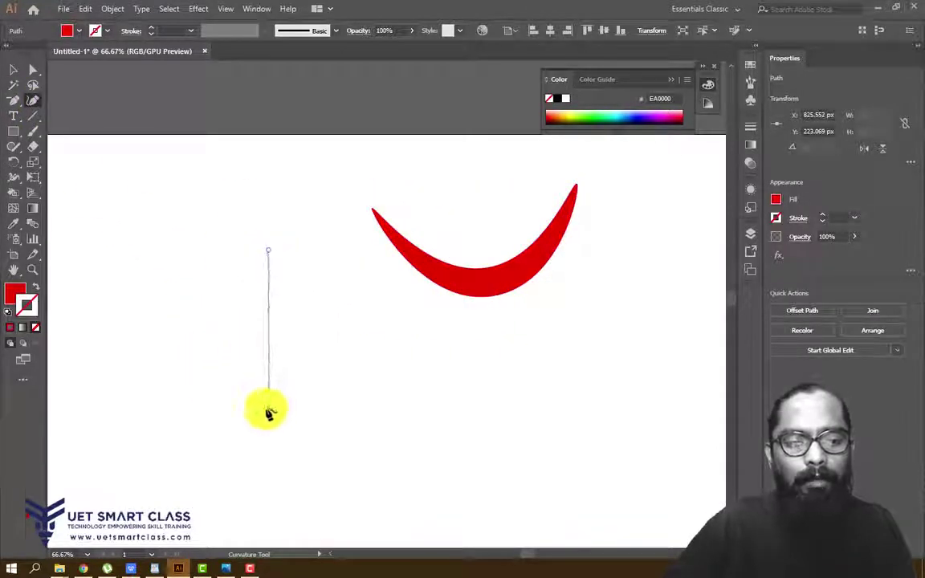
click(265, 408)
click(90, 382)
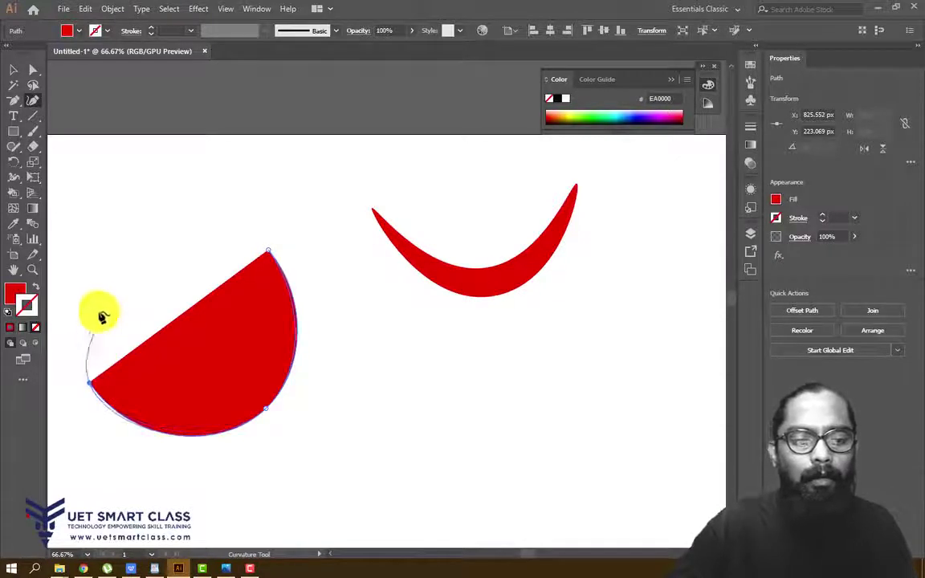
click(143, 230)
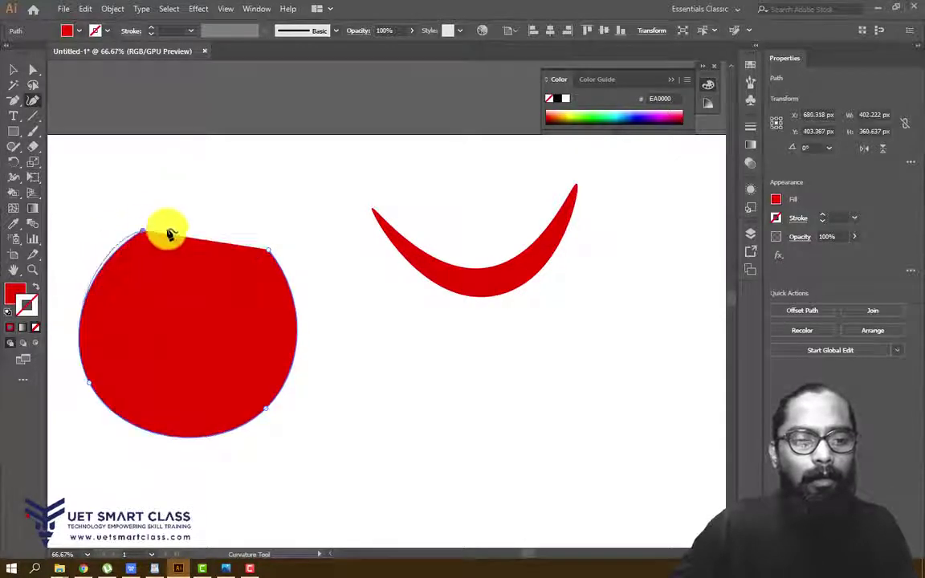
click(270, 252)
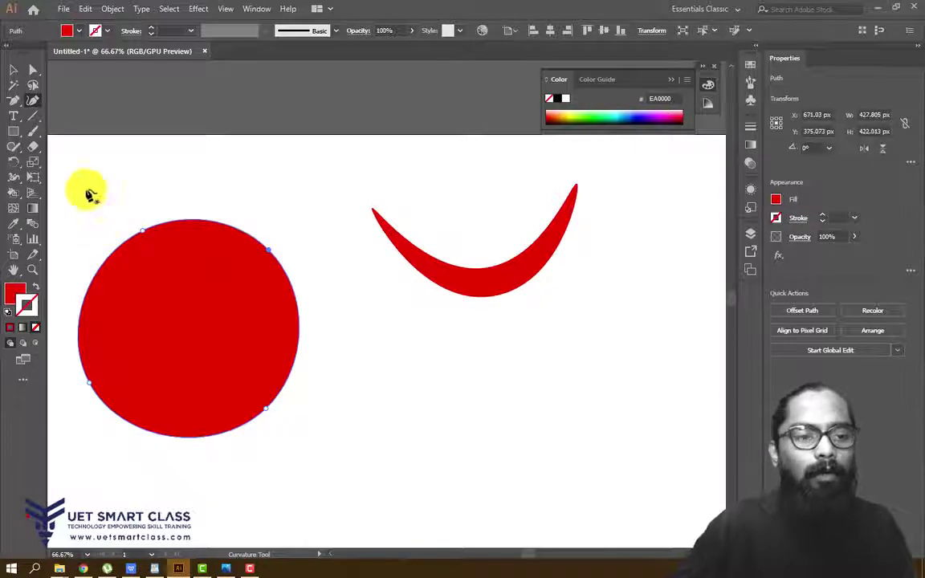
Step: Move the circular shape up next to the crescent, and delete both shapes
click(14, 70)
drag(250, 346, 302, 304)
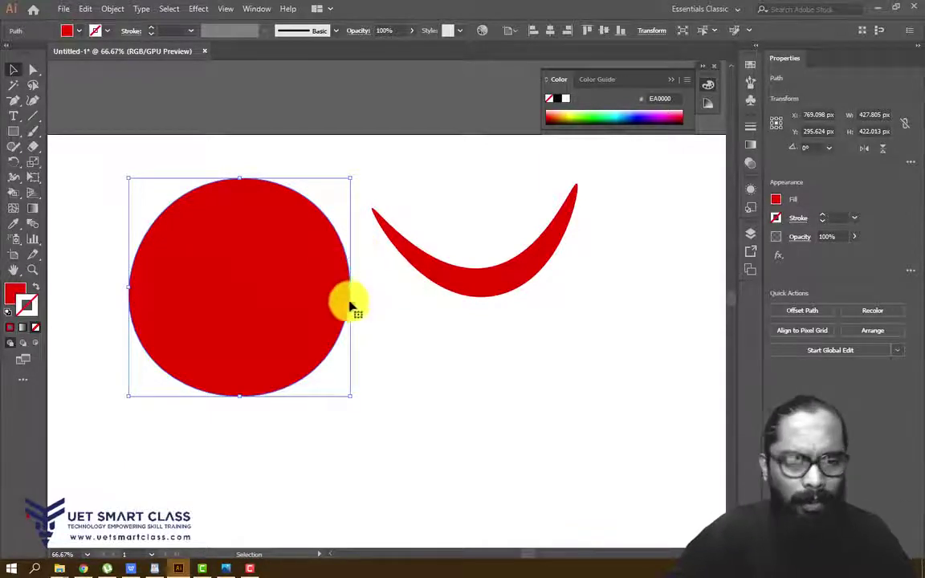
shift+click(566, 228)
key(Delete)
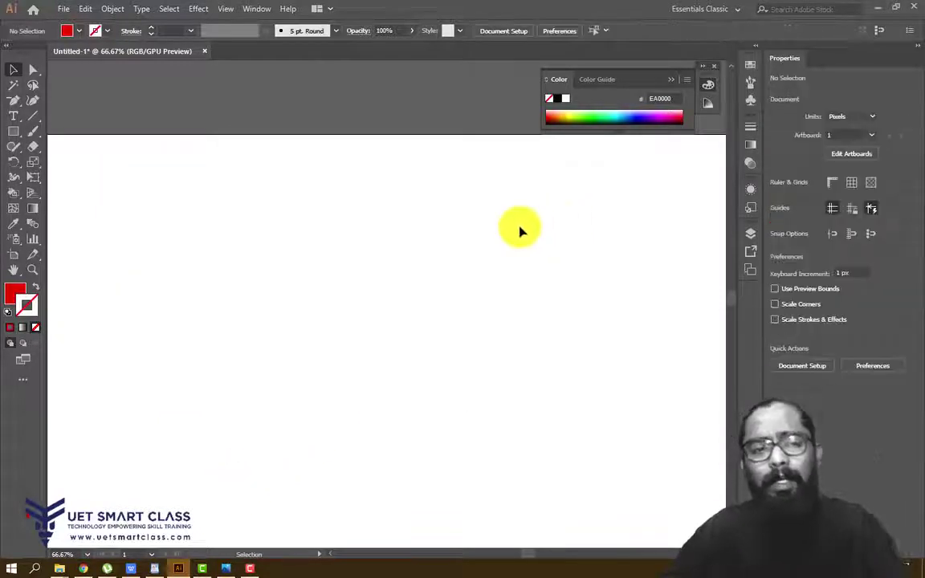
Step: Add point text with the Type Tool in the upper part of the empty artboard, entering a first name in lowercase
drag(16, 120, 74, 138)
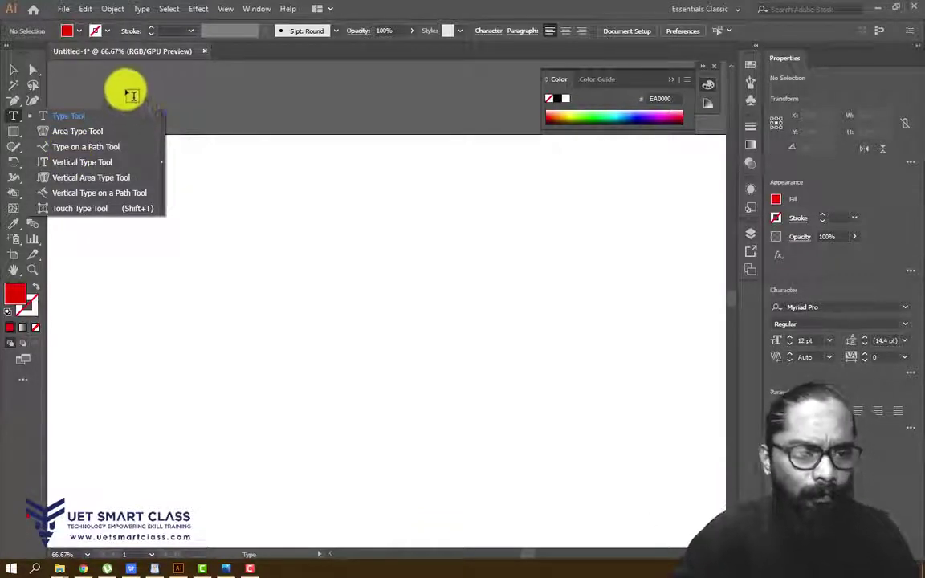
click(61, 117)
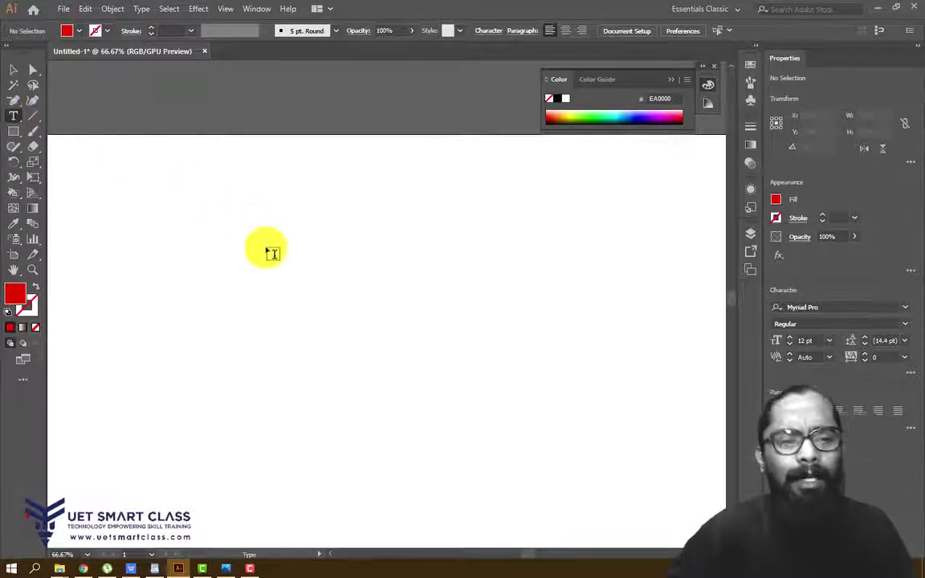
click(245, 215)
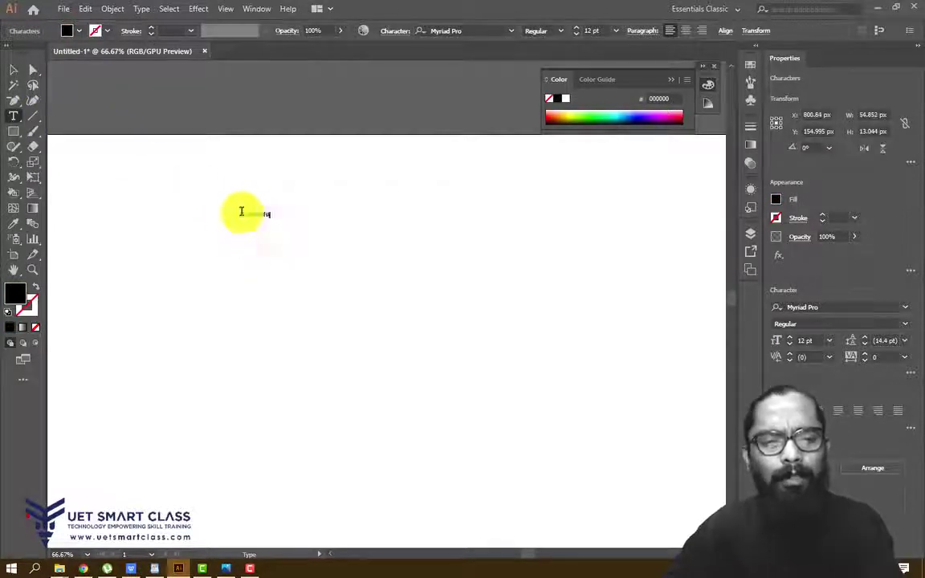
key(BackSpace)
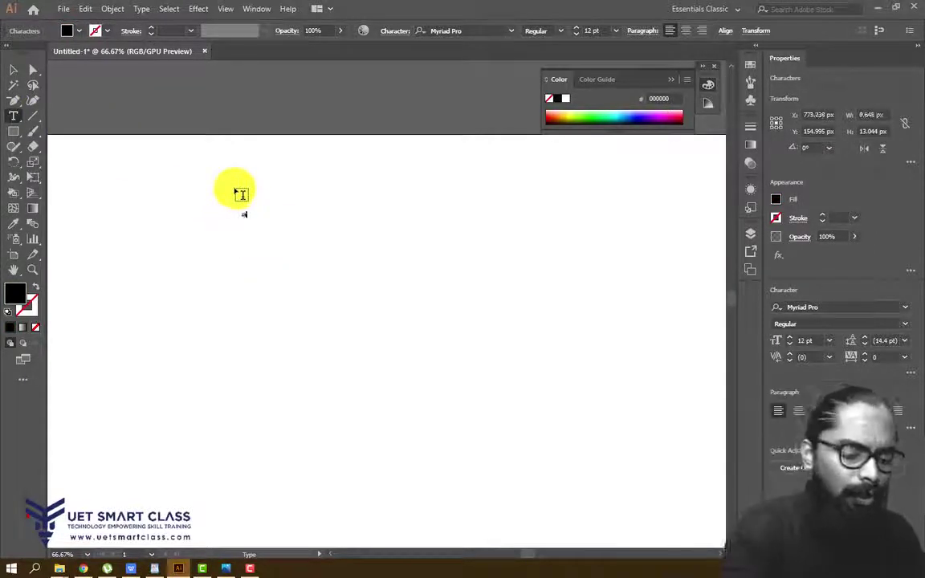
text(ramesh)
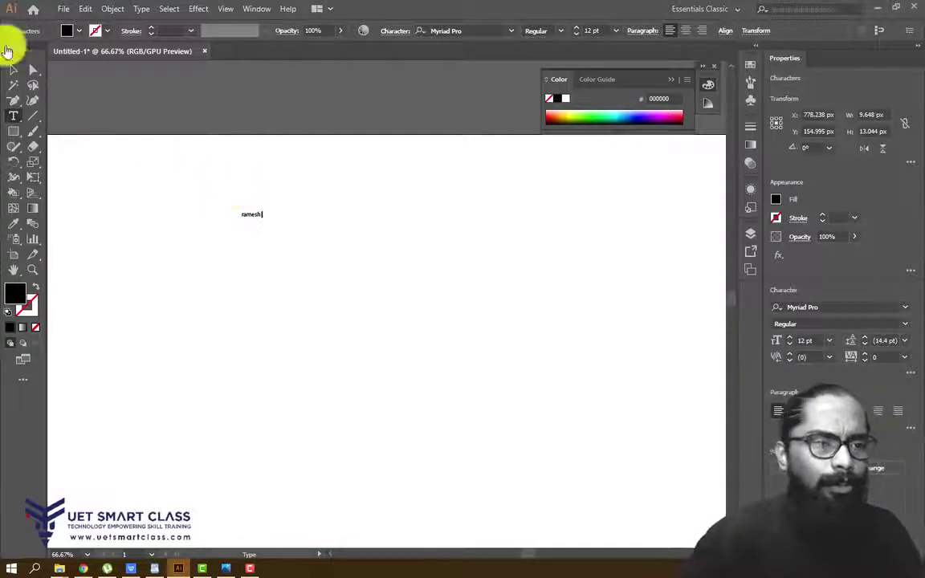
Step: Enlarge the text to about 197 pt, shift it slightly left, and deselect it
click(13, 70)
drag(263, 220, 586, 361)
drag(424, 339, 390, 341)
click(381, 414)
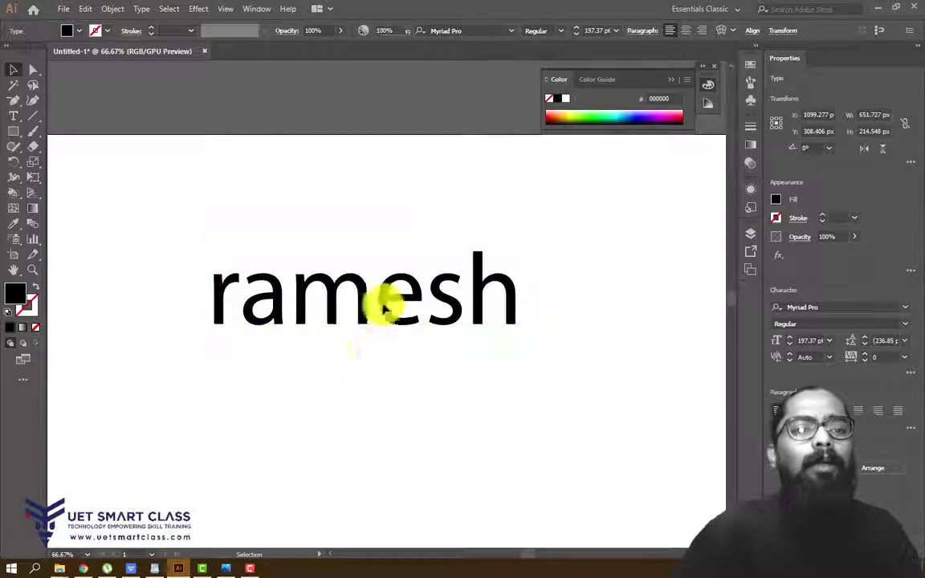
Step: Switch to the labelled Illustrator workspace image in Photos and close it
click(384, 309)
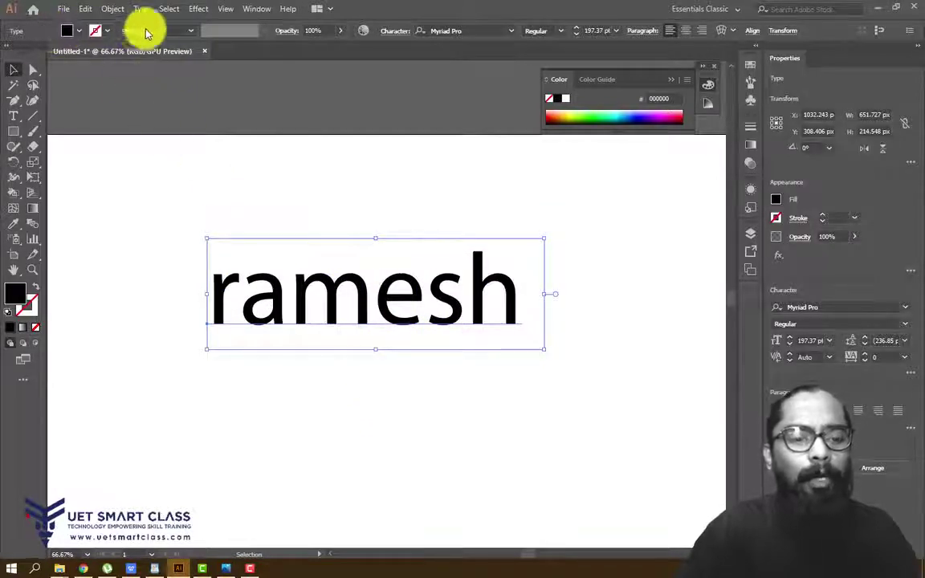
click(233, 567)
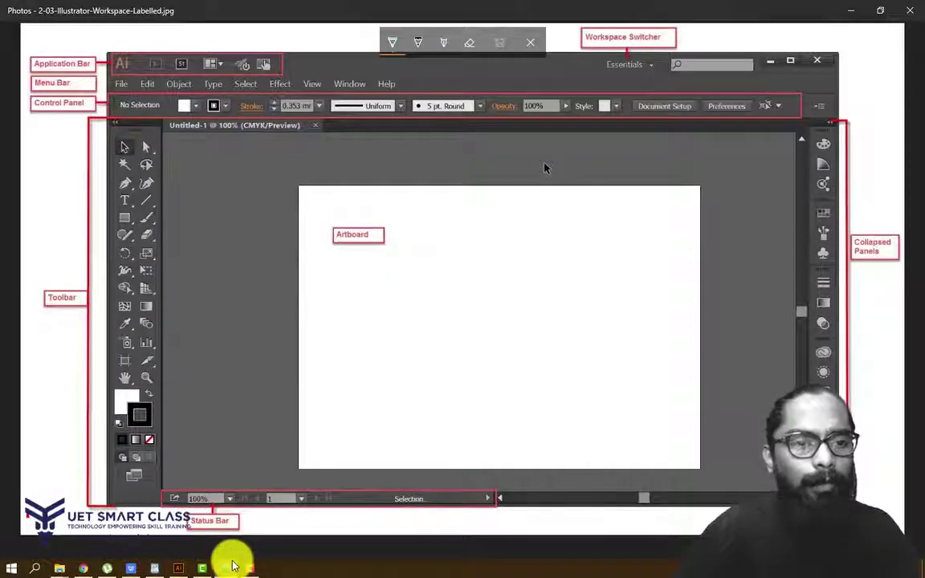
click(910, 11)
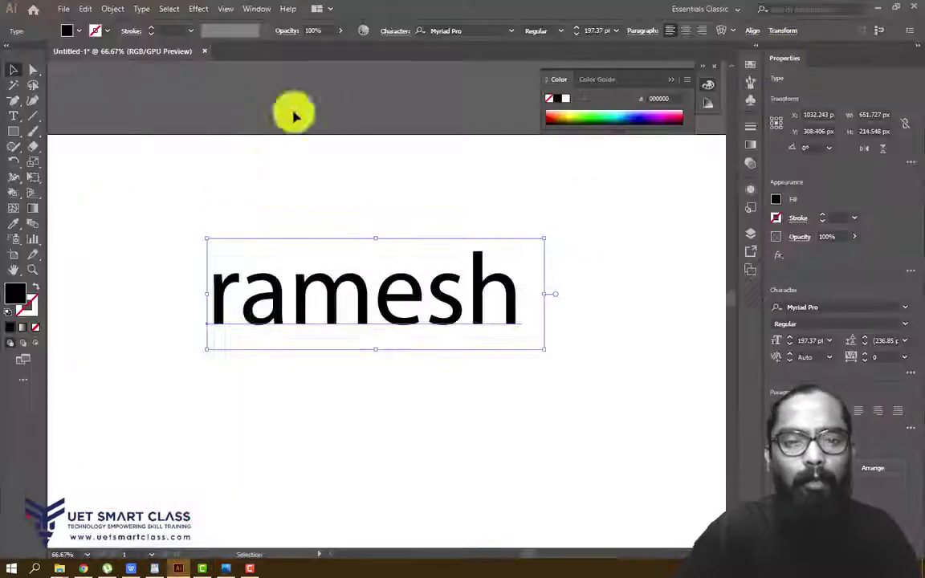
Step: Move the text up near the artboard's upper edge and set its font size to 260 pt
drag(297, 323, 293, 248)
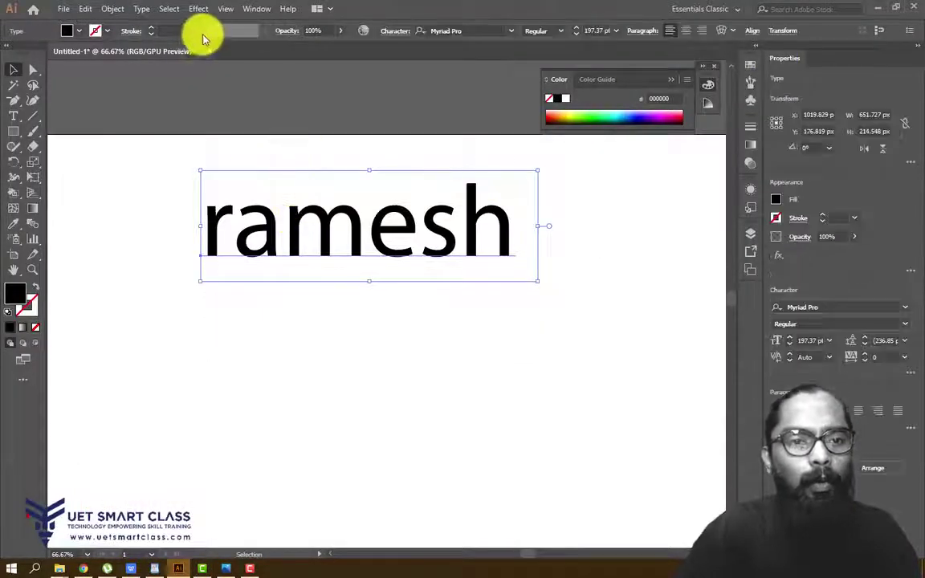
click(576, 29)
click(576, 29)
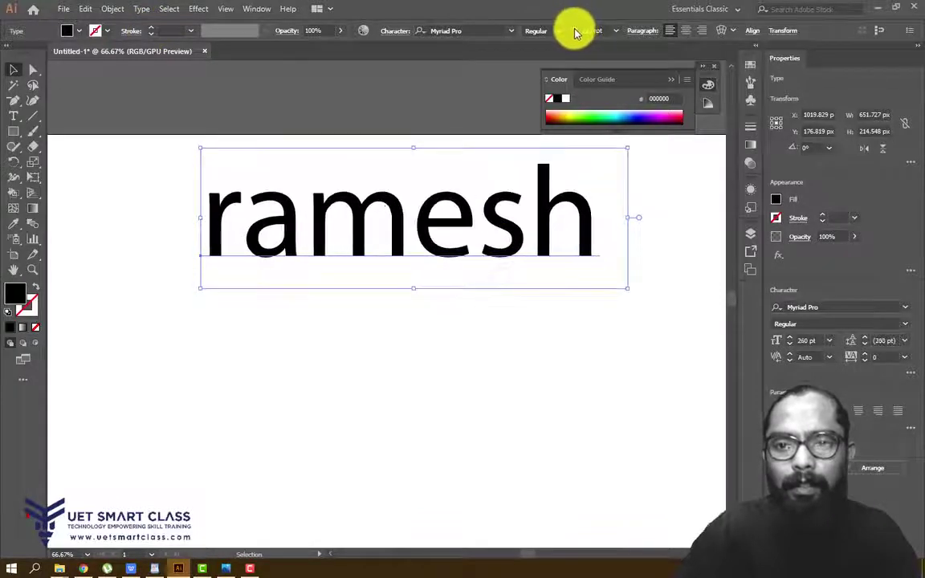
Step: Try several neighbouring typefaces on the text and set its font to Palatino Linotype
click(484, 30)
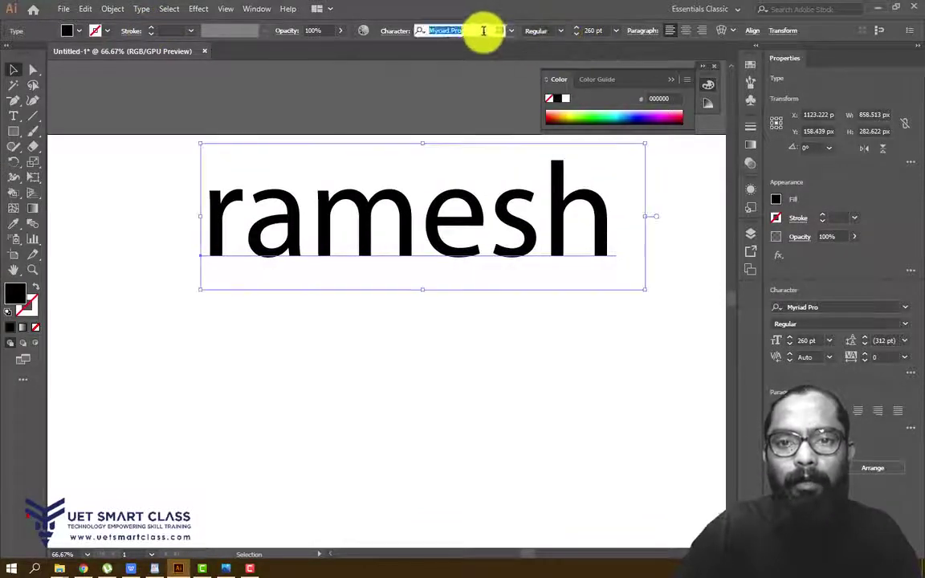
key(Down)
key(Down)
key(Down)
key(Down)
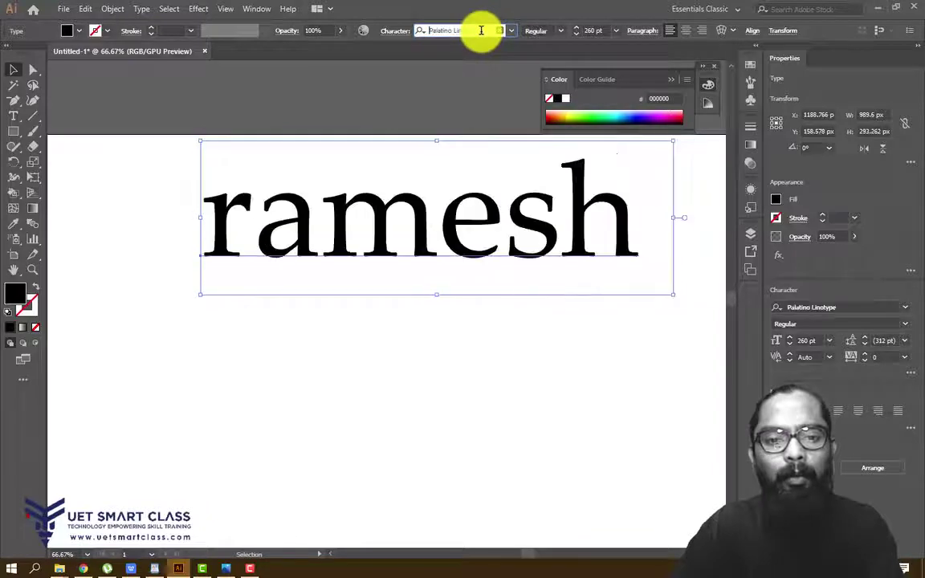
key(Up)
key(Up)
key(Up)
key(Up)
key(Down)
key(Down)
key(Down)
key(Down)
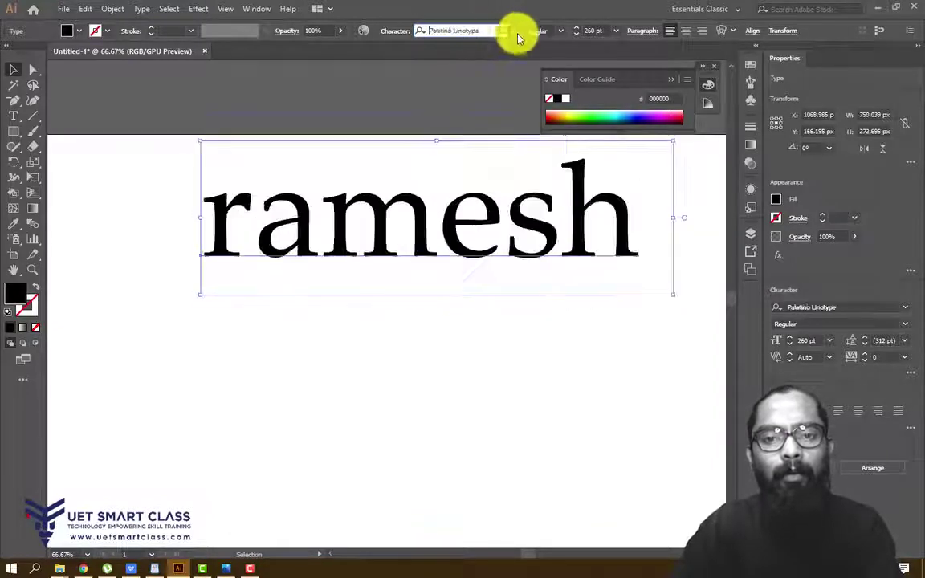
Step: Set the text's font to Somatic Rounded and move the text lower and slightly left on the artboard
click(512, 33)
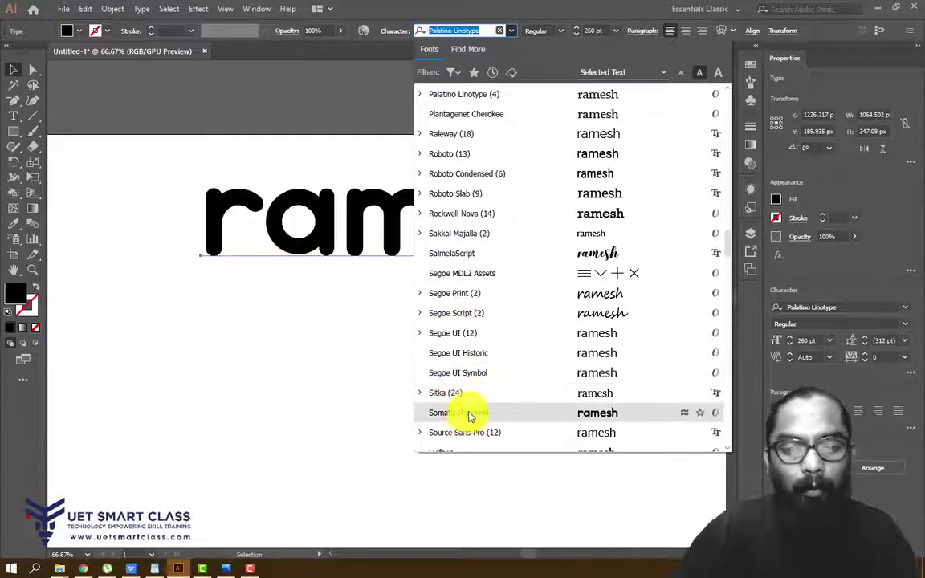
click(470, 416)
drag(438, 229, 359, 338)
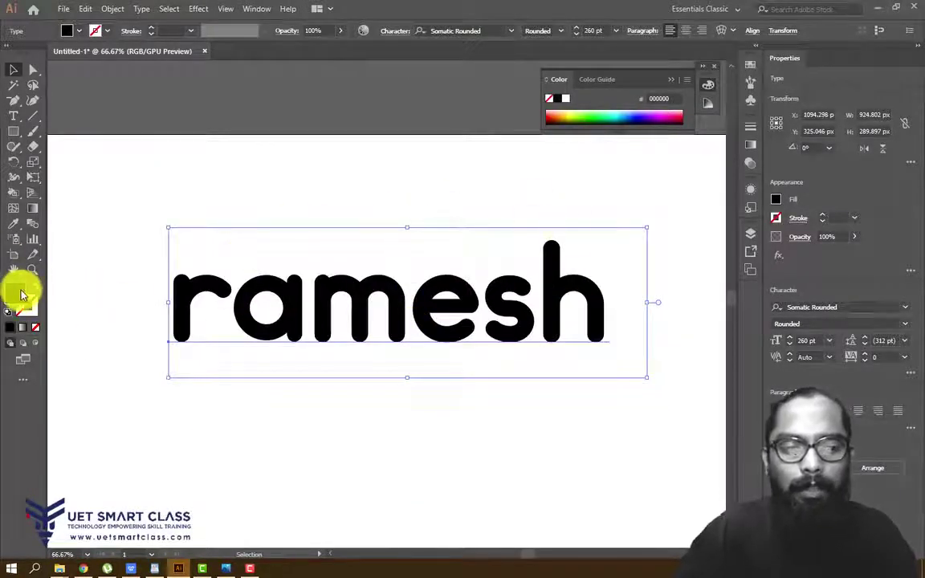
Step: Fill the text with green 009464 and deselect it
click(562, 115)
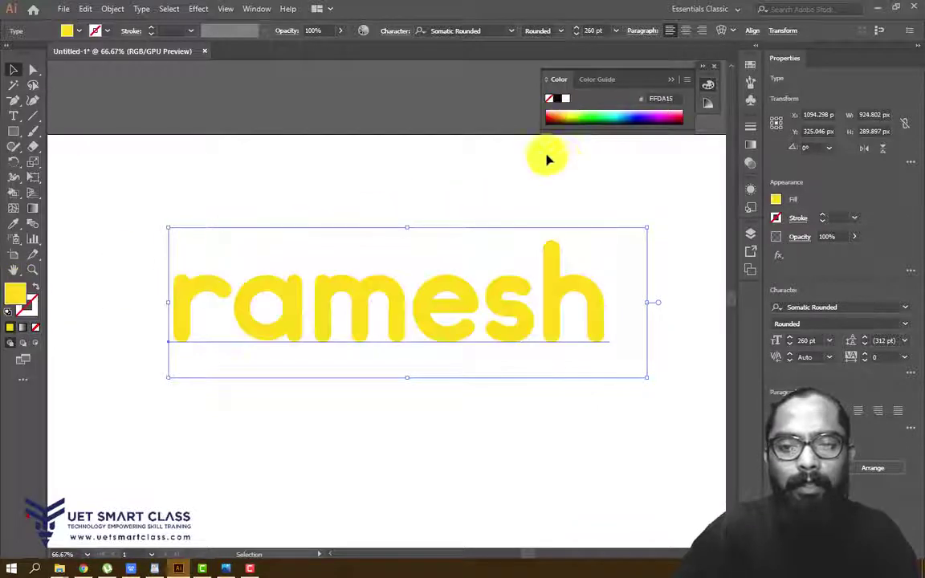
mouse_move(597, 118)
mouse_down()
mouse_move(633, 115)
mouse_move(588, 113)
mouse_move(607, 112)
mouse_move(598, 119)
mouse_up()
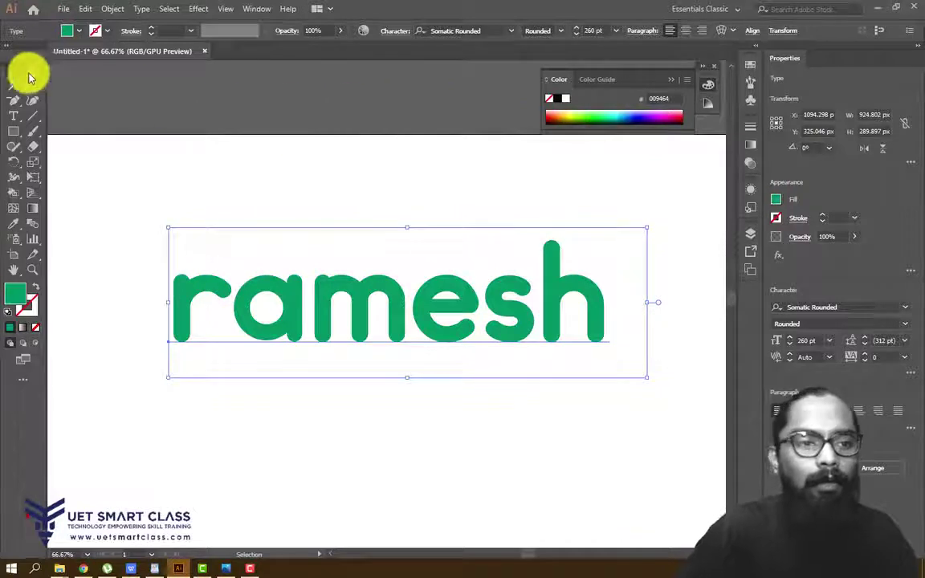
click(87, 154)
Step: Draw a large curved green leaf with the Pen tool just above the gap between the letters m and e
drag(13, 100, 59, 92)
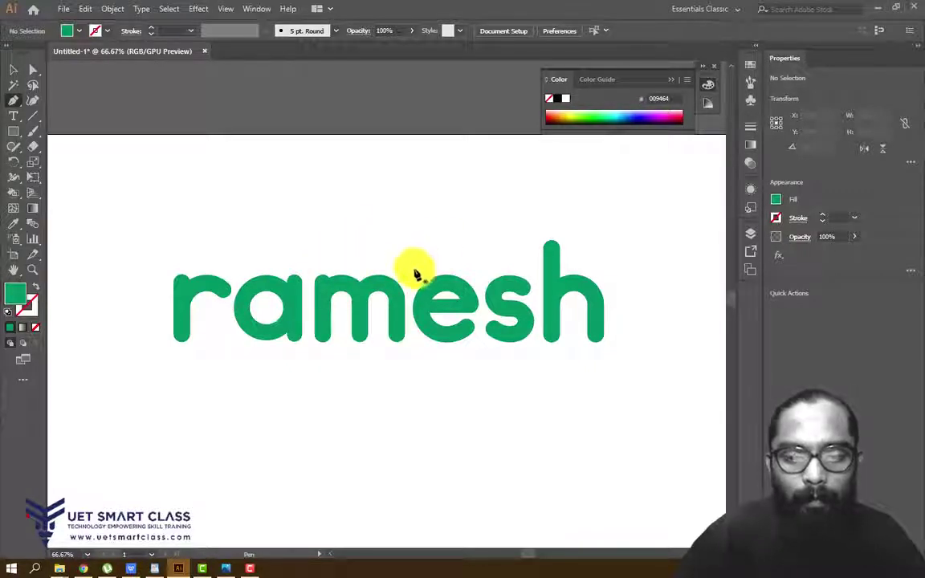
click(413, 268)
drag(477, 210, 543, 202)
click(477, 209)
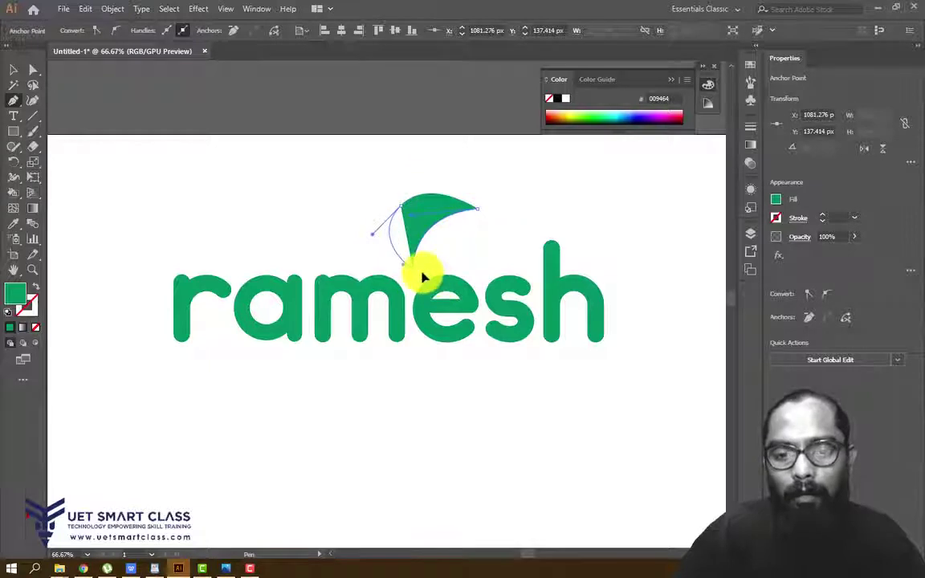
click(14, 71)
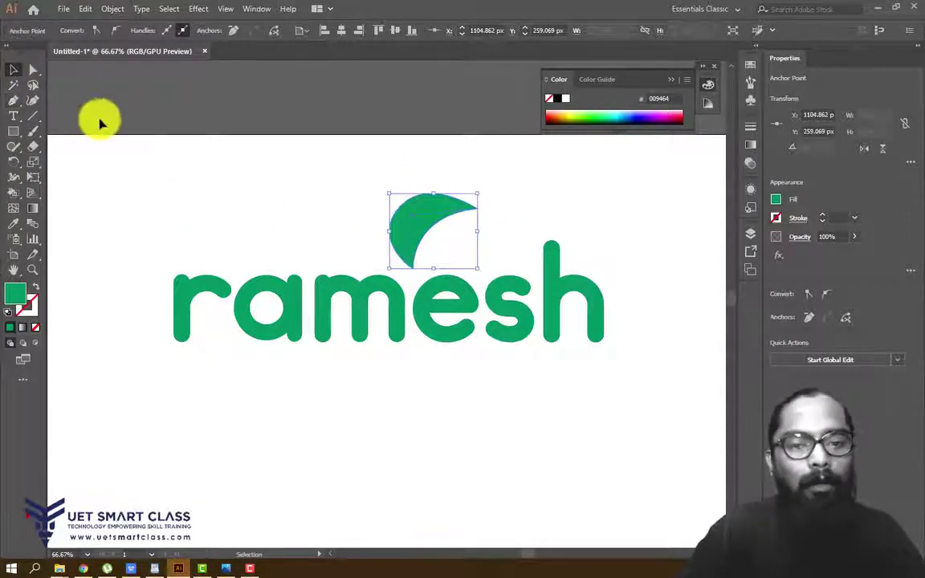
click(262, 197)
Step: Draw a smaller curved leaf with the Pen tool beside the large one, above the letter m
key(i)
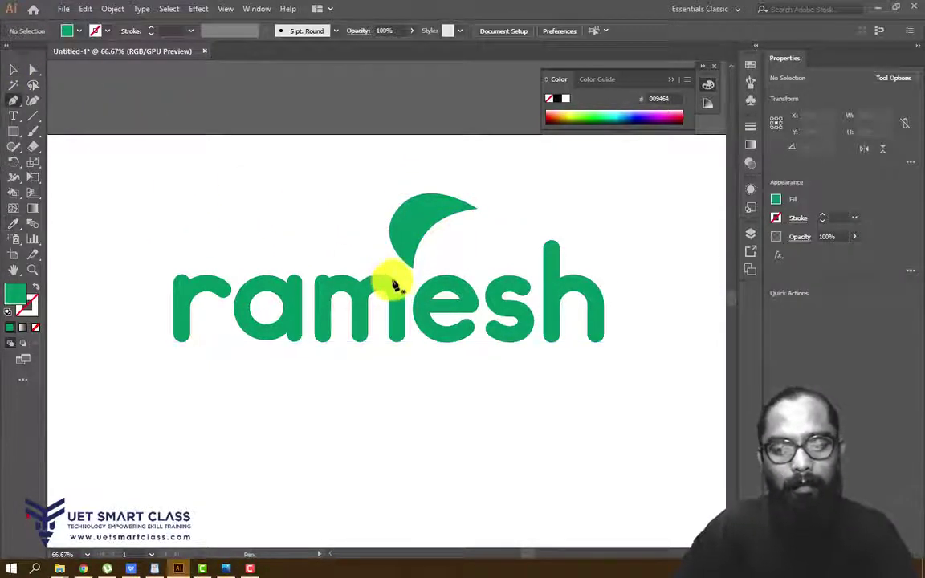
drag(369, 249, 370, 231)
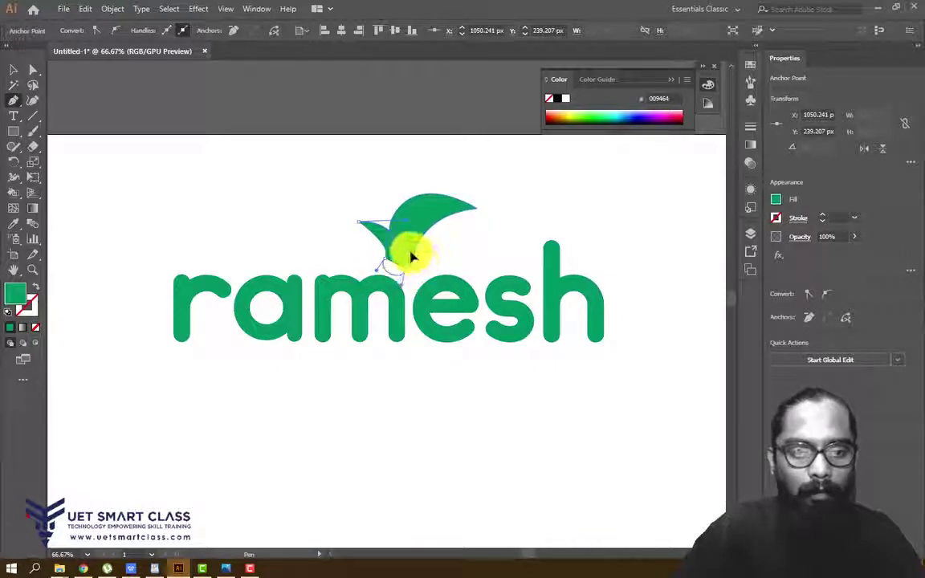
click(14, 70)
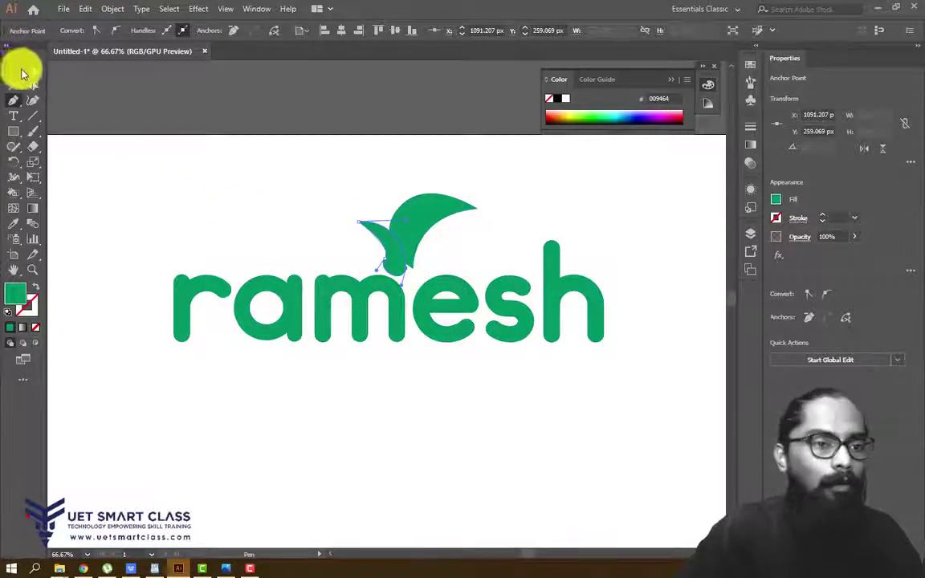
click(200, 132)
Step: Delete both leaf shapes above the letters m and e, keeping the text
drag(420, 232, 403, 246)
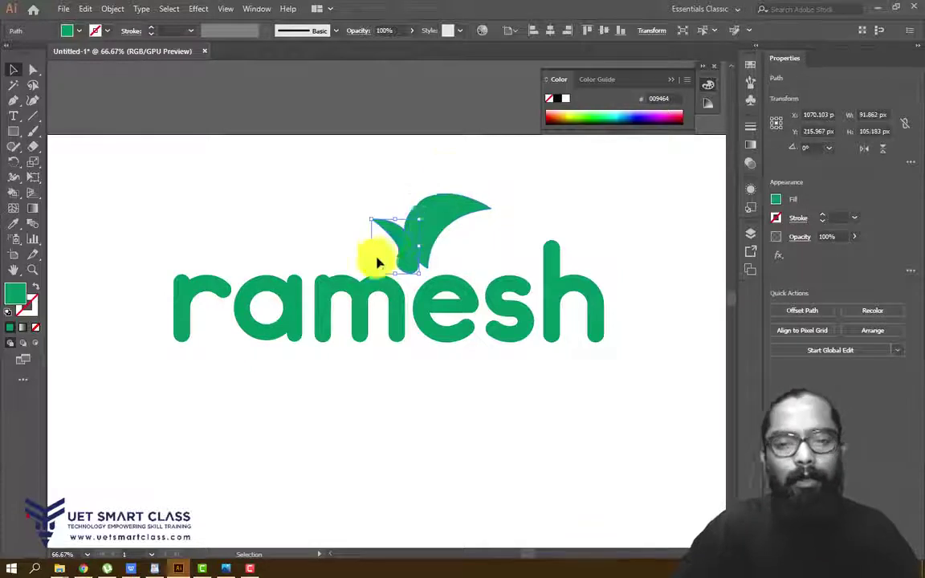
key(ctrl+a)
click(450, 166)
click(417, 234)
key(Delete)
click(401, 242)
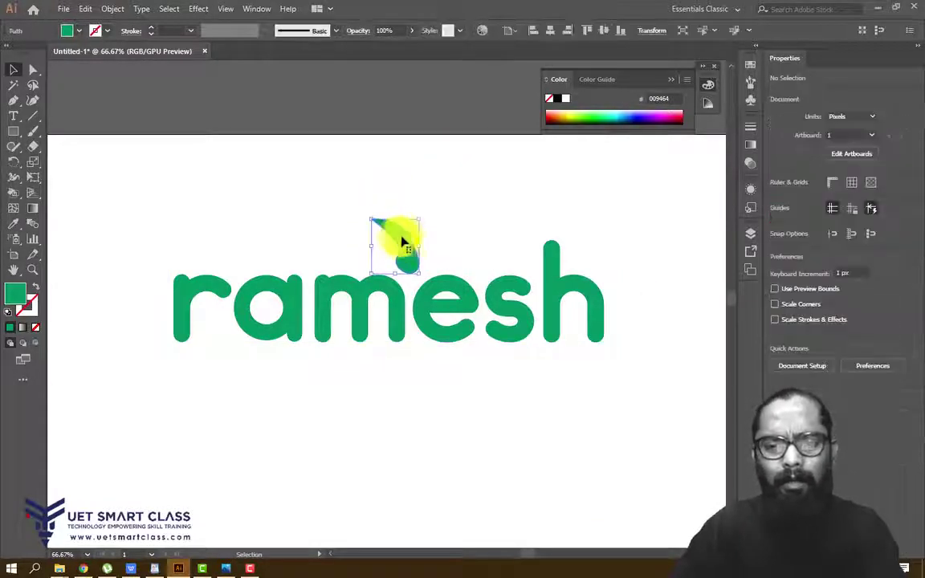
key(Delete)
Step: Draw a small pointed green leaf slanting up to the right above the letter a with the Pen tool
mouse_move(427, 221)
mouse_down()
mouse_move(433, 160)
mouse_move(415, 220)
mouse_up()
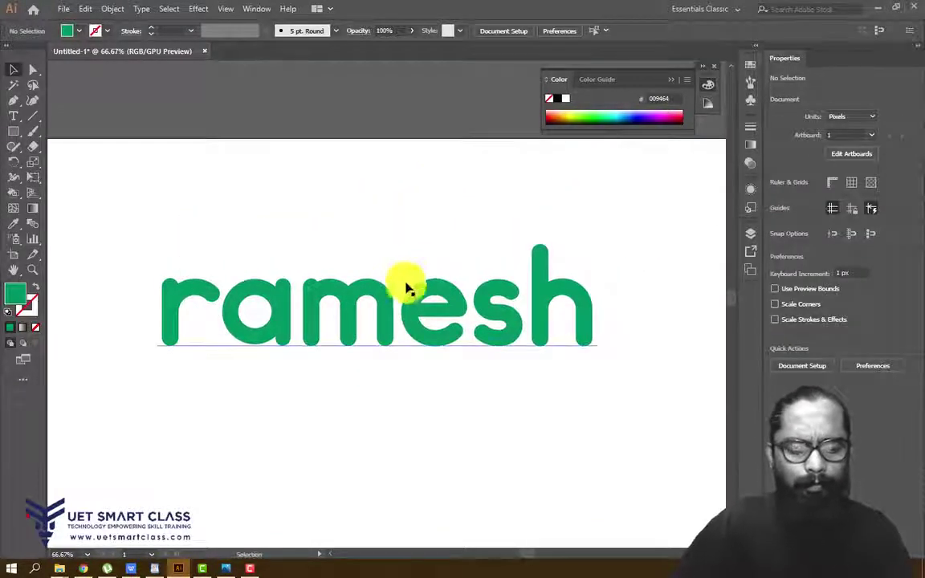
key(p)
drag(418, 298, 374, 252)
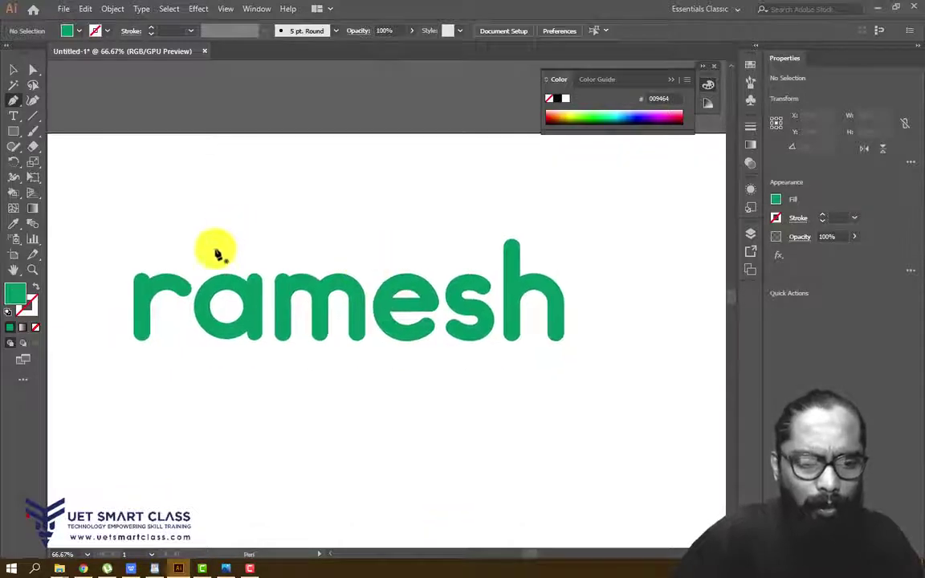
click(230, 261)
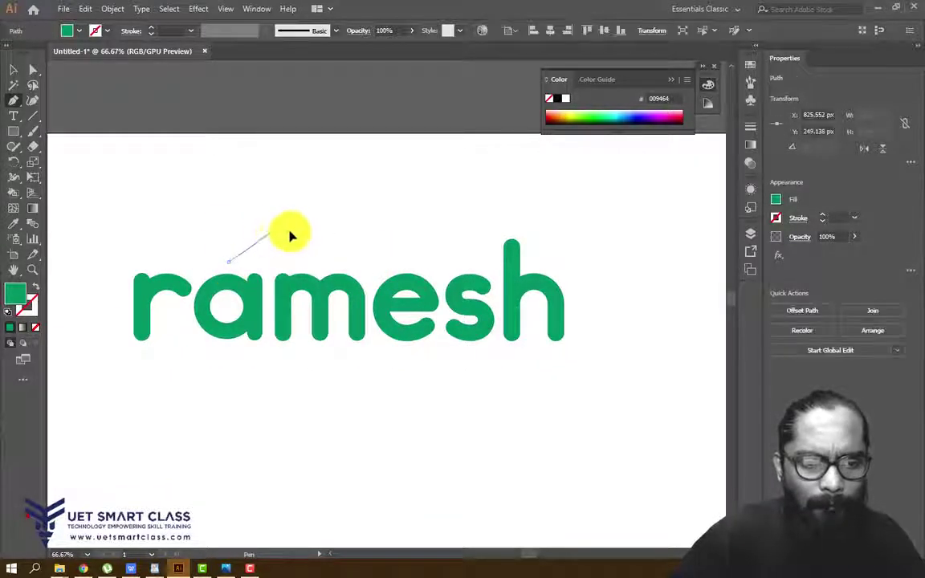
drag(309, 239, 229, 264)
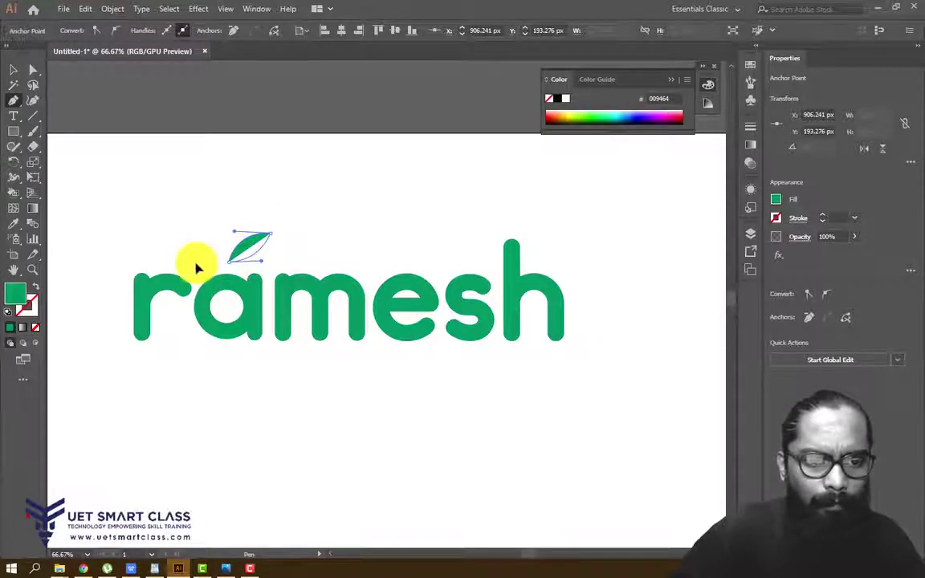
click(13, 69)
click(265, 225)
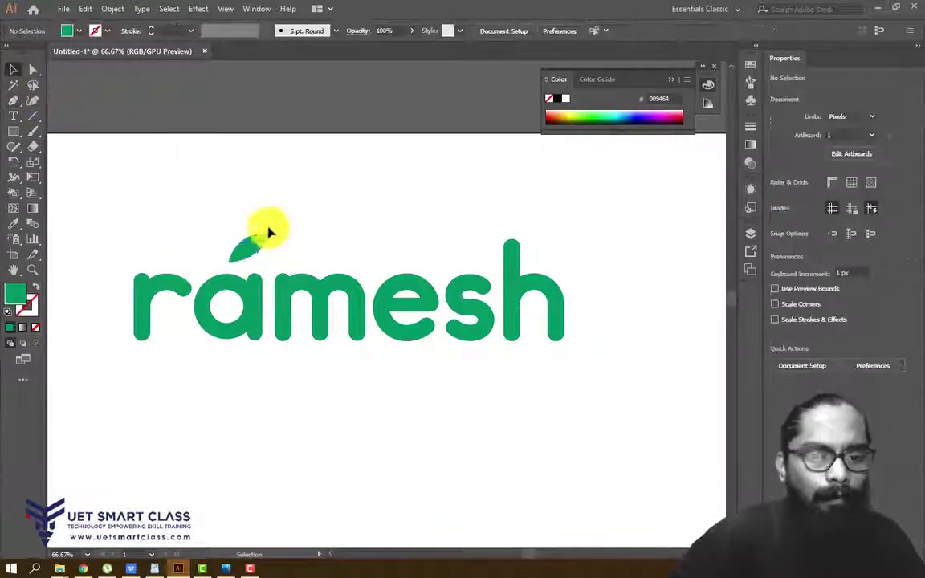
Step: Place the leaf on top of the letter a and add a smaller, rotated leaf copy to its left
drag(247, 259, 218, 268)
click(319, 198)
click(241, 205)
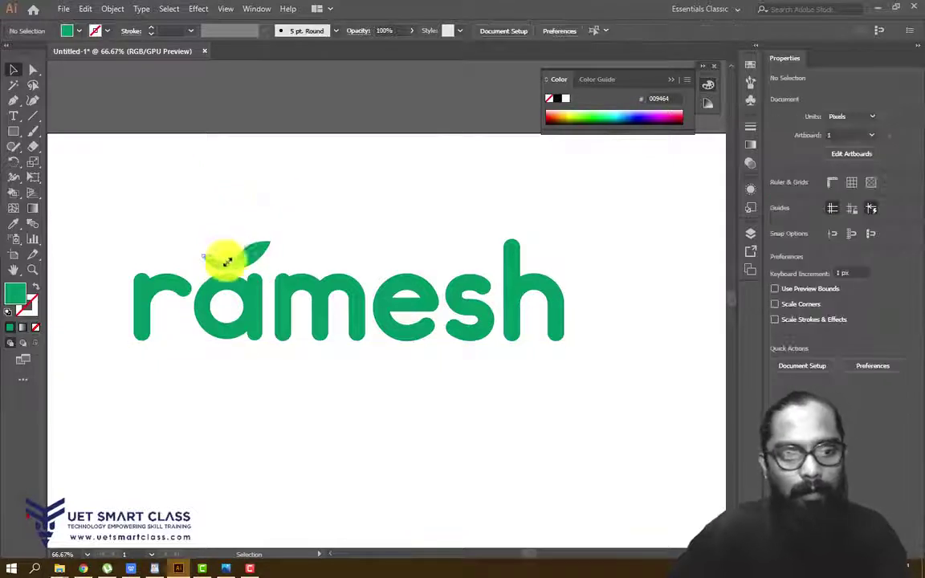
click(369, 202)
key(ctrl+minus)
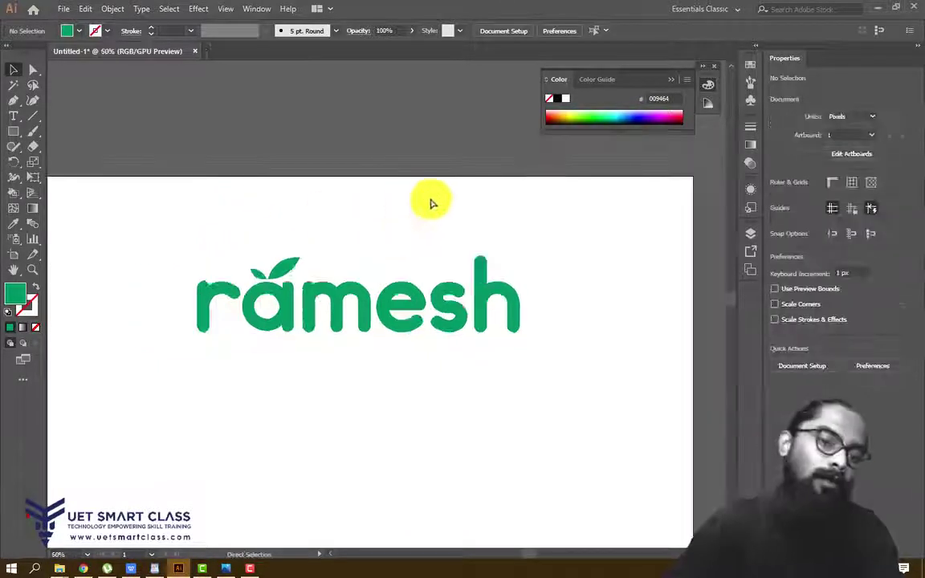
key(ctrl+plus)
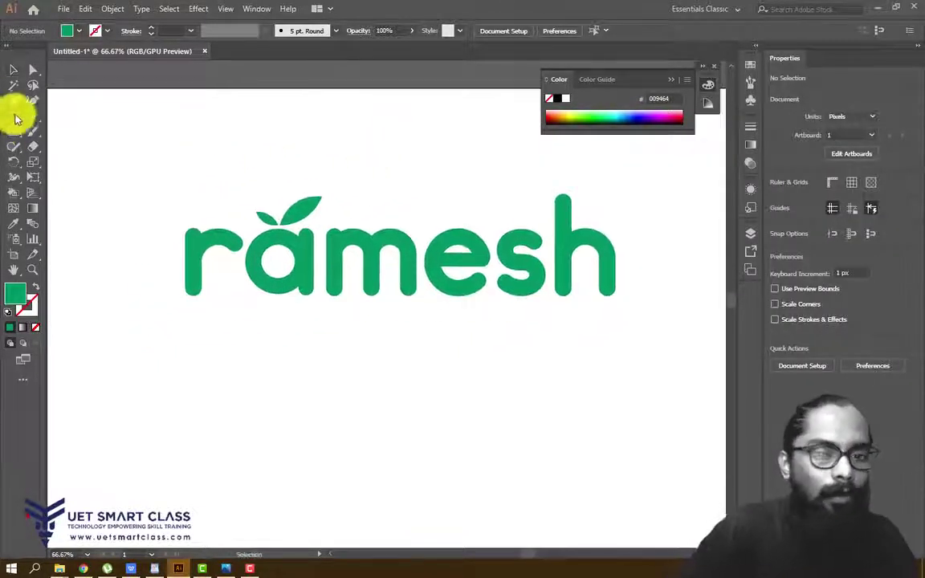
Step: Select only the letter a in the text and fill it with orange FF842A
click(15, 117)
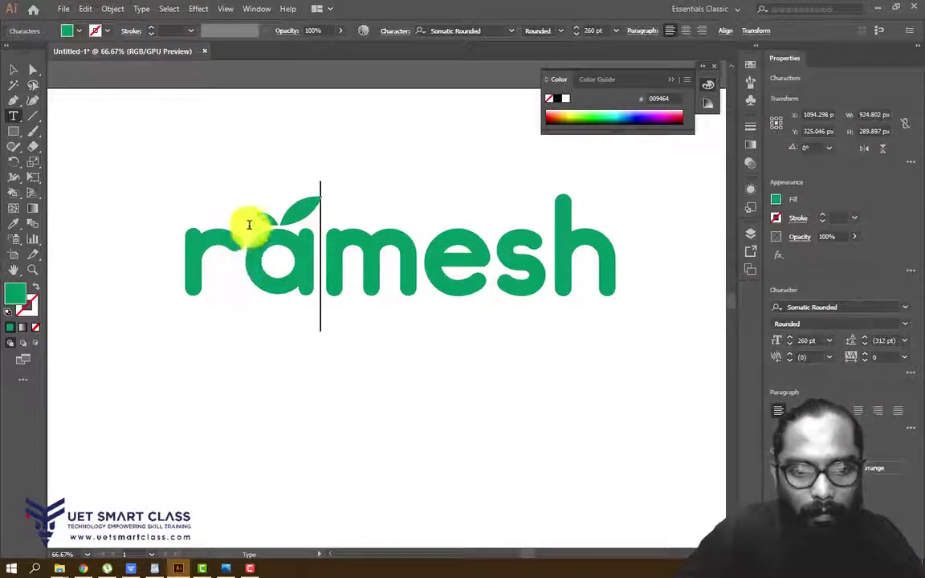
drag(248, 223, 320, 262)
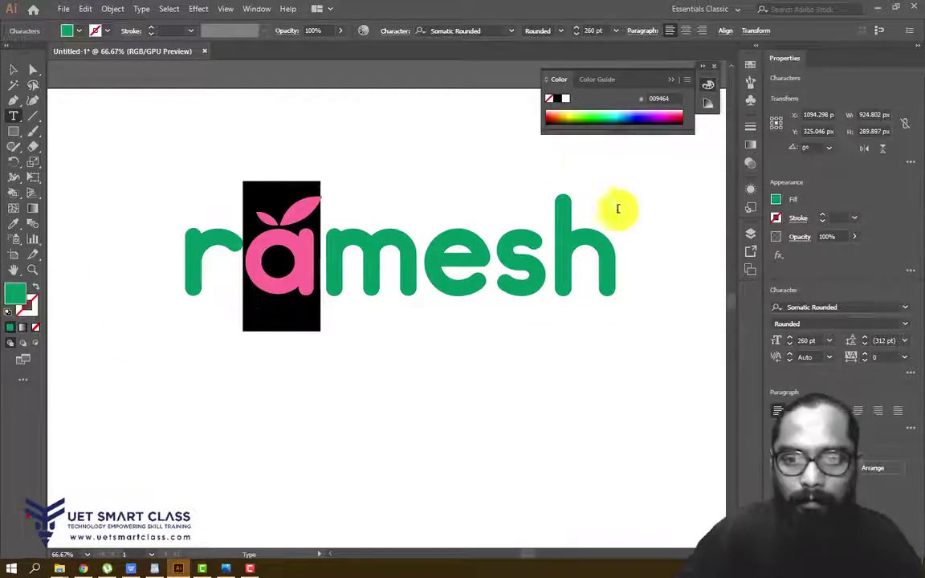
click(554, 114)
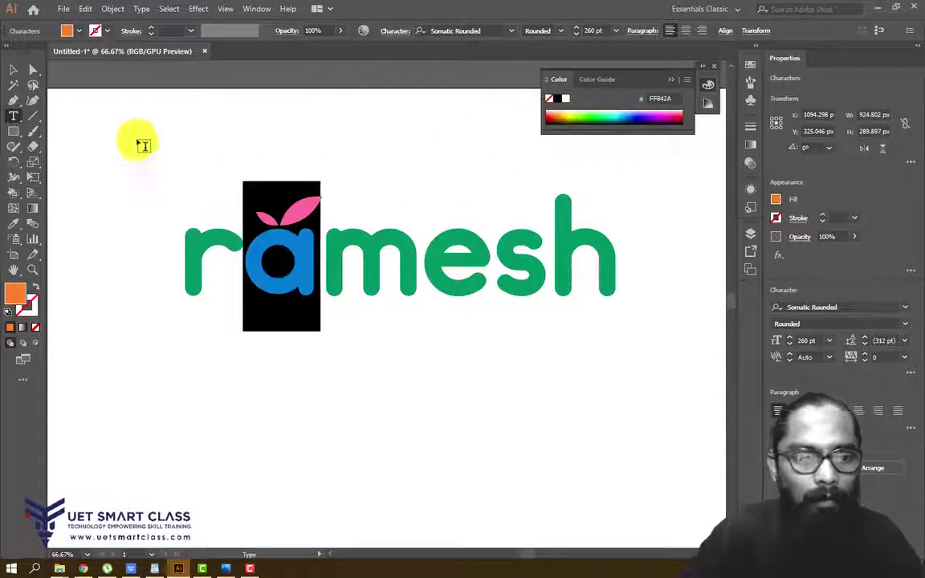
click(15, 69)
Step: Try to recolour the two leaves by sampling the letter a with the Eyedropper
click(294, 213)
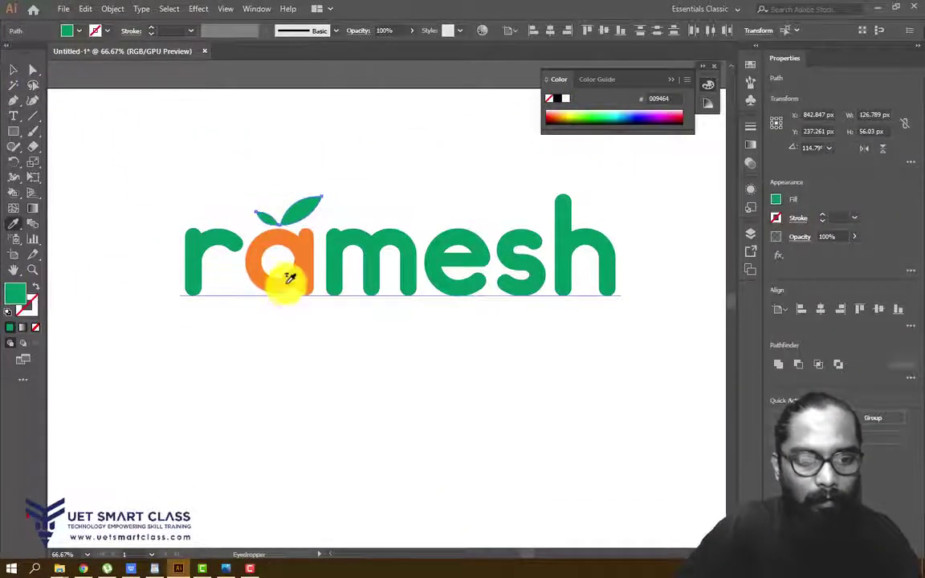
key(i)
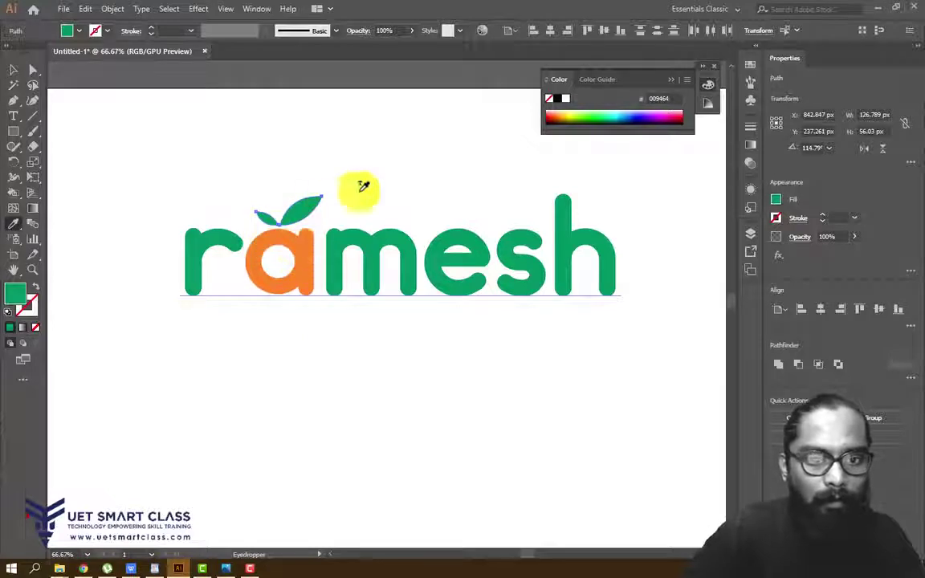
click(14, 69)
click(127, 310)
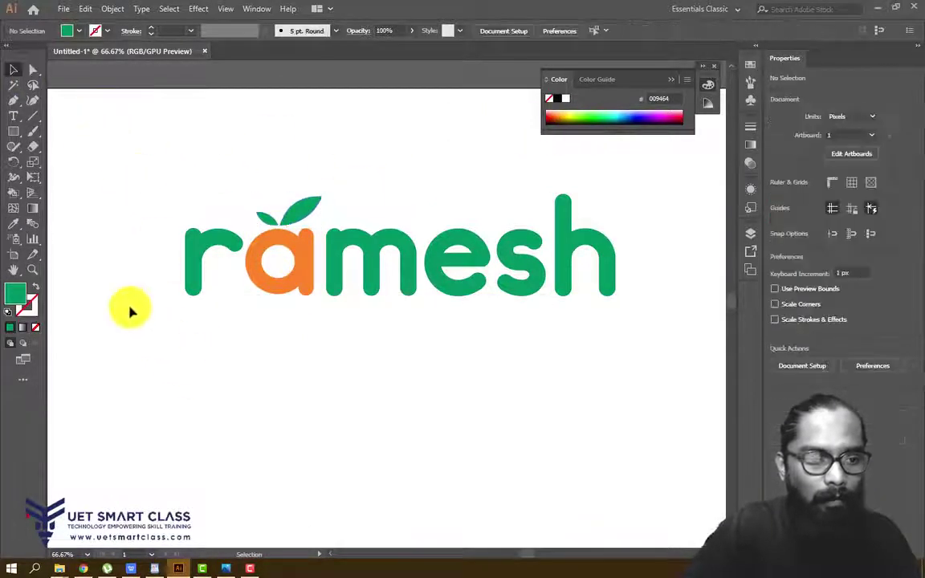
Step: Draw a rectangle about 155 by 79 px below the text and sample the letter a's orange onto it
click(13, 131)
drag(186, 378, 267, 418)
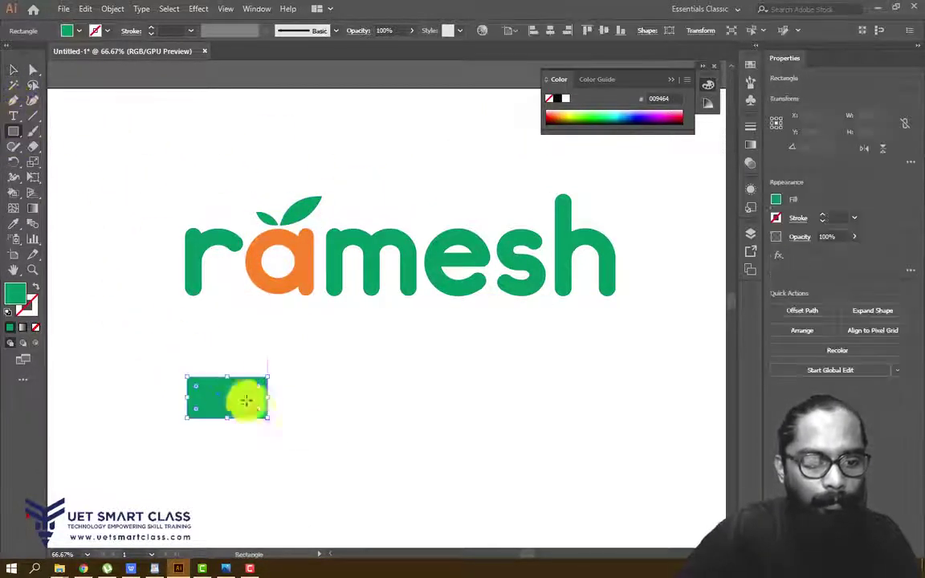
key(i)
click(262, 241)
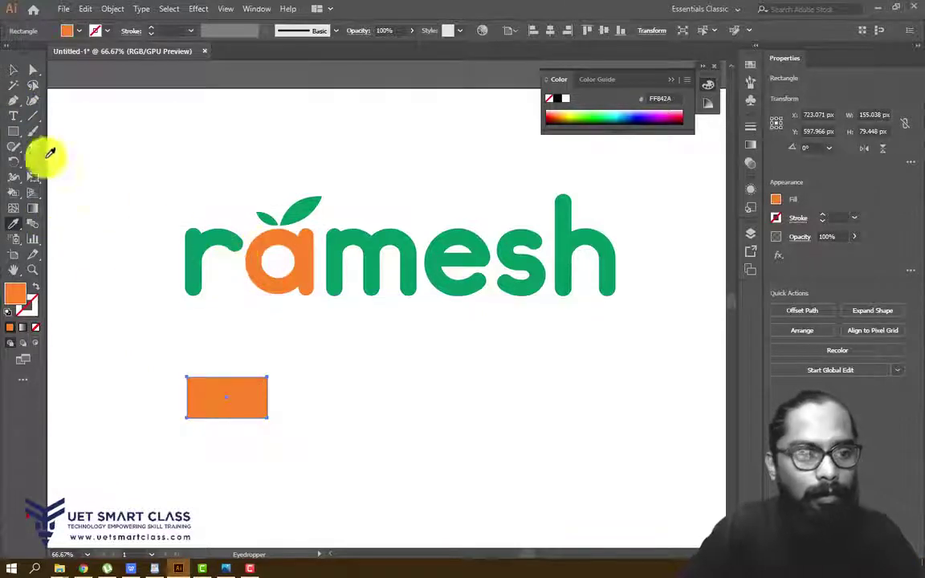
Step: Select both leaves and apply the rectangle's orange fill to them with the Eyedropper
click(14, 69)
drag(240, 184, 308, 207)
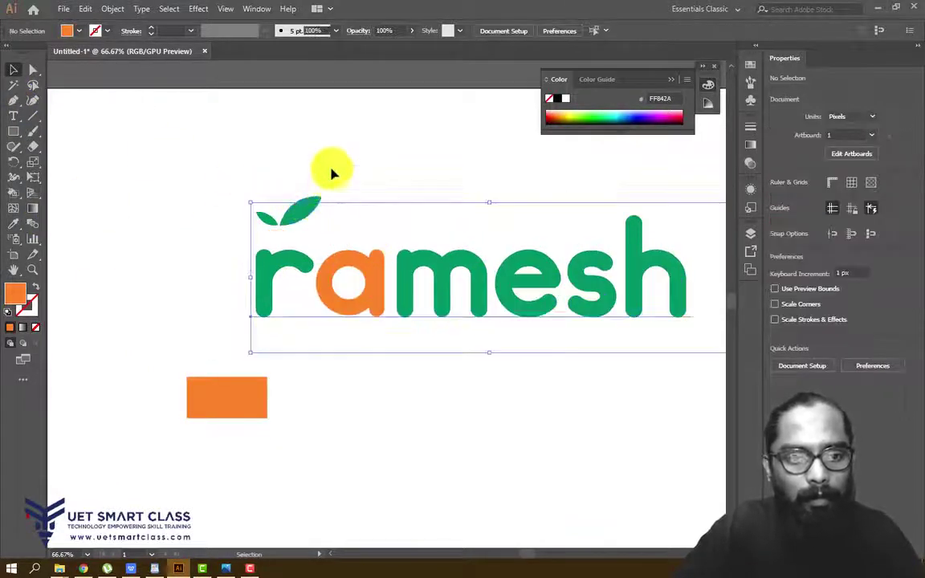
key(ctrl+z)
click(301, 216)
shift+click(267, 226)
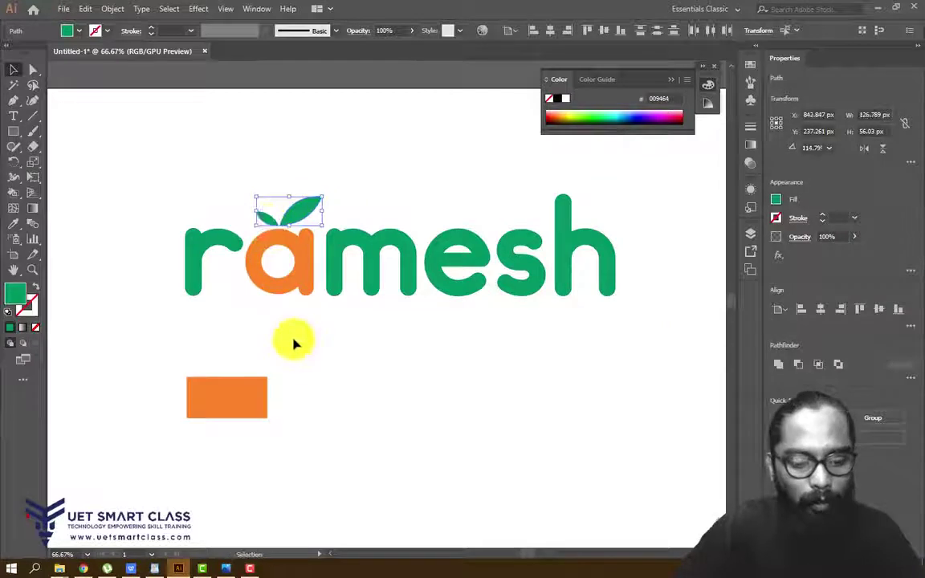
key(i)
click(232, 392)
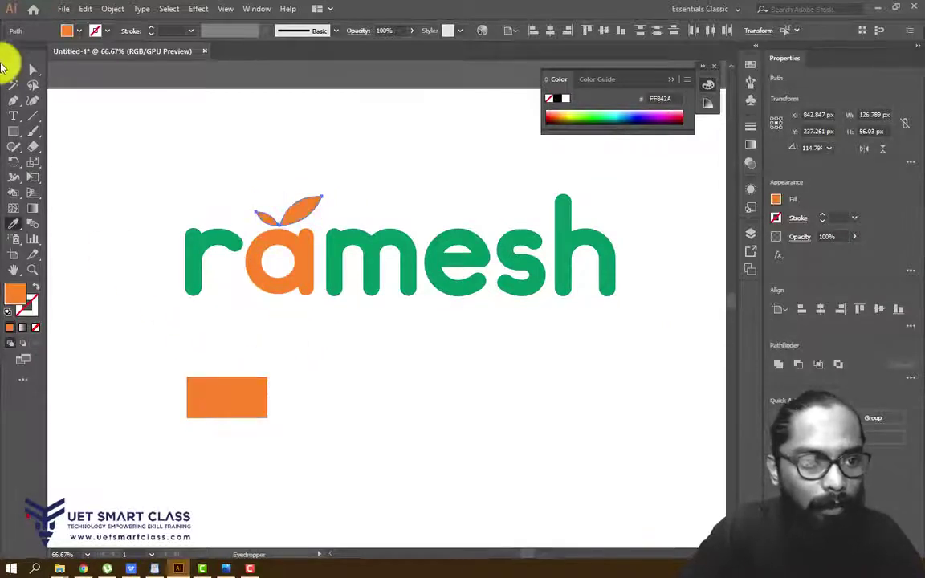
click(12, 72)
click(377, 160)
Step: Delete the orange sample rectangle below the text
click(241, 388)
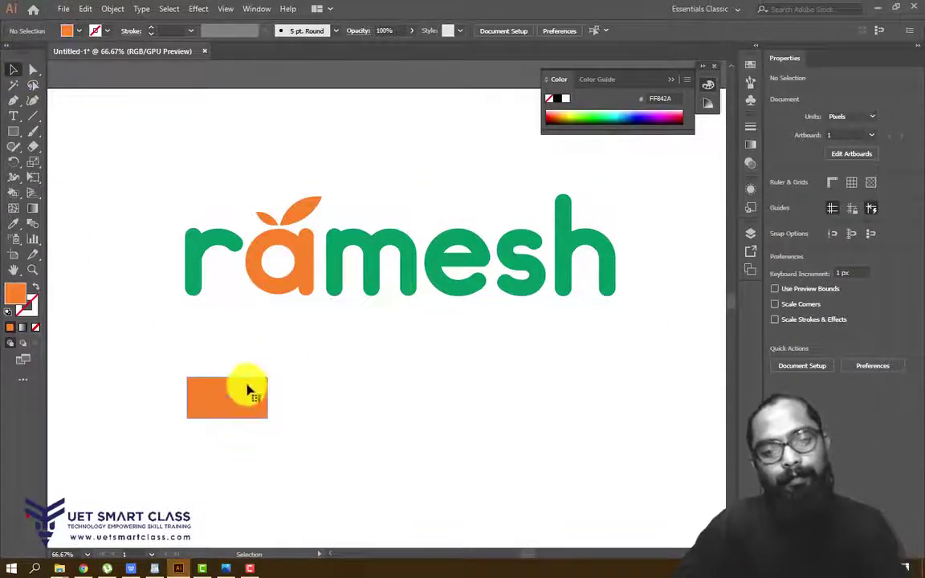
key(Delete)
key(ctrl+minus)
key(ctrl+minus)
key(ctrl+minus)
key(ctrl+equal)
key(ctrl+equal)
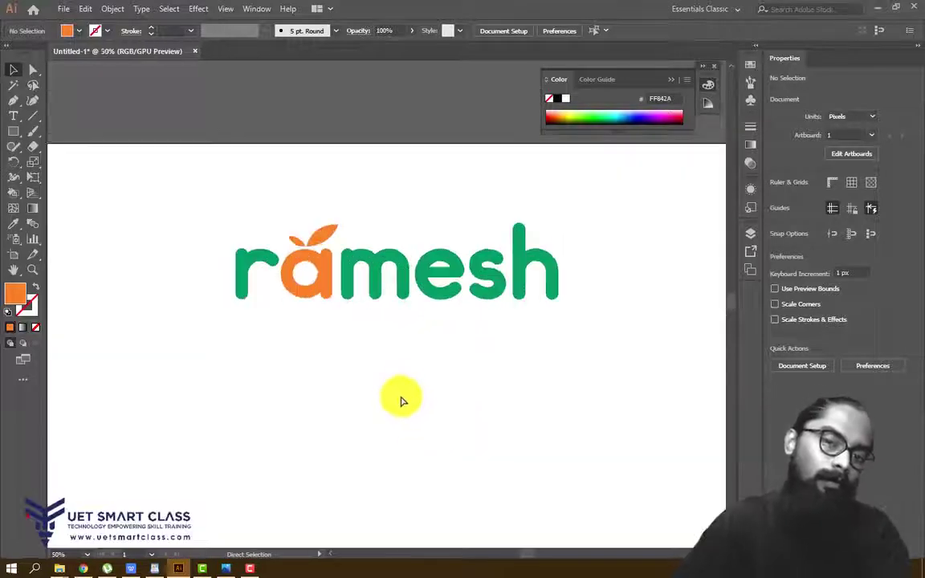
Step: Delete the whole text logo together with its leaves to leave the artboard empty
key(space)
drag(433, 359, 399, 355)
key(ctrl+equal)
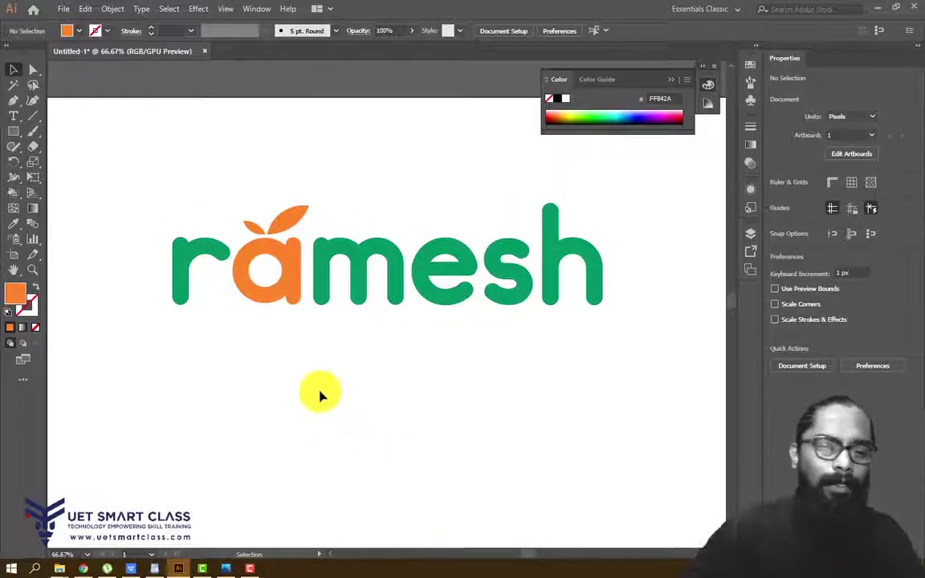
drag(155, 328, 627, 197)
key(Delete)
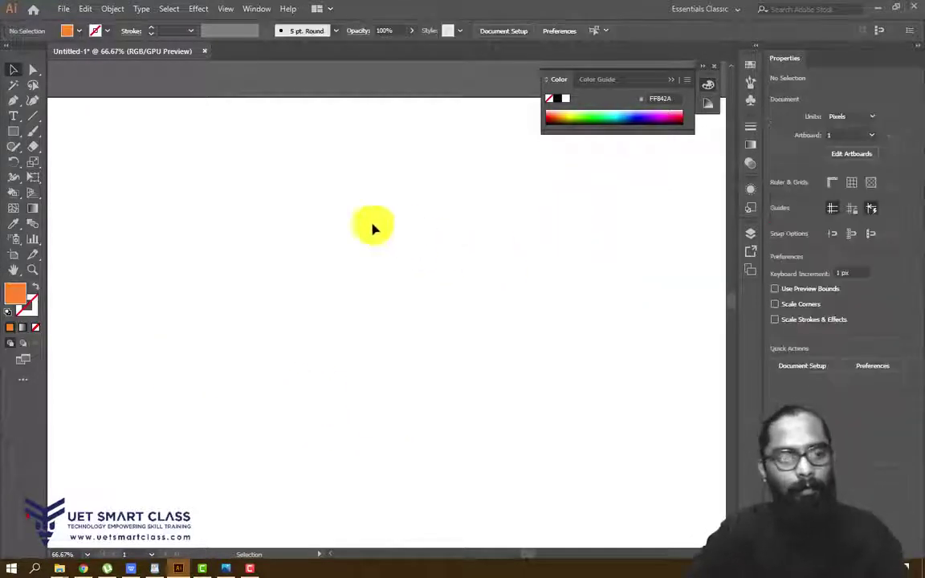
Step: Try drawing two long straight lines with the Line Segment Tool, and undo both
click(34, 116)
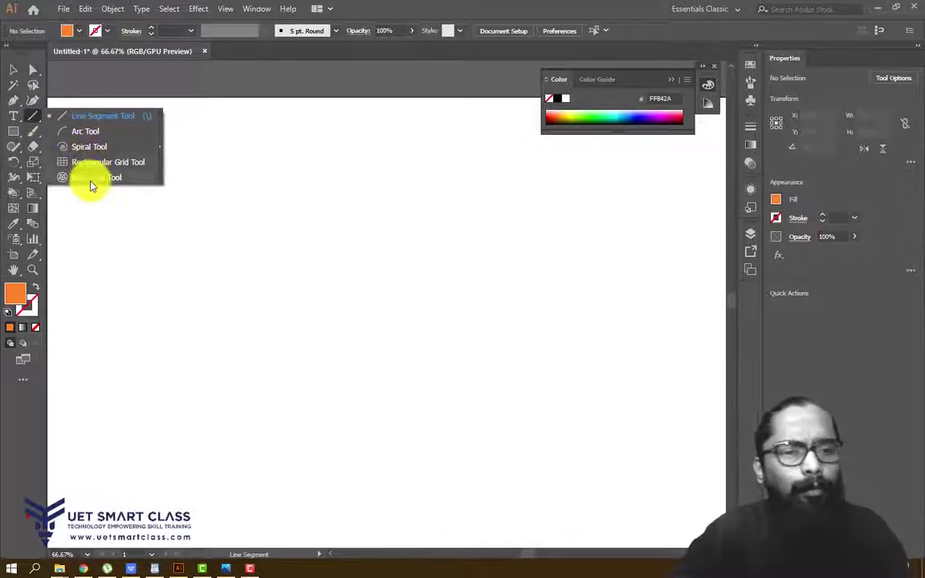
click(92, 118)
drag(314, 147, 266, 343)
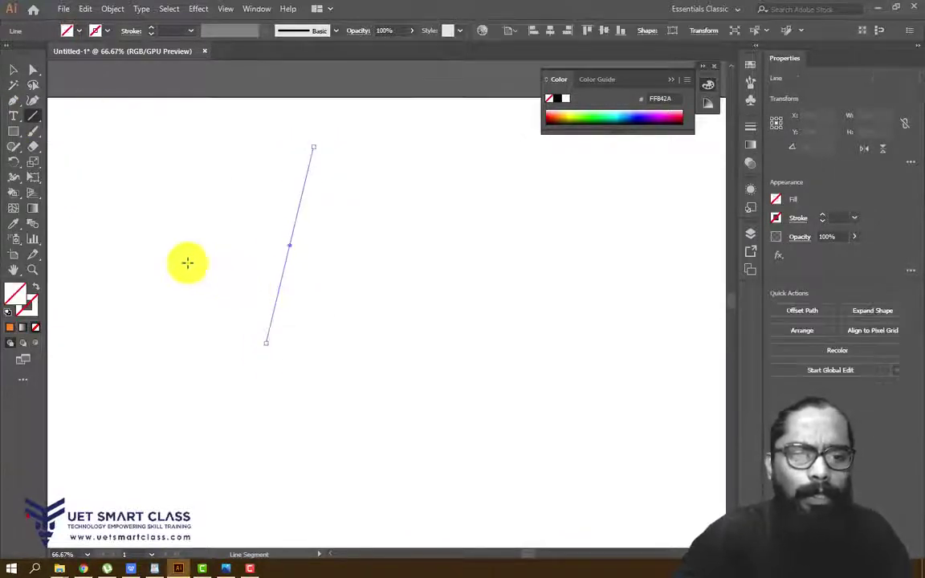
drag(166, 259, 526, 184)
key(ctrl+z)
key(ctrl+z)
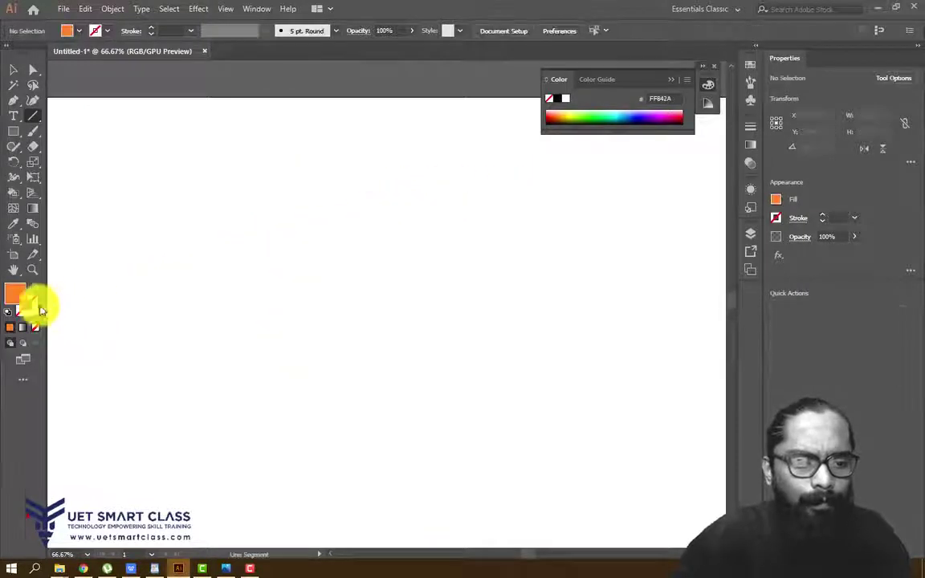
Step: Swap fill and stroke so the orange becomes the stroke, and draw ten long crossing lines over the upper part of the artboard
click(37, 288)
drag(262, 100, 204, 325)
drag(118, 221, 416, 128)
mouse_move(336, 97)
mouse_down()
mouse_move(343, 273)
mouse_move(317, 270)
mouse_up()
drag(133, 289, 463, 240)
drag(294, 126, 263, 343)
drag(176, 239, 384, 174)
mouse_move(254, 148)
mouse_down()
mouse_move(227, 314)
mouse_move(239, 341)
mouse_up()
drag(180, 213, 472, 188)
drag(377, 132, 165, 370)
drag(105, 281, 489, 245)
Step: Draw a smaller star-like cluster of crossing straight lines below the first group
drag(343, 313, 271, 480)
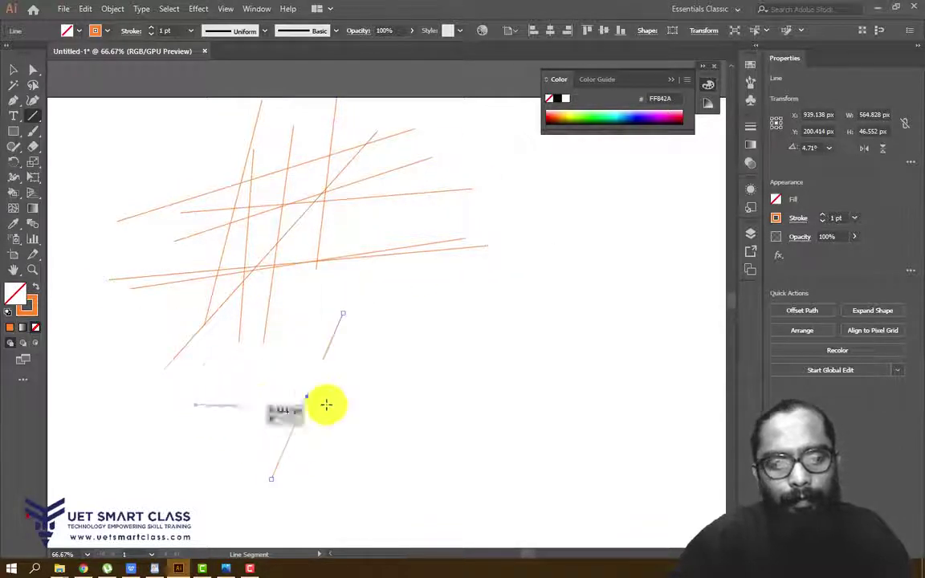
drag(464, 376, 208, 377)
drag(241, 322, 370, 462)
drag(299, 330, 307, 463)
drag(207, 438, 434, 343)
Step: Select all the drawn lines and delete them to clear the artboard
click(14, 69)
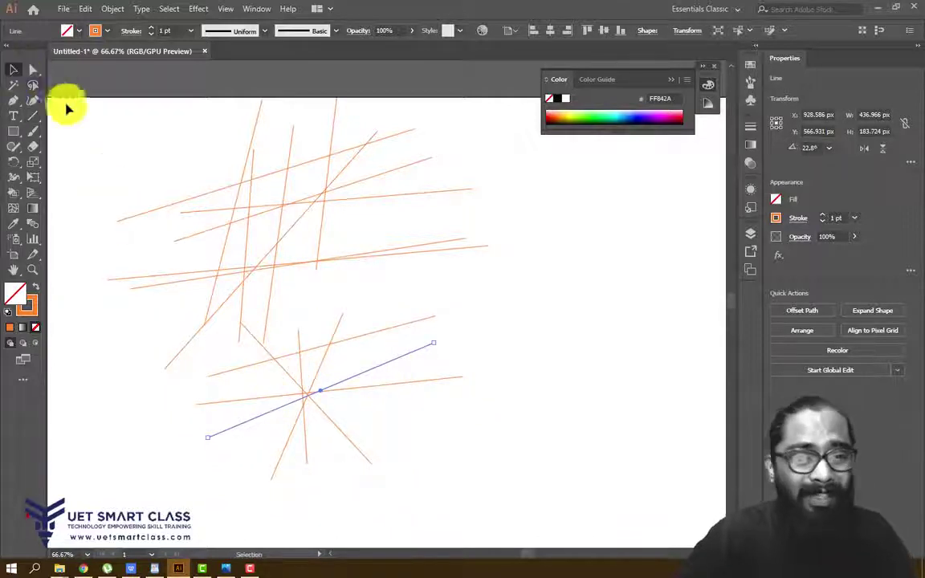
key(ctrl+a)
key(Delete)
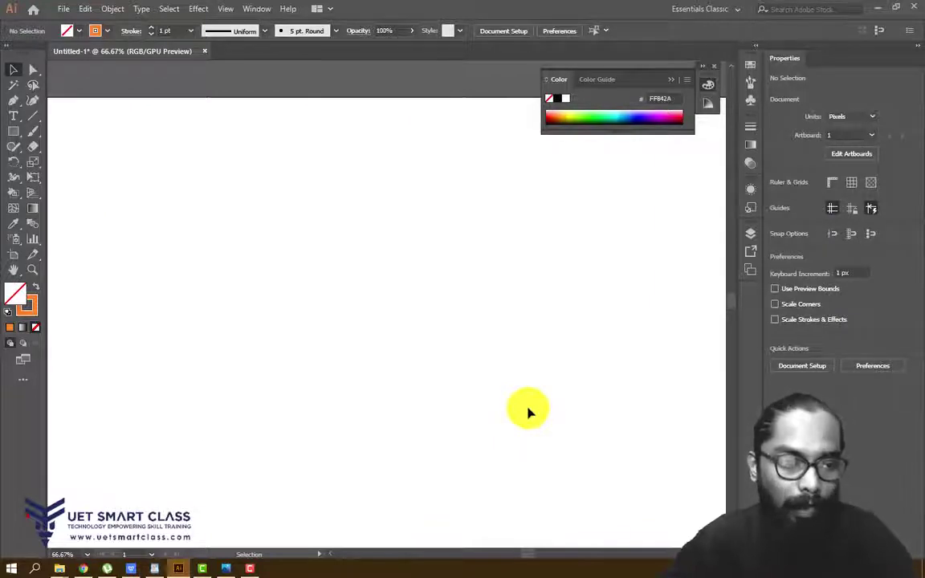
Step: Draw an arc with the Arc Tool, vary its slope repeatedly between convex and concave while drawing, and delete it
click(34, 116)
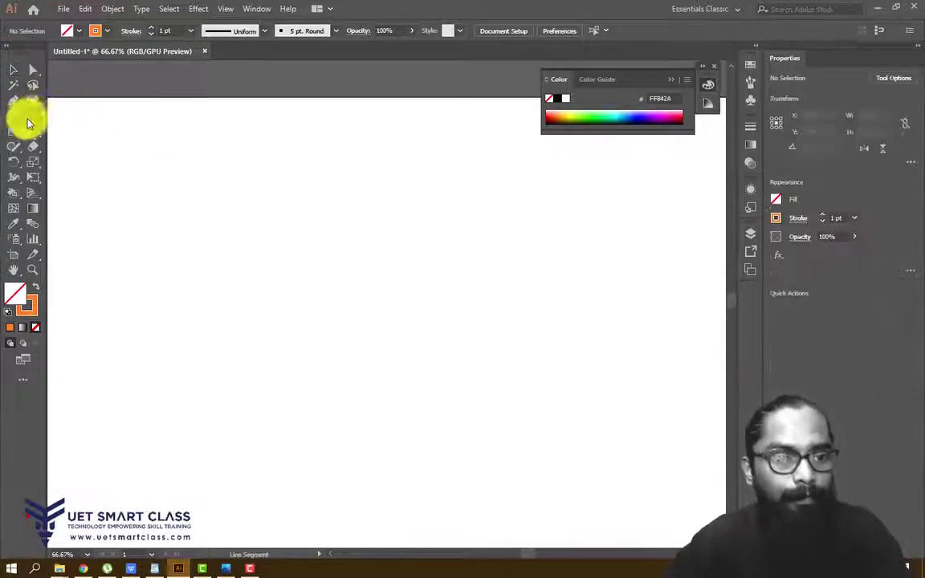
drag(33, 118, 89, 130)
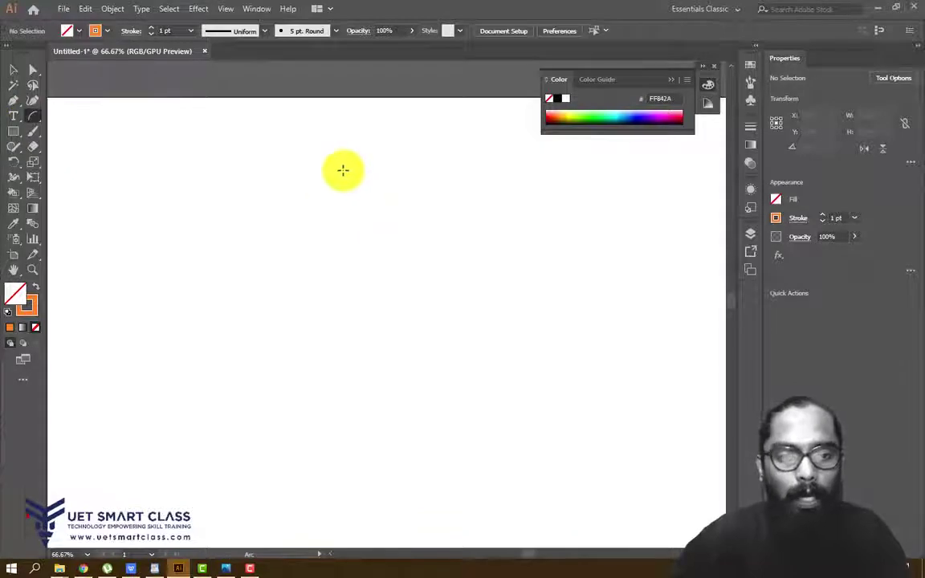
mouse_move(343, 169)
mouse_down()
mouse_move(357, 303)
mouse_move(477, 325)
mouse_move(555, 297)
mouse_move(483, 345)
mouse_move(540, 342)
mouse_move(514, 341)
mouse_move(519, 327)
mouse_up()
key(Up)
key(Up)
key(Up)
key(Up)
key(Up)
key(Up)
key(Up)
key(Up)
key(x)
key(Up)
key(Up)
key(Up)
key(Up)
key(Up)
key(Up)
key(Down)
key(Down)
key(Down)
key(Down)
key(Down)
key(Down)
key(Down)
key(Down)
key(Down)
key(Down)
key(Up)
key(Up)
key(Up)
key(Up)
key(Up)
key(Up)
key(Up)
key(Up)
key(Up)
key(Up)
key(Up)
key(Up)
key(Up)
key(Up)
key(Down)
key(Down)
key(Down)
key(Down)
key(Down)
key(Down)
key(Down)
key(Down)
key(Down)
key(Down)
key(Down)
key(Down)
key(Down)
key(Down)
key(Up)
key(Up)
key(Up)
key(Up)
key(Up)
key(Up)
key(Up)
key(Up)
key(Up)
key(Up)
key(Up)
key(Up)
key(Up)
key(Up)
key(Delete)
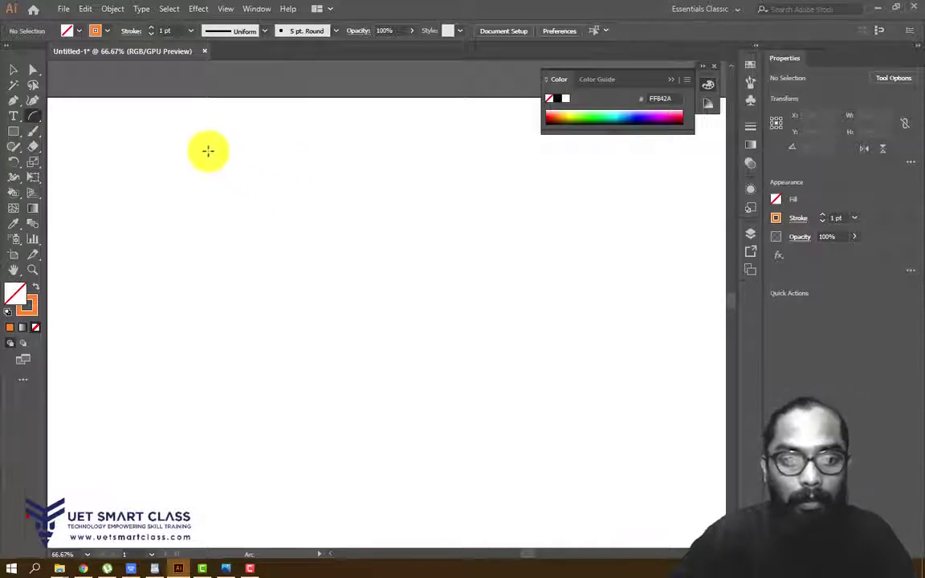
Step: Draw a larger arc about 669 by 420 px, adjust its curvature in both directions, and delete it
drag(208, 151, 555, 368)
key(Down)
key(Down)
key(Down)
key(Down)
key(Down)
key(Down)
key(Up)
key(Up)
key(Up)
key(Up)
key(Up)
key(Up)
key(Up)
key(Up)
key(Up)
key(Up)
key(Up)
key(Up)
key(Delete)
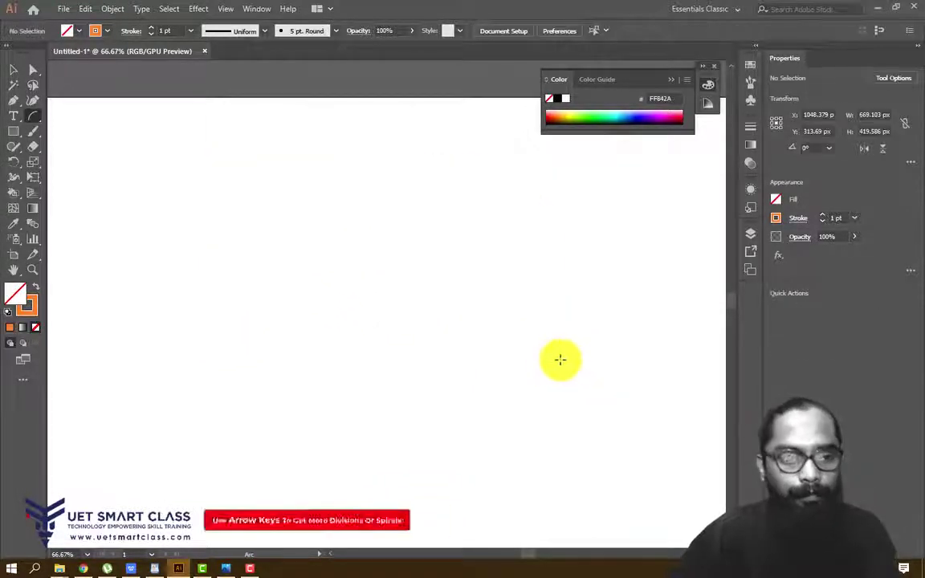
Step: Draw a spiral about 683 by 643 px with the Spiral Tool, vary its number of turns up and down while drawing, and delete it
drag(35, 119, 91, 148)
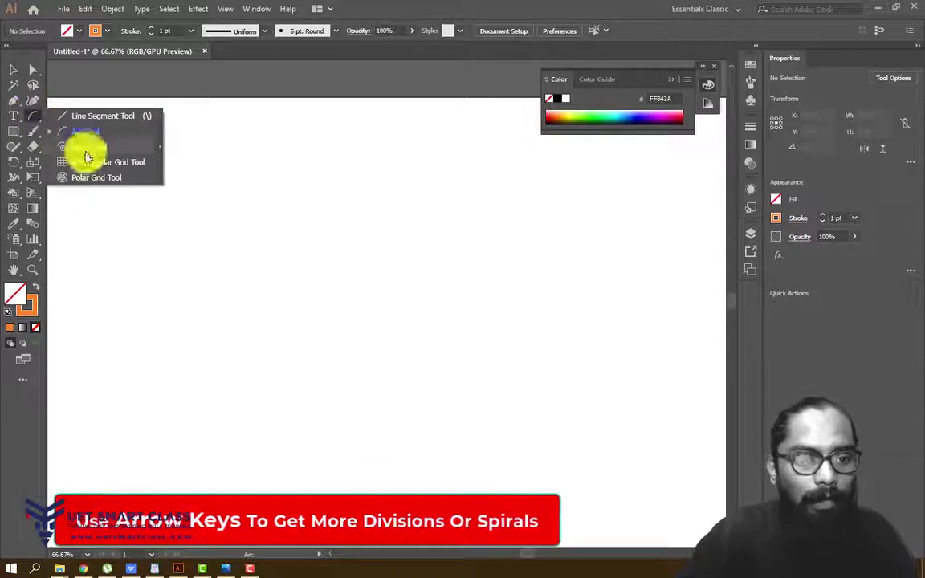
drag(299, 258, 440, 361)
key(Down)
key(Down)
key(Down)
key(Down)
key(Down)
key(Down)
key(Down)
key(Down)
key(Down)
key(Down)
key(Up)
key(Up)
key(Up)
key(Up)
key(Up)
key(Up)
key(Up)
key(Up)
key(Up)
key(Up)
key(Down)
key(Down)
key(Down)
key(Down)
key(Down)
key(Down)
key(Down)
key(Down)
key(Down)
key(Down)
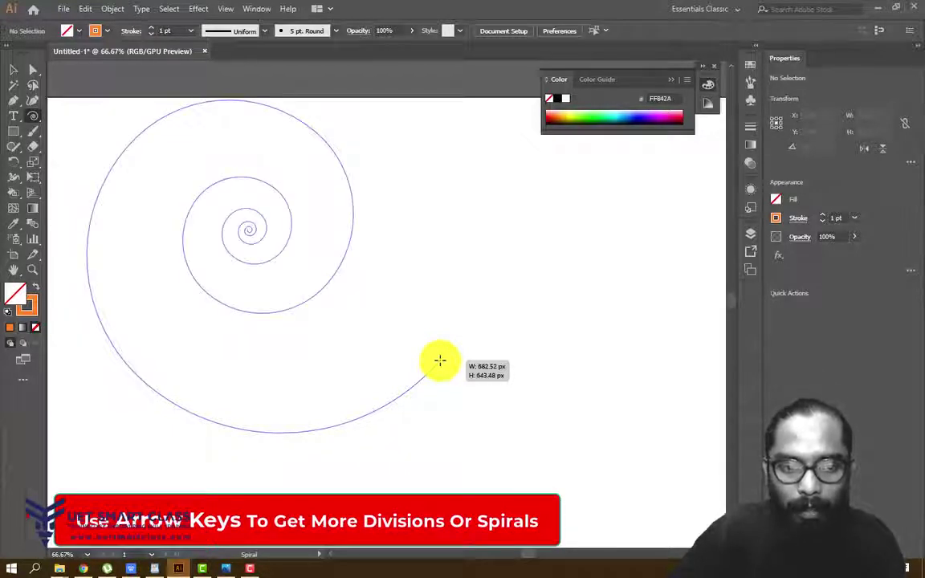
key(Down)
key(Down)
key(Down)
key(Down)
key(Down)
key(Down)
key(Down)
key(Down)
key(Down)
key(Down)
drag(440, 361, 440, 360)
key(Up)
key(Up)
key(Up)
key(Up)
key(Up)
key(Up)
key(Up)
key(Up)
key(Up)
key(Up)
key(Down)
key(Down)
key(Down)
key(Down)
key(Down)
key(Delete)
Step: Draw a rectangular grid about 741 by 466 px across the middle of the empty artboard with the Rectangular Grid Tool
click(33, 116)
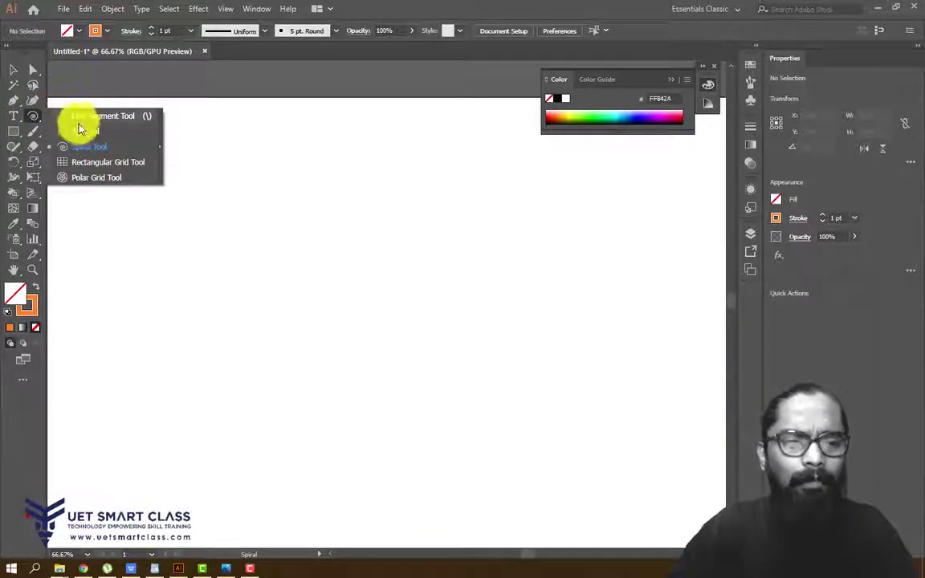
click(103, 163)
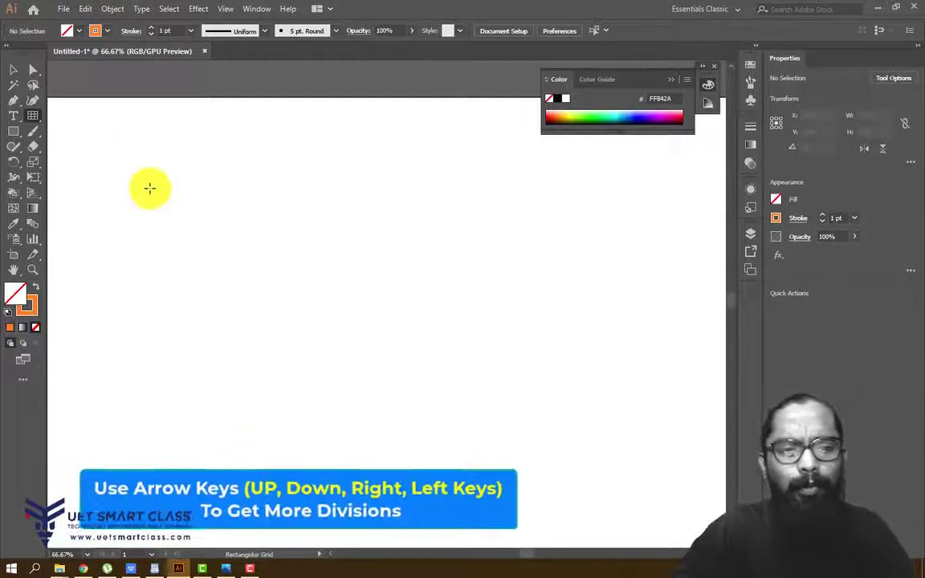
click(35, 118)
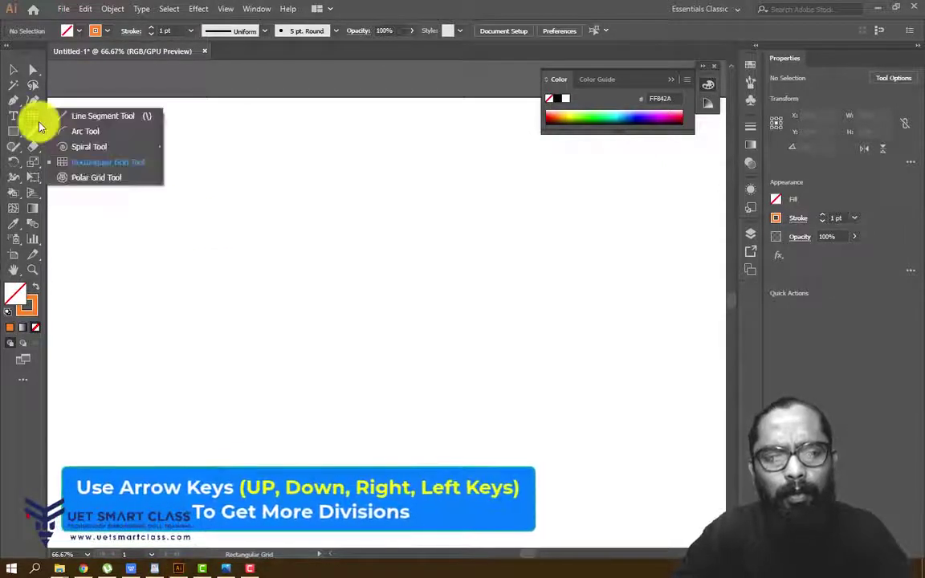
click(103, 161)
drag(192, 171, 575, 406)
Step: Add many more horizontal and vertical dividers to the rectangular grid while still drawing it
key(Up)
key(Up)
key(Up)
key(Up)
key(Up)
key(Up)
key(Up)
key(Up)
key(Up)
key(Up)
key(Up)
key(Up)
key(Up)
key(Up)
key(Up)
key(Up)
key(Up)
key(Up)
key(Up)
key(Up)
key(Right)
key(Right)
key(Right)
key(Right)
key(Right)
key(Right)
key(Right)
key(Right)
key(Right)
key(Right)
key(Right)
key(Right)
key(Right)
key(Right)
key(Right)
key(Right)
key(Right)
key(Right)
key(Right)
key(Right)
key(Right)
key(Right)
key(Right)
key(Right)
key(Right)
key(Right)
key(Right)
key(Right)
key(Right)
key(Right)
key(Right)
key(Right)
key(Right)
key(Right)
key(Right)
key(Right)
key(Right)
key(Right)
key(Right)
key(Right)
key(Up)
key(Up)
key(Up)
key(Up)
key(Up)
key(Up)
key(Up)
key(Up)
key(Up)
key(Up)
key(Up)
key(Up)
key(Up)
key(Up)
key(Up)
Step: Remove all horizontal and vertical dividers from the grid while still drawing it, leaving only the outer rectangle
key(Down)
key(Down)
key(Down)
key(Down)
key(Down)
key(Down)
key(Down)
key(Down)
key(Down)
key(Down)
key(Down)
key(Down)
key(Down)
key(Down)
key(Down)
key(Down)
key(Down)
key(Down)
key(Down)
key(Down)
key(Left)
key(Left)
key(Left)
key(Left)
key(Left)
key(Left)
key(Left)
key(Left)
key(Left)
key(Left)
key(Left)
key(Left)
key(Left)
key(Left)
key(Left)
key(Left)
key(Left)
key(Left)
key(Left)
key(Left)
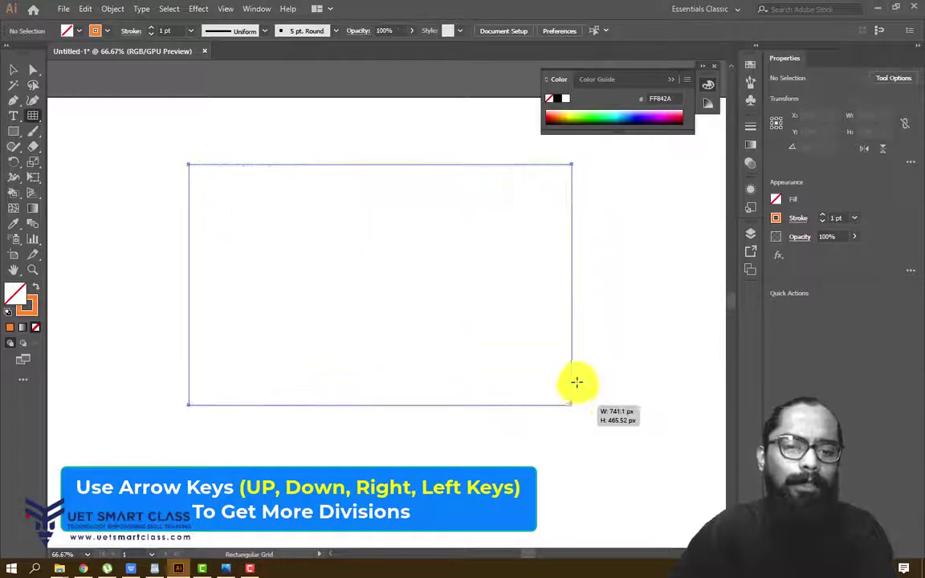
Step: Delete the rectangular grid and draw a polar grid about 631 by 552 px on the empty artboard with the Polar Grid Tool
key(Delete)
drag(32, 114, 93, 175)
drag(524, 401, 558, 496)
Step: Add concentric dividers to the polar grid while still drawing it, and reduce their number again
key(Up)
key(Up)
key(Up)
key(Up)
key(Up)
key(Up)
key(Up)
key(Up)
key(Up)
key(Up)
key(Up)
key(Up)
key(Up)
key(Up)
key(Up)
key(Down)
key(Down)
key(Down)
key(Down)
key(Down)
key(Down)
key(Down)
key(Down)
key(Down)
key(Down)
key(Down)
key(Down)
key(Down)
key(Down)
key(Down)
Step: Add many more radial dividers to the polar grid while still drawing it
key(Right)
key(Right)
key(Right)
key(Right)
key(Right)
key(Right)
key(Right)
key(Right)
key(Right)
key(Right)
key(Right)
key(Right)
key(Right)
key(Right)
key(Right)
key(Right)
key(Right)
key(Right)
key(Right)
key(Right)
Step: Vary the number of concentric dividers up and down with the polar grid's radial dividers in place
key(Up)
key(Up)
key(Up)
key(Up)
key(Up)
key(Up)
key(Up)
key(Up)
key(Up)
key(Up)
key(Up)
key(Up)
key(Down)
key(Down)
key(Down)
key(Down)
key(Down)
key(Down)
key(Down)
key(Down)
key(Down)
key(Down)
key(Down)
key(Down)
key(Down)
key(Down)
key(Down)
Step: Remove all radial dividers from the polar grid while still drawing it, leaving only concentric rings
key(Left)
key(Left)
key(Left)
key(Left)
key(Left)
key(Left)
key(Left)
key(Left)
key(Left)
key(Left)
key(Left)
key(Left)
key(Left)
key(Left)
key(Left)
key(Left)
key(Left)
key(Left)
key(Left)
key(Left)
key(Left)
key(Left)
key(Left)
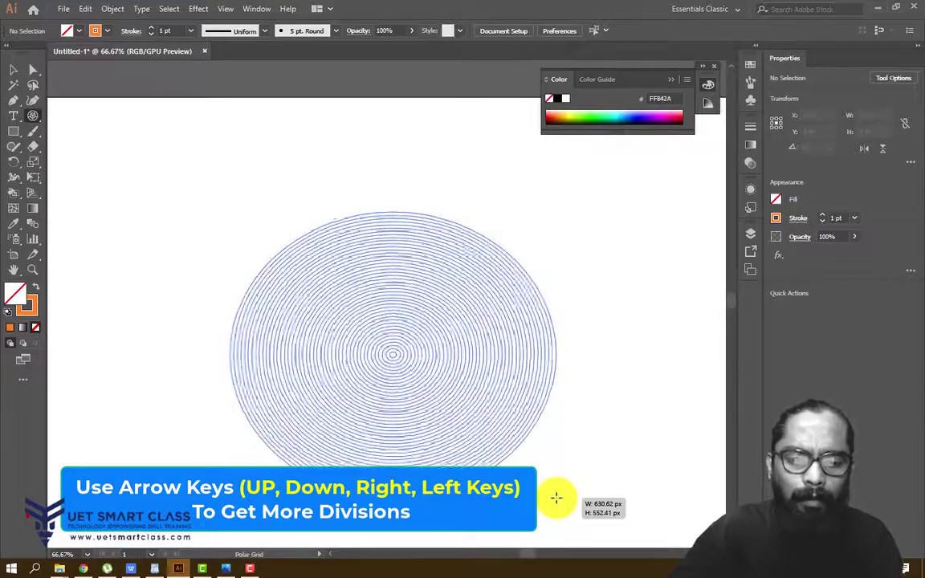
Step: Add many more concentric dividers to the polar grid and make it slightly smaller while still drawing it
key(Up)
key(Up)
key(Up)
key(Up)
key(Up)
key(Up)
key(Up)
key(Up)
key(Up)
key(Up)
key(Up)
key(Up)
key(Up)
key(Up)
key(Up)
key(Up)
key(Up)
key(Up)
key(Up)
key(Up)
drag(556, 498, 554, 482)
Step: Reduce the polar grid's radial and concentric dividers while still drawing it, and delete the finished grid
key(Left)
key(Left)
key(Left)
key(Left)
key(Left)
key(Left)
key(Left)
key(Left)
key(Left)
key(Left)
key(Left)
key(Left)
key(Left)
key(Left)
key(Left)
key(Down)
key(Down)
key(Down)
key(Down)
key(Down)
key(Down)
key(Down)
key(Down)
key(Down)
key(Down)
key(Down)
key(Down)
key(Down)
key(Down)
key(Down)
key(Down)
key(Down)
key(Down)
key(Down)
key(Down)
key(Delete)
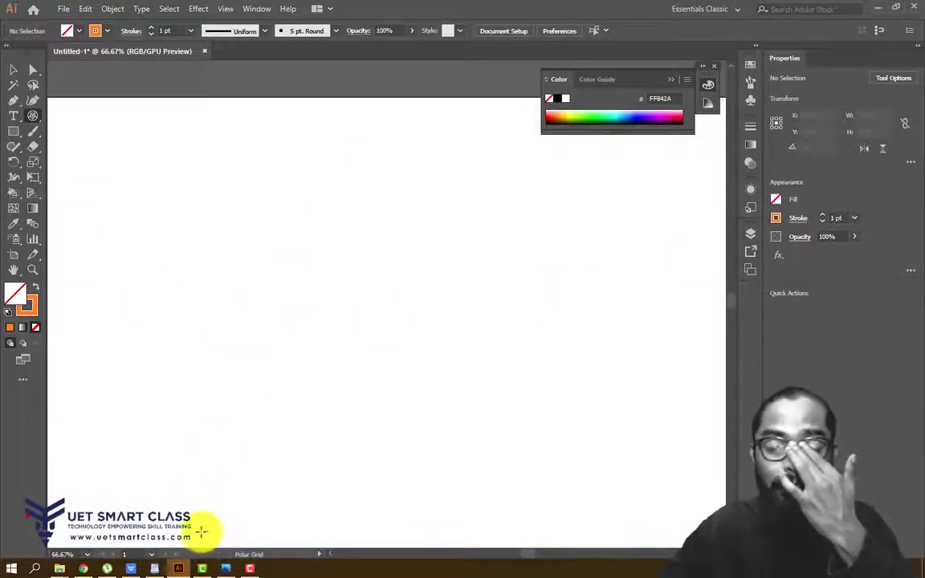
key(alt+Tab)
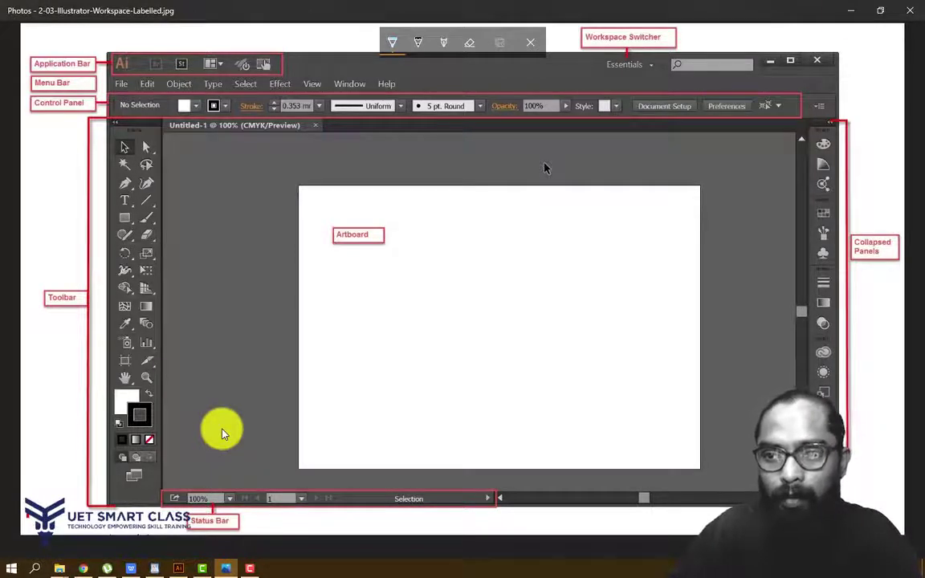
click(851, 10)
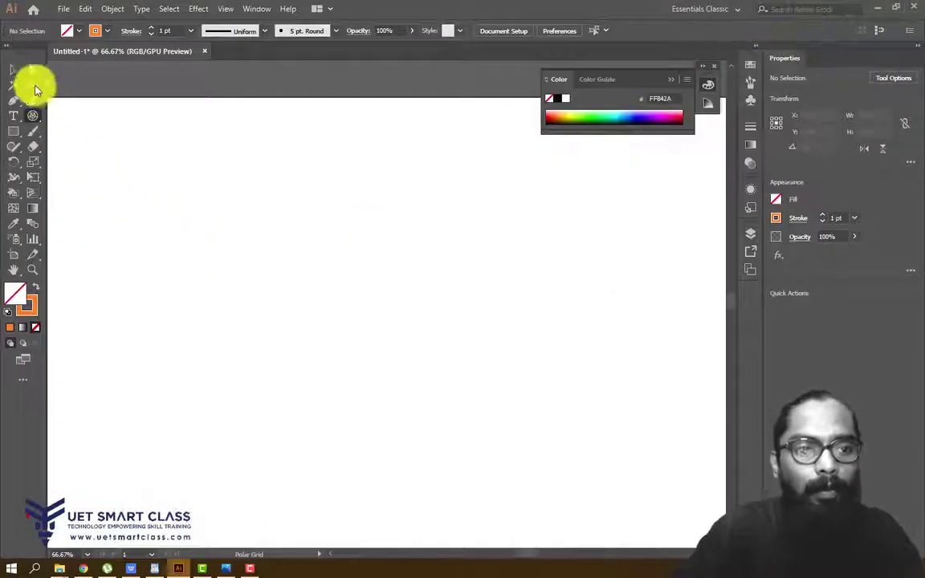
click(14, 74)
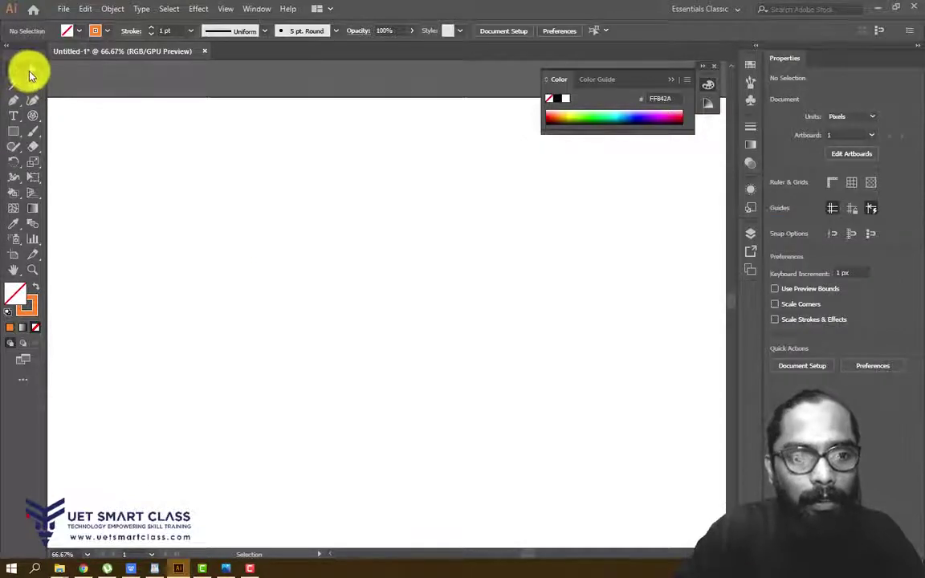
click(29, 75)
click(12, 88)
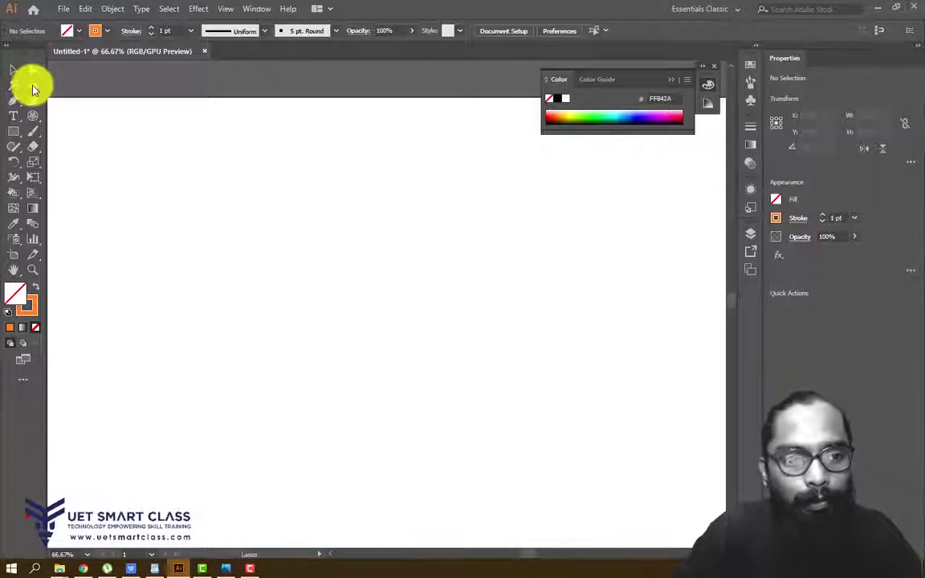
Step: Draw a closed three-anchor path with the Pen tool, pulling curve handles at the leftmost and rightmost anchors
click(15, 102)
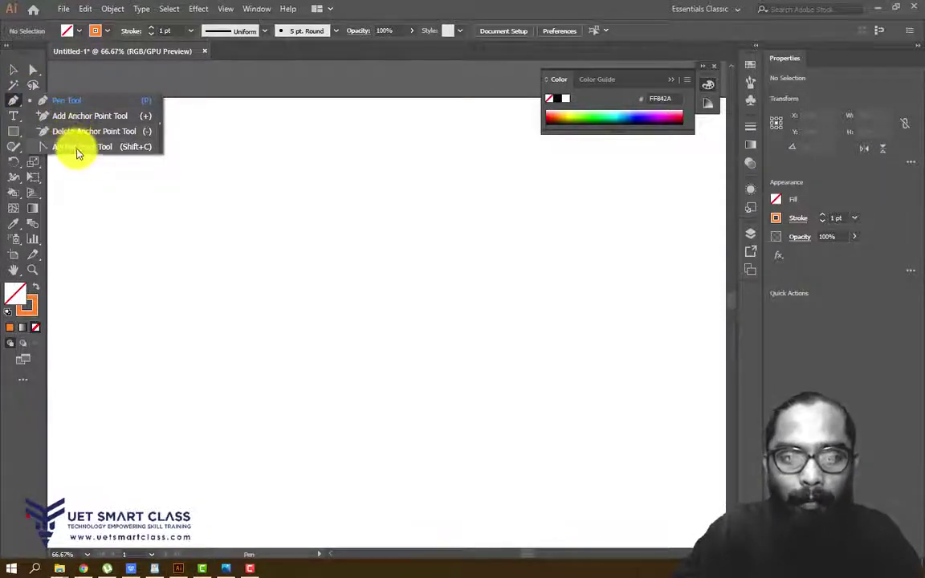
click(16, 105)
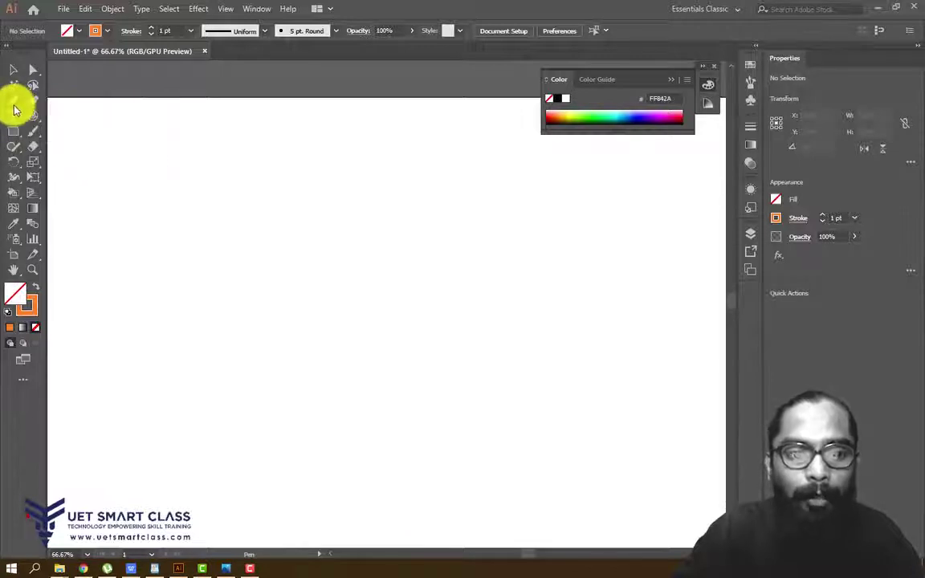
click(330, 207)
drag(254, 263, 261, 356)
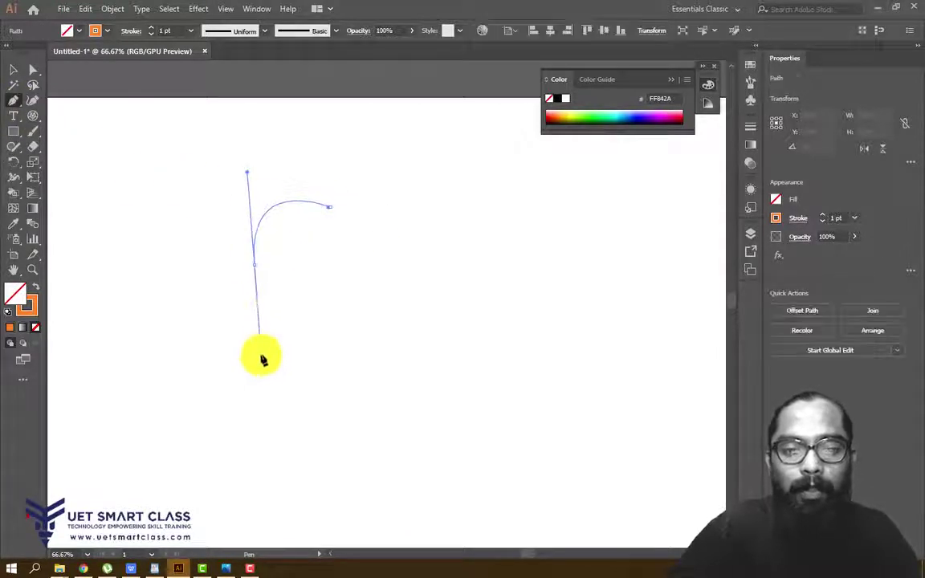
drag(372, 279, 373, 259)
click(330, 206)
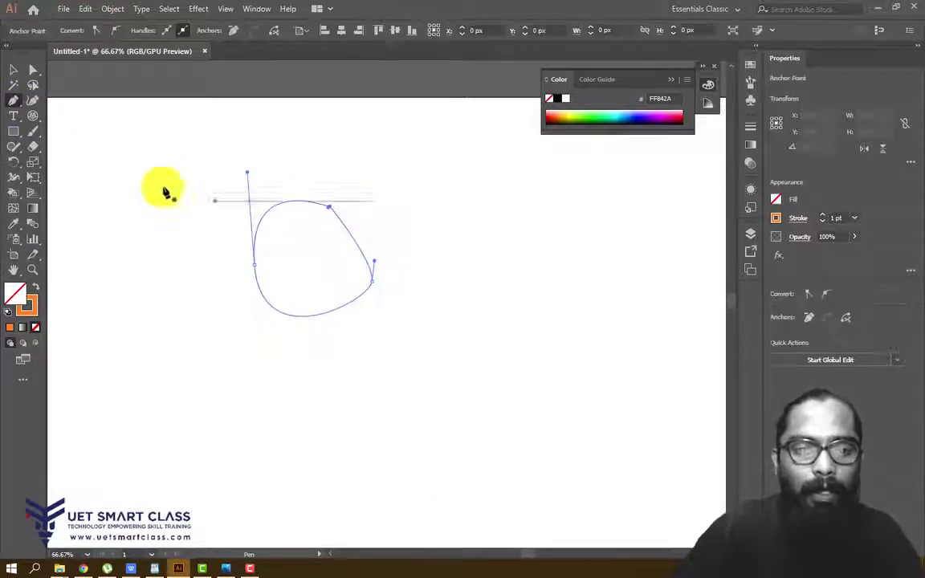
Step: Convert the path's curved anchors to sharp corners with the Anchor Point Tool to make a straight-sided triangle, and deselect it
click(33, 70)
click(254, 265)
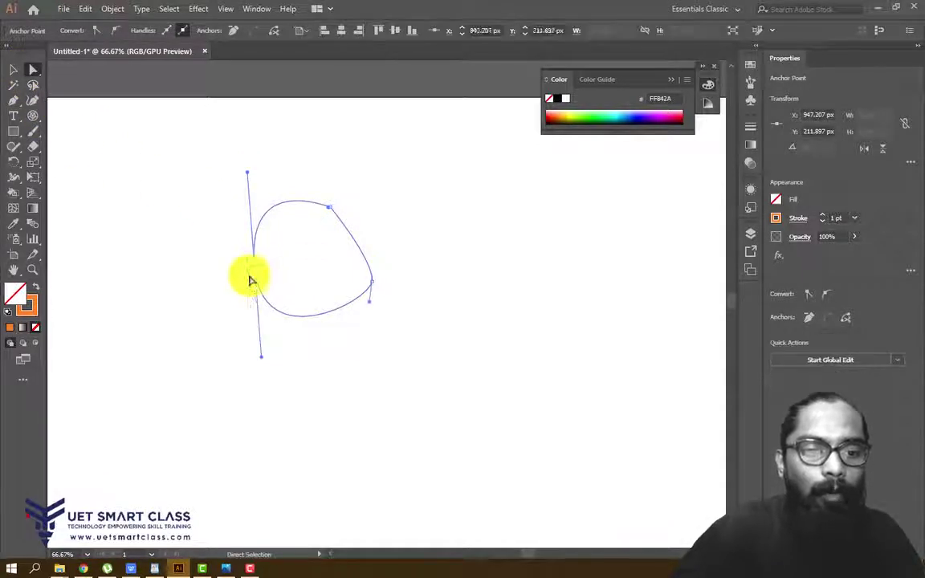
click(14, 105)
drag(14, 105, 76, 152)
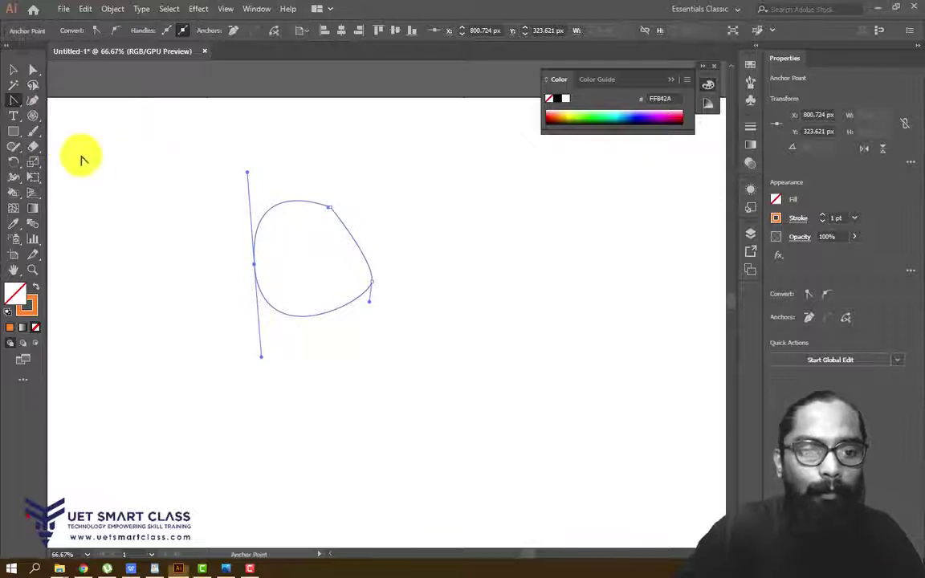
click(254, 264)
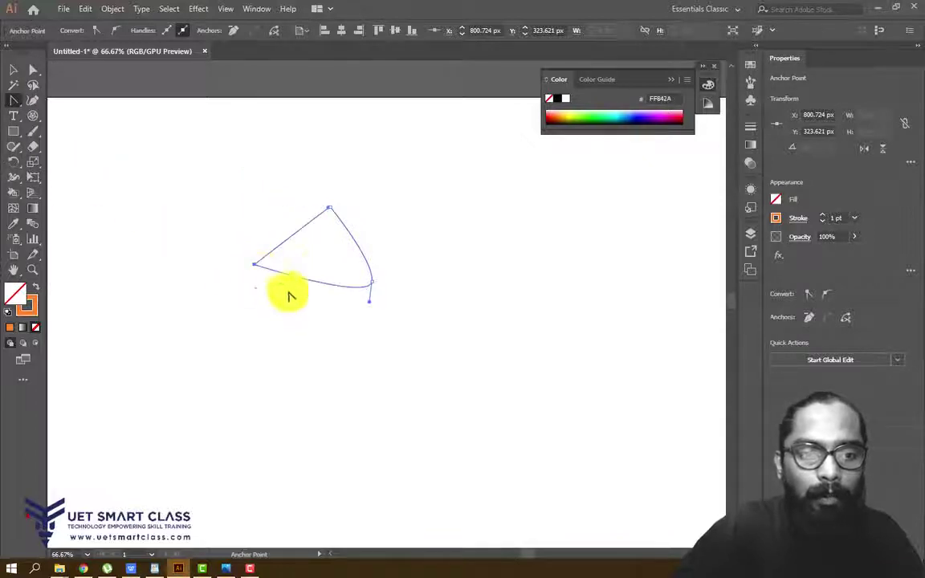
click(329, 208)
click(371, 282)
click(14, 70)
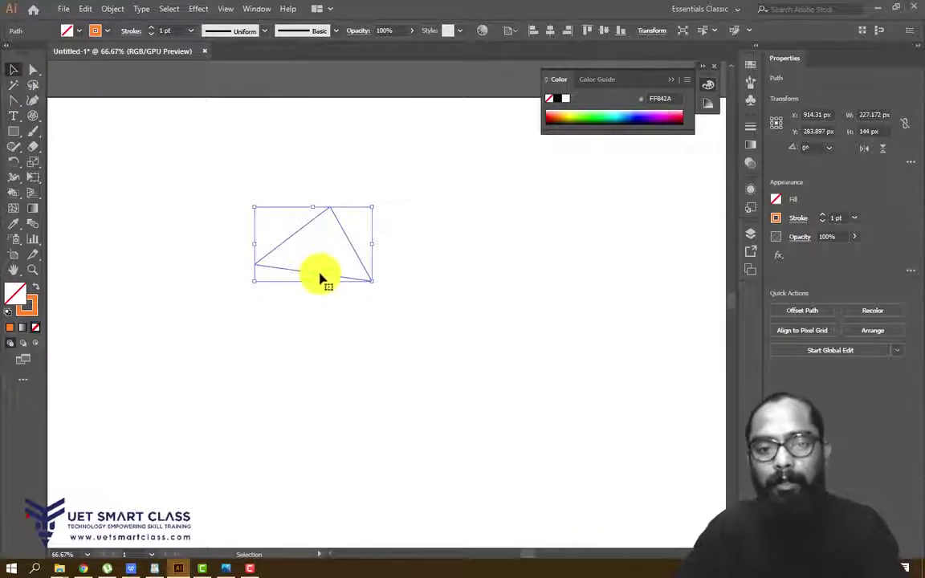
click(335, 310)
Step: Convert the triangle's leftmost anchor to a smooth point, and delete the whole path
click(32, 69)
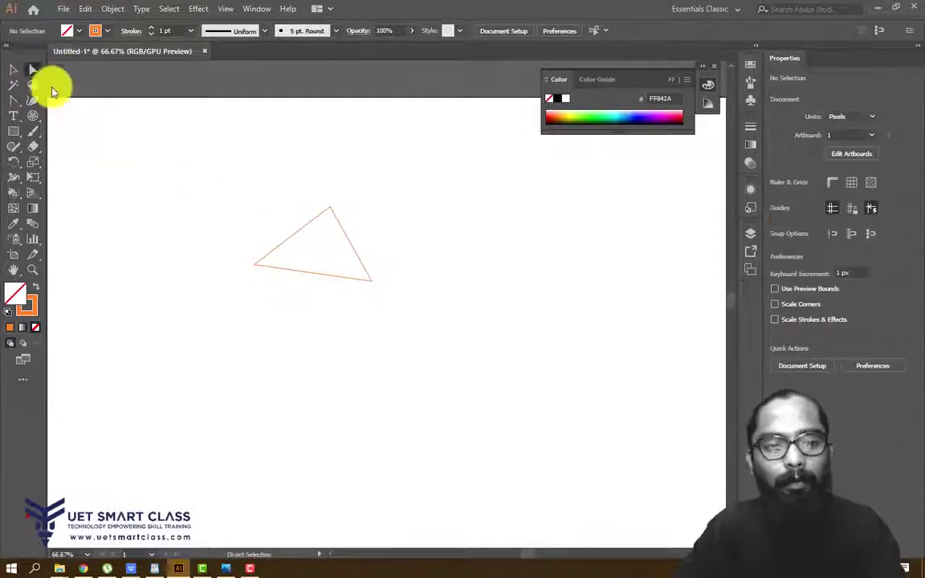
click(255, 265)
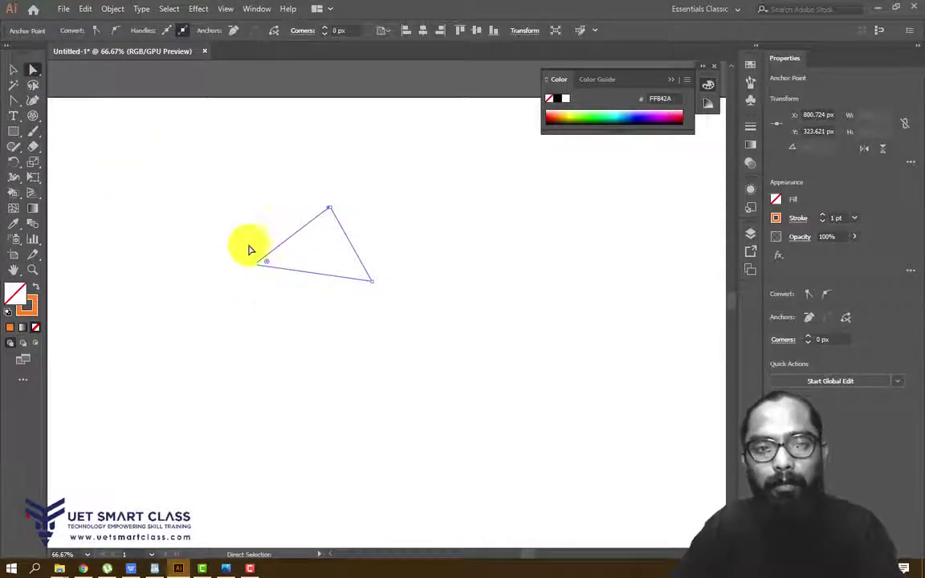
click(117, 30)
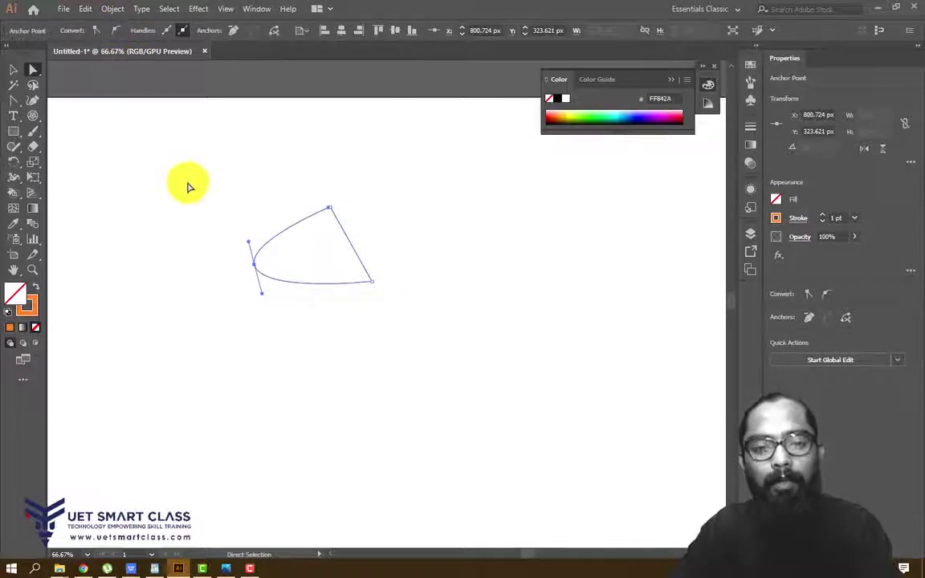
key(Delete)
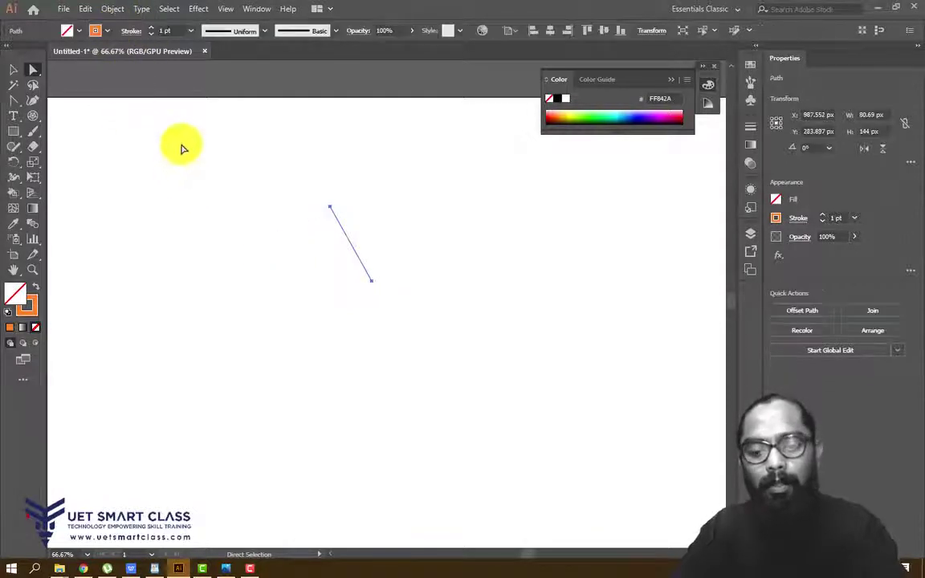
key(Delete)
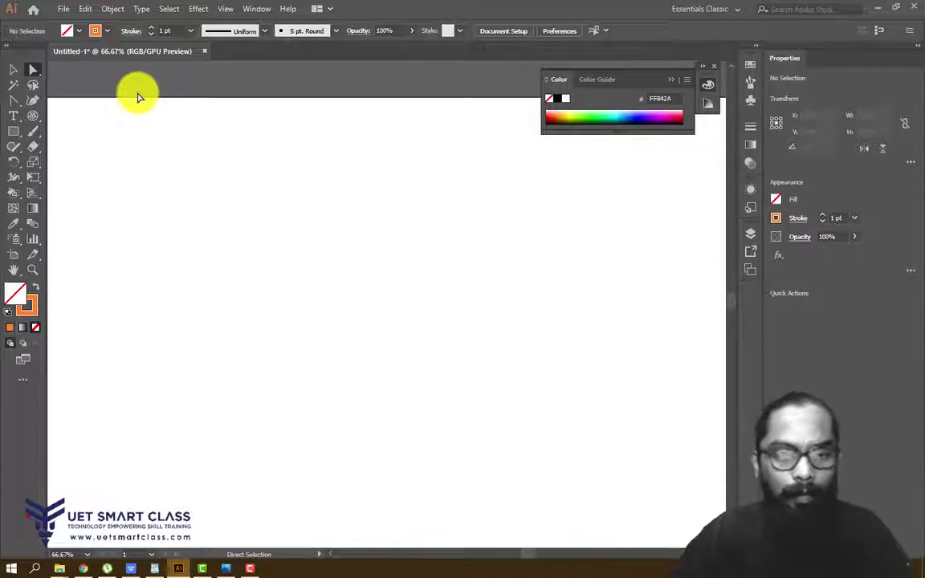
Step: Switch the line tool group back to the Line Segment Tool and the pen tool group back to the Pen Tool
click(16, 107)
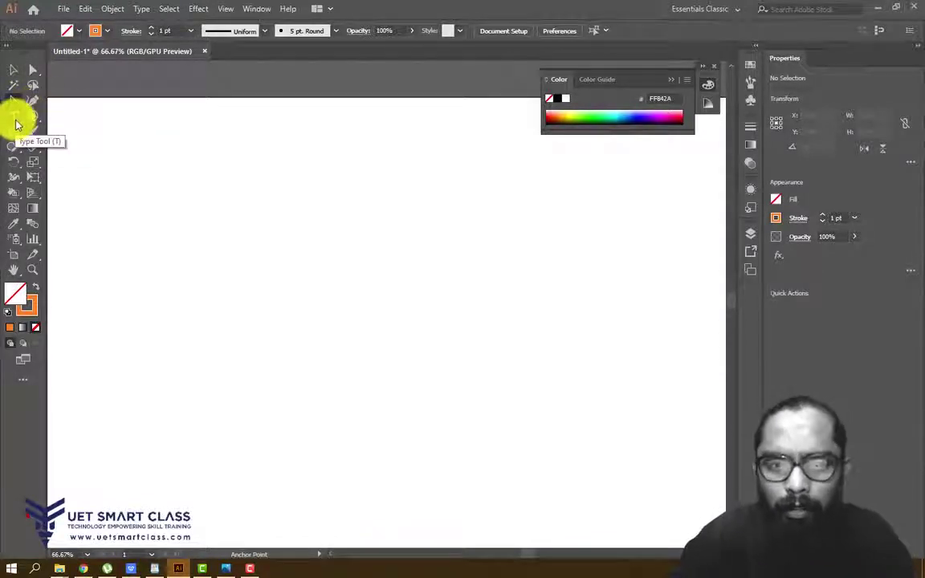
drag(33, 116, 87, 116)
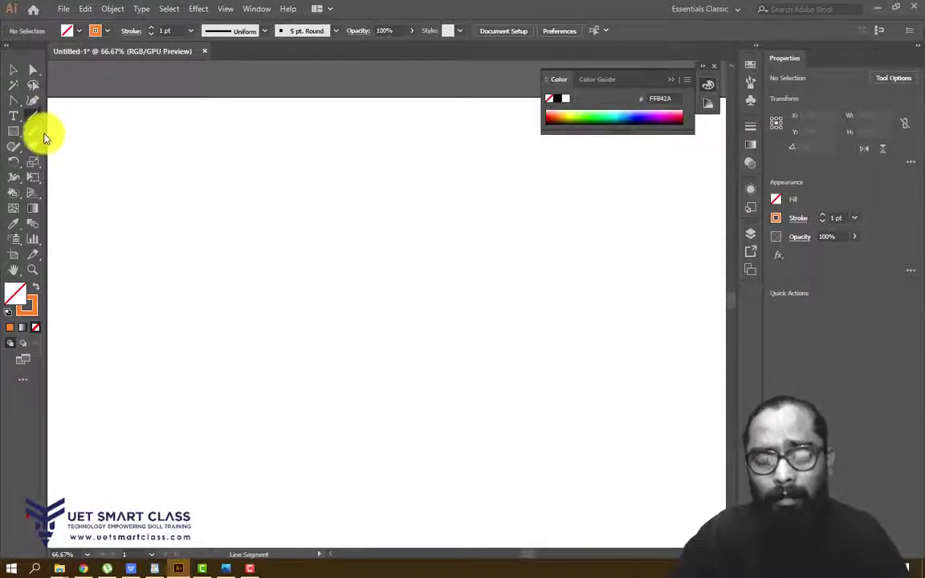
drag(14, 100, 52, 99)
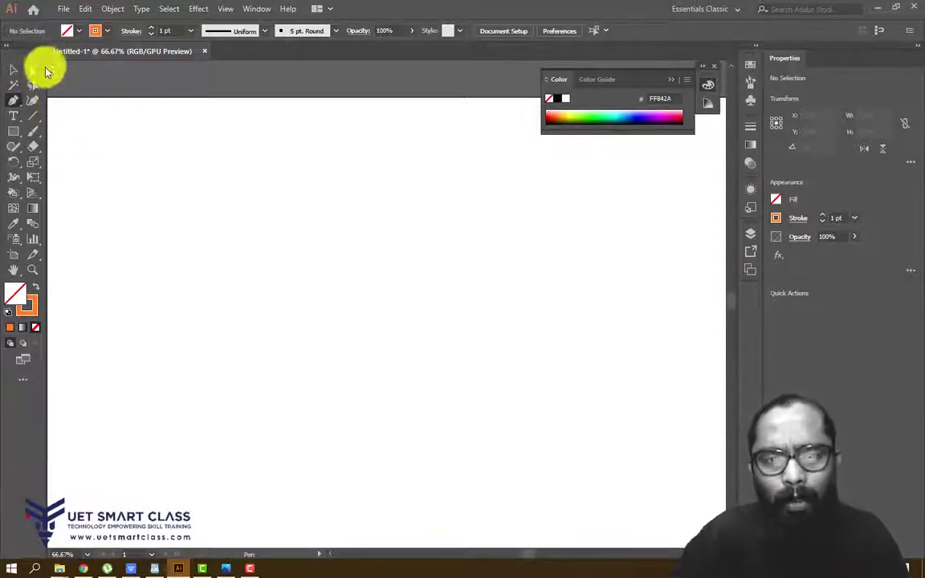
Step: Add the point text "how" with the Type Tool and move it down and slightly left on the artboard
click(18, 117)
click(320, 234)
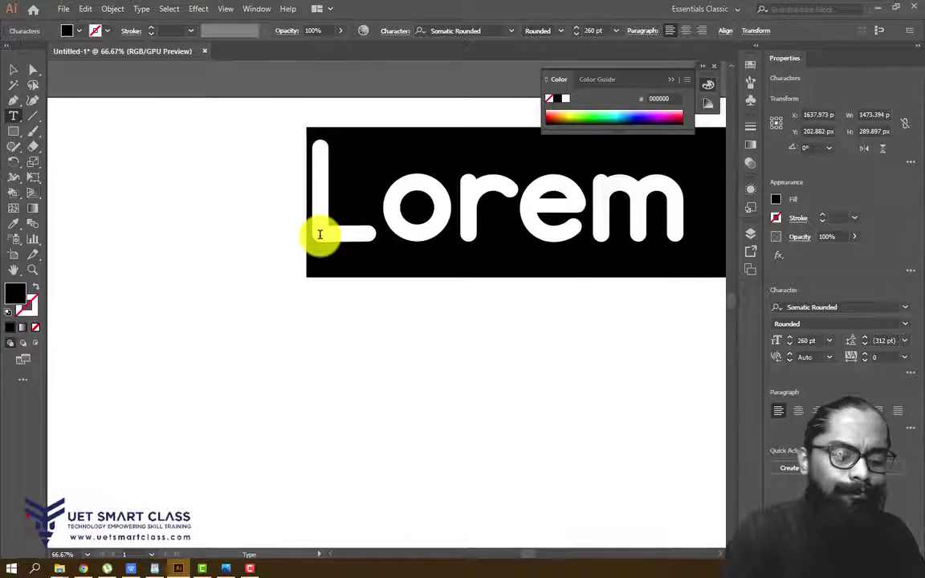
text(how)
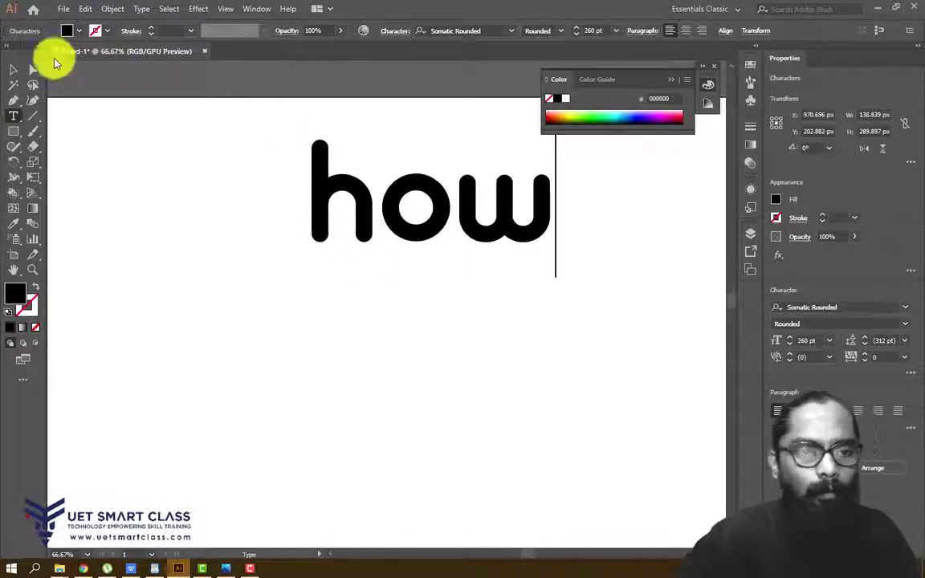
click(12, 71)
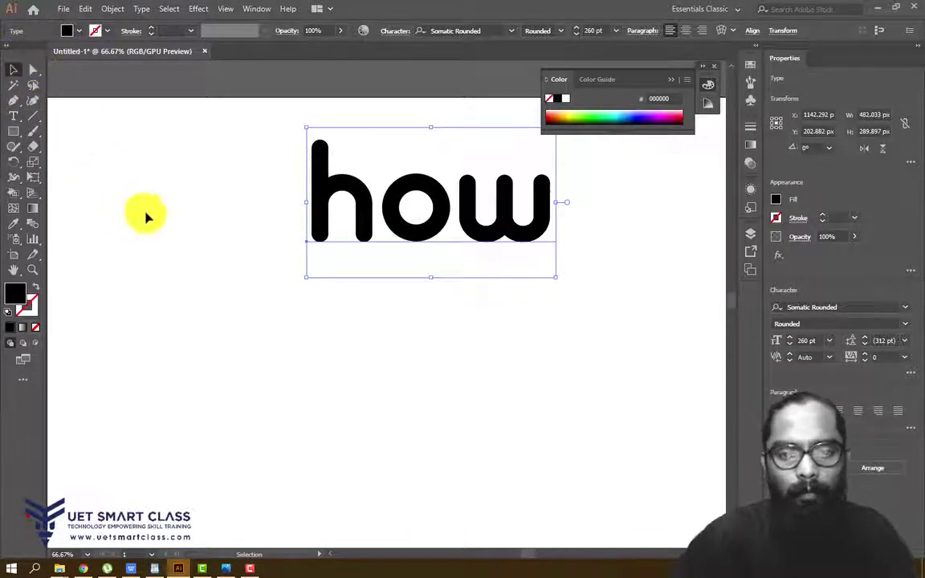
drag(358, 288, 304, 419)
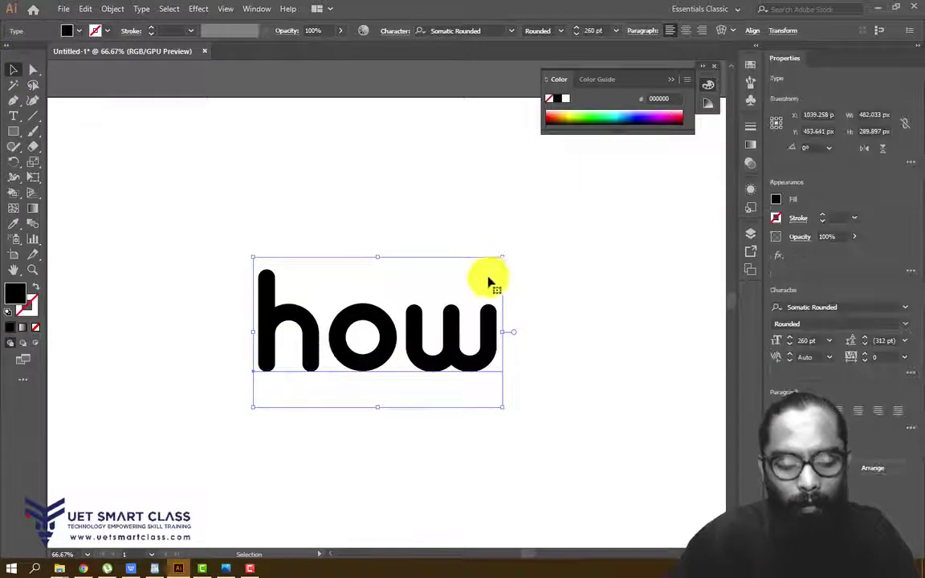
Step: Append a question mark to the text so it reads "how?"
click(329, 205)
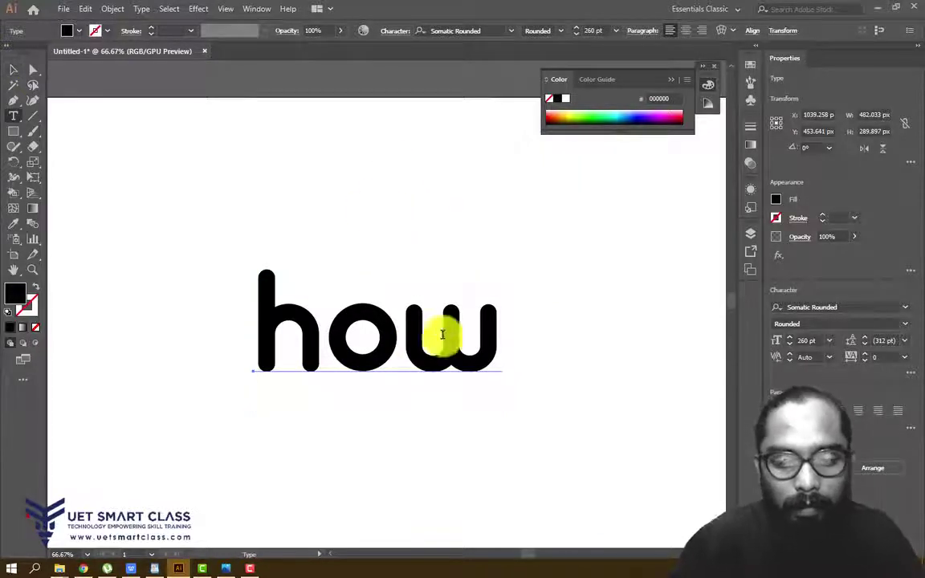
double_click(498, 331)
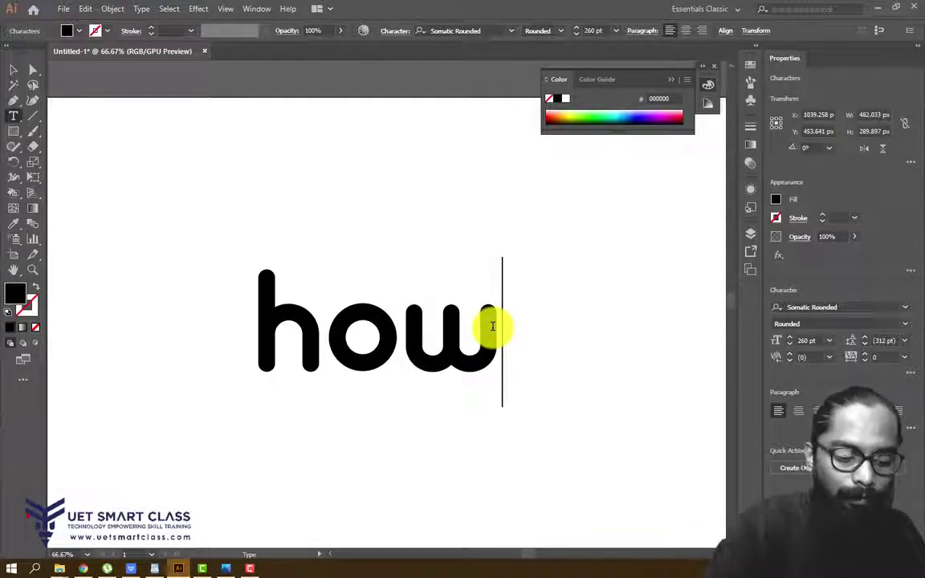
text(?)
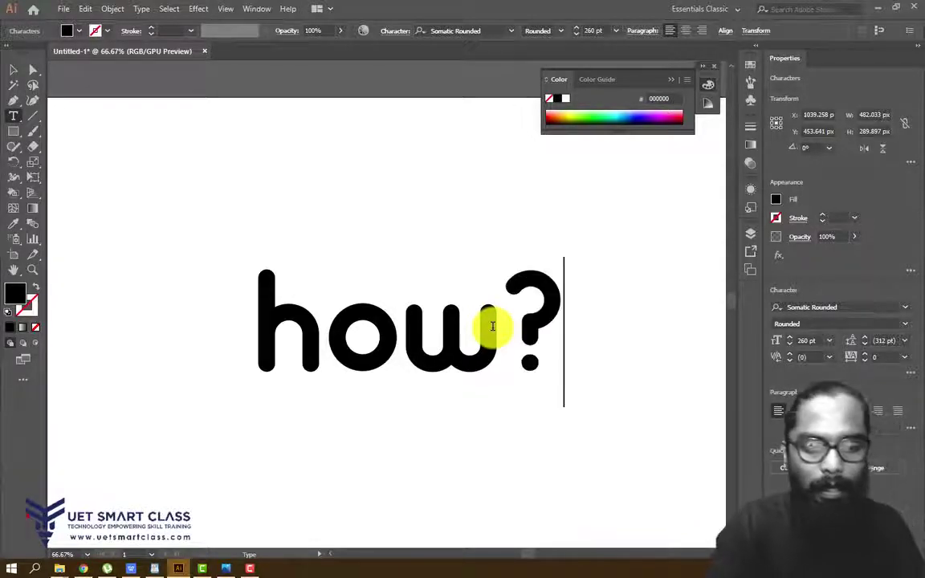
Step: Change the fill of the "how?" text to orange F98800
click(13, 70)
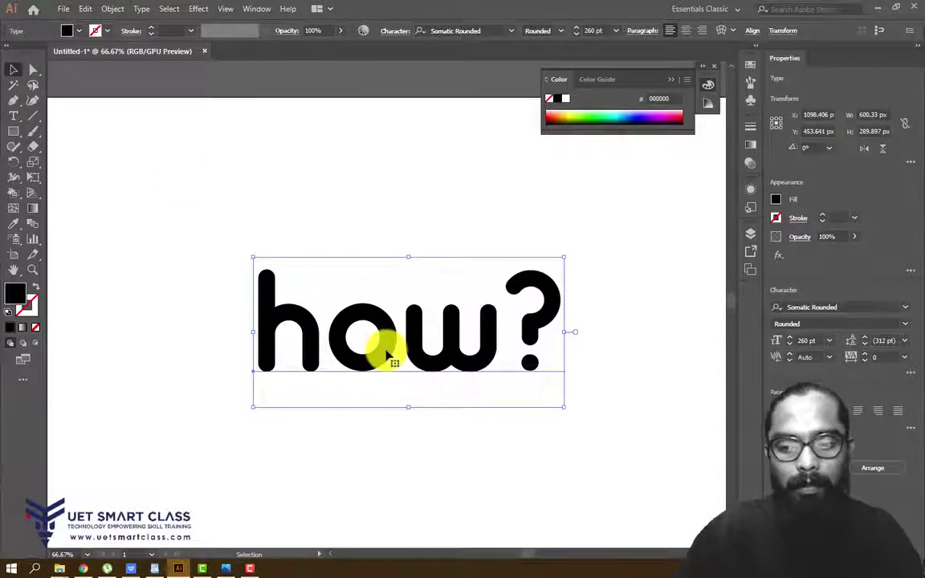
double_click(16, 293)
drag(570, 321, 570, 336)
click(551, 226)
click(675, 193)
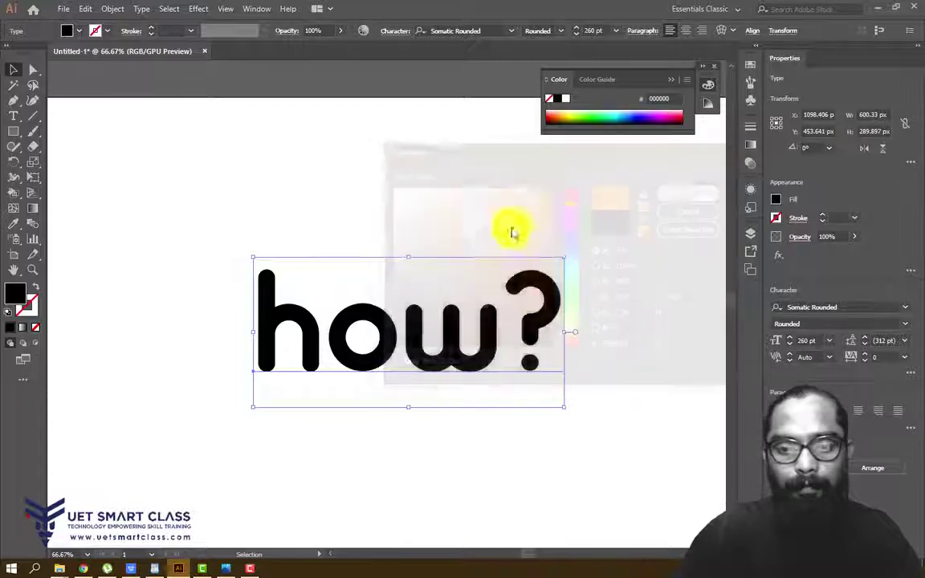
click(374, 246)
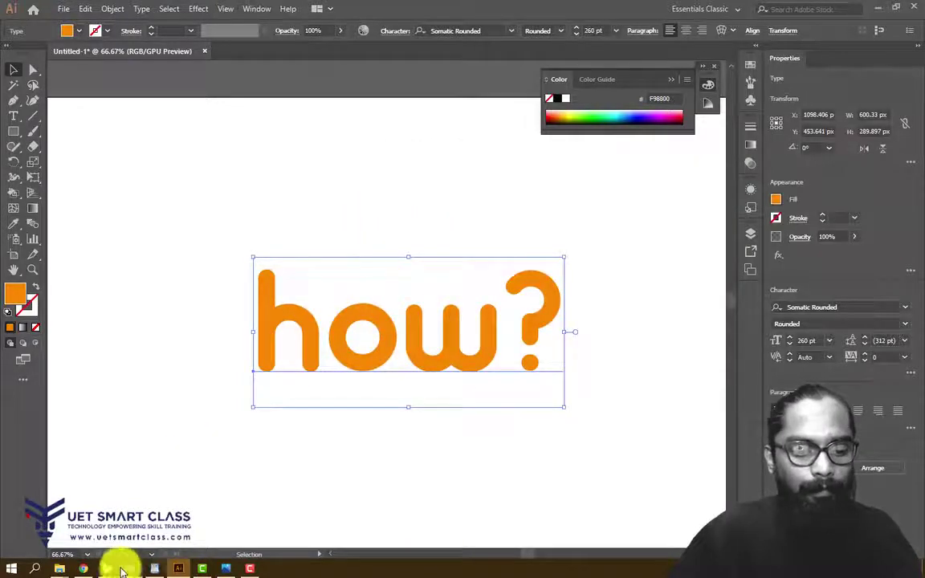
Step: Switch to Chrome and search Google for "face reaction cartoon" in a new tab
click(82, 568)
click(481, 11)
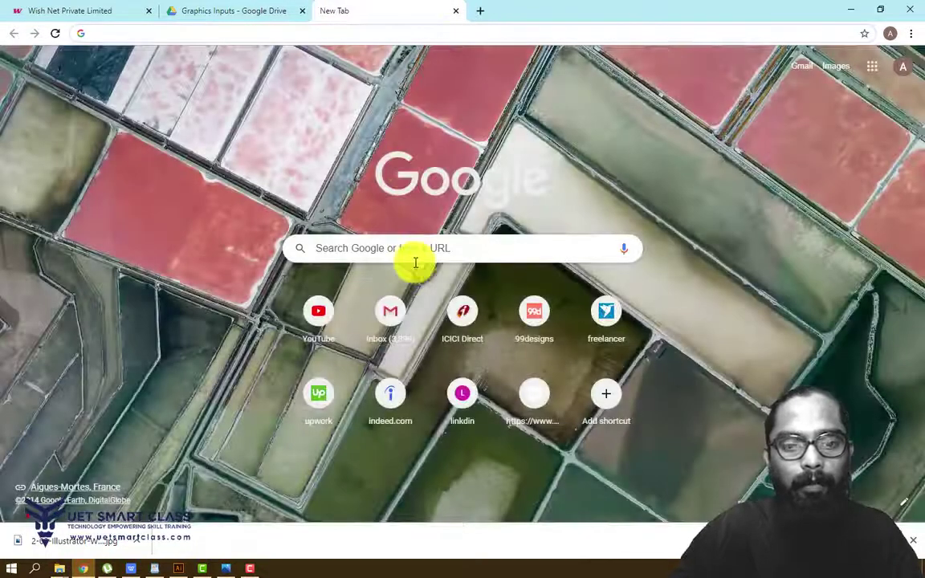
click(405, 250)
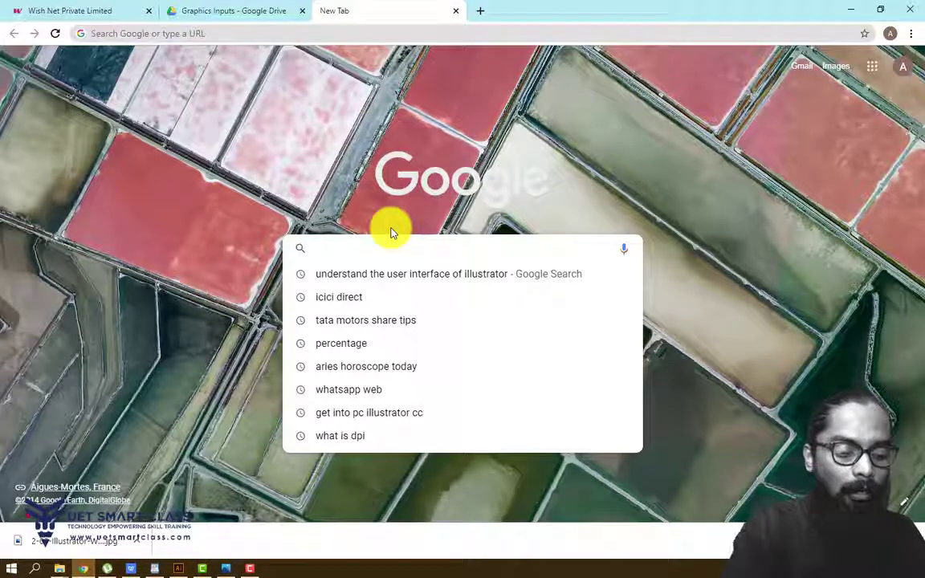
text(face reac)
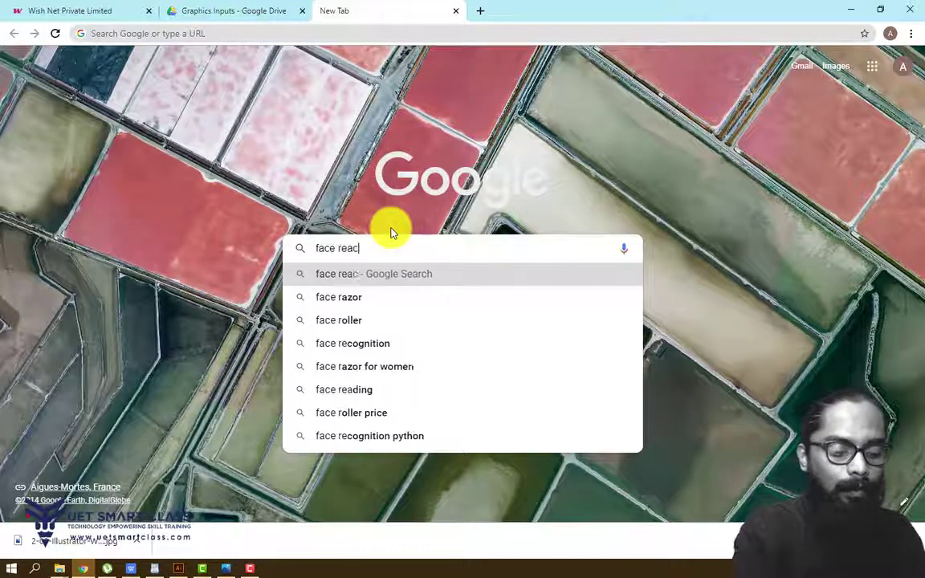
text(tion)
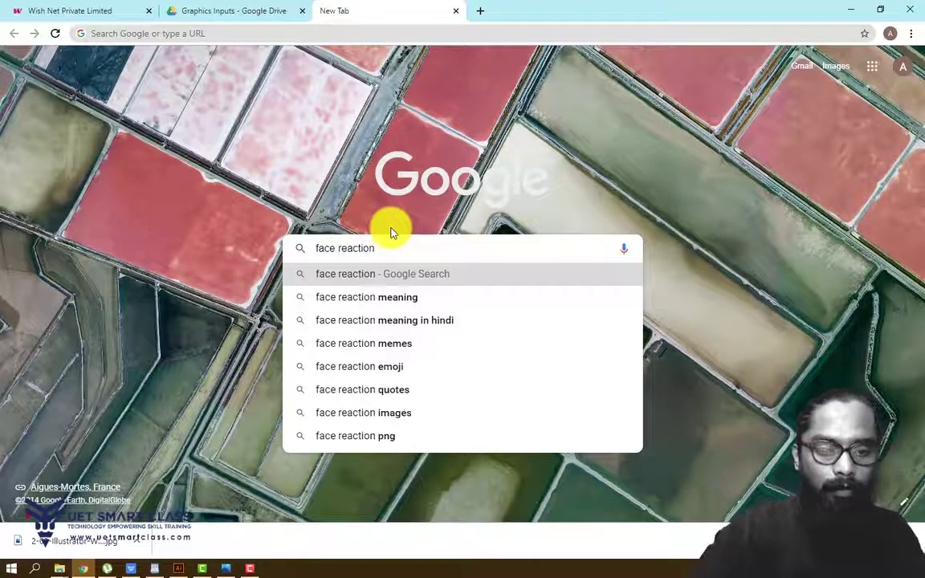
text( cartoo)
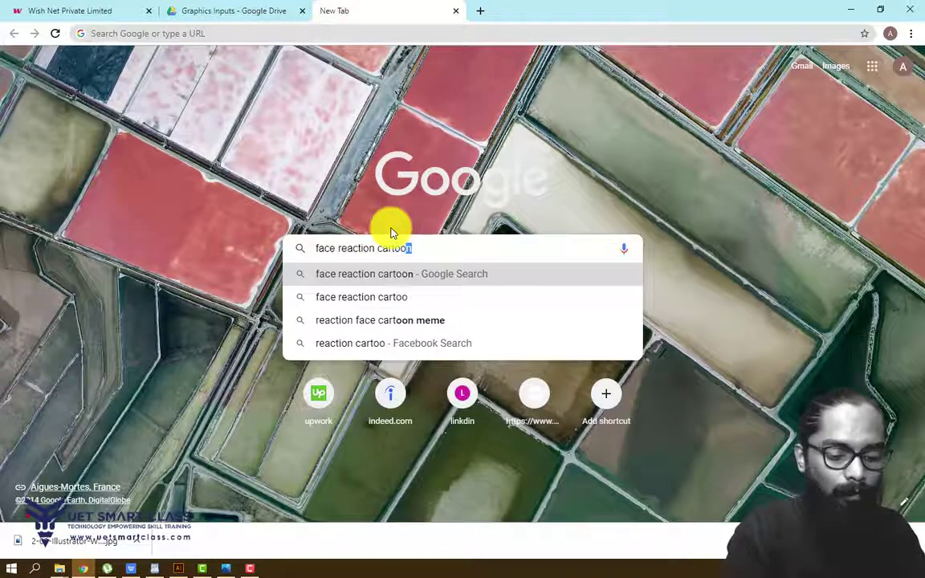
text(n)
key(Return)
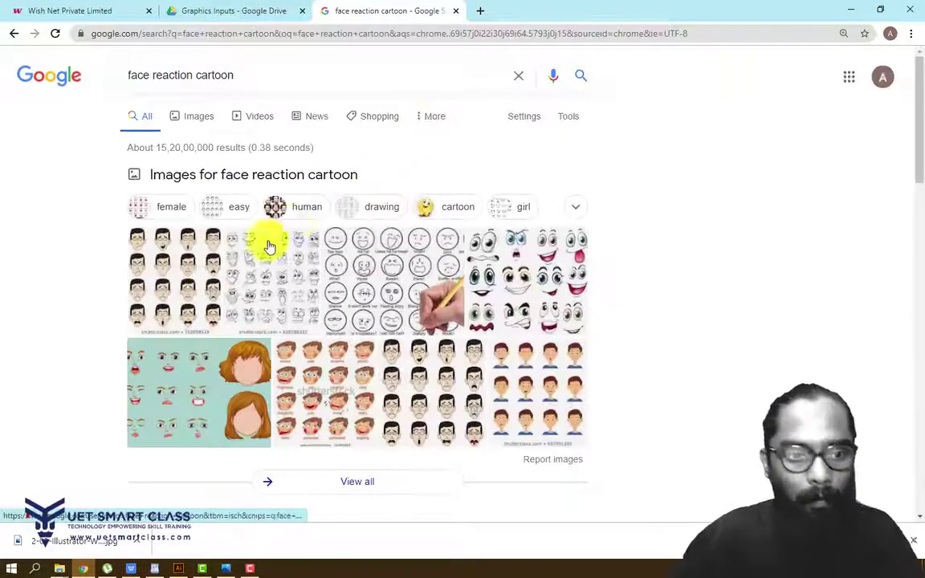
Step: Preview the man-with-glasses face set and the yellow expression emoji sheet in the image results, and return to Illustrator
click(193, 275)
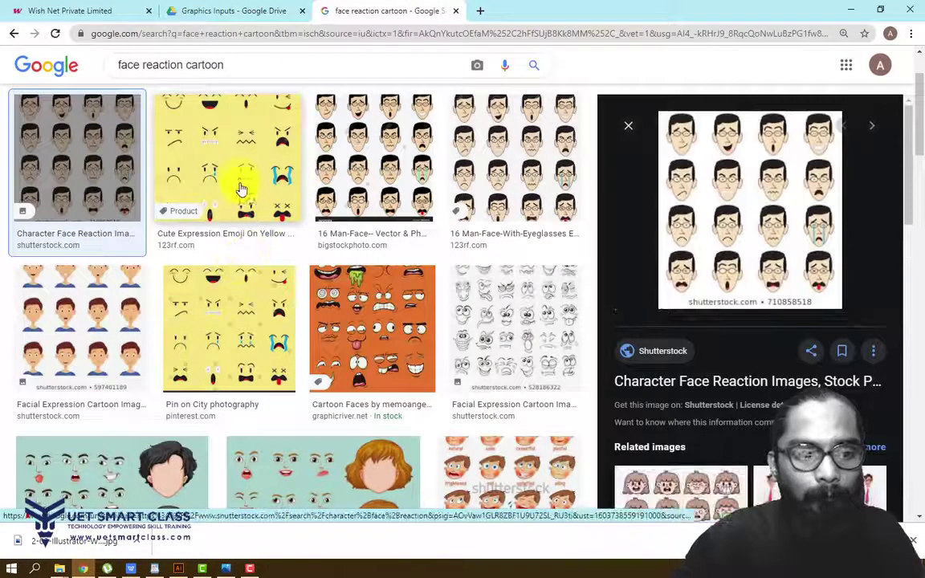
click(241, 189)
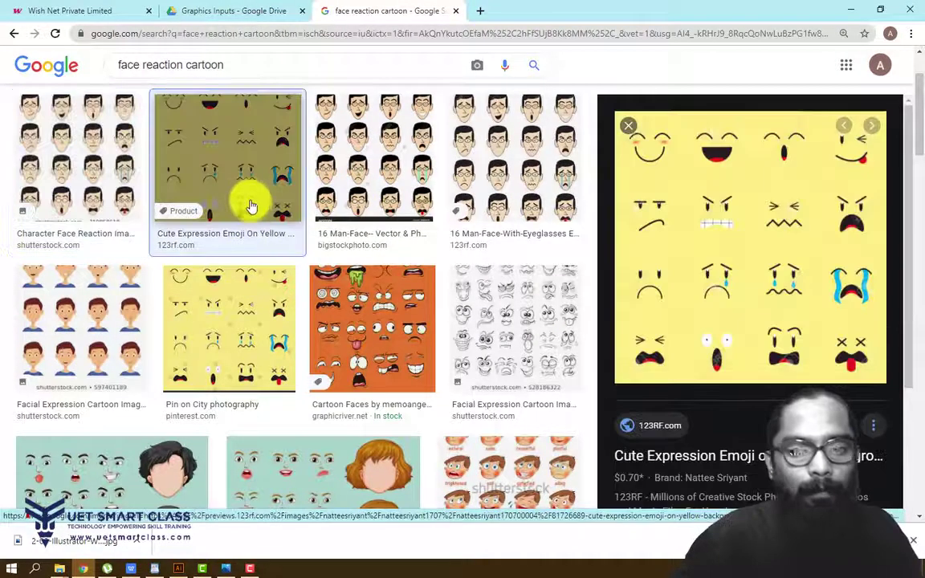
right_click(723, 240)
click(767, 368)
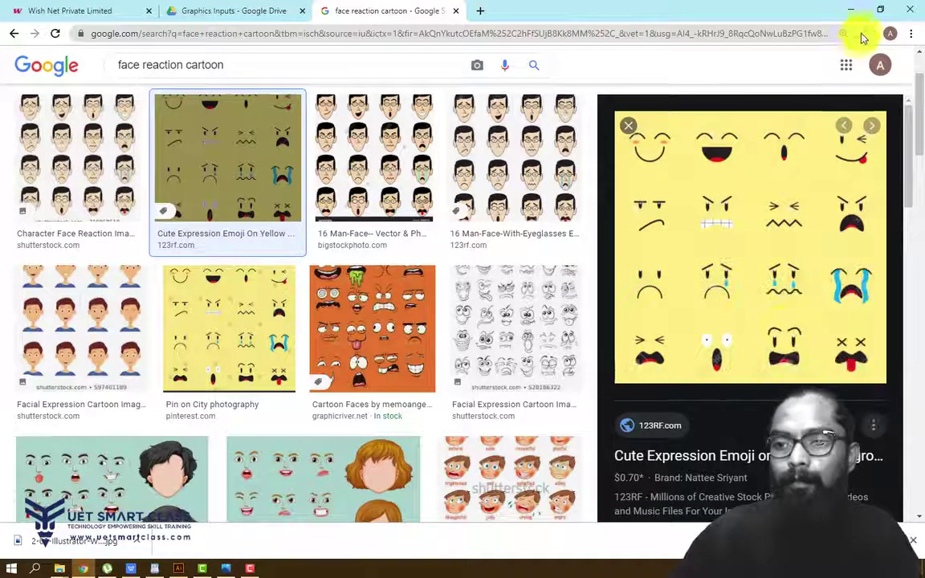
click(851, 10)
Step: Move the "how?" text slightly left and down on the artboard
click(380, 221)
click(351, 359)
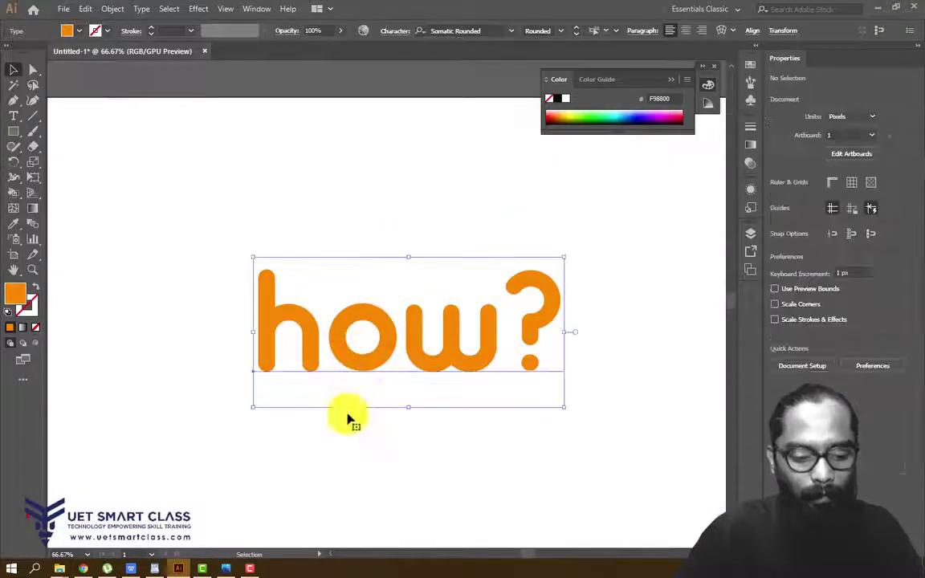
drag(403, 344, 410, 203)
click(145, 237)
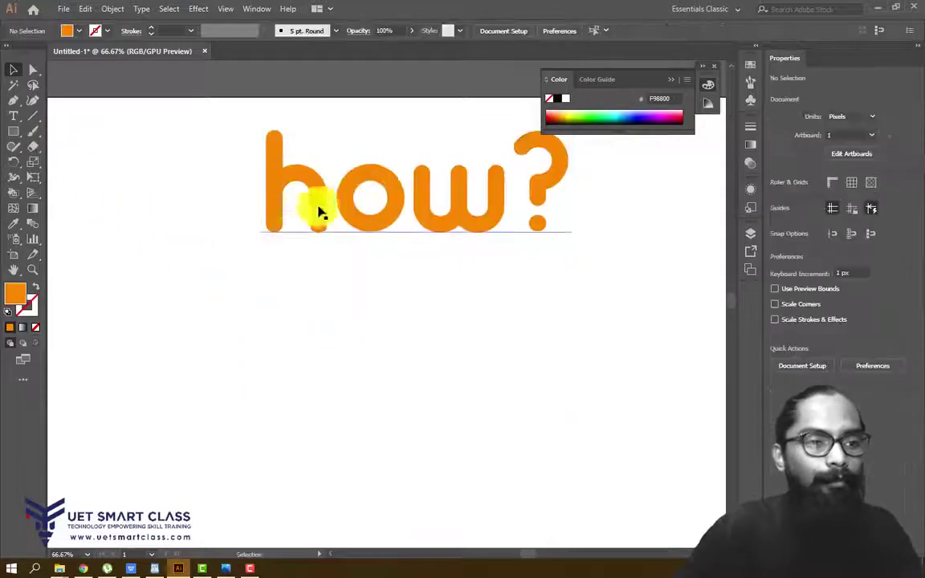
key(ctrl+z)
click(13, 100)
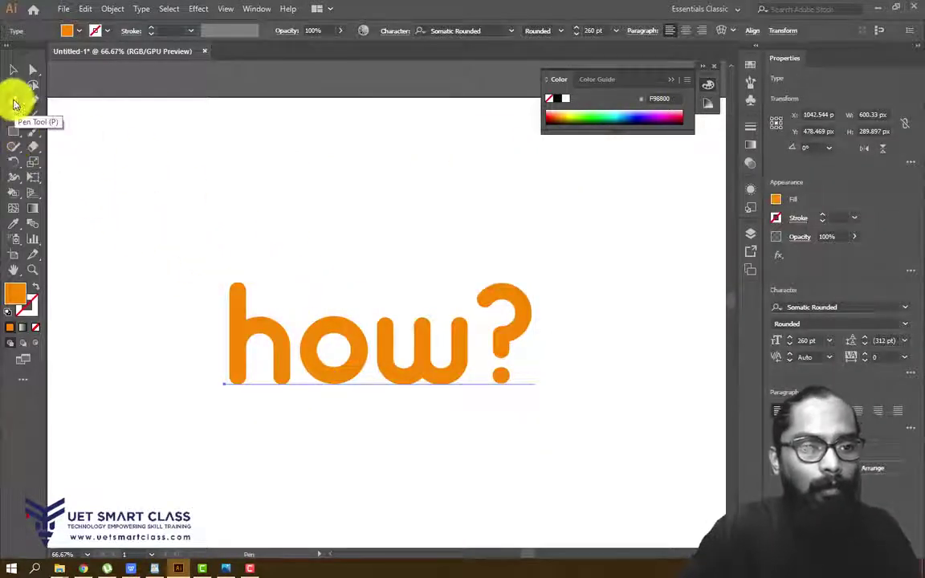
click(287, 310)
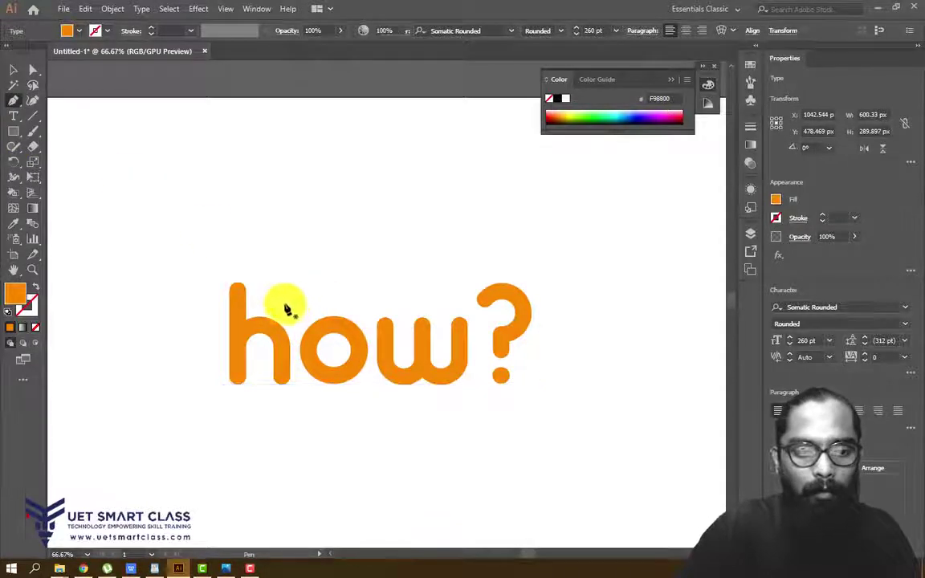
key(ctrl+z)
Step: Draw a closed oval about 97 × 107 px above the "h" of the text with the Curvature Tool
click(36, 106)
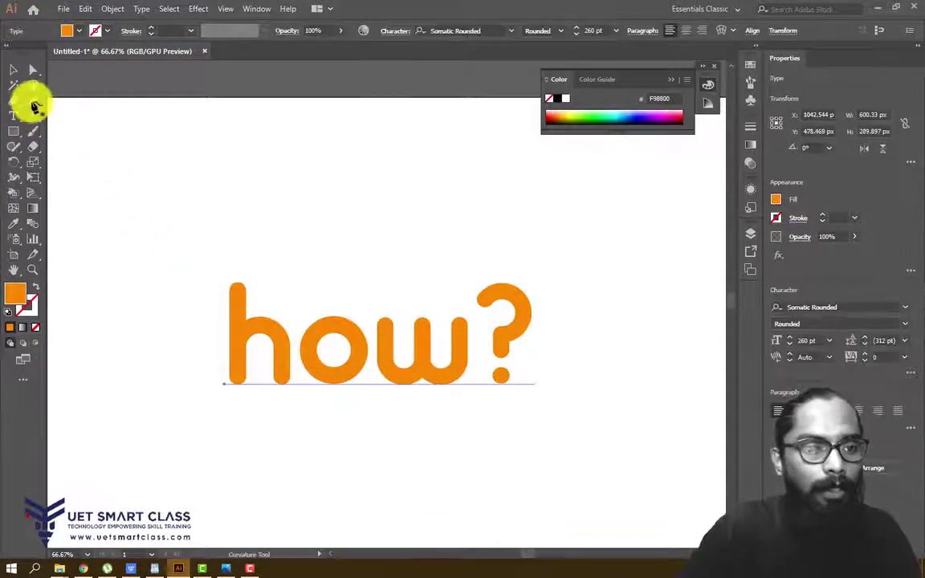
click(291, 296)
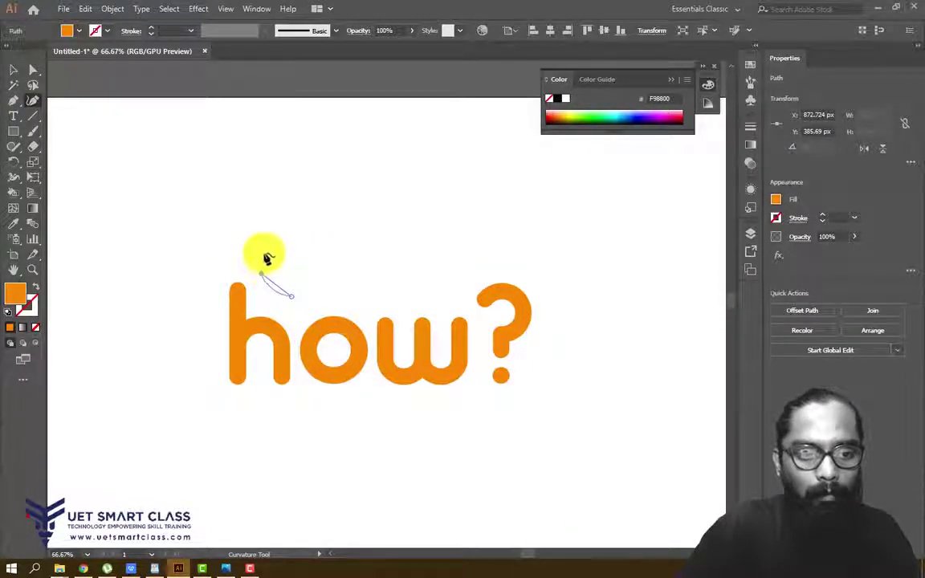
click(261, 274)
click(289, 243)
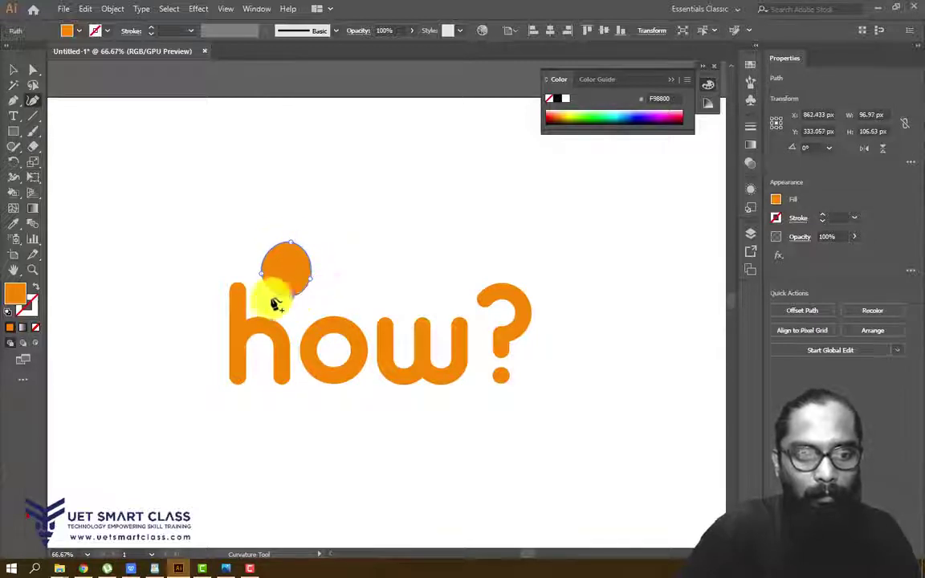
click(14, 70)
click(409, 268)
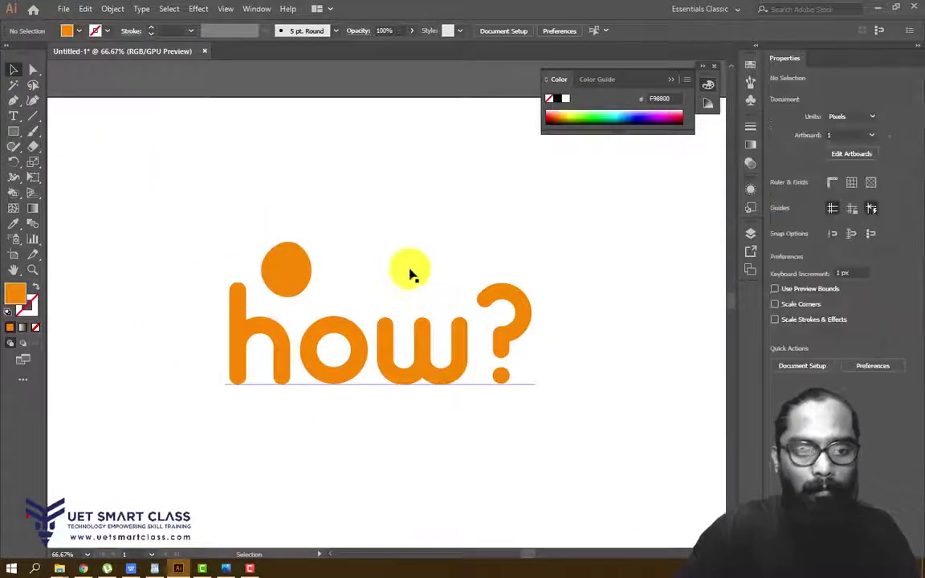
Step: Turn the oval into an orange ring by swapping its fill and stroke and setting the stroke weight to 21 pt
click(291, 265)
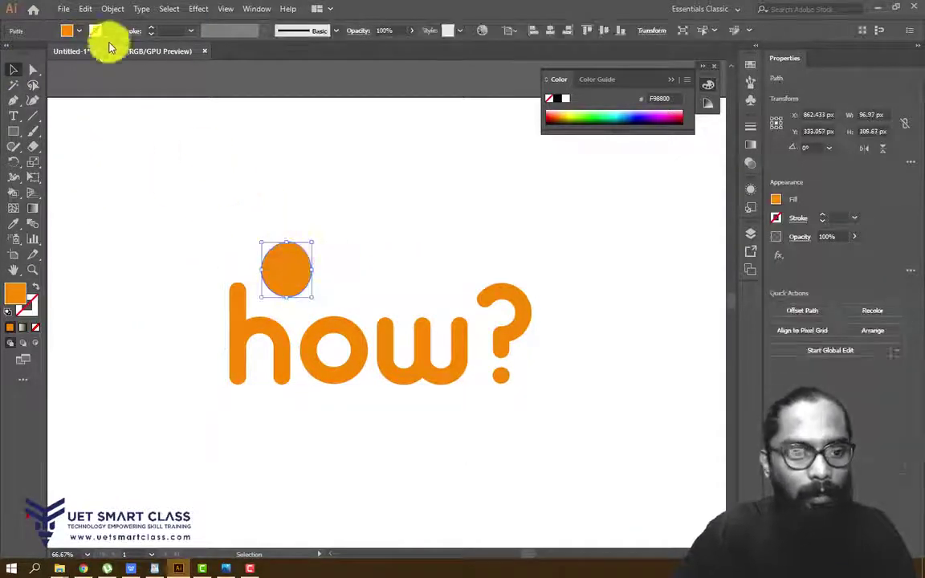
click(38, 290)
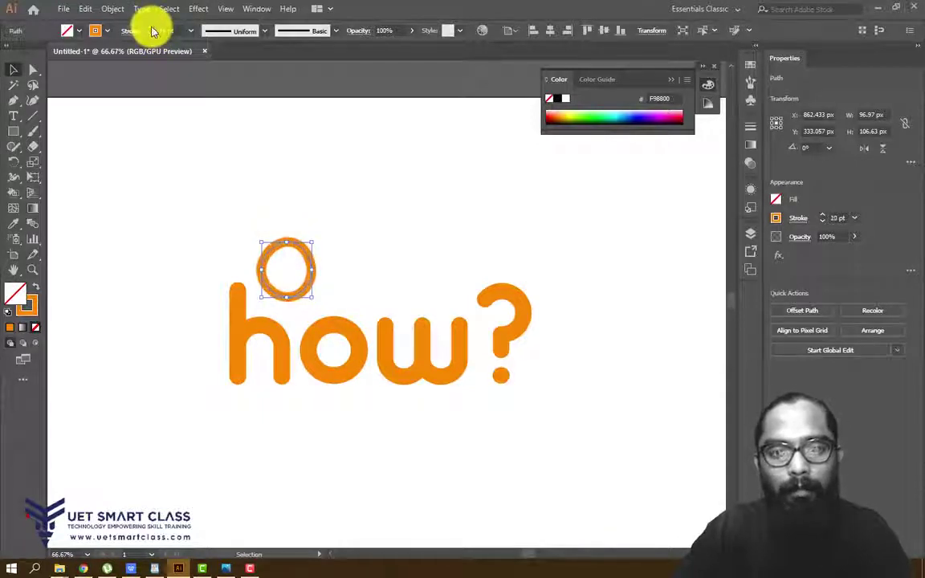
click(355, 254)
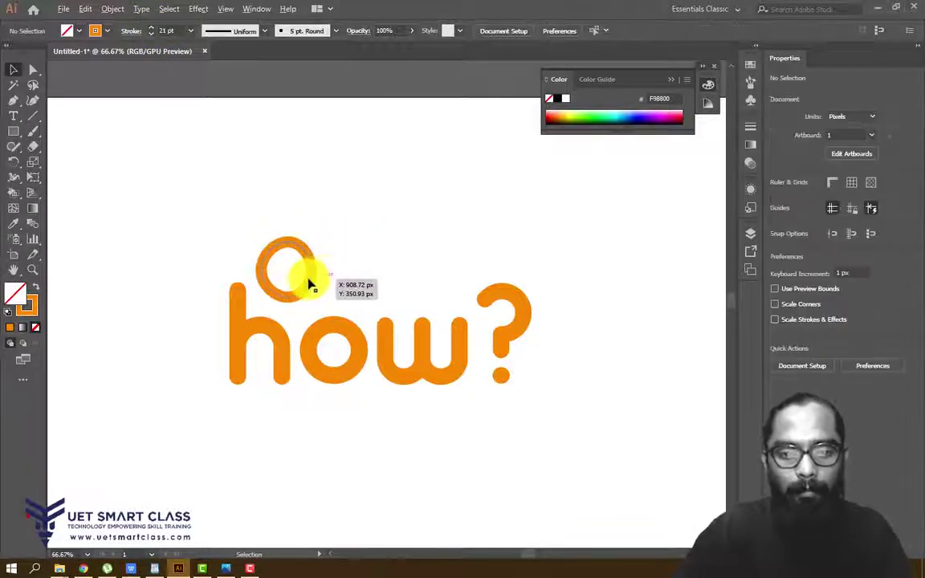
Step: Duplicate the ring to its right as a second eye and shift the "how?" text slightly left and up
drag(313, 268, 391, 265)
mouse_move(315, 277)
mouse_down()
mouse_move(308, 281)
mouse_move(305, 270)
mouse_up()
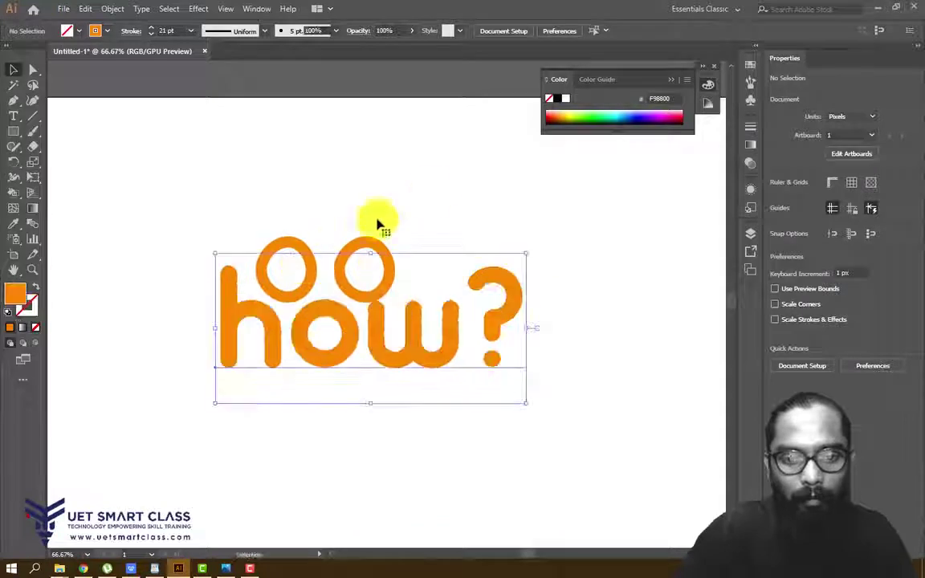
drag(379, 329, 379, 338)
click(178, 237)
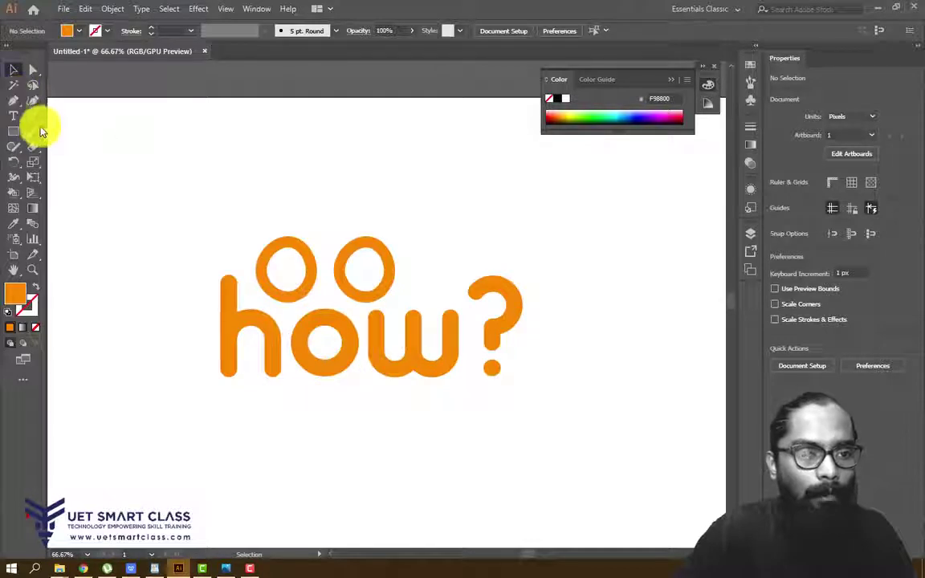
Step: Draw a small curved pupil about 34 × 34 px inside the left ring with the Pen Tool
click(13, 100)
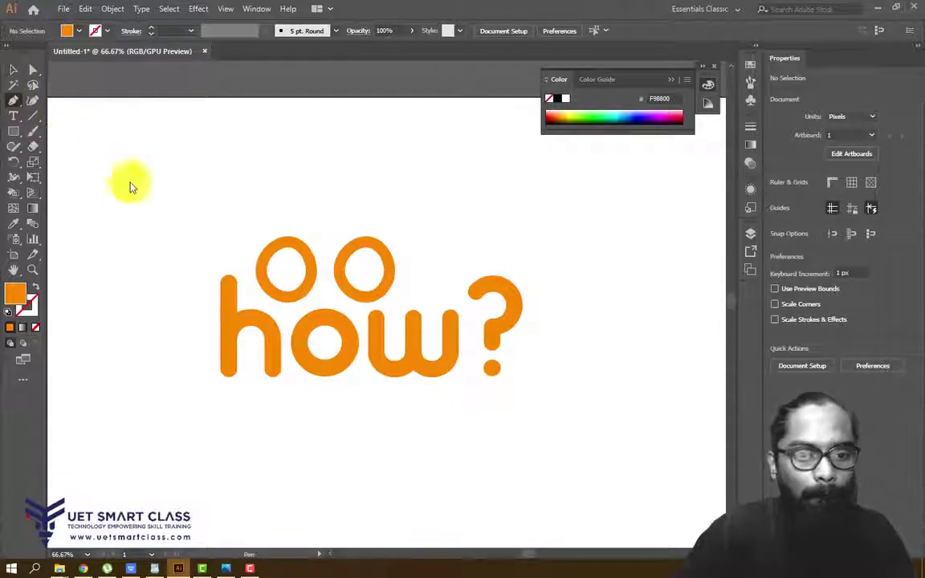
click(299, 274)
click(287, 282)
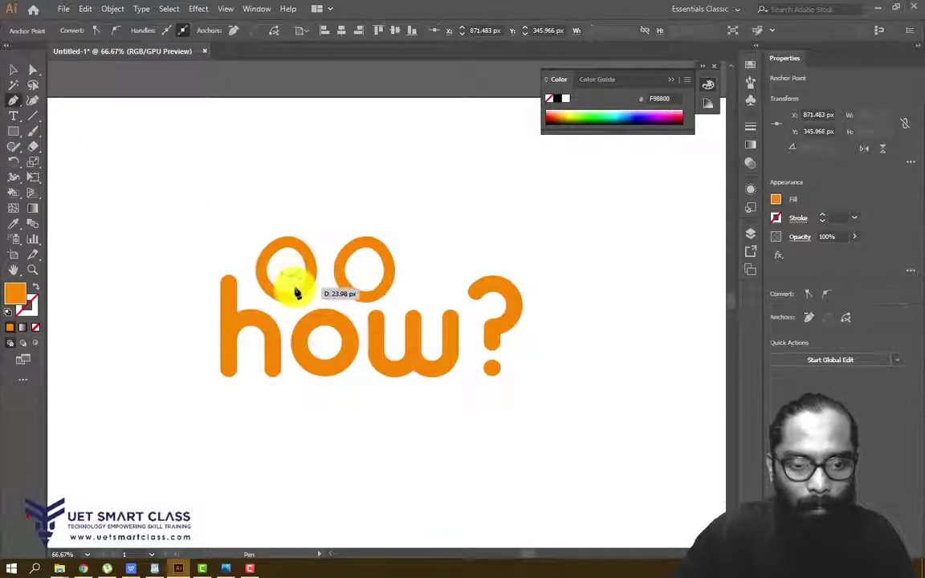
drag(304, 288, 292, 266)
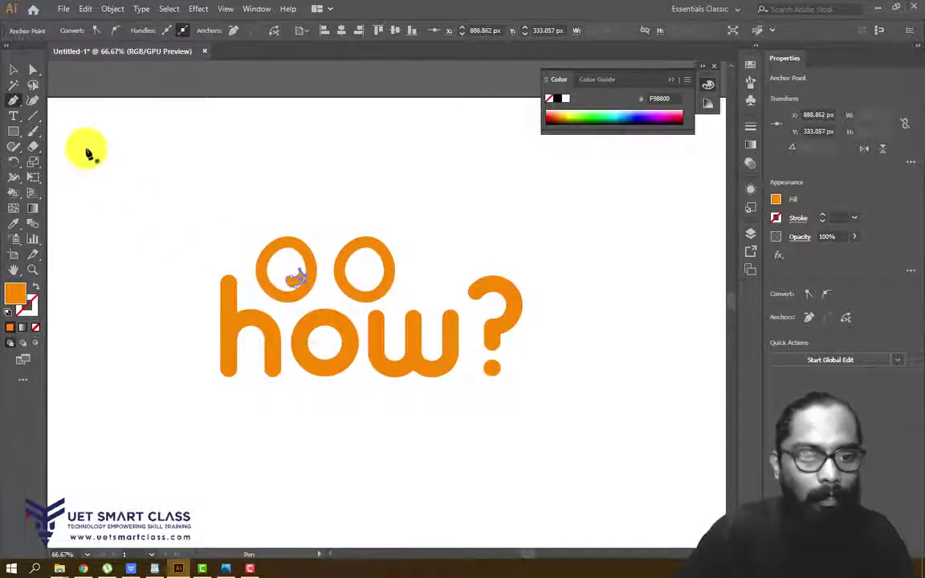
click(14, 72)
click(344, 241)
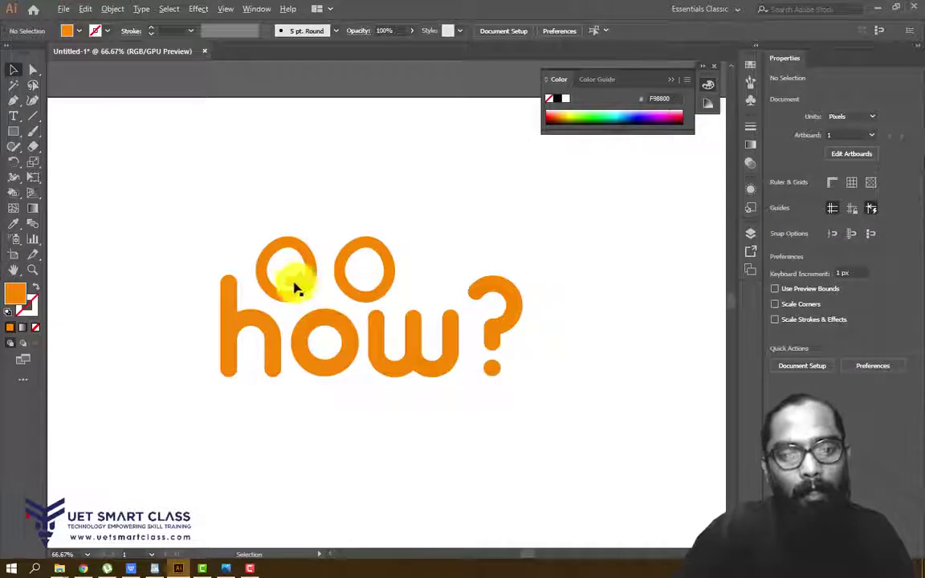
Step: Duplicate the pupil into the matching spot inside the right ring
drag(293, 287, 372, 287)
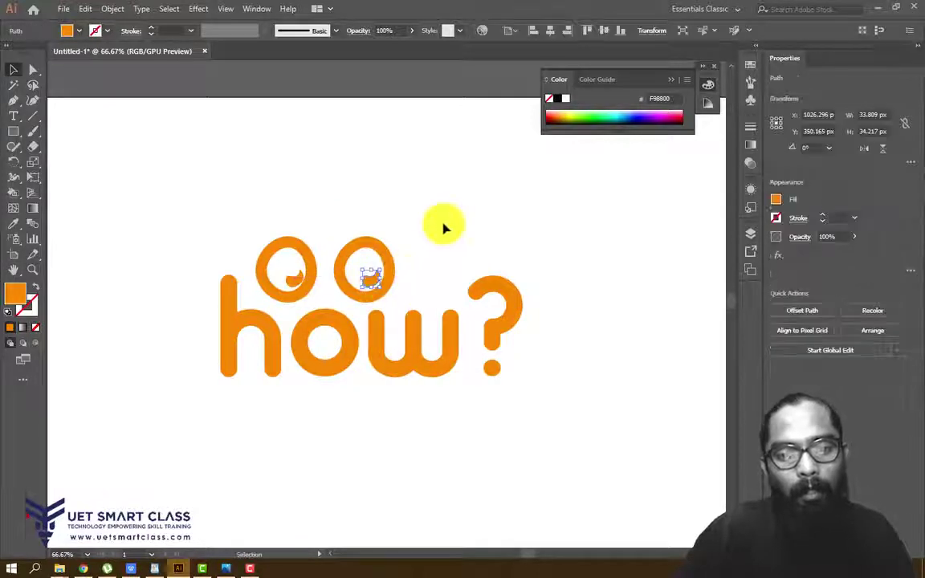
click(516, 203)
key(ctrl+minus)
key(ctrl+plus)
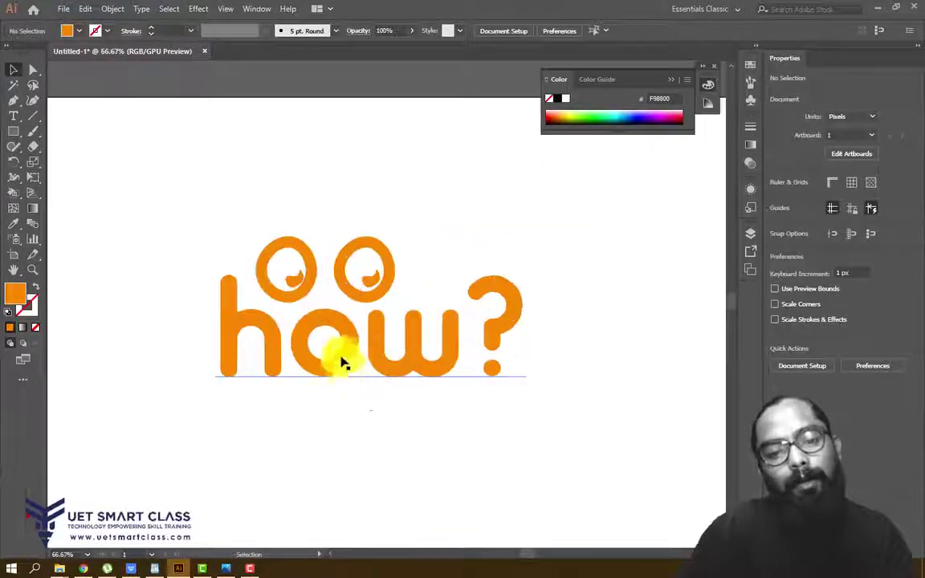
Step: Change the fill of both pupils to dark brown 7C4305
click(345, 358)
click(376, 432)
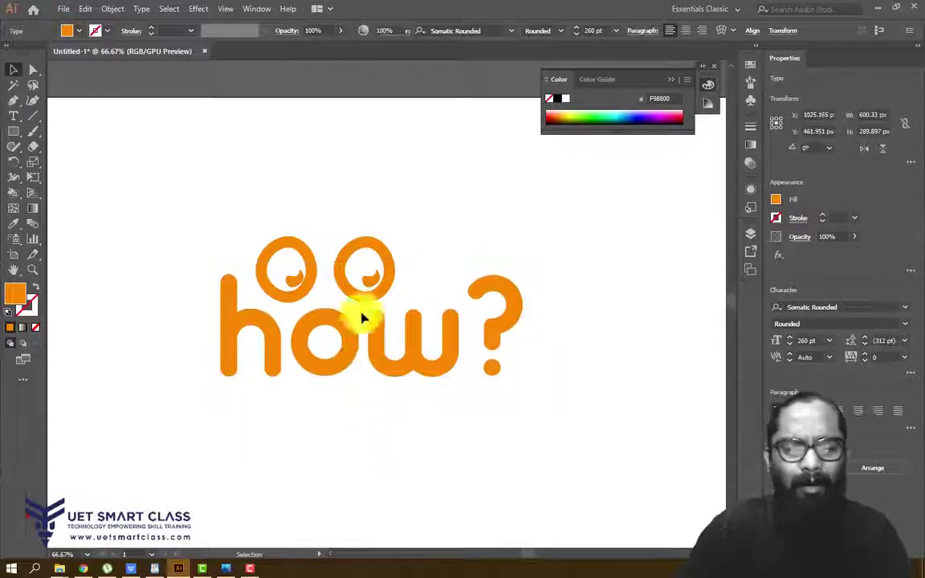
click(370, 284)
shift+click(292, 283)
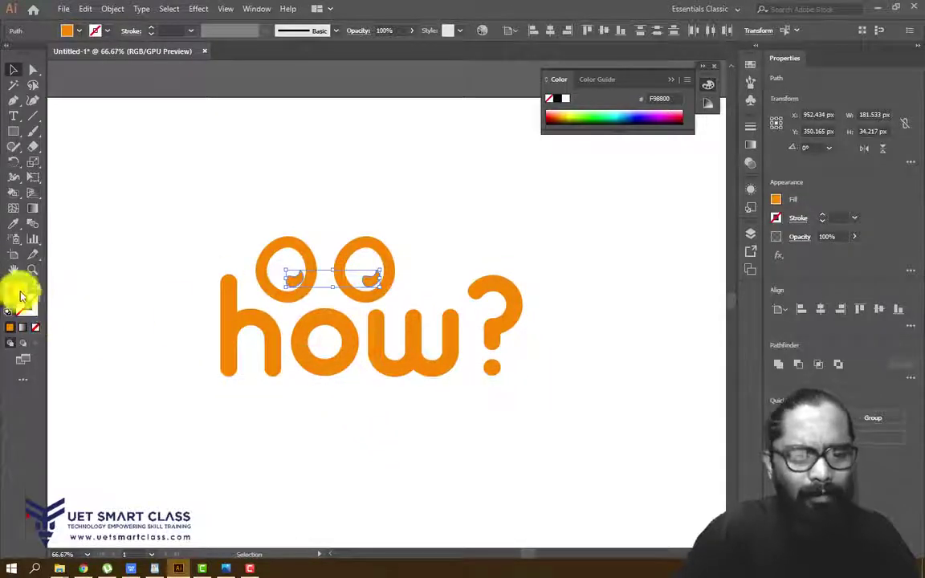
double_click(15, 295)
click(545, 270)
click(695, 194)
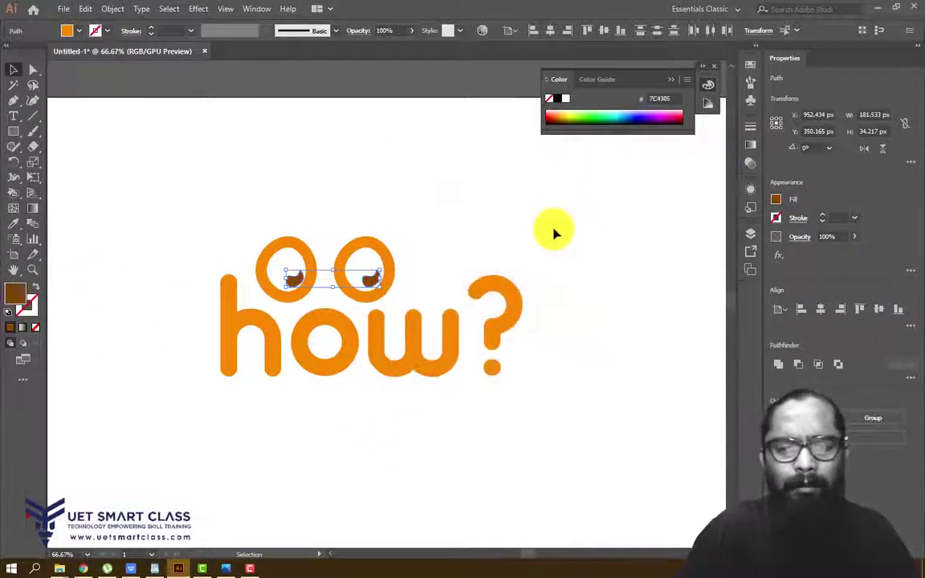
click(579, 225)
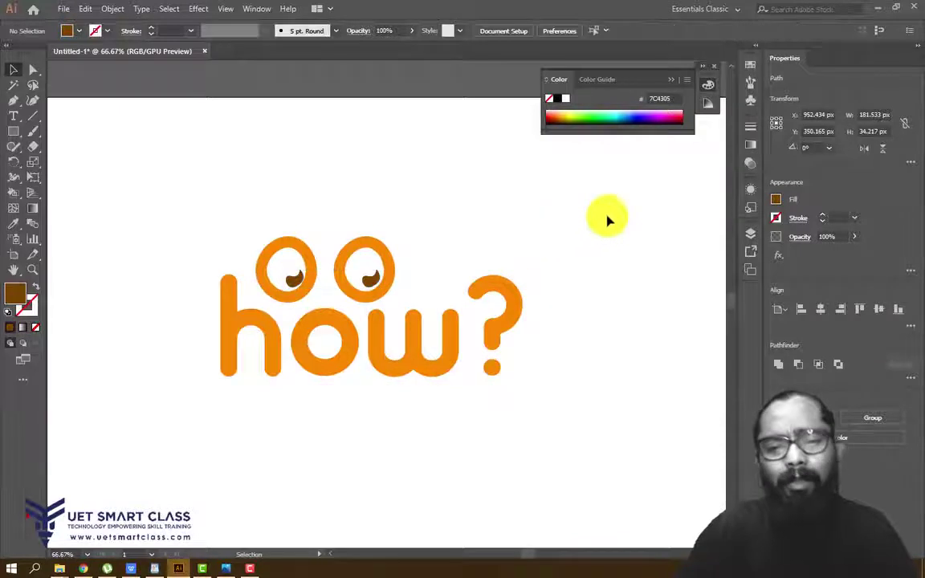
Step: Nudge the right pupil 3 px right and 2 px down, and shift the left pupil slightly to match
click(371, 281)
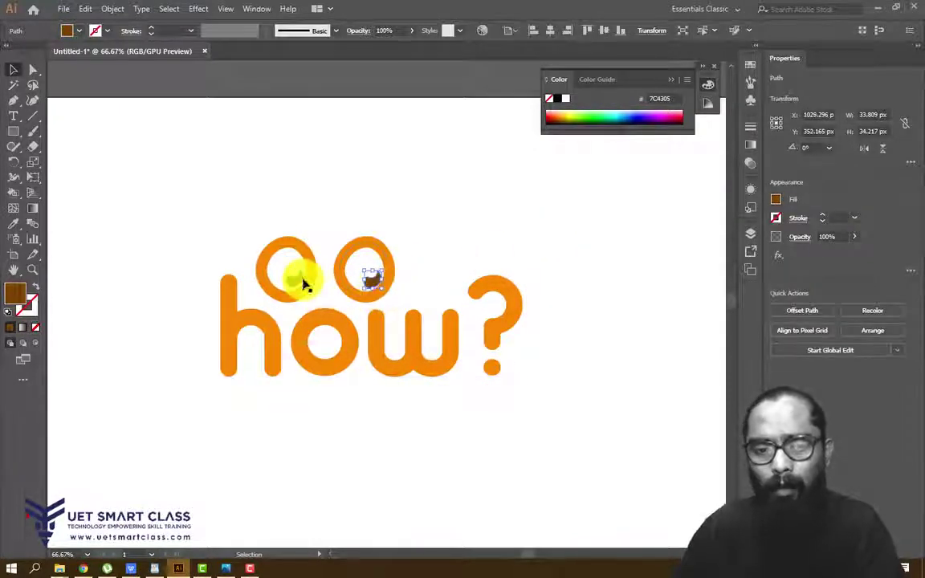
drag(298, 279, 372, 278)
click(504, 245)
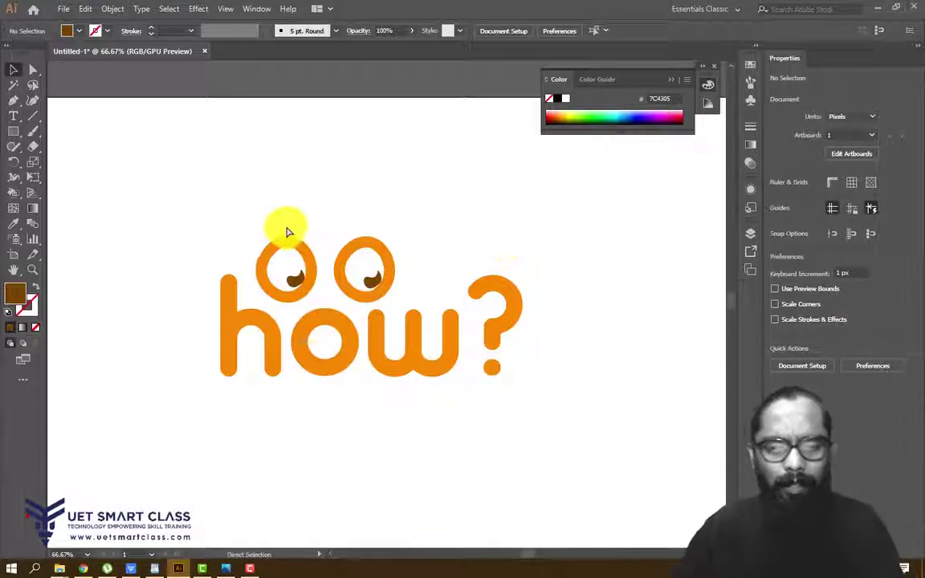
Step: Try moving the complete artwork, text and eyes together, lower and slightly left on the artboard
key(ctrl+minus)
key(ctrl+minus)
key(ctrl+plus)
drag(268, 383, 462, 271)
scroll(530, 283, down, 3)
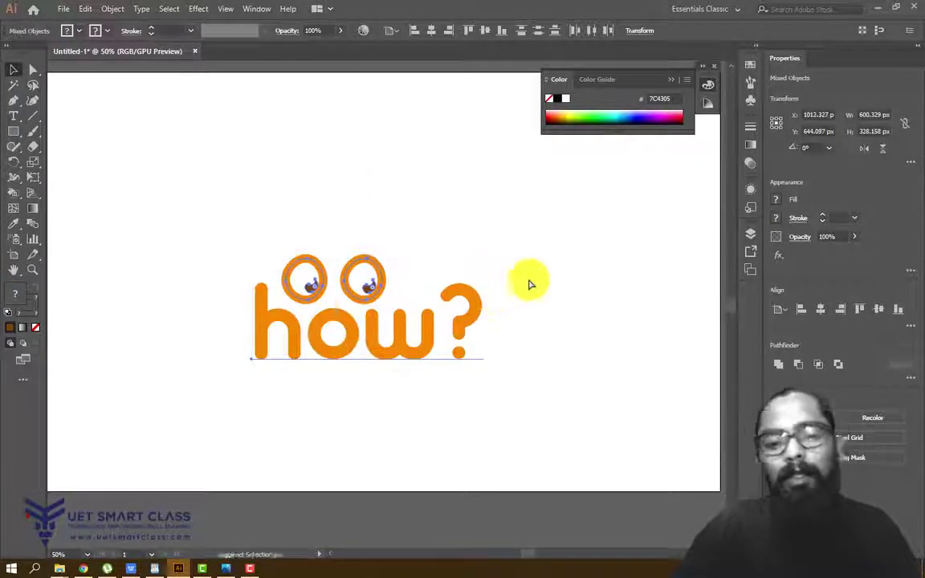
click(554, 285)
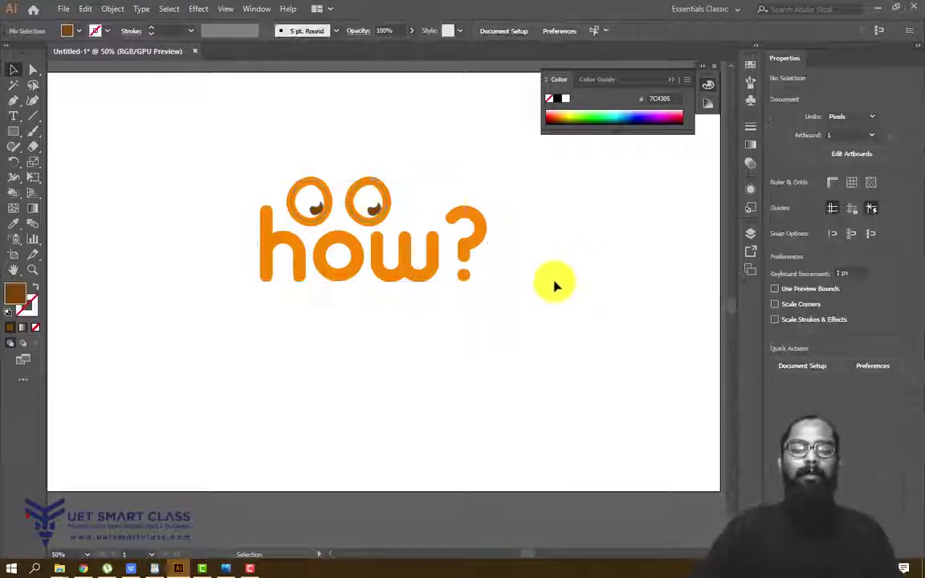
Step: Select all of the artwork, the "how?" text together with both eyes
key(ctrl+a)
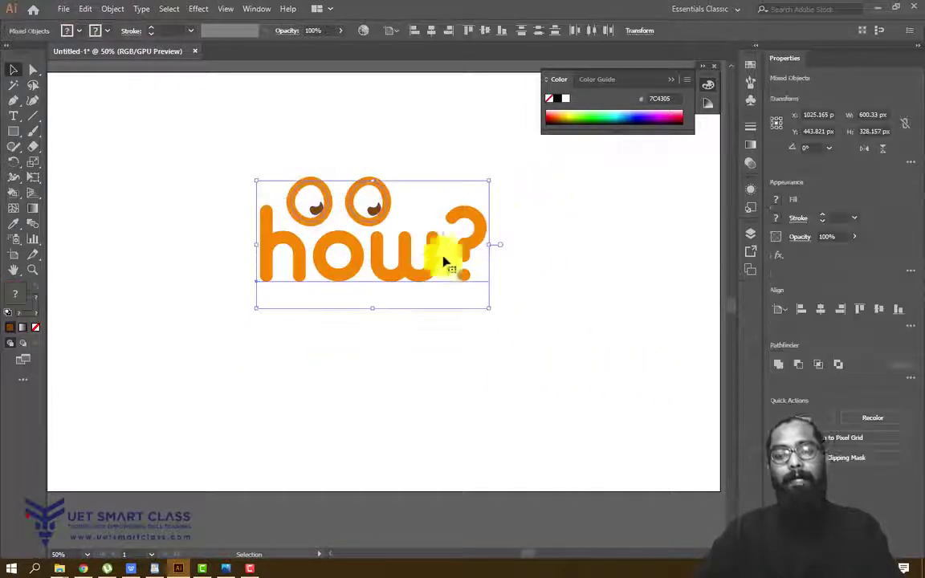